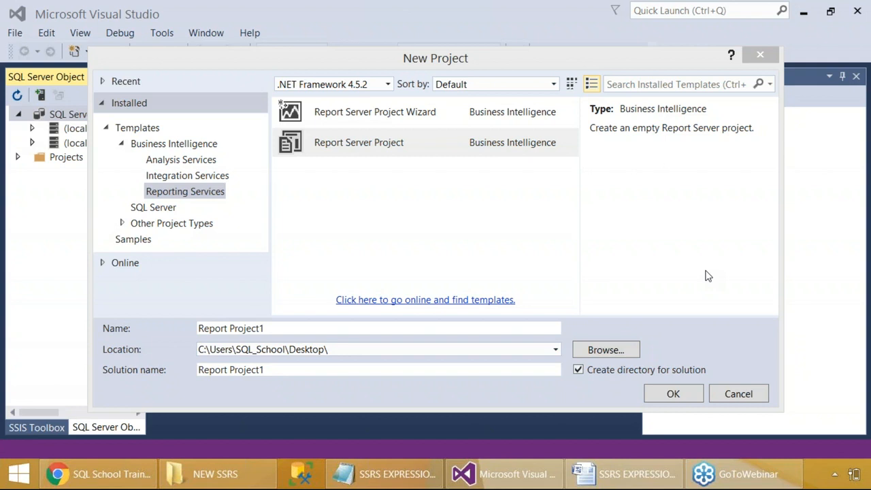
Create the empty Report Server project on the desktop and capture an image of the new project window.
key(Return)
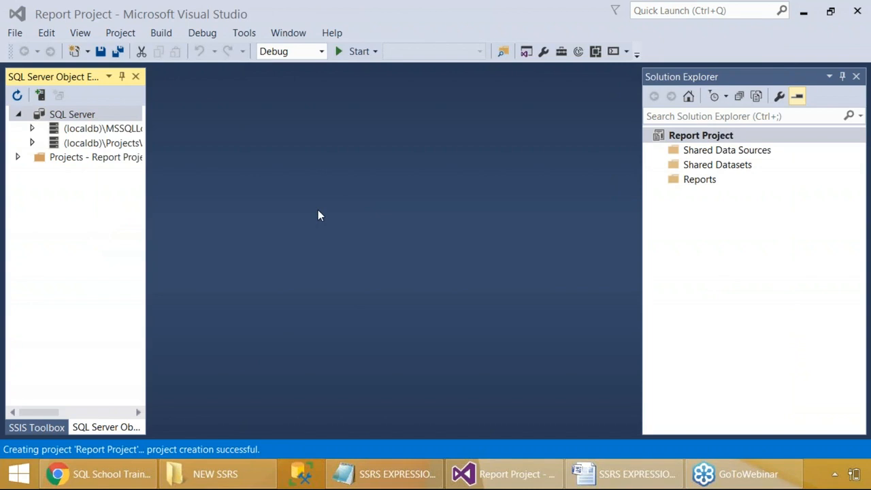
key(Print)
drag(0, 0, 823, 384)
Capture a screen image showing the commands available for the Shared Data Sources folder.
right_click(705, 158)
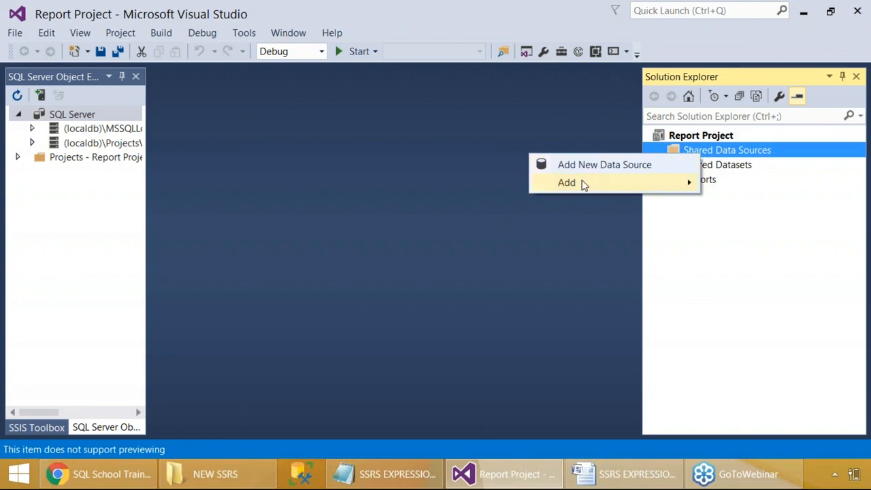
mouse_move(583, 185)
key(Print)
drag(0, 0, 755, 345)
Add a new Microsoft SQL Server shared data source and set its connection's server name to SQLSCHOOL\INSTANCE1.
right_click(707, 154)
click(712, 163)
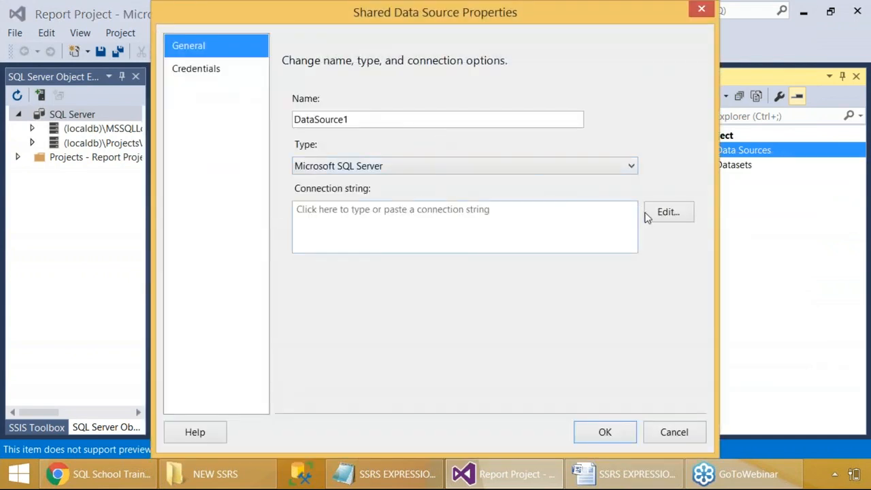
click(670, 216)
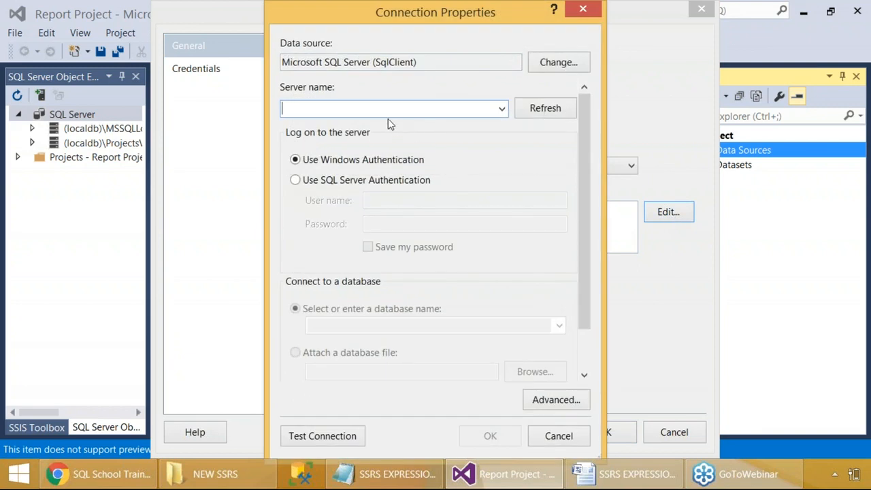
text(SQLSCHOOL\INSTNCE1)
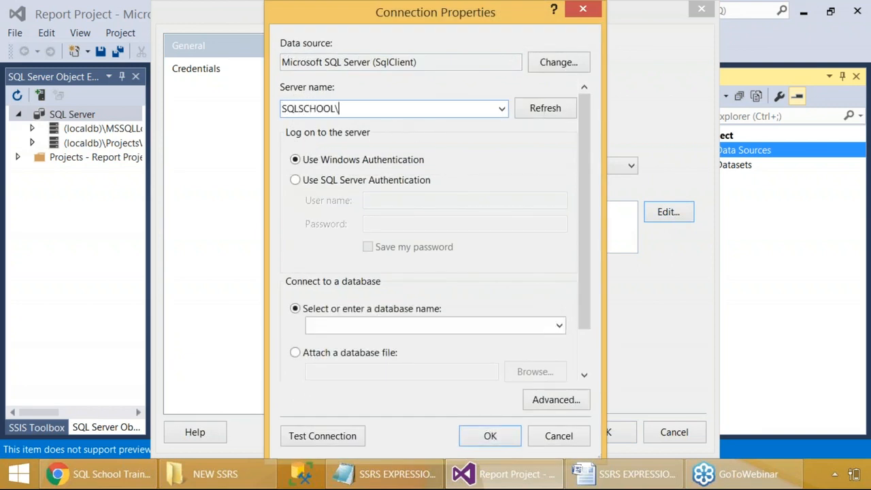
key(BackSpace)
key(BackSpace)
key(BackSpace)
key(BackSpace)
text(ANCE1)
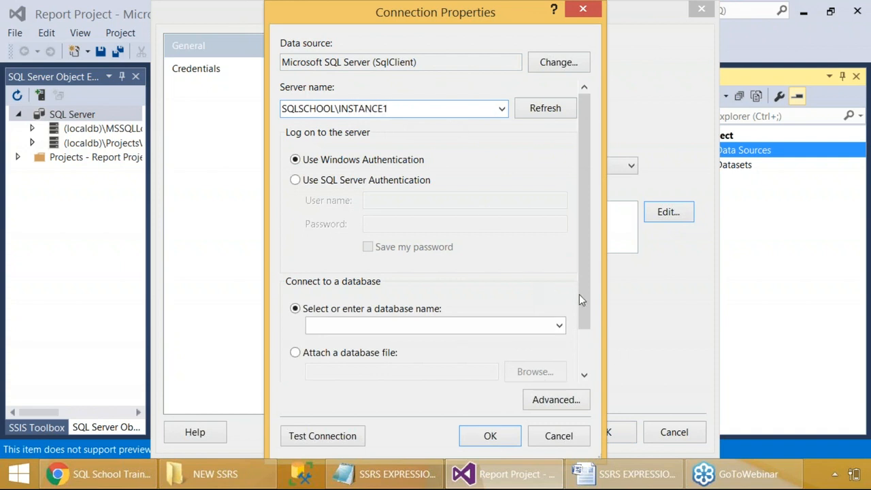
Choose PRODUCT DATABASE for the connection, save the shared data source, and expand its folder in the project.
click(558, 325)
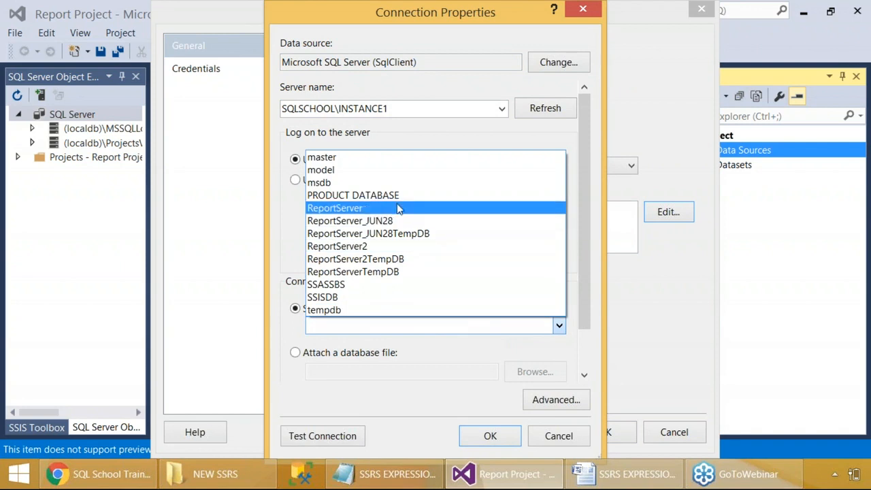
click(389, 195)
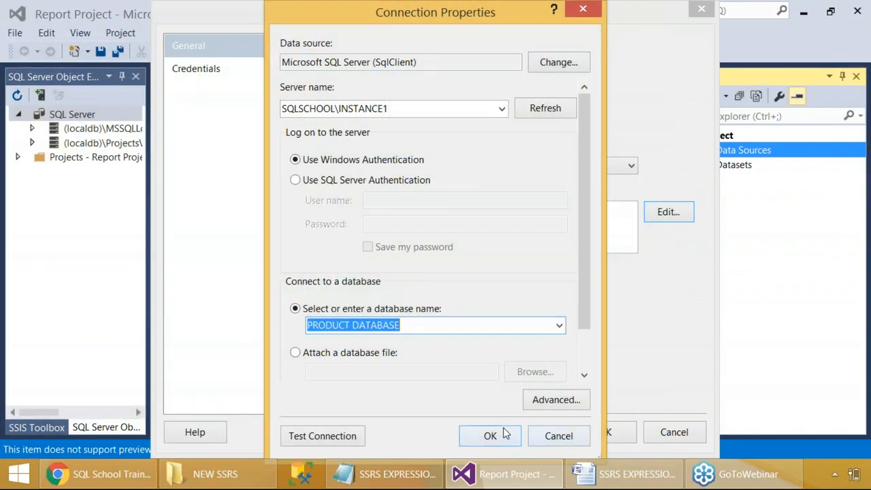
click(489, 435)
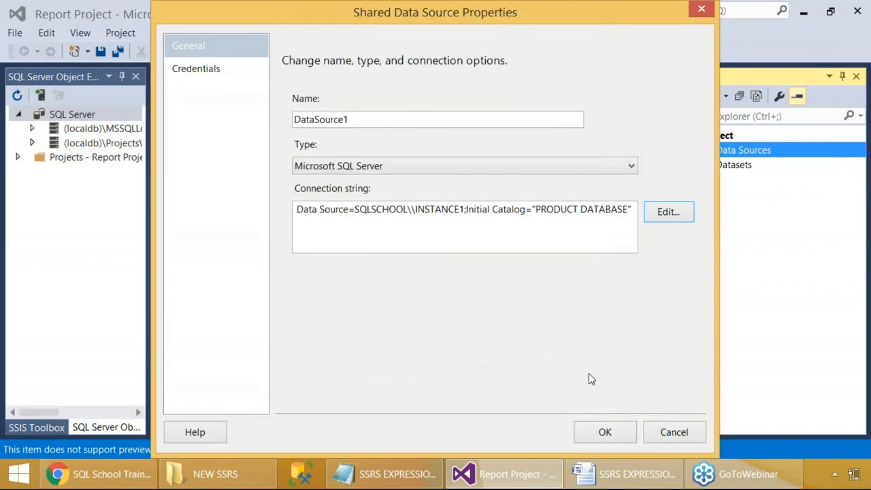
click(599, 435)
click(653, 150)
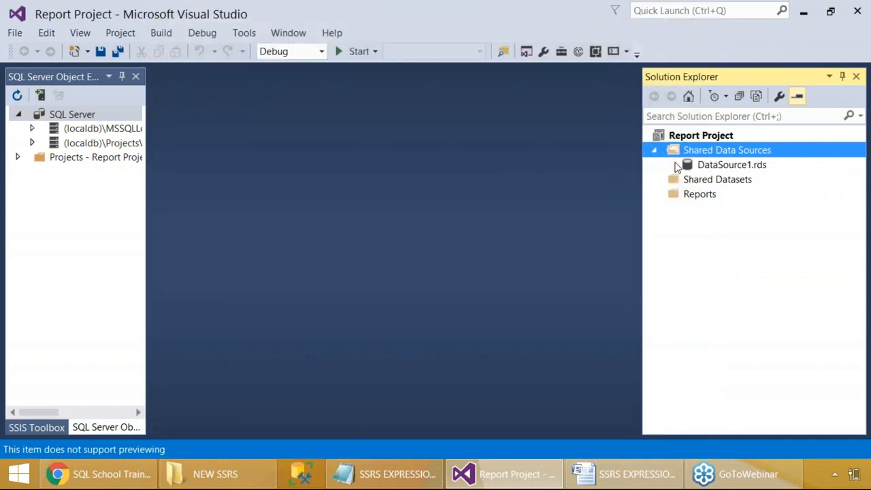
right_click(697, 178)
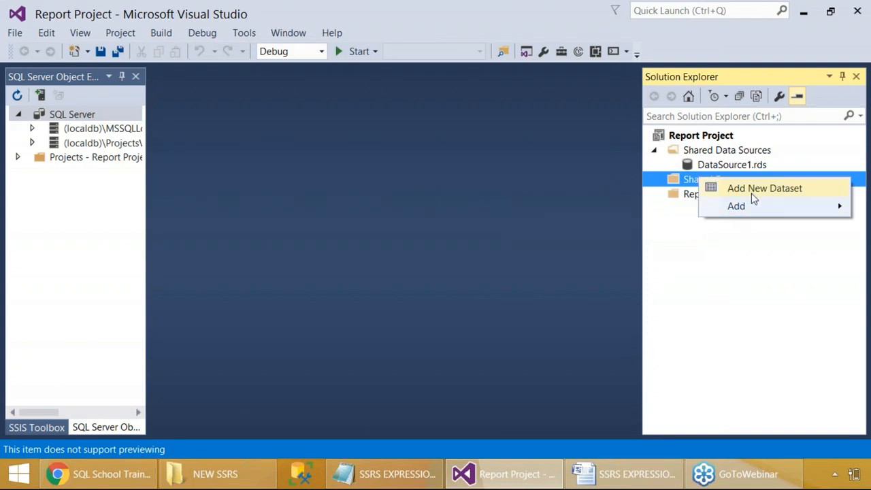
mouse_move(750, 213)
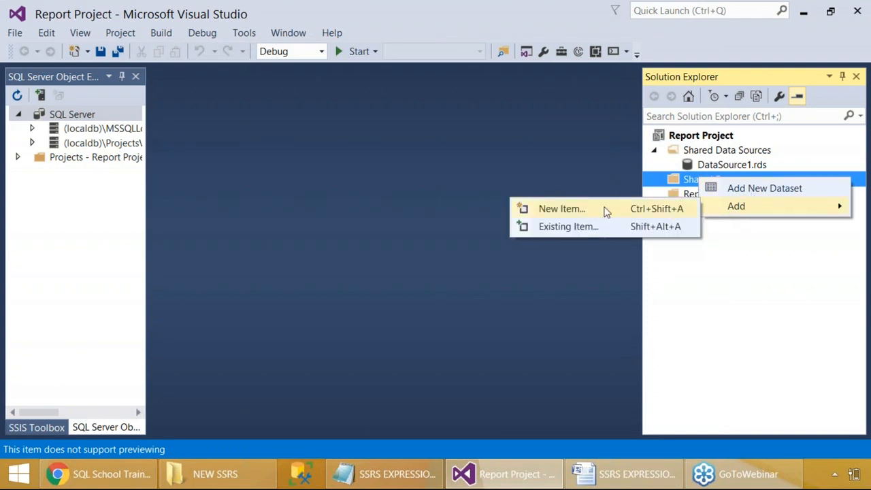
click(687, 209)
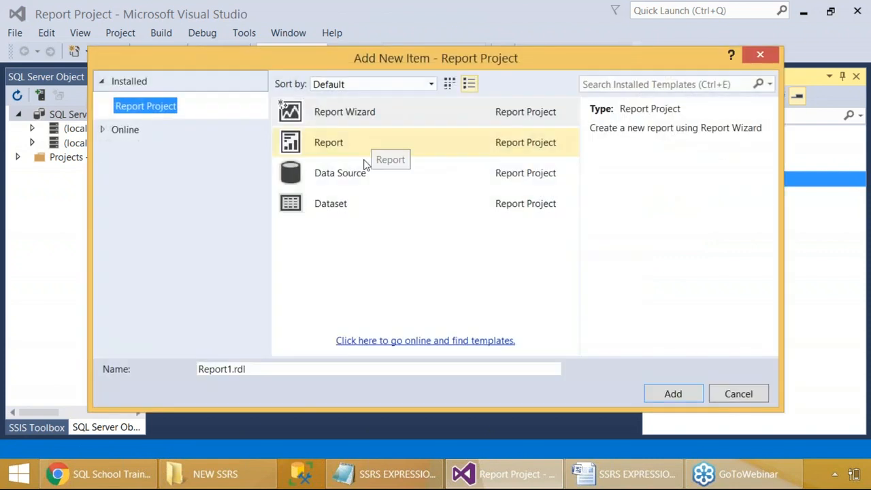
click(354, 199)
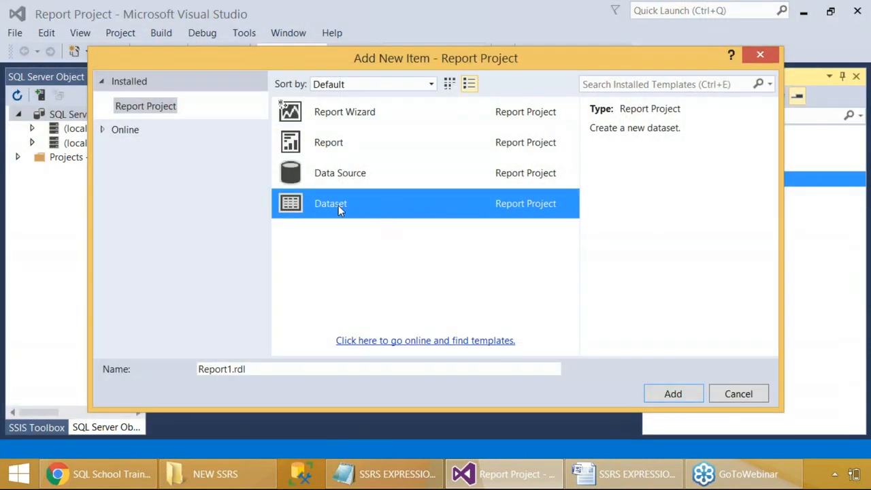
double_click(231, 369)
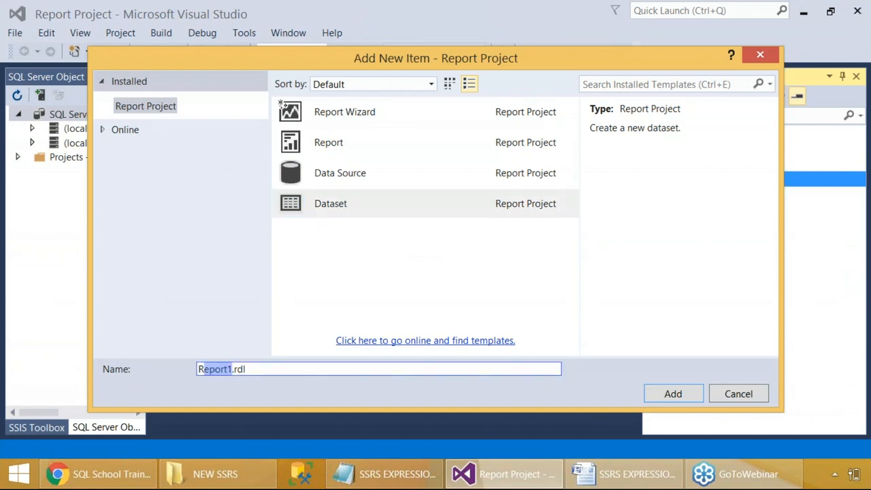
click(731, 393)
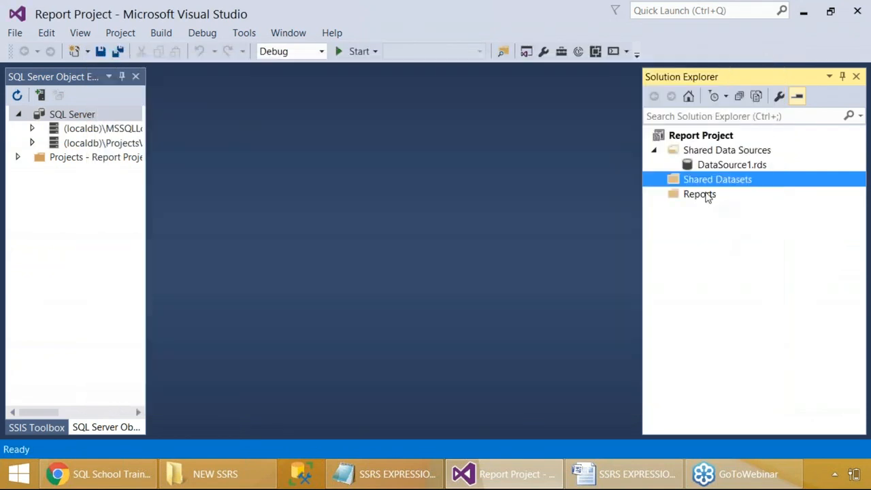
Add the shared dataset DataSet1 on DataSource1 with the text query returning TOTAL_SALES by year, quarter, month, day and product.
right_click(706, 180)
click(740, 192)
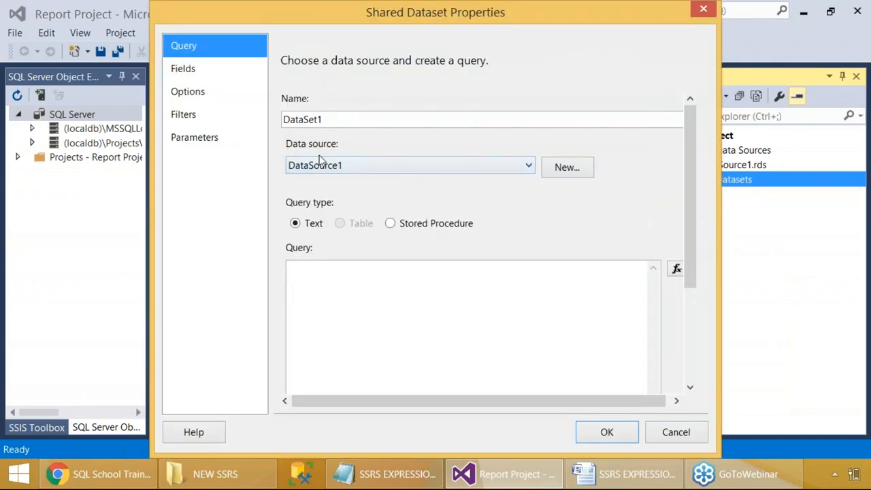
click(327, 121)
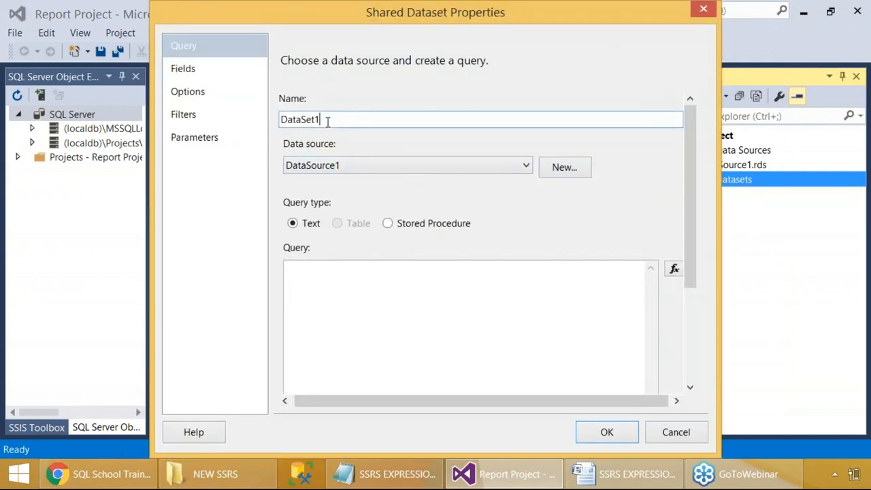
click(350, 281)
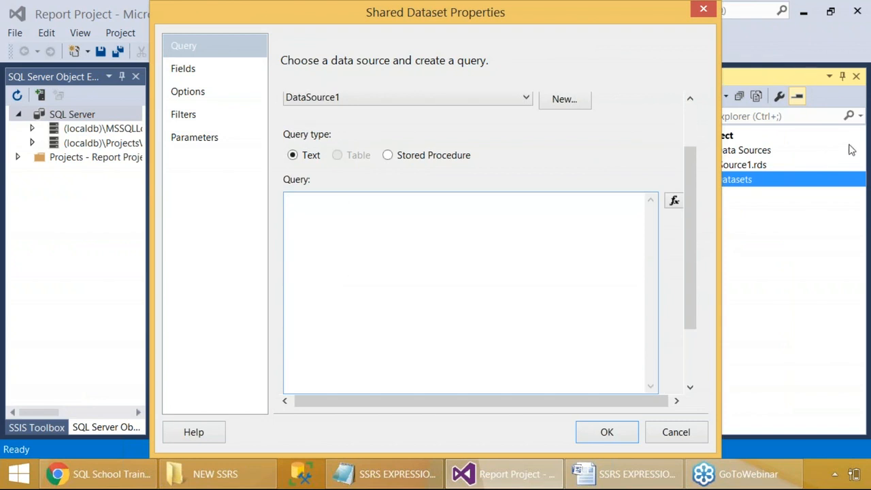
key(alt+Tab)
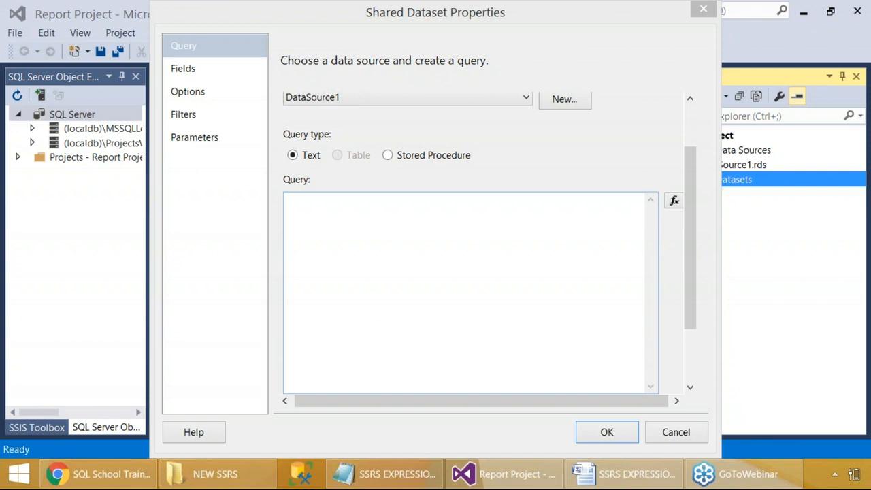
click(366, 225)
text(SELECT  T.CalendarYear, T.CalendarQuarter,T.EnglishMonthName, t.FullDateAlternateKey as day, P.EnglishProductName AS PRODUCT, SUM(S.SalesAmount) AS TOTAL_SALES FROM SALES_DATA AS  S JOIN TIME_DATA  AS  T ON  S.OrderDateKey = T.TimeKey JOIN PRODUCTS_DATA AS P ON S.ProductKey = P.ProductKey GROUP BY T.CalendarYear, T.CalendarQuarter,T.EnglishMonthName, t.FullDateAlternateKey, P. EnglishProductName ORDER BY TOTAL_SALES)
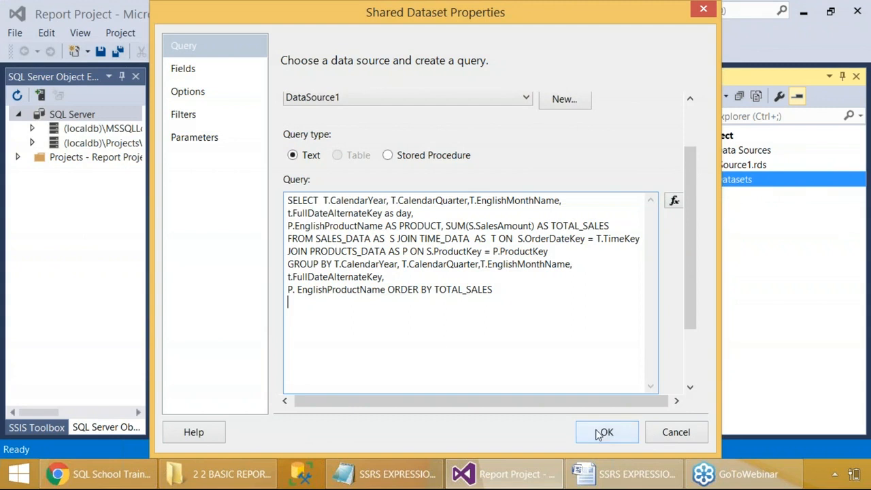
click(598, 434)
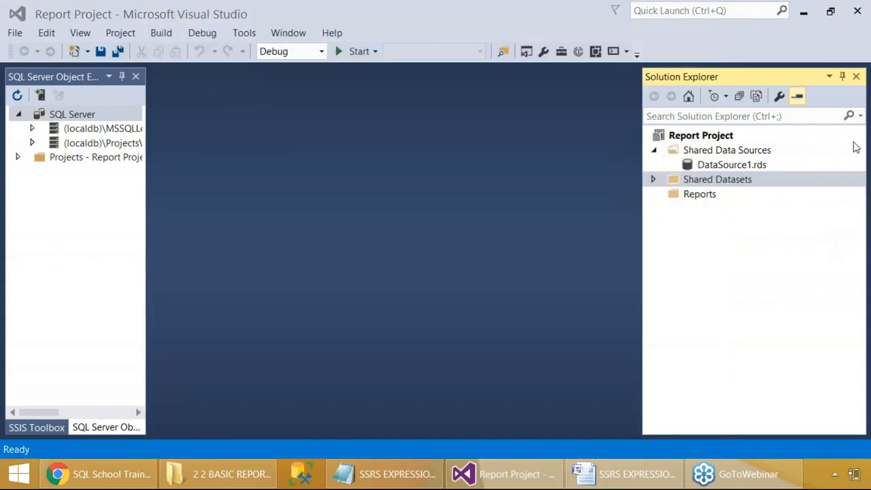
Expand the Shared Datasets folder and capture a screen image of the project with its new dataset.
click(652, 180)
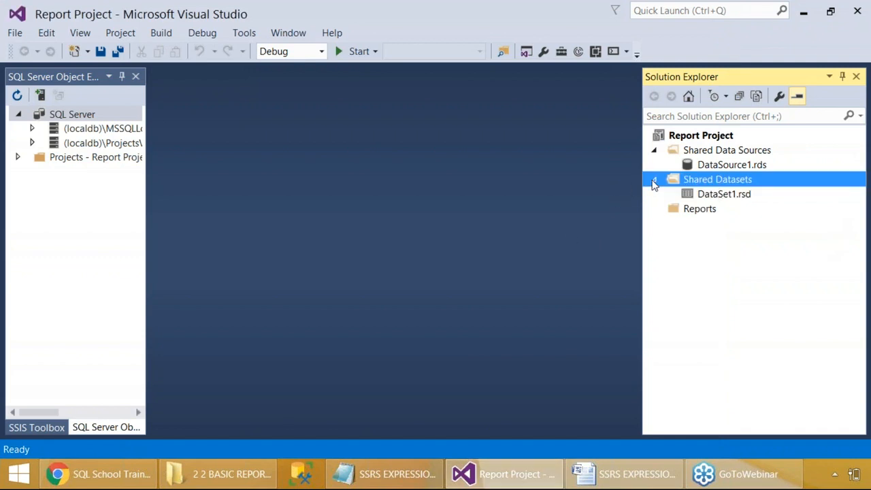
key(Print)
drag(0, 0, 810, 419)
Add a blank report to the Reports folder with the Report template, capturing an image of the new-item dialog.
right_click(699, 212)
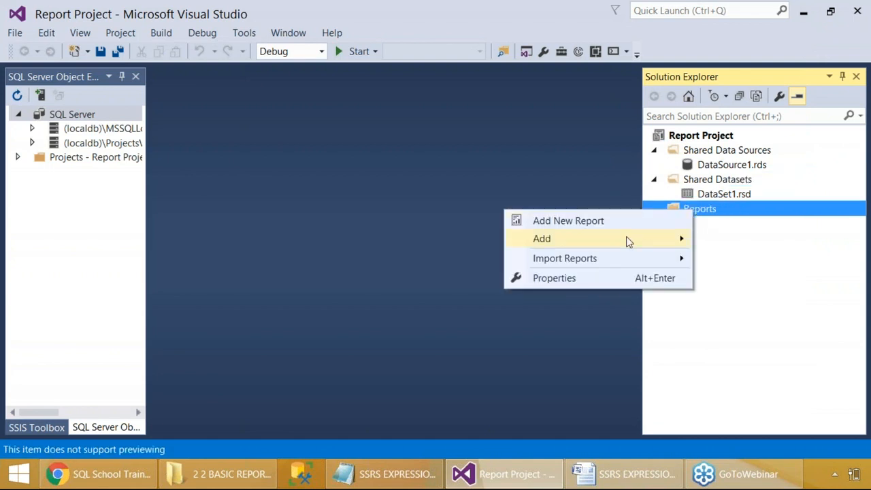
mouse_move(626, 238)
click(423, 242)
click(360, 145)
key(Print)
drag(1, 1, 752, 428)
click(672, 394)
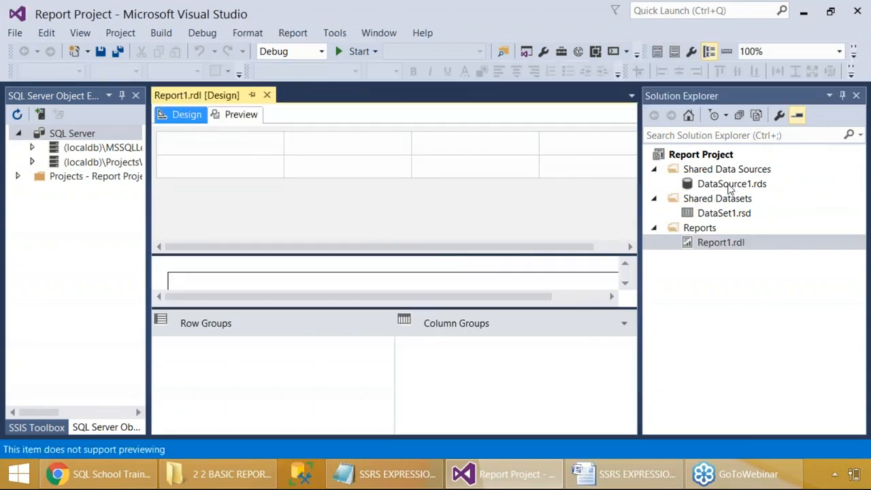
Review the connection properties of DataSource1 and close them without changes.
double_click(717, 183)
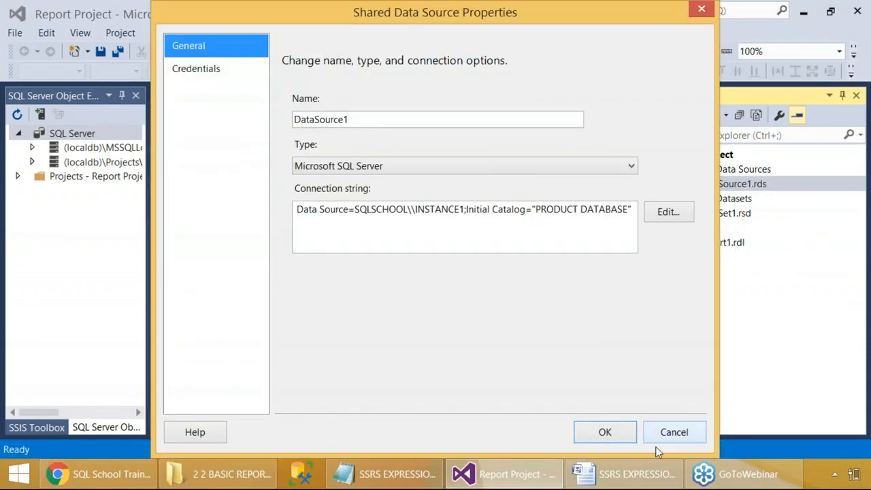
click(668, 435)
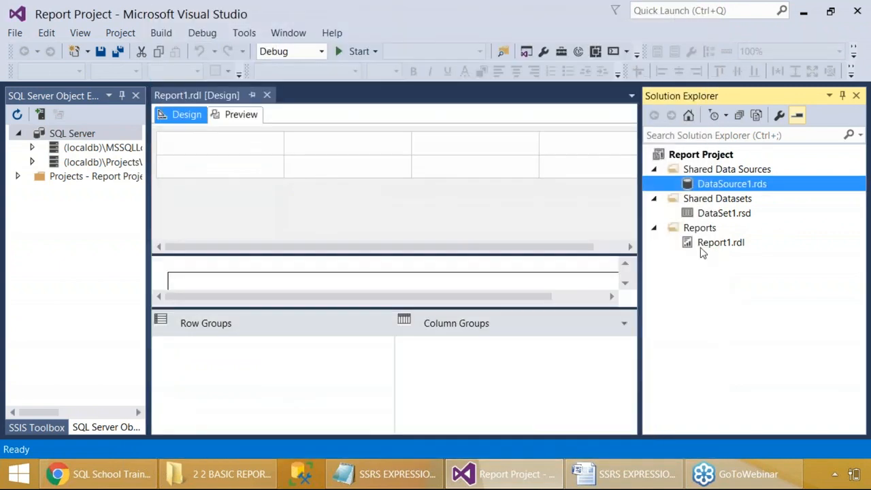
Switch to the SSRS EXPRESSIONS document in Word and highlight the whole SQL query.
click(623, 474)
click(89, 110)
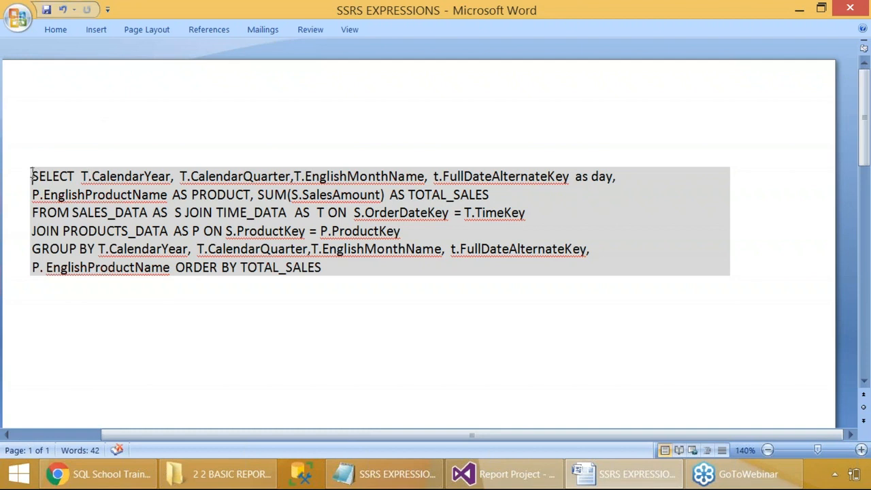
key(Return)
key(ctrl+z)
click(77, 320)
drag(101, 293, 23, 171)
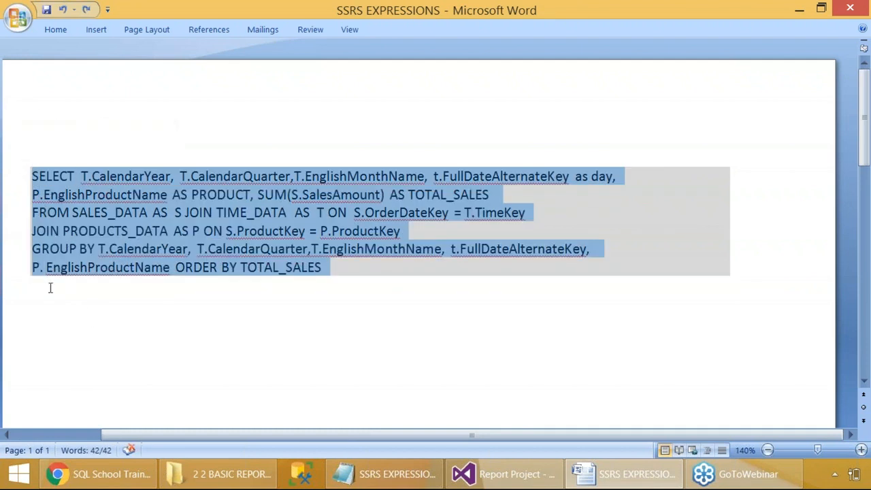
Add a new line below the SQL query reading "STEP 1: LAUNCH SSFT", leaving a blank line between them.
click(51, 286)
key(Return)
key(Return)
text(STEP 1: LAUNCH)
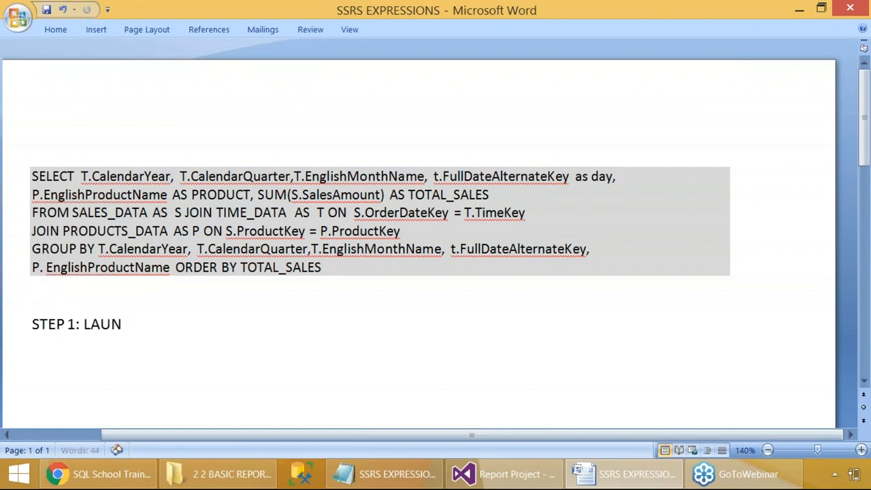
key(BackSpace)
text(CH SSFT)
Extend the STEP 1 line to read "LAUNCH SSSDT TOOL > FILE > NEW PROJECT >", removing the leftover letters.
ctrl+scroll(102, 306, down, 3)
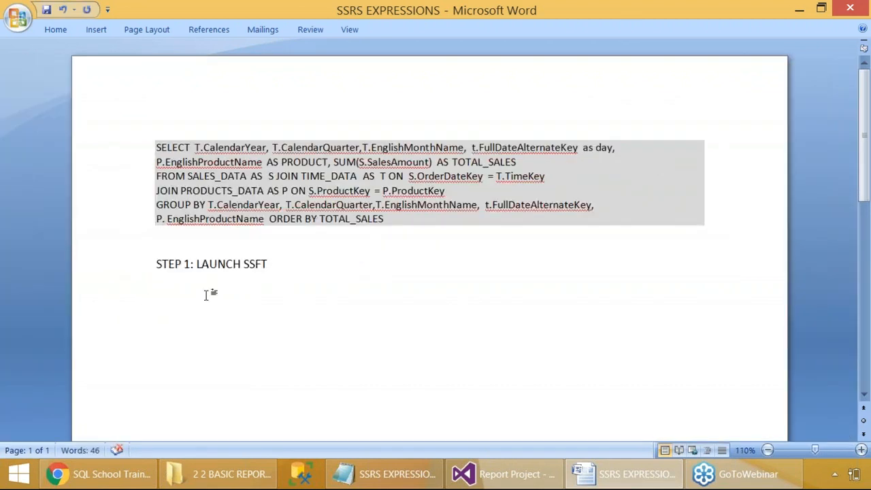
ctrl+scroll(204, 295, down, 1)
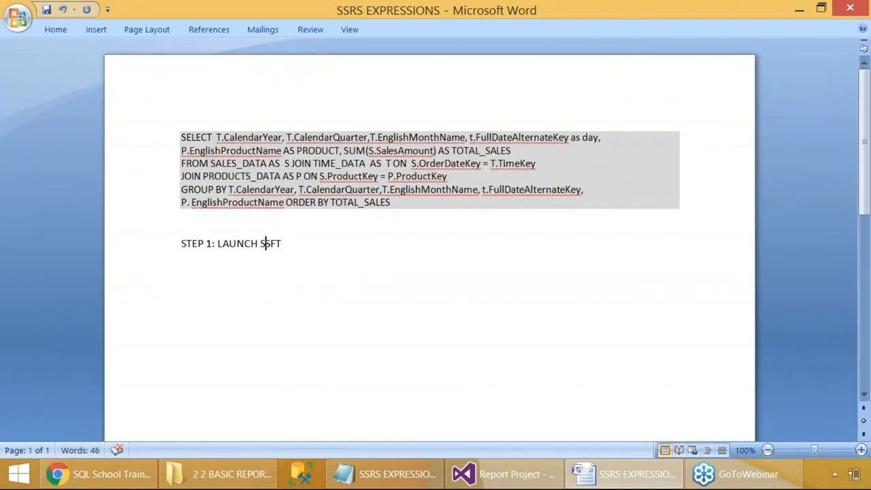
click(265, 243)
text(SSDT TOOL > )
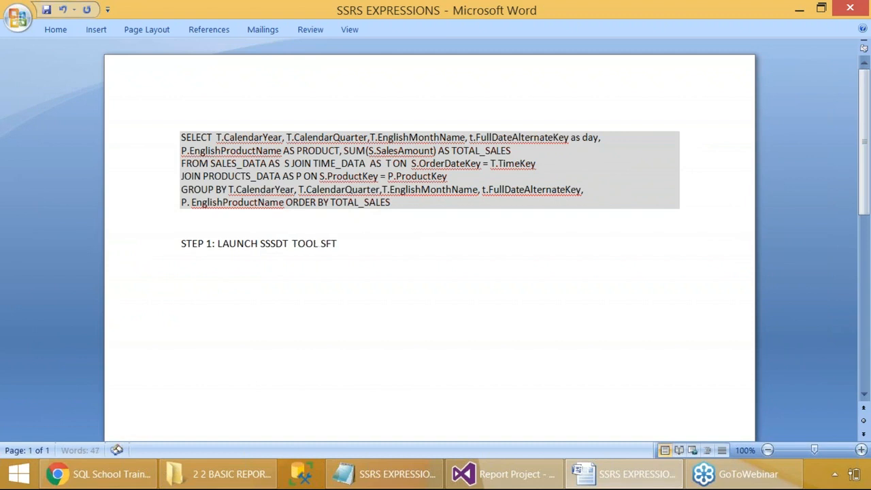
text(FILE > NEW PROJECT)
key(Delete)
key(Delete)
key(Delete)
text(>)
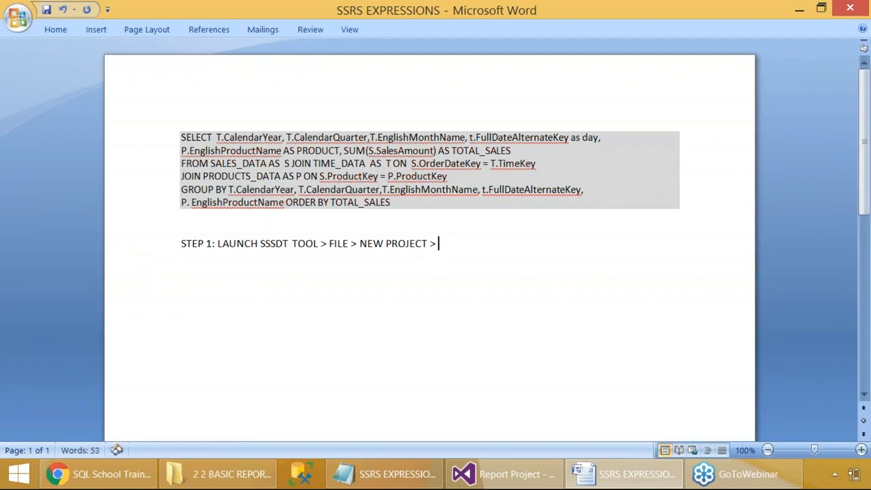
Complete the STEP 1 line with "SELECT REPORTING SERVICES > TEMPLATE #2." and start a new line below it.
text( SELECT REPORTI)
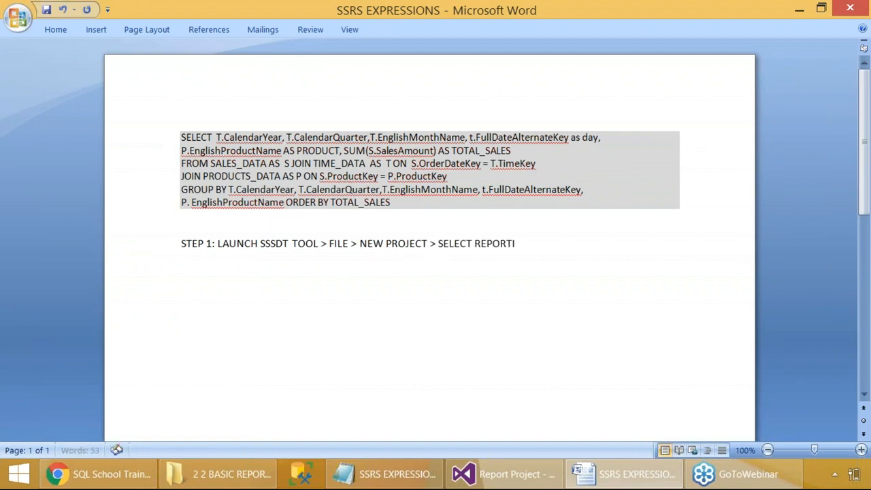
text(NG SERVICES > TEMPLATE )
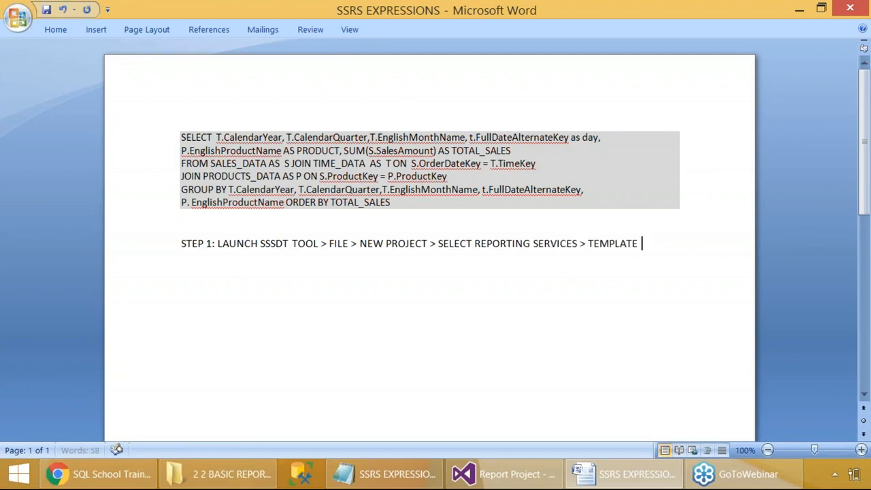
text(#2 >)
key(Return)
key(BackSpace)
key(BackSpace)
text(> OK.)
key(BackSpace)
key(BackSpace)
key(BackSpace)
Write the line "STEP 2: DEFINE NEW SHARED DATASOURCE" below STEP 1.
text(STEOP)
key(BackSpace)
key(BackSpace)
text(P 2: )
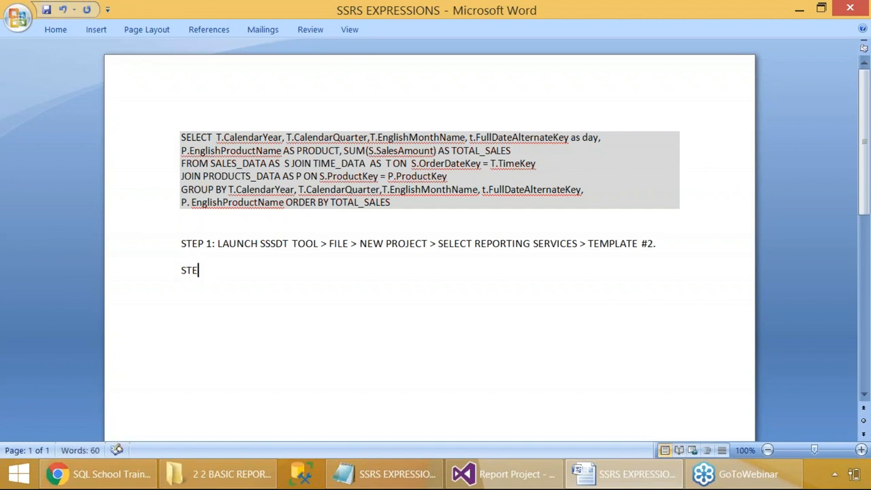
text(DEFINE NEW S)
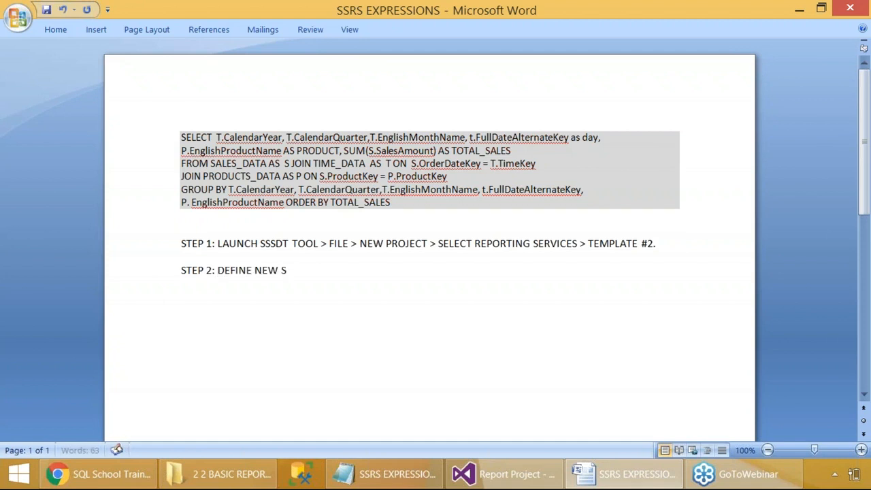
text(HARED DATASOURCE)
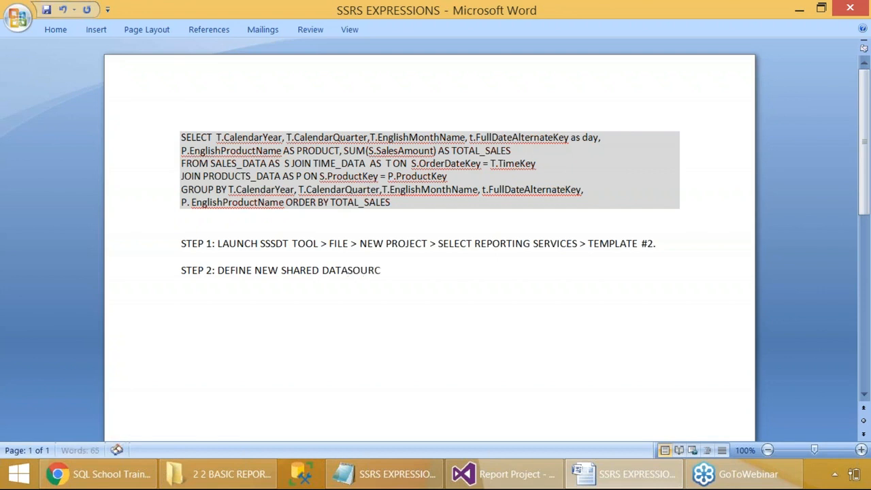
Add the line "STEP 3: DEFINE NEW SHARED DATASET" and split DATASOURCE in STEP 2 into "DATA SOURCE".
key(Return)
text(STEP 3: DEFINE NEW SHA)
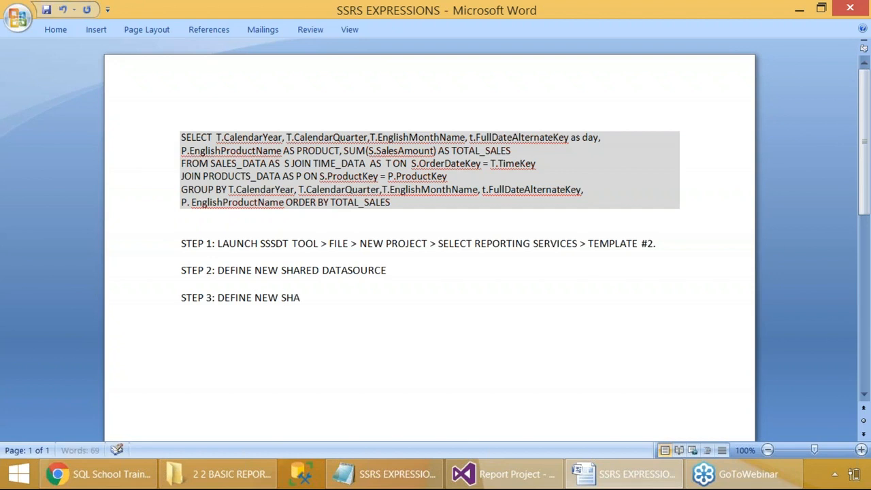
text(RED DATASET)
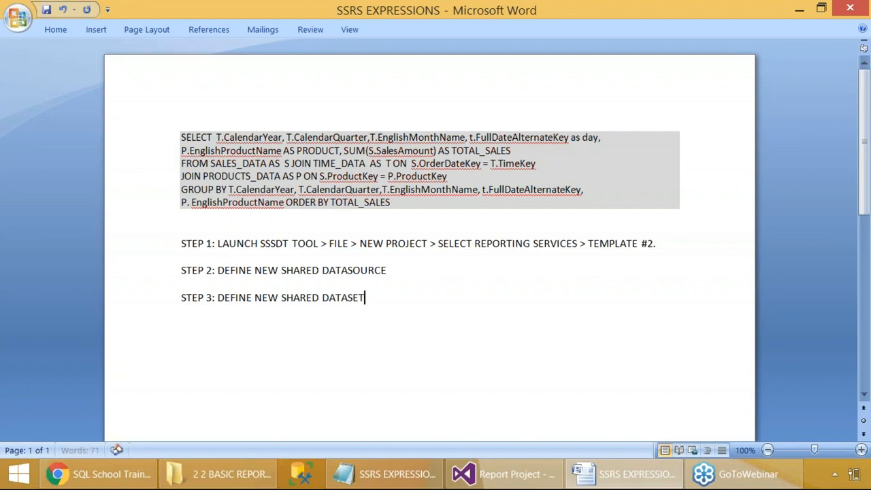
key(Return)
click(351, 270)
click(376, 297)
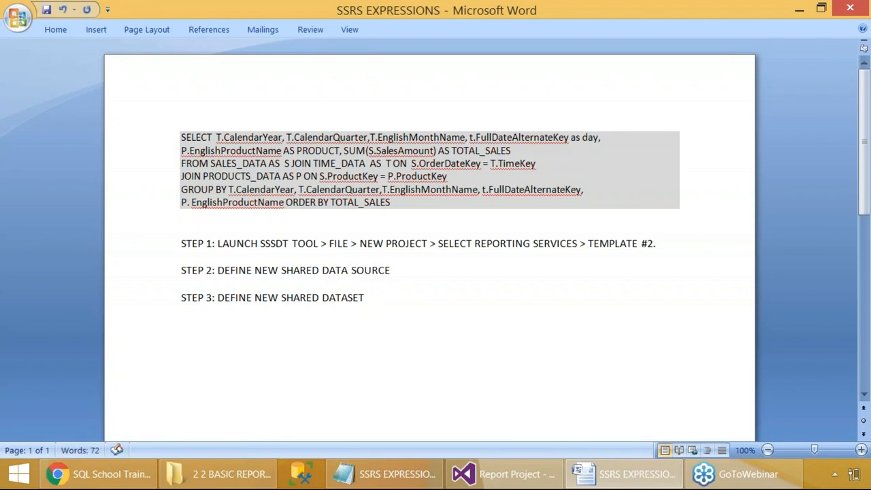
Add the lines "STEP 4: DEIFNE NEW REPORT" and "STEP 5:" below STEP 3.
text(STEP 4:)
text(DEIFNE)
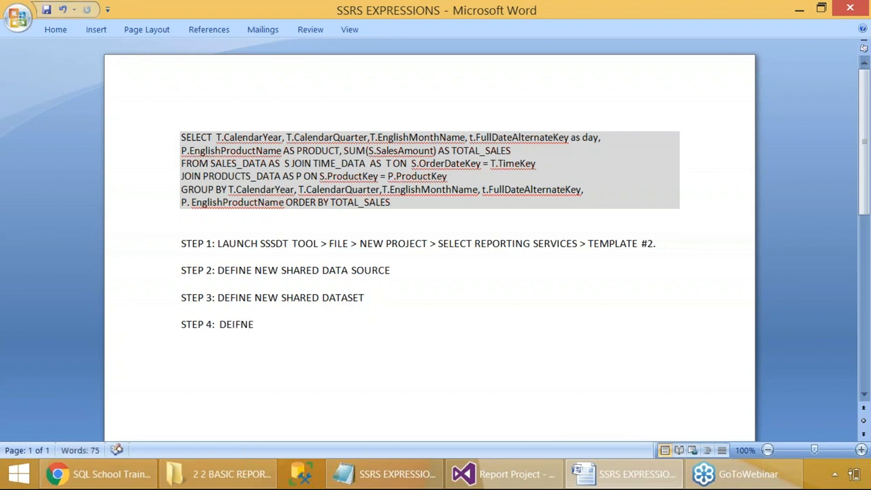
text( NEW REPORT)
key(Return)
text(STEP 5:)
Copy the SQL query above STEP 1 and delete it there together with the empty line.
drag(393, 203, 168, 133)
key(ctrl+c)
key(Delete)
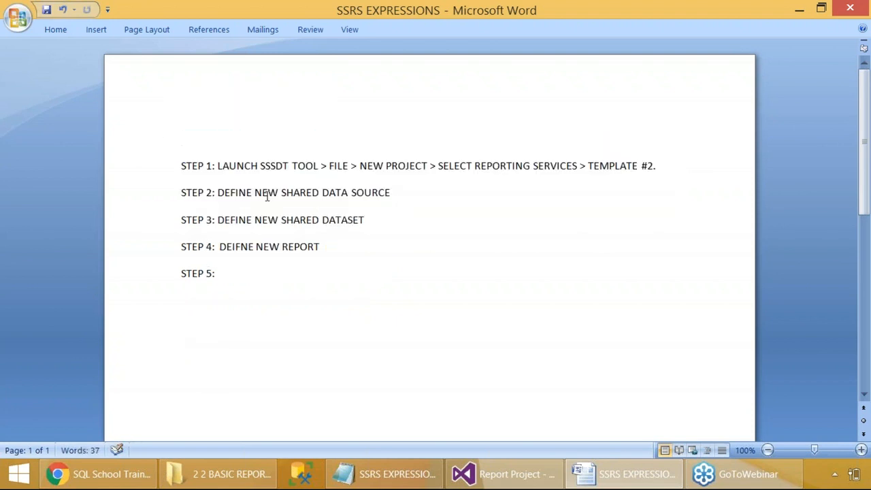
key(Delete)
Append "WITH BELOW QUERY:" to the STEP 3 line and paste the copied SQL query beneath it.
text(WITH BELOW)
key(BackSpace)
key(BackSpace)
text(UERY:)
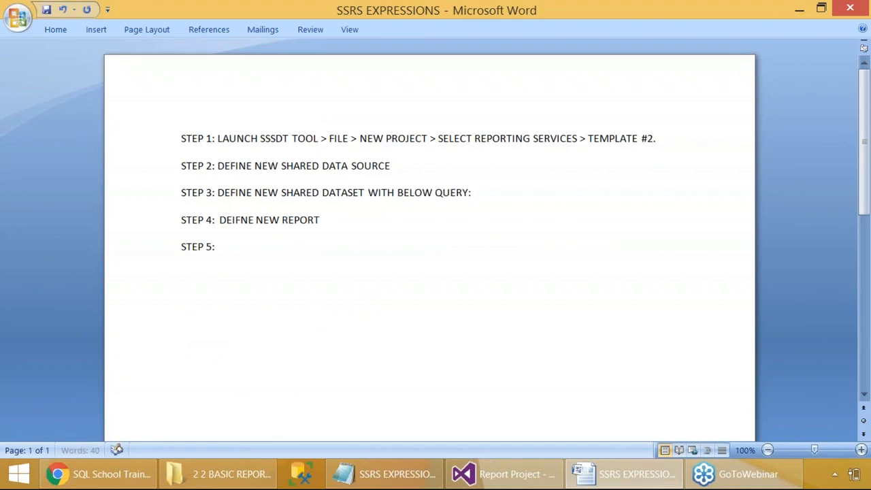
key(Return)
key(ctrl+v)
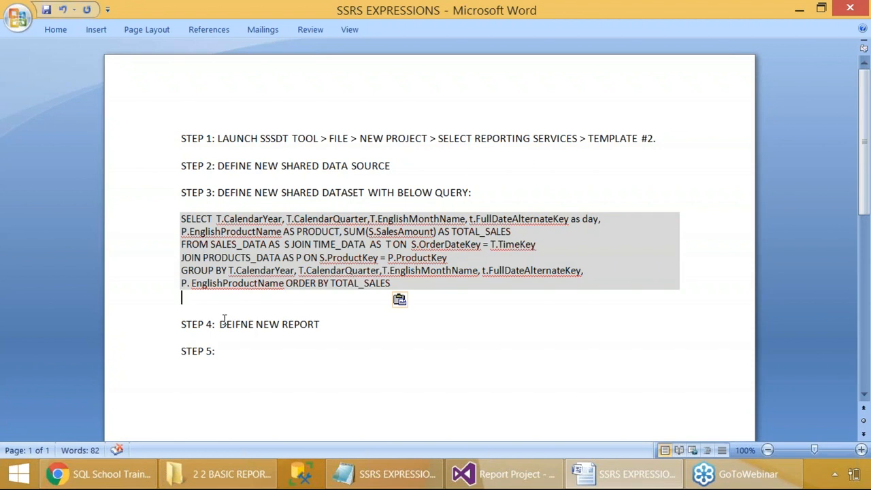
key(Delete)
key(Return)
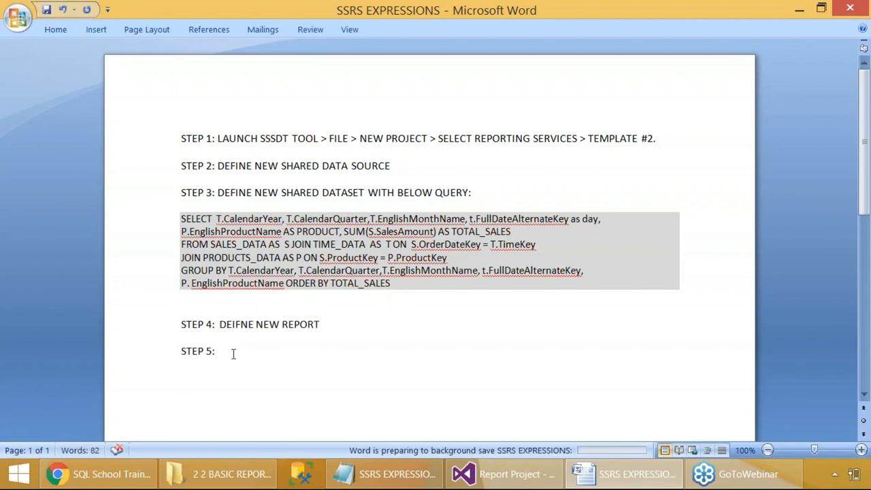
Switch to Visual Studio and enlarge the Report1.rdl design area by moving its upper and lower dividers.
scroll(322, 208, down, 1)
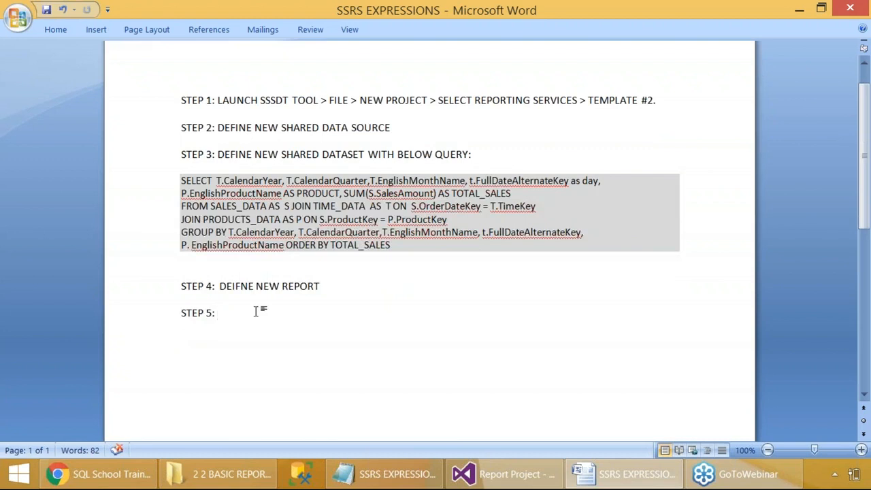
key(alt+Tab)
drag(278, 258, 287, 179)
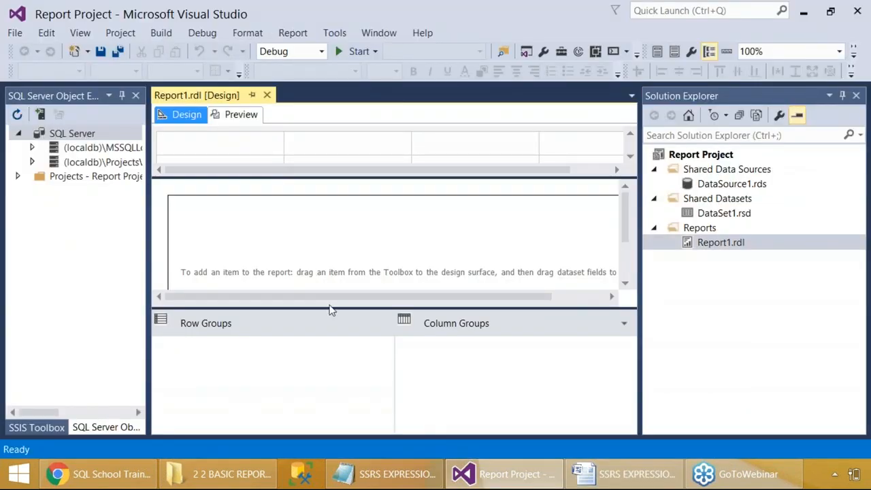
drag(327, 306, 328, 374)
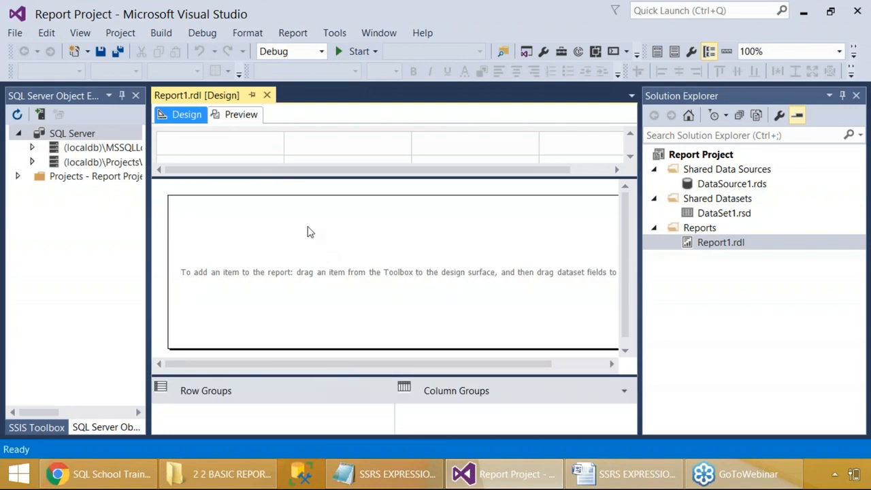
Switch back to Word and append "[RDL] FILE" to the STEP 4 line.
key(alt+Tab)
text([R)
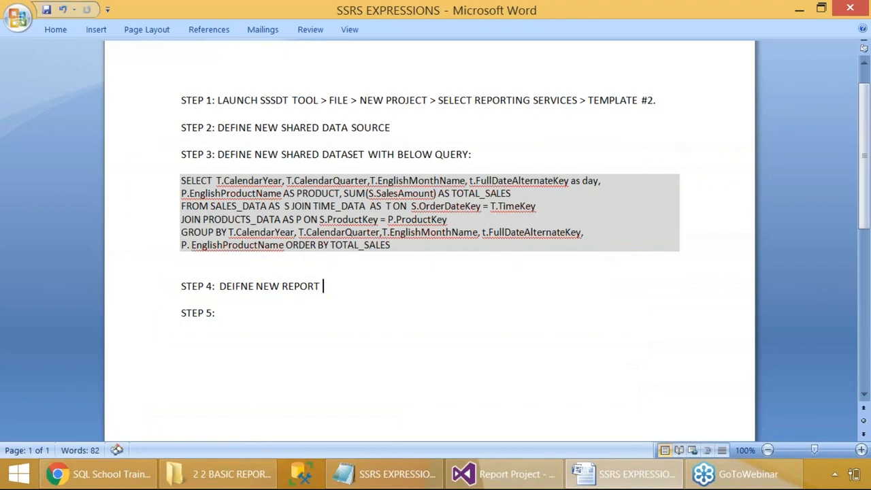
text(DL] FILE)
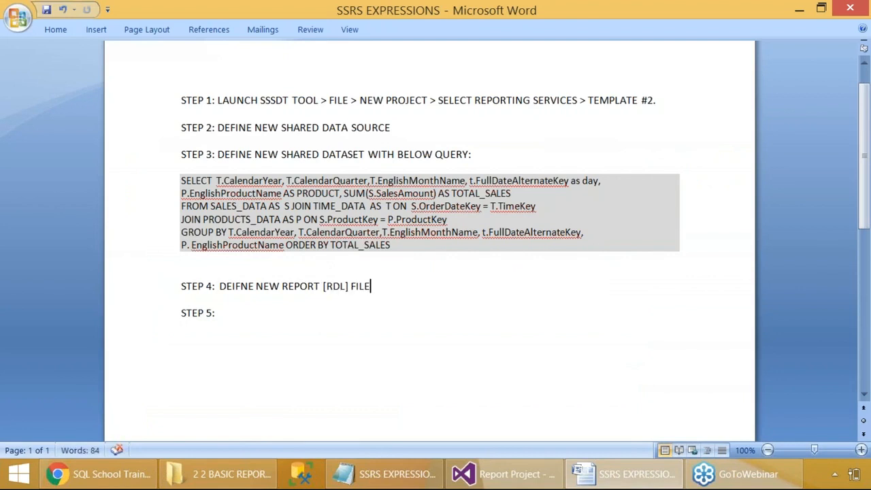
Return to Visual Studio, close the SQL Server Object Explorer and display the Report Data pane.
key(alt+Tab)
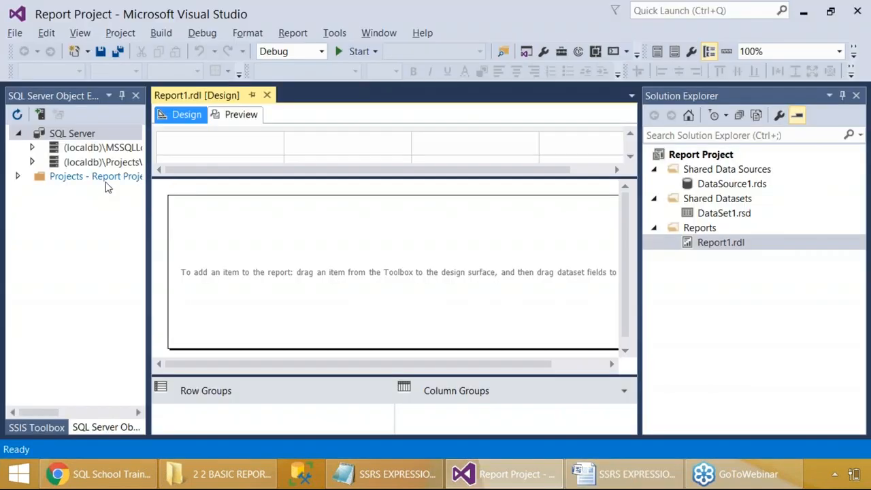
click(136, 95)
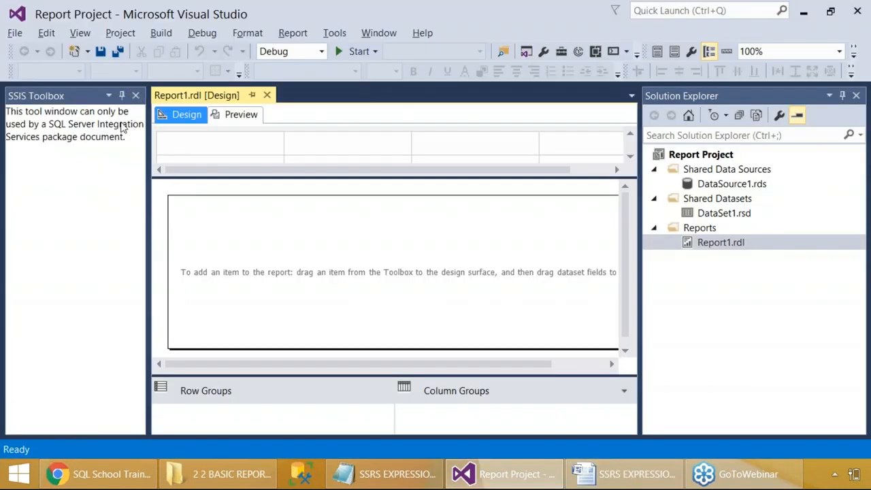
click(79, 33)
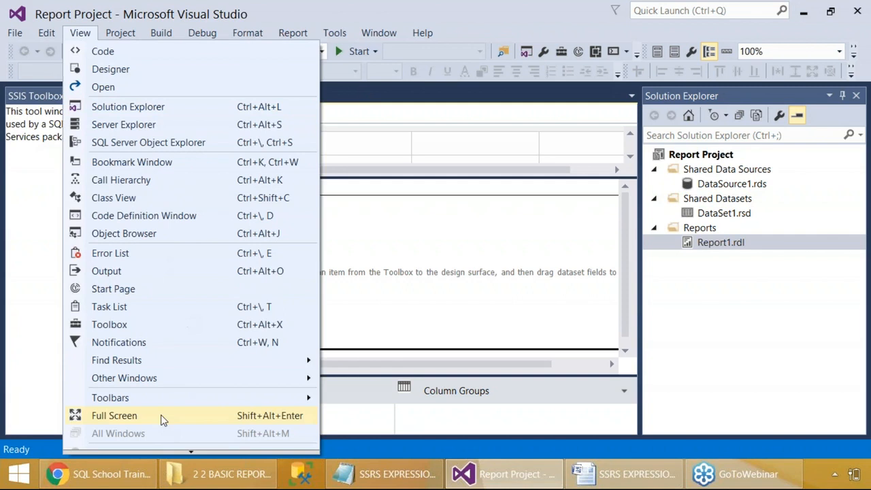
mouse_move(189, 451)
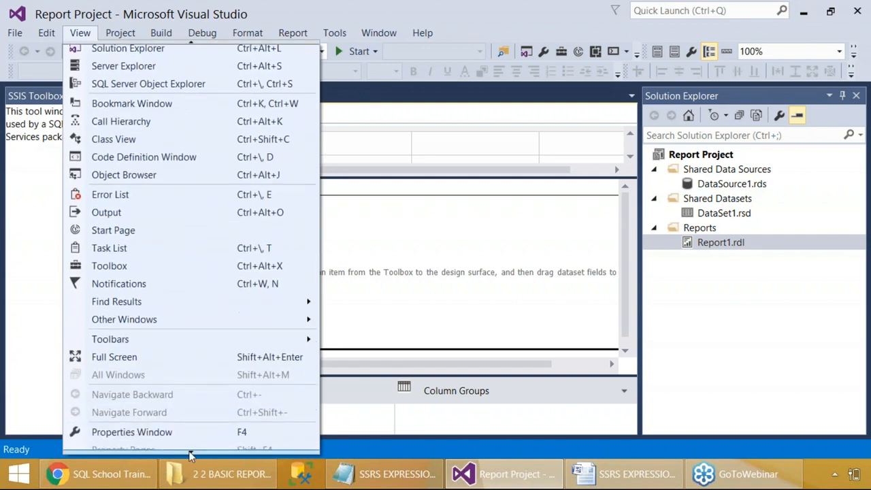
click(189, 449)
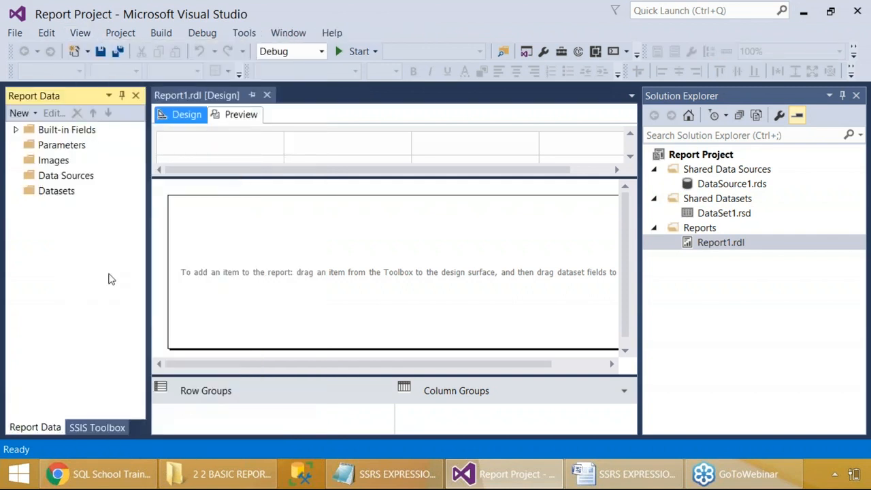
Close the SSIS Toolbox and display the Toolbox with the report items.
click(97, 427)
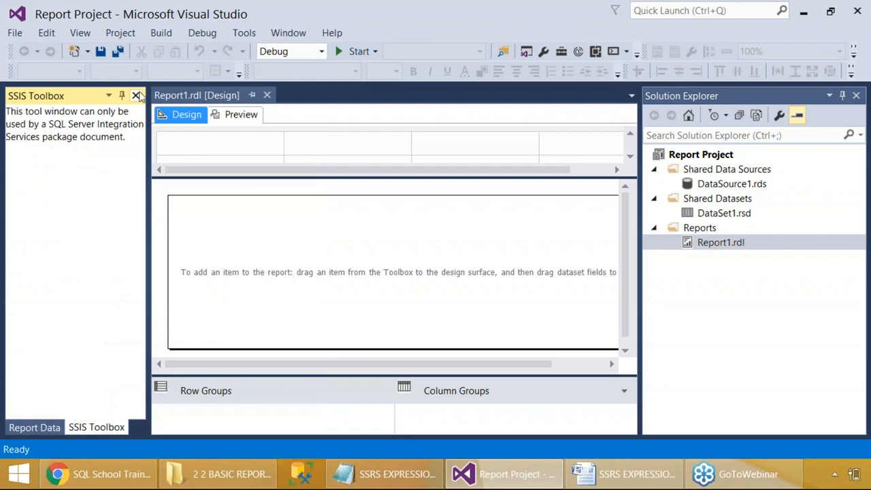
click(135, 95)
click(80, 33)
scroll(87, 77, up, 1)
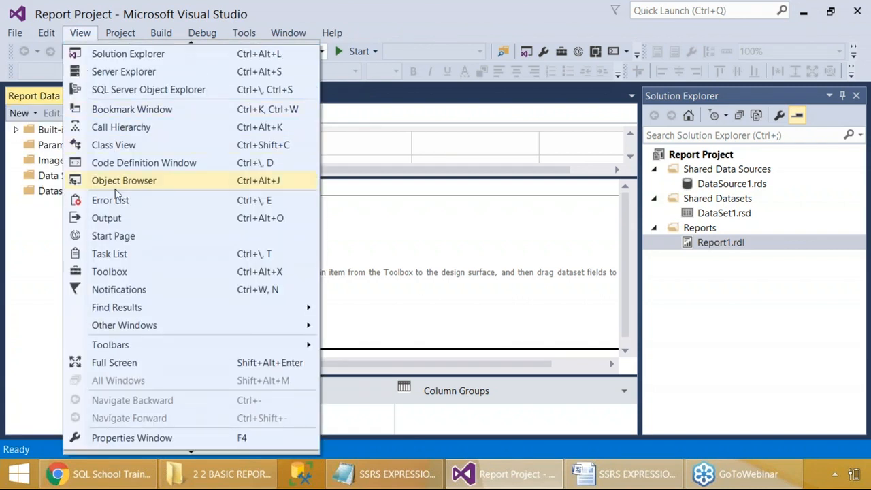
click(127, 274)
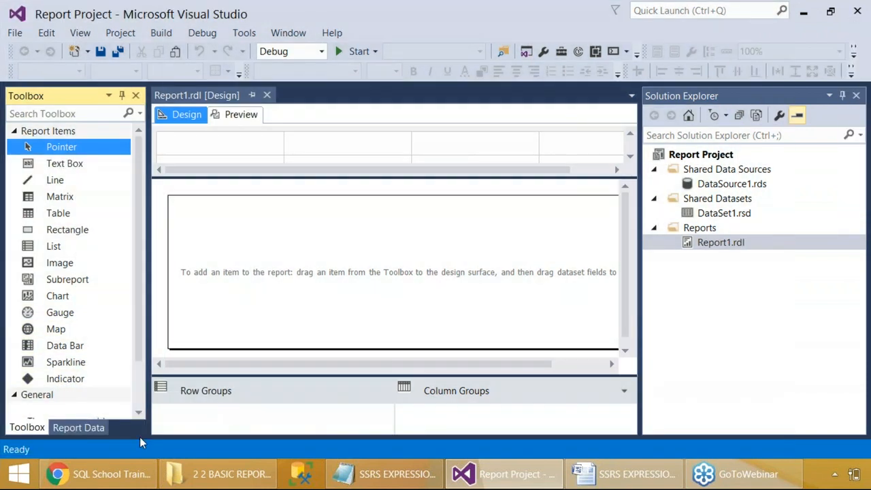
Add a data source to the report that uses the shared data source reference DataSource1.
click(79, 429)
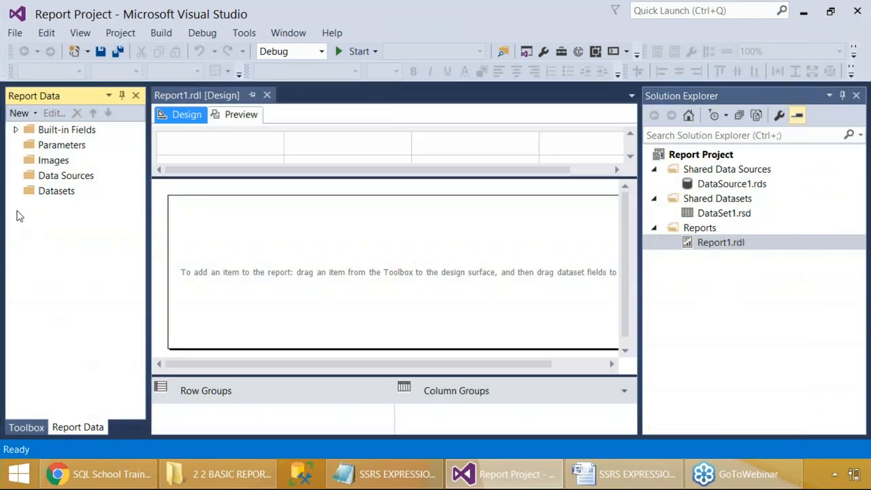
right_click(72, 178)
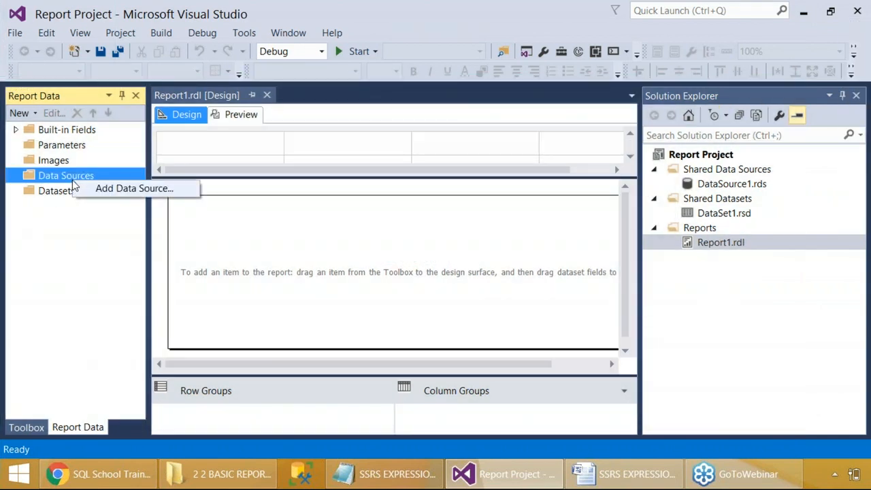
click(114, 190)
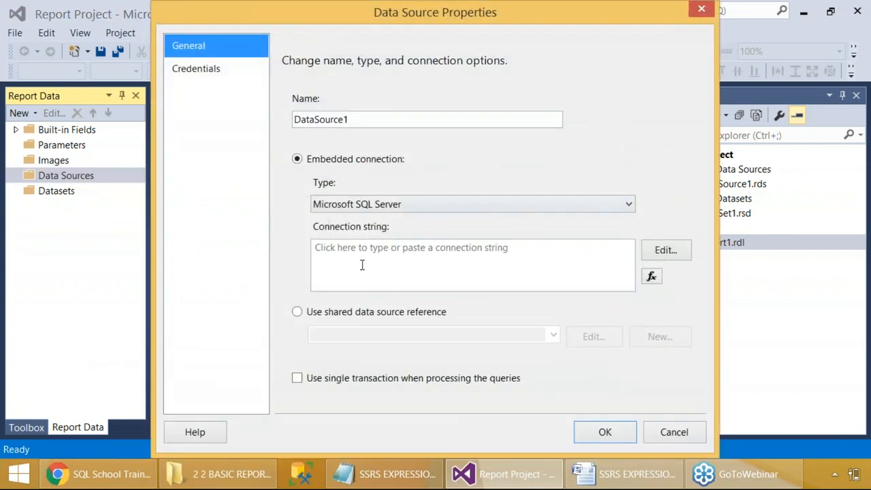
click(366, 312)
click(535, 337)
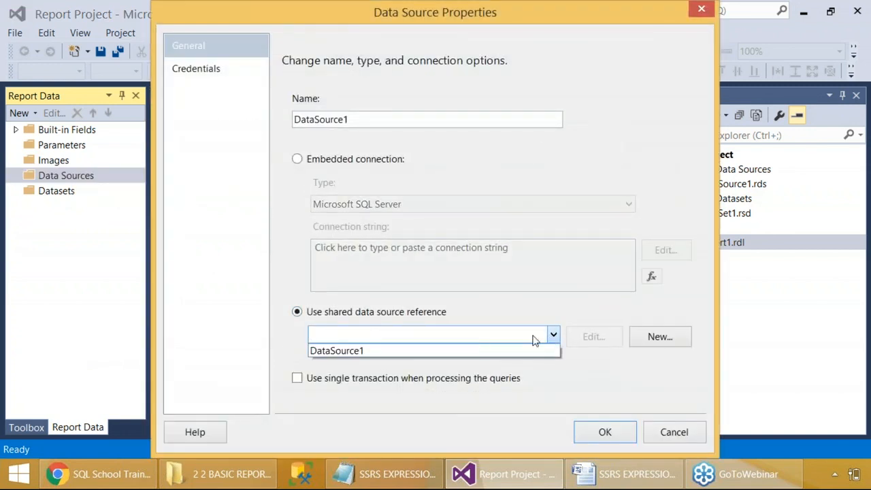
click(412, 352)
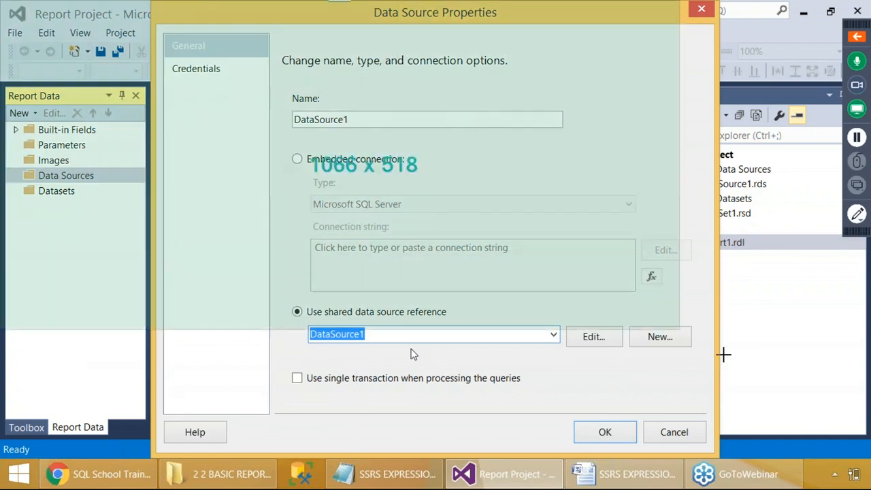
click(605, 431)
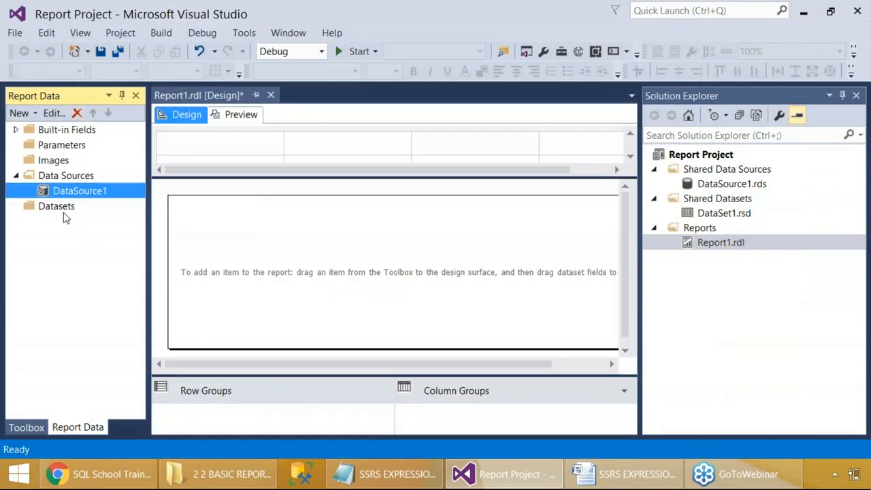
Add a dataset to the report that uses the shared dataset DataSet1, capturing a screenshot of its properties before accepting.
right_click(62, 207)
click(109, 217)
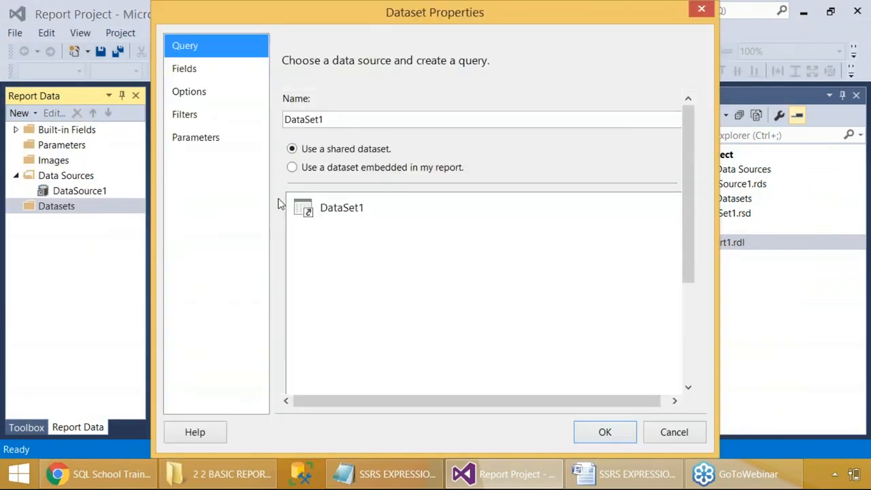
click(326, 167)
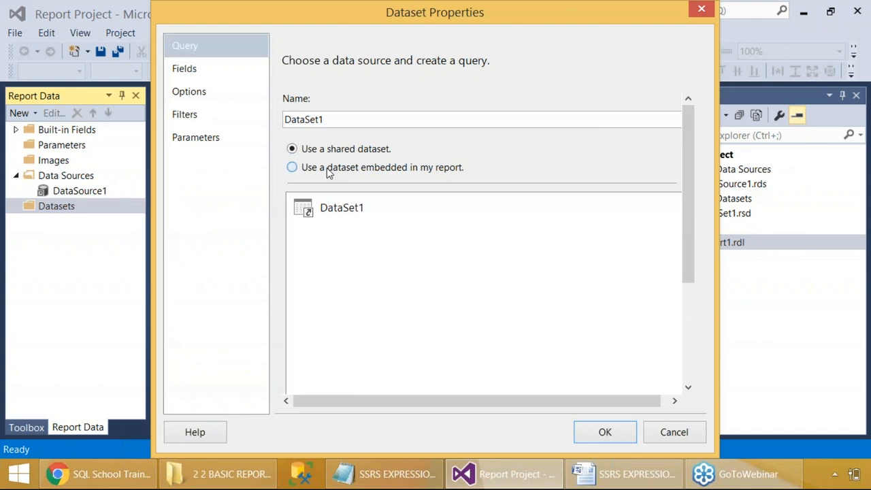
click(350, 224)
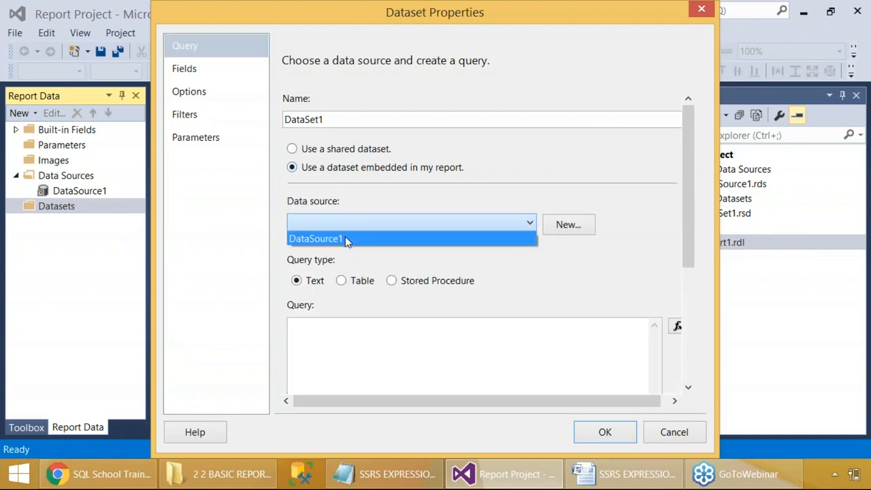
click(339, 152)
click(328, 149)
click(320, 213)
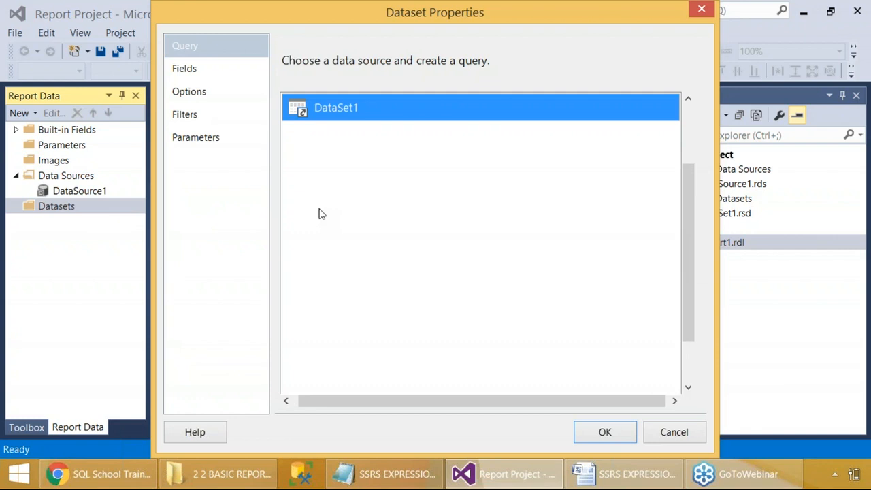
drag(692, 260, 705, 119)
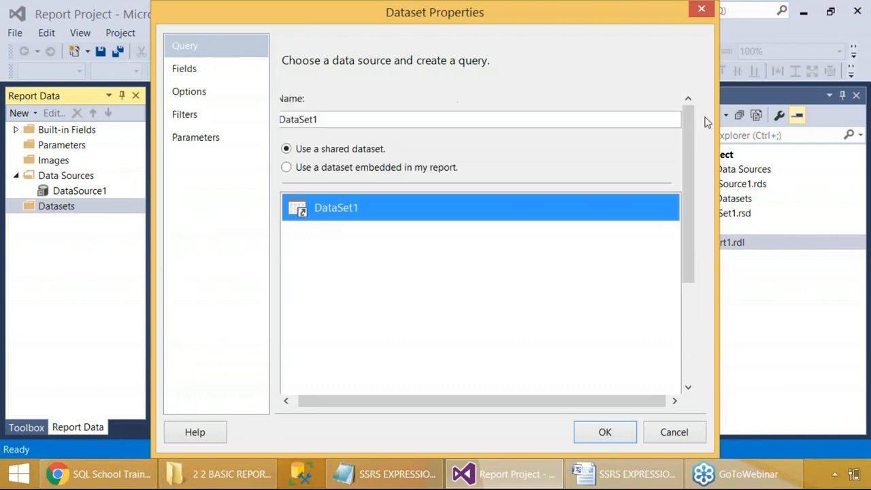
key(Print)
drag(0, 0, 812, 452)
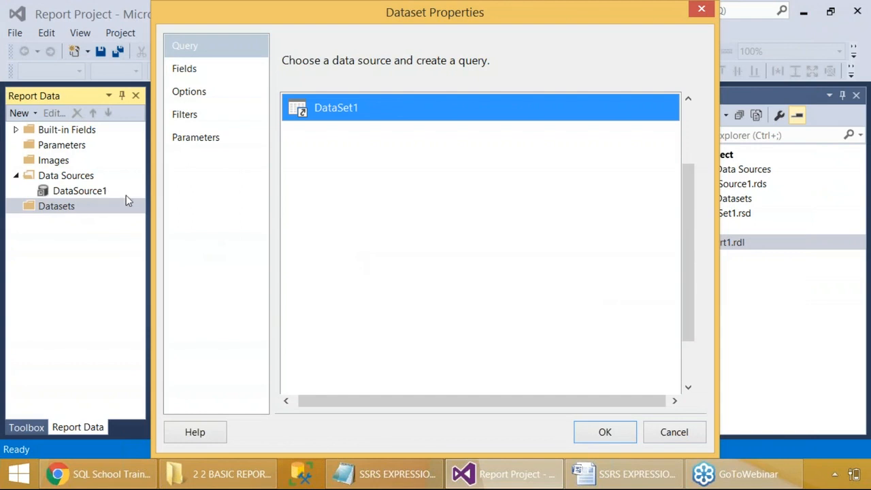
click(603, 432)
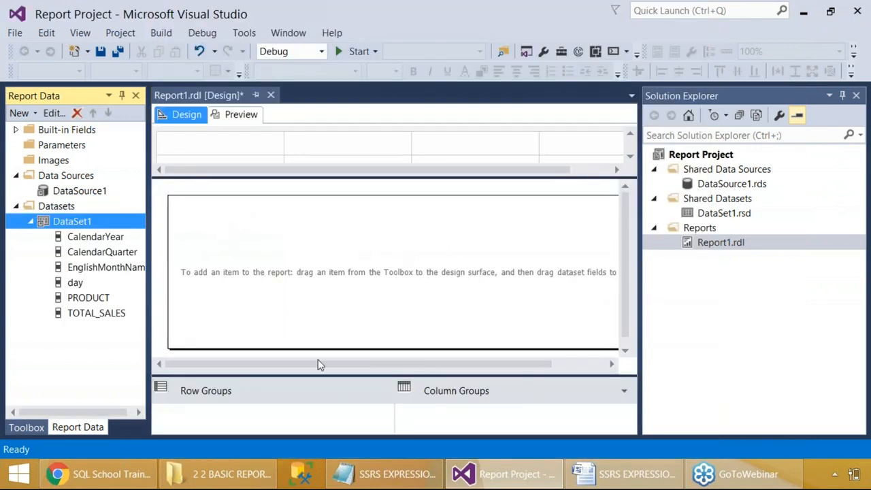
Switch to Word and add an indented line below STEP 4 reading "FROM REPORT DATA FOLDER >".
click(622, 474)
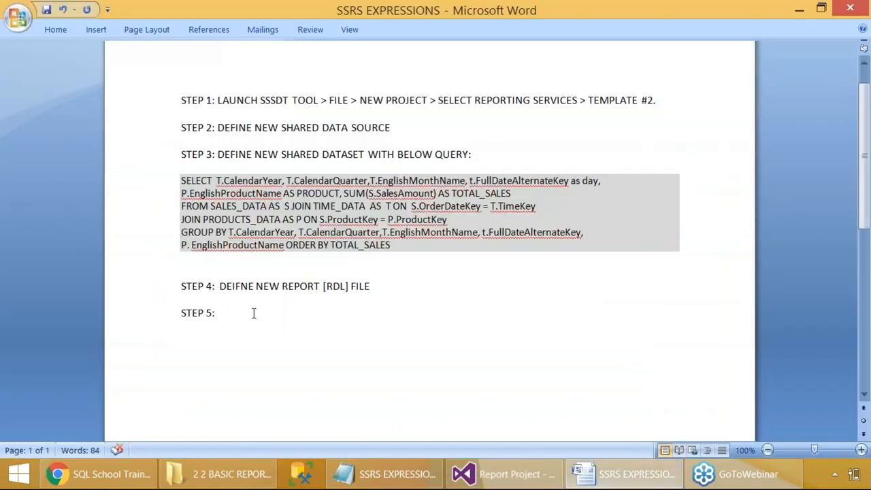
click(389, 286)
key(Return)
key(Tab)
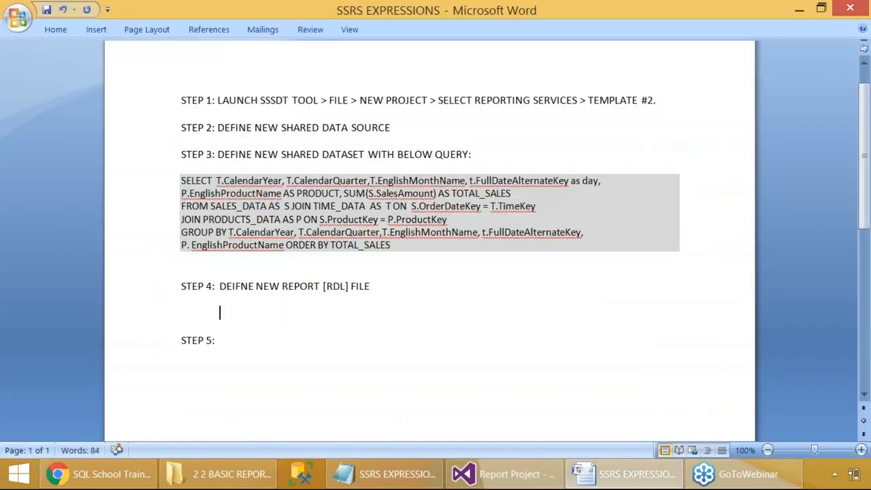
text(A)
key(BackSpace)
text(FROM REPOT DATA)
key(BackSpace)
key(BackSpace)
key(BackSpace)
key(BackSpace)
key(BackSpace)
key(BackSpace)
text(RT DATA FOLDER >)
Check the Data Sources command in Visual Studio, then append "RIGHT CLICK DATASOURCE > ADD DATA SOURCE > SELECT ABOVE DEFINED SHARED DATASOURCE > OK" in Word, indenting the wrapped line.
key(alt+Tab)
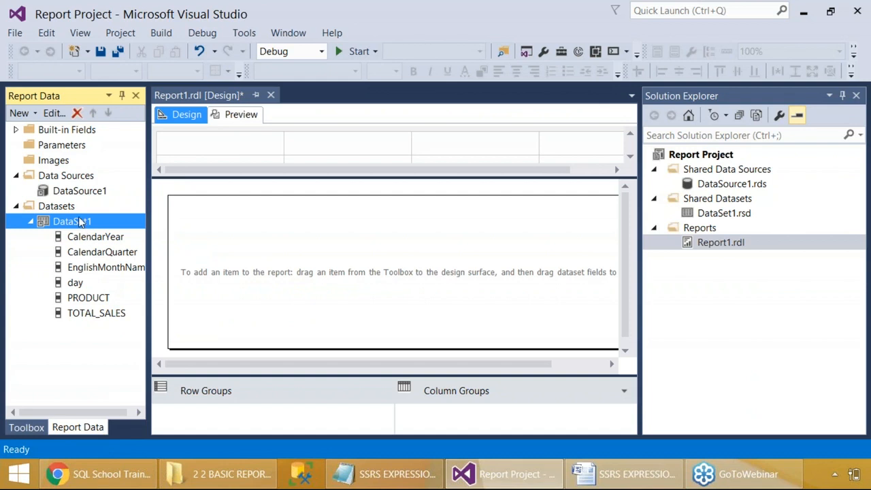
right_click(70, 176)
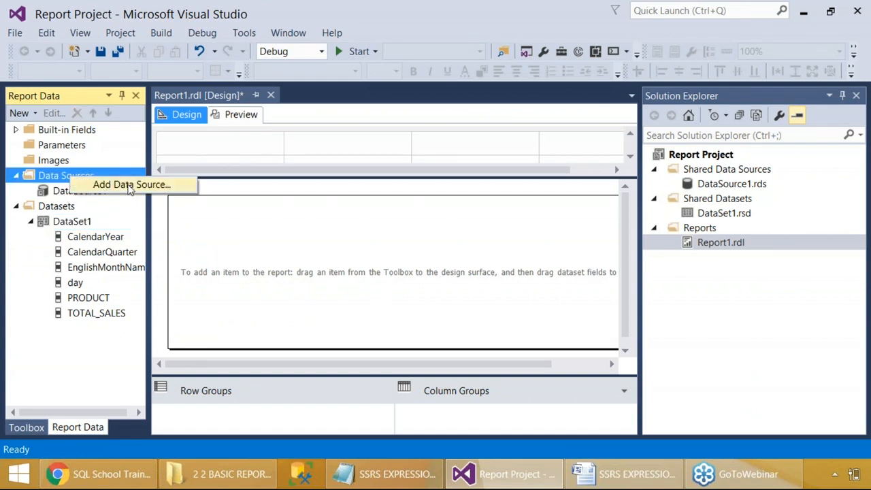
key(alt+Tab)
text(RIGHT CLICK D)
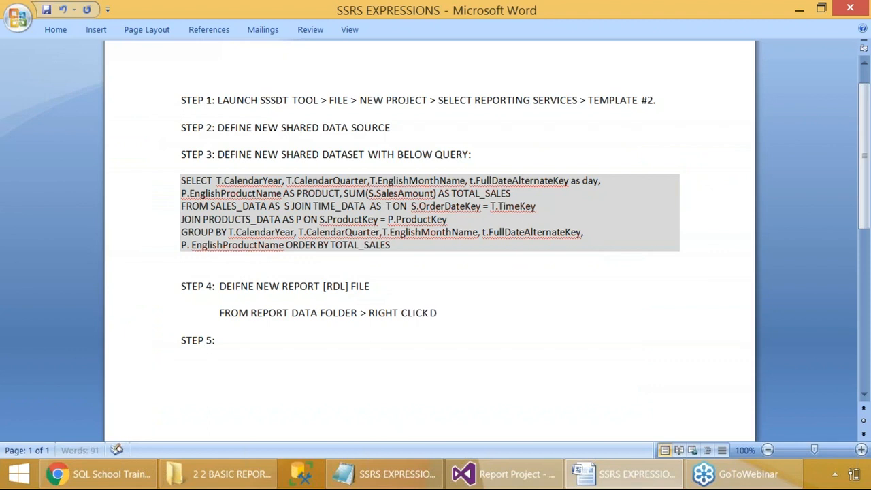
text(ATASOURCE > ADD DATA SOURCE > SELECT A)
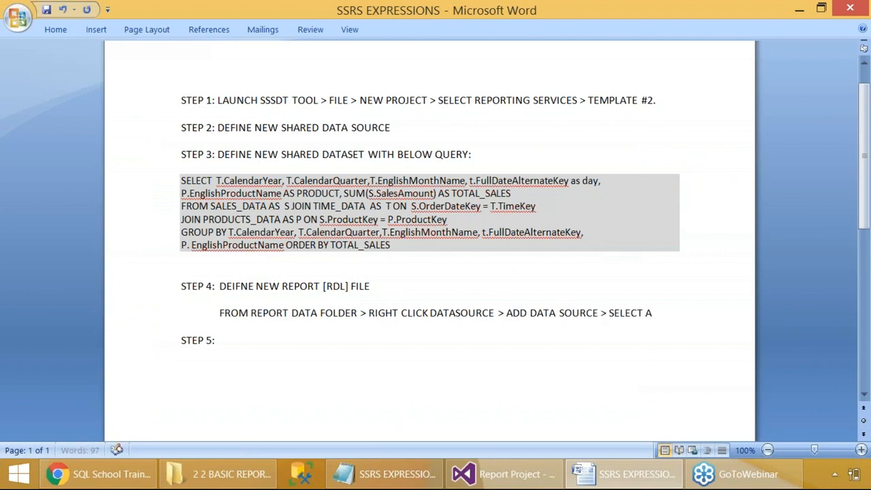
text(BOVE DEFINED SHARED DATASOURCE > OK)
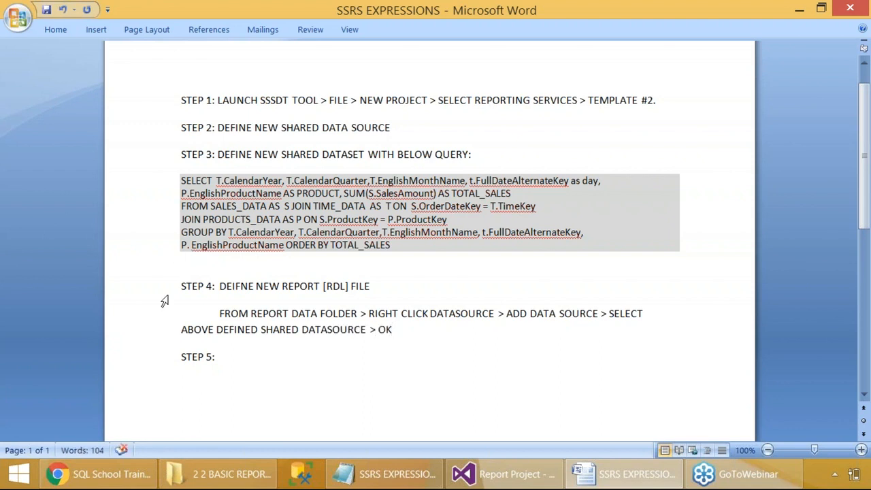
click(181, 329)
key(Tab)
Duplicate the indented data source instruction as a new paragraph below it, with the same indentation.
drag(215, 313, 458, 333)
key(ctrl+c)
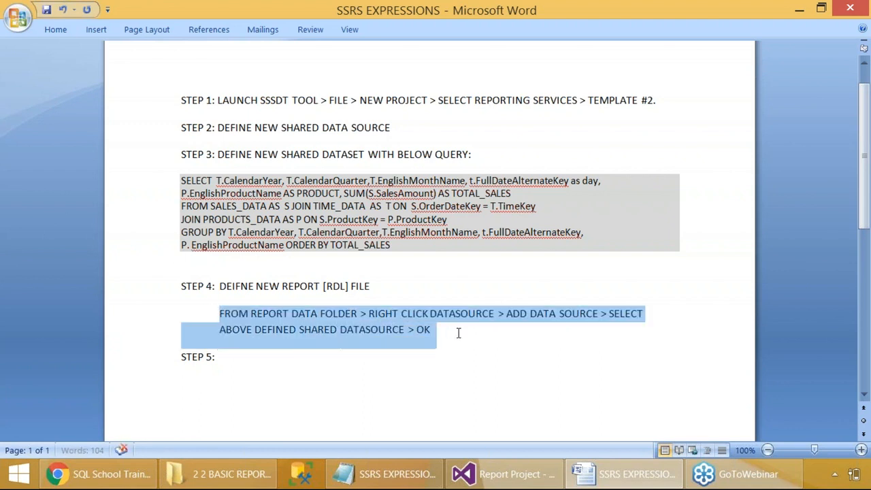
click(460, 325)
key(Return)
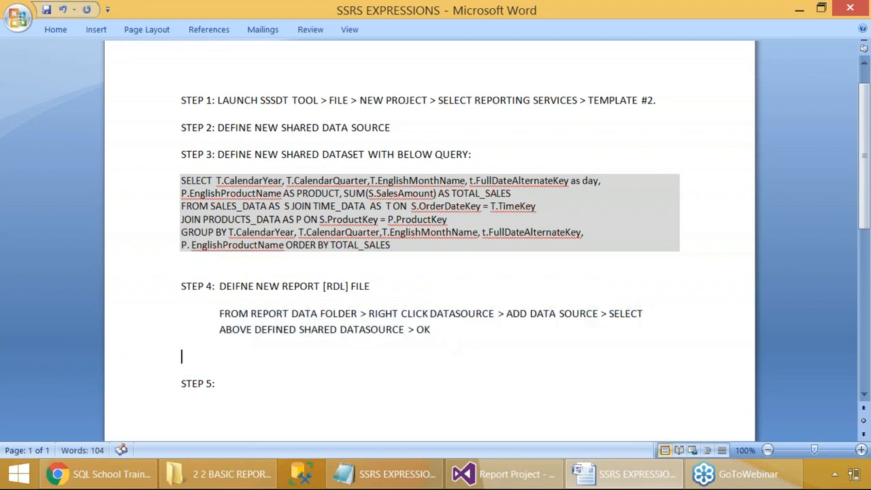
key(ctrl+v)
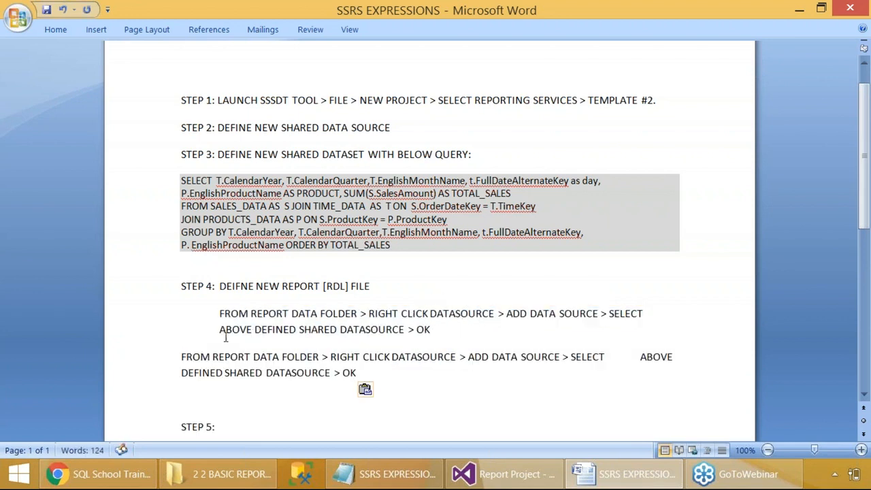
click(182, 358)
key(Tab)
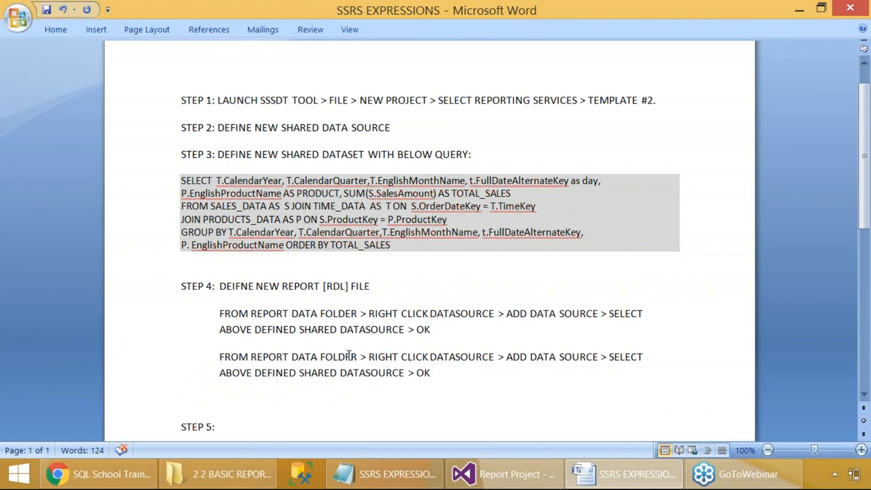
Change the copied instruction to "RIGHT CLICK DATASET > ADD DATASET > SELECT ABOVE DEFINED SHARED DATASET > OK" and restore its wrapped line's indent.
drag(461, 356, 493, 360)
text(ET)
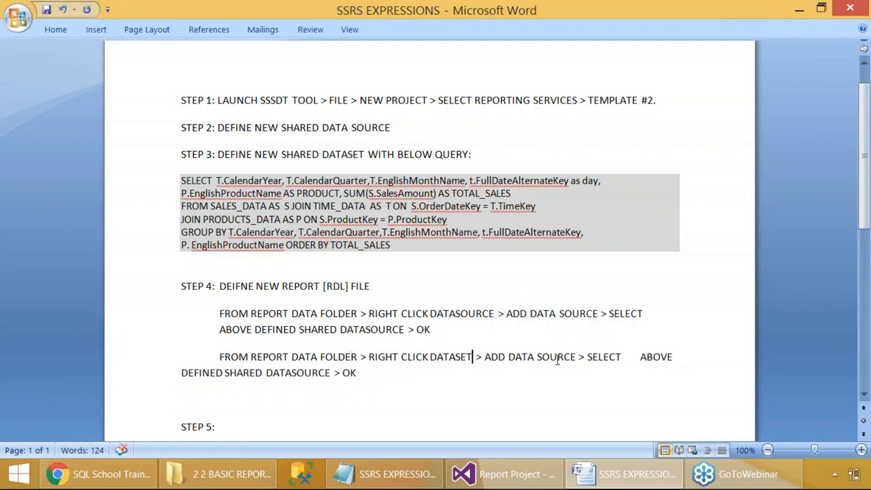
double_click(557, 358)
key(BackSpace)
key(BackSpace)
text(SET)
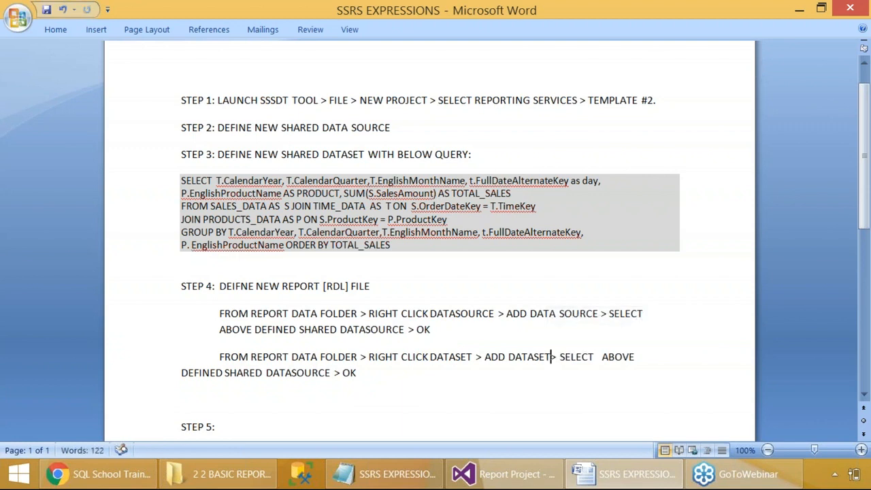
click(178, 372)
key(Tab)
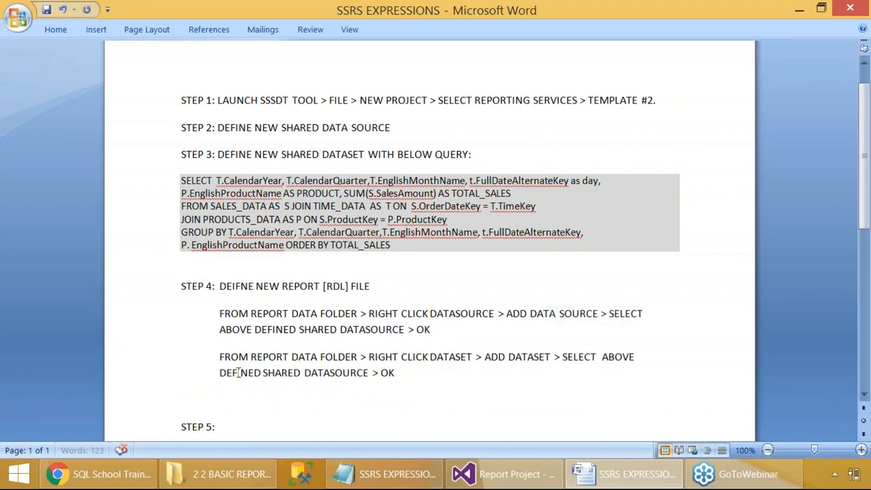
drag(327, 372, 368, 374)
key(BackSpace)
text(SER)
key(BackSpace)
text(T)
Tidy the blank lines between the dataset instruction and STEP 5.
scroll(249, 356, down, 1)
click(231, 358)
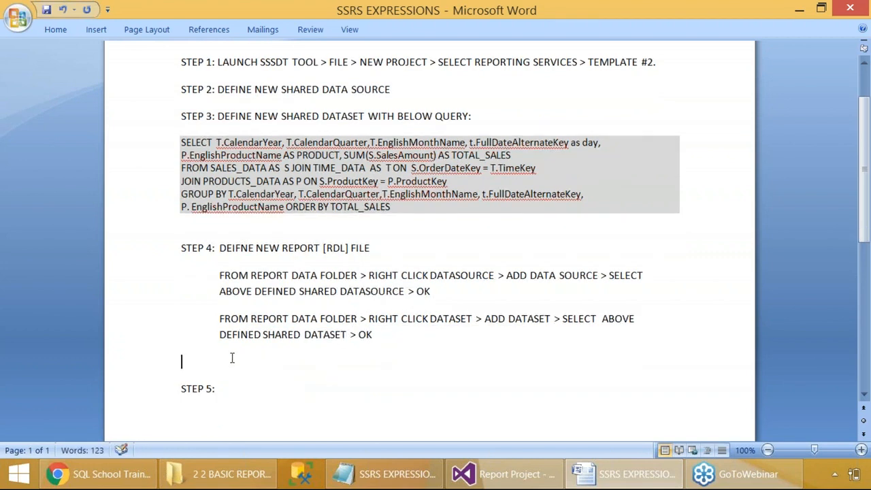
key(Delete)
key(Return)
click(226, 369)
key(Delete)
Switch to Visual Studio, place a List item in the upper-left area of the report body, and capture a screenshot of the design.
key(alt+Tab)
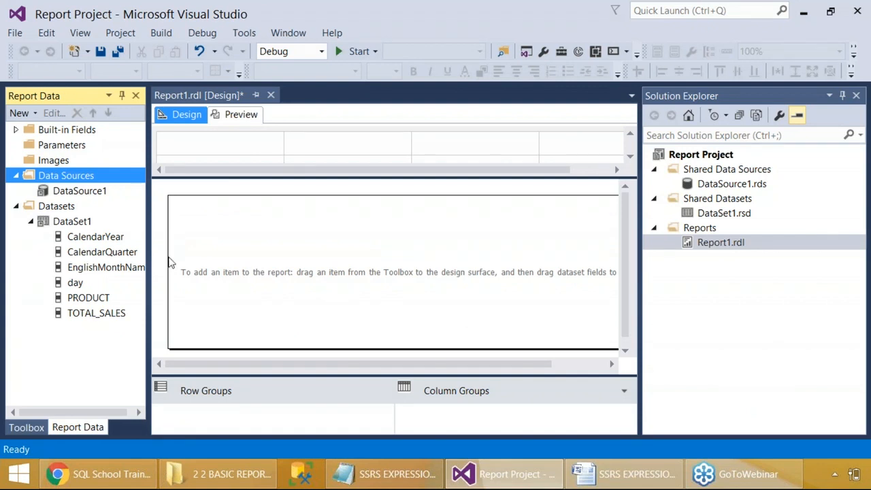
click(26, 427)
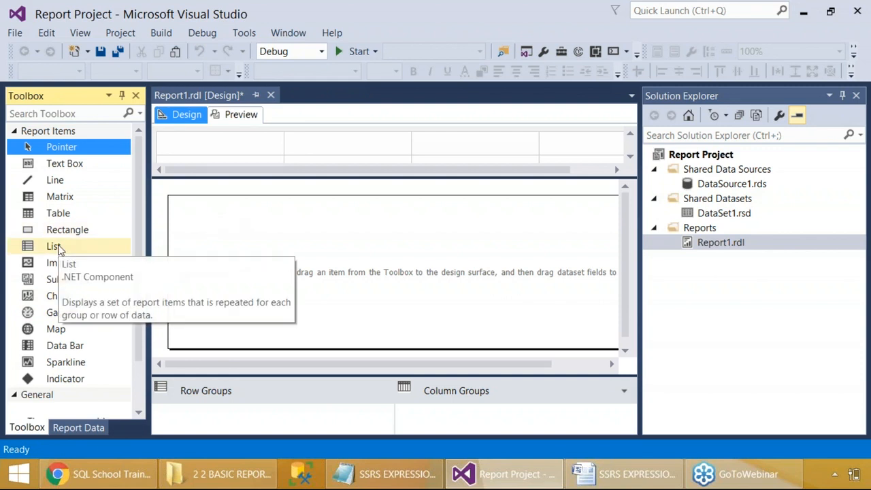
drag(57, 247, 184, 210)
key(Print)
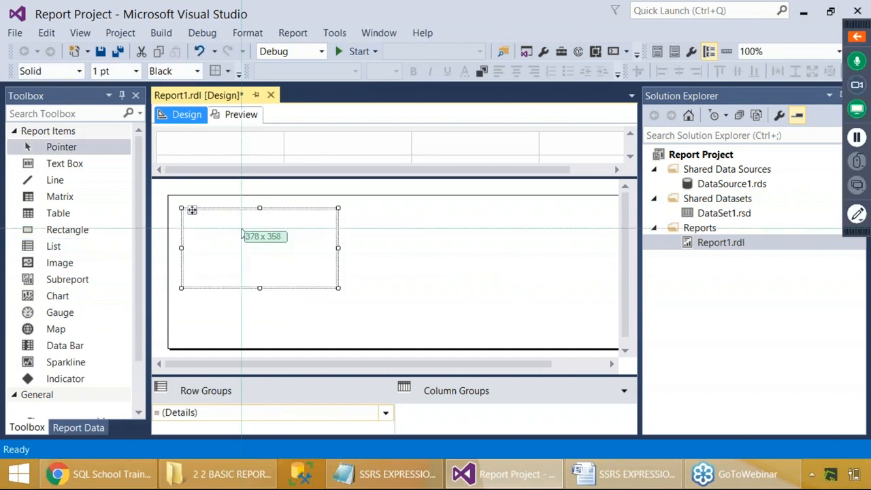
drag(5, 71, 655, 413)
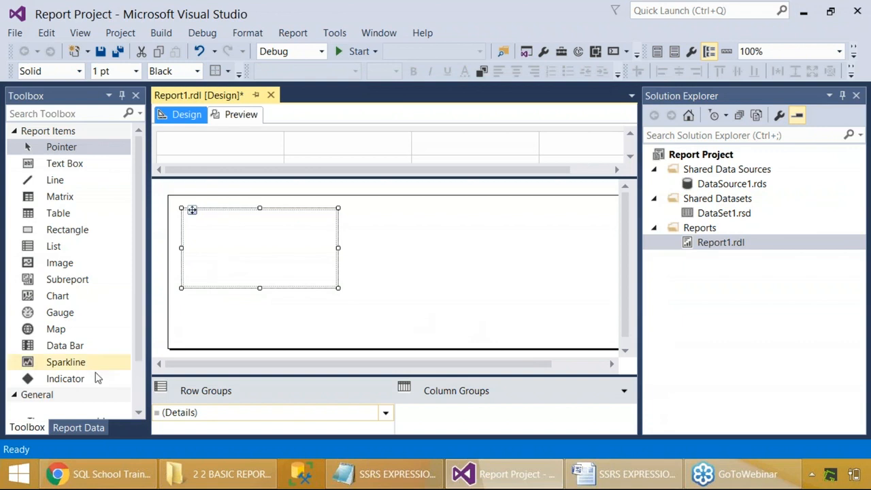
Place the CalendarYear field from DataSet1 inside the list and capture a screenshot of the design.
click(80, 426)
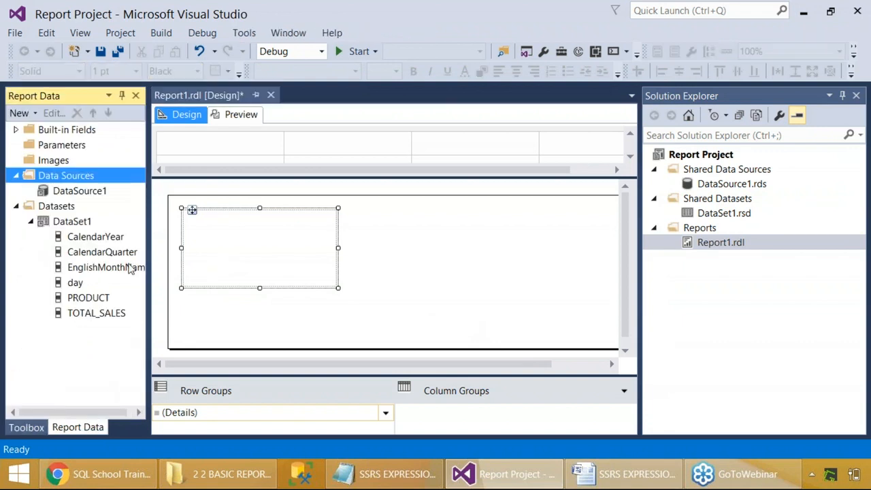
drag(113, 238, 204, 242)
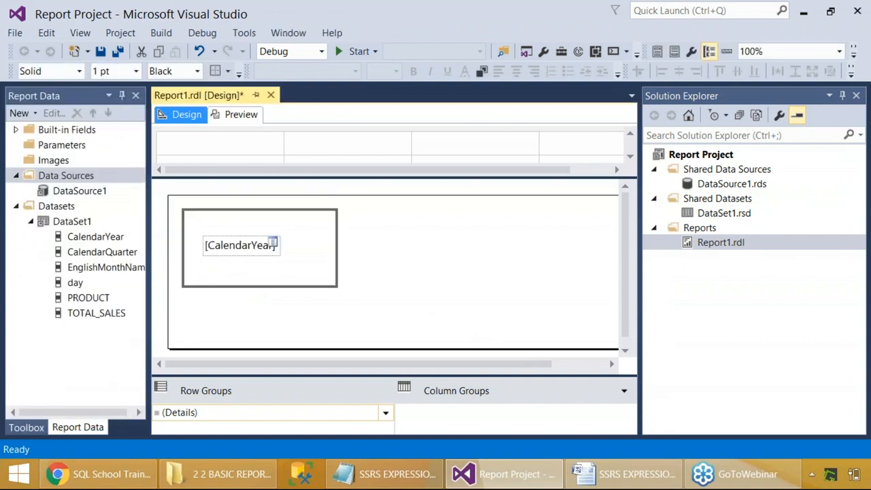
key(Print)
drag(0, 89, 532, 419)
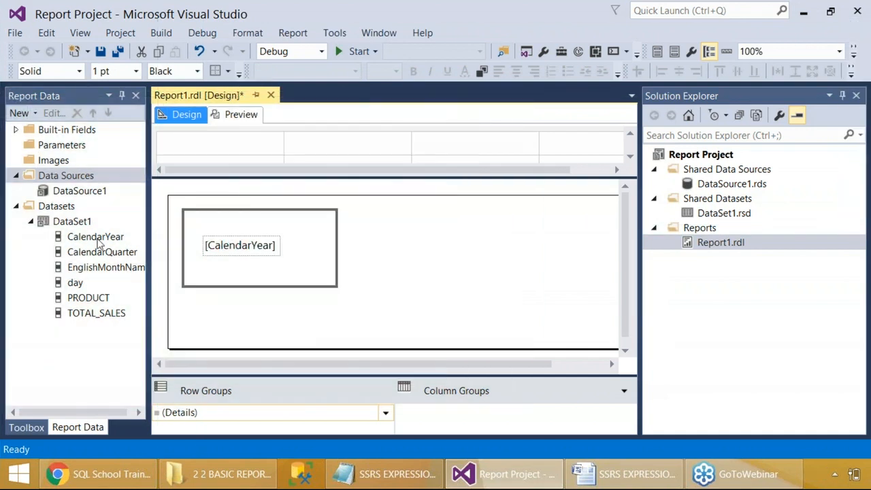
Preview the report with the CalendarYear list, look through the repeated values, and capture a screenshot of the preview.
click(258, 115)
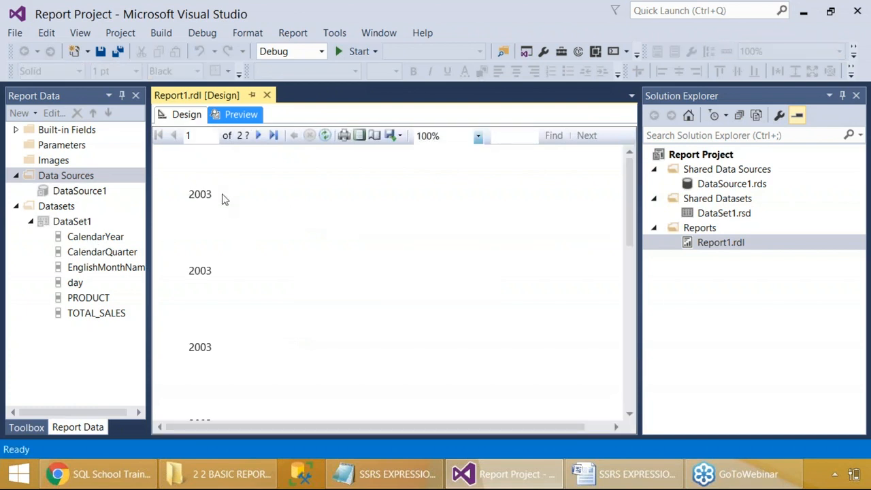
scroll(222, 217, down, 5)
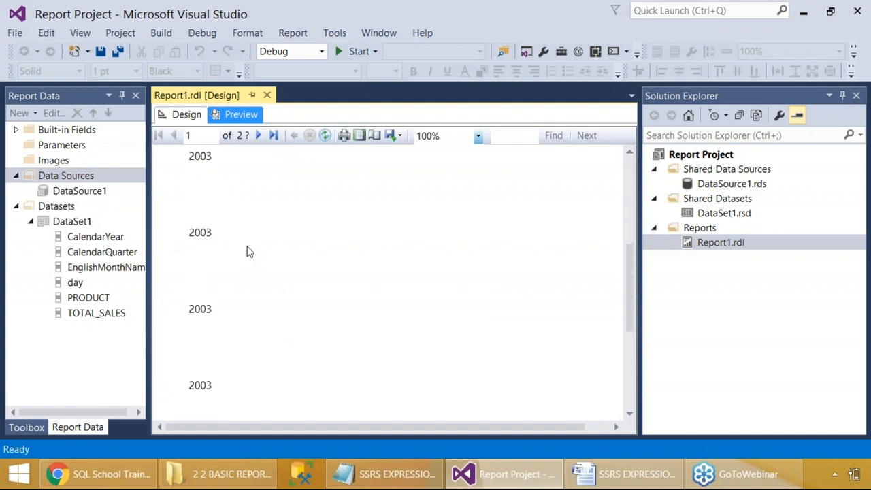
scroll(247, 250, down, 3)
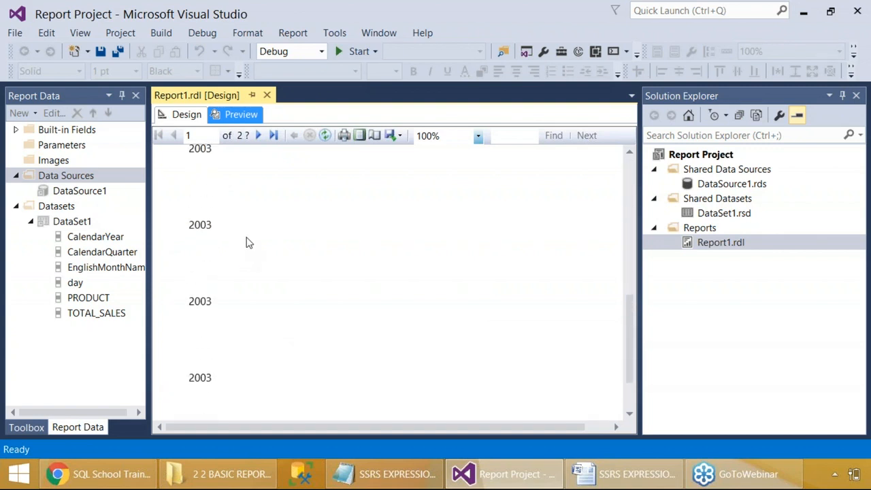
key(Print)
drag(1, 73, 620, 421)
Return to the report design and remove the CalendarYear field from the list.
click(187, 114)
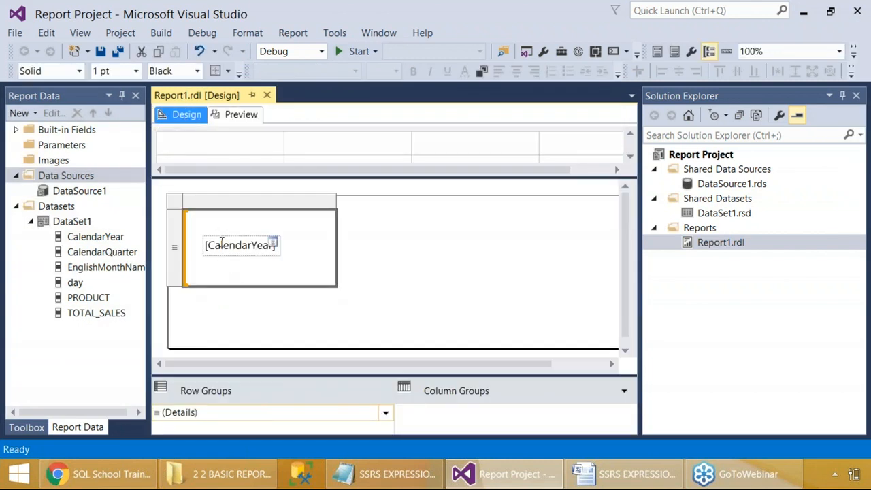
double_click(211, 244)
click(208, 263)
click(218, 253)
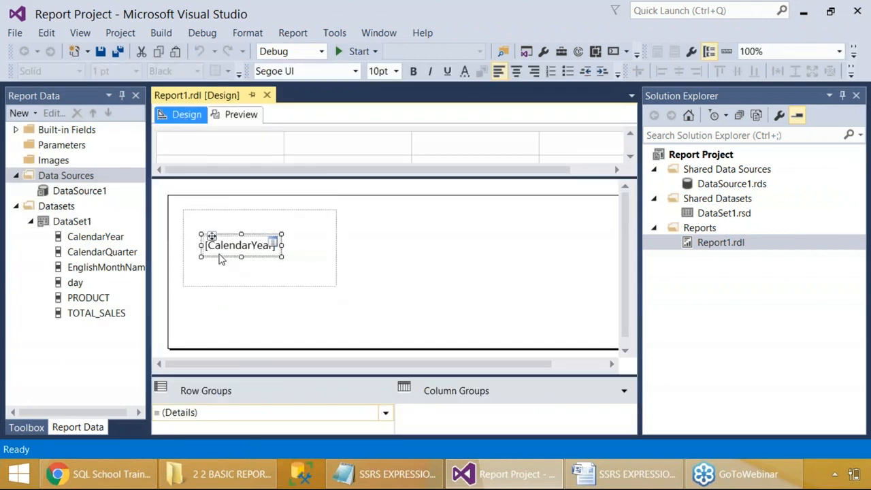
drag(204, 238, 183, 212)
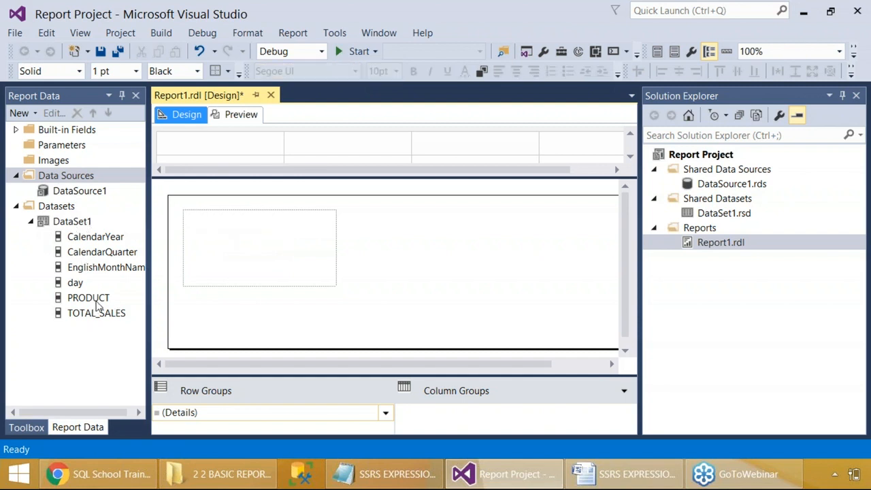
Place the day field from DataSet1 inside the list and move it to the list's upper-left corner.
click(76, 283)
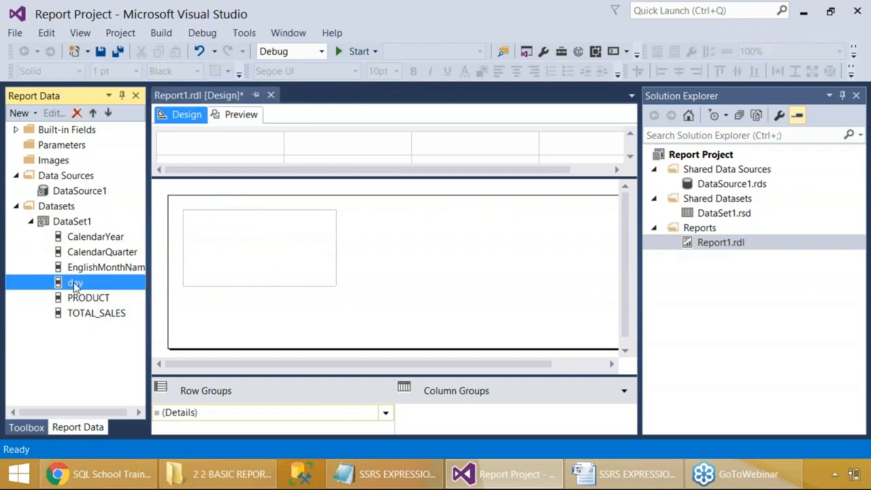
drag(74, 283, 207, 226)
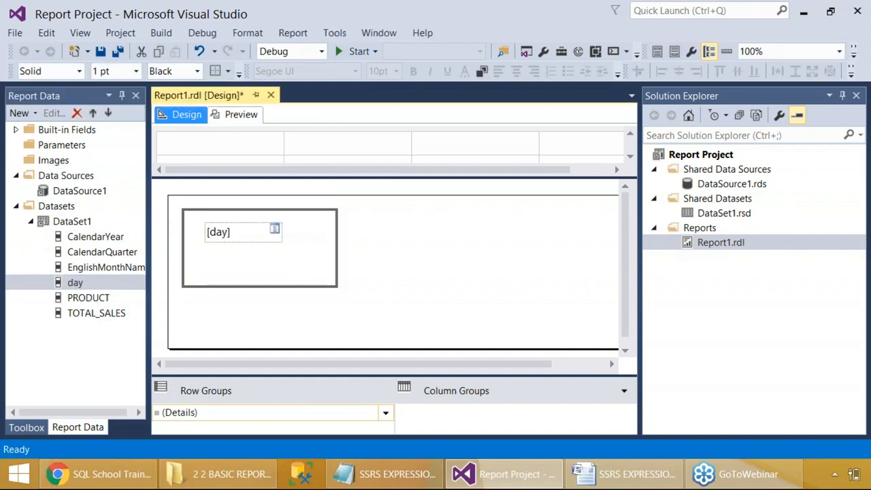
click(227, 233)
click(292, 238)
click(276, 238)
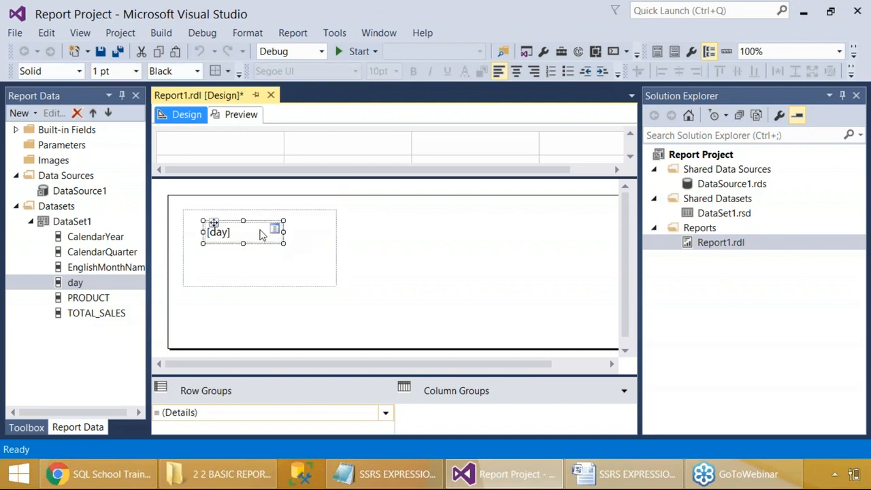
drag(213, 223, 192, 210)
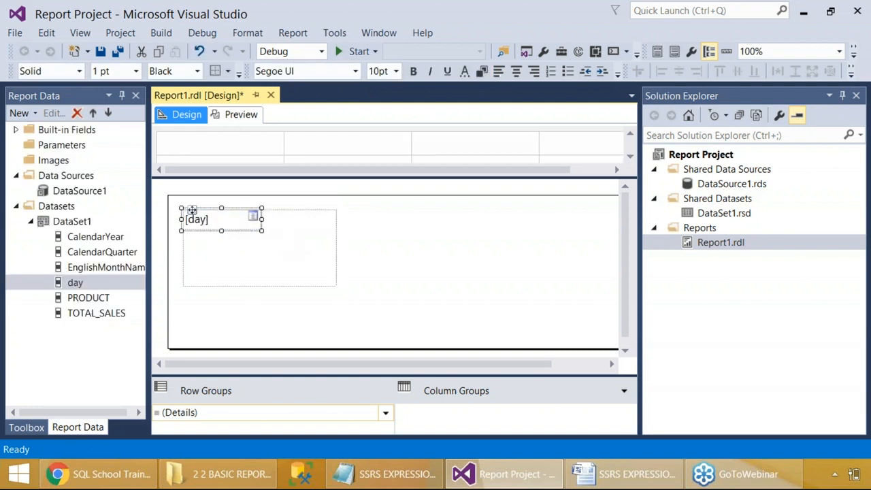
Preview the report with the day field in the list and look through the repeated dates.
click(237, 115)
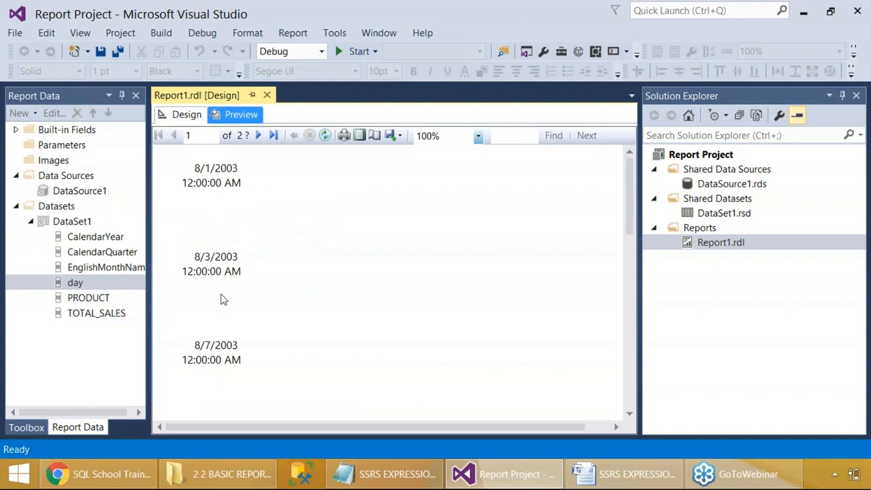
scroll(220, 299, down, 5)
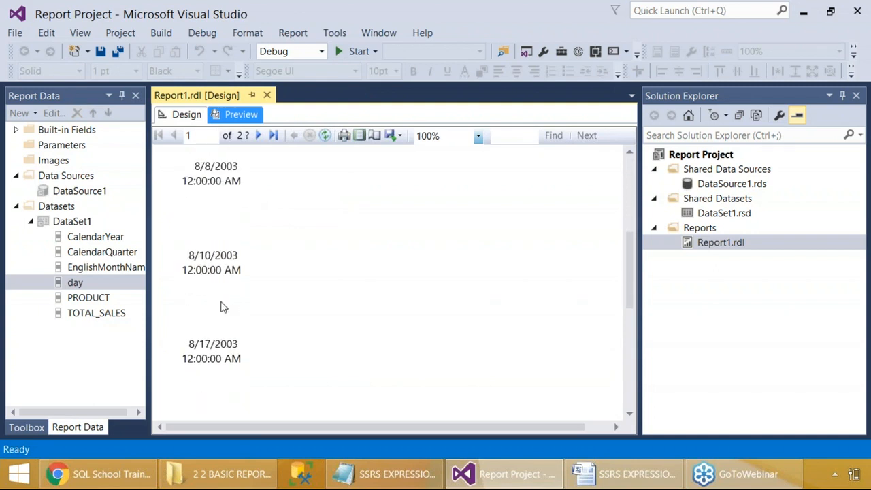
scroll(220, 306, down, 1)
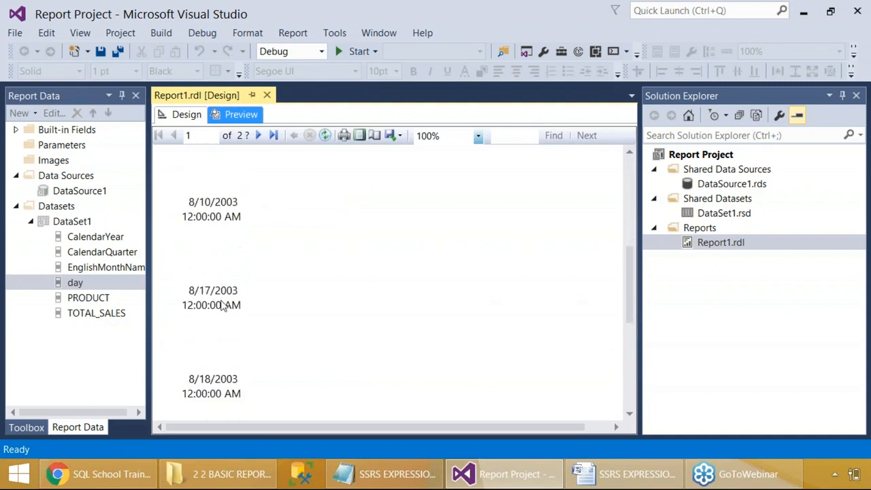
Back in the design, shrink the list to a single row's height and fit the day text box to the narrowed list's width.
click(185, 114)
click(256, 284)
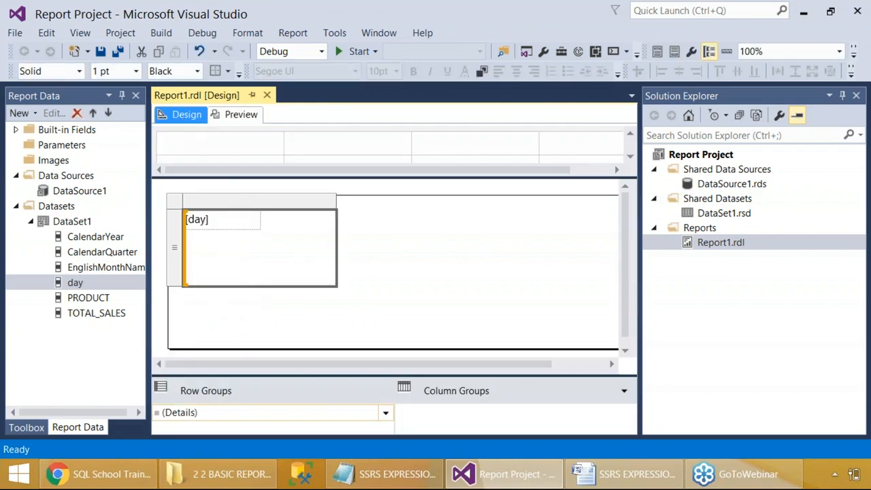
drag(178, 286, 175, 228)
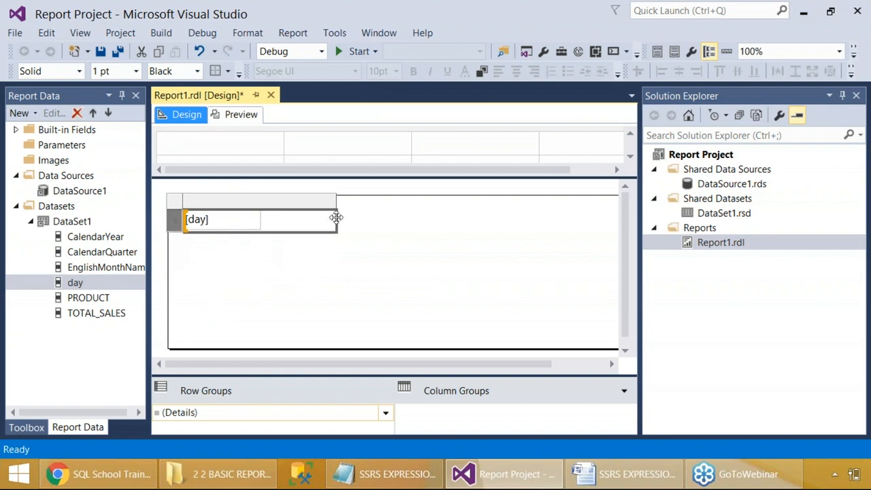
drag(334, 197, 309, 216)
click(239, 232)
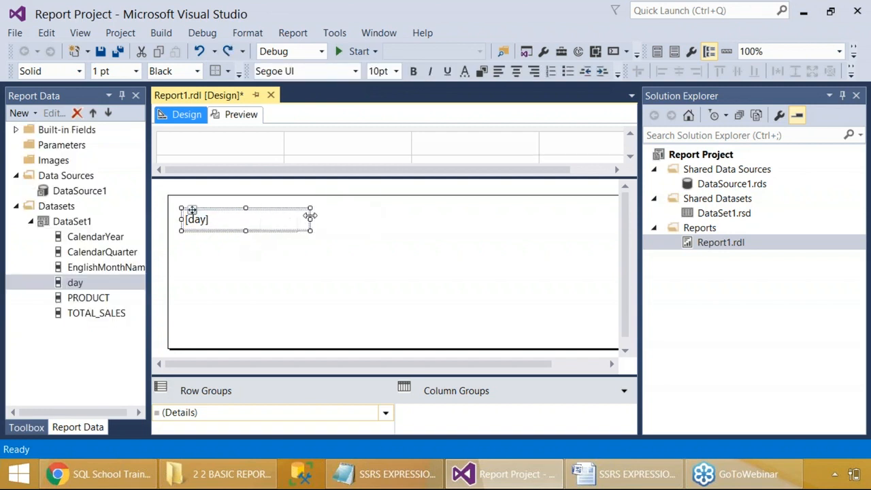
Preview the report with the compact list and capture screenshots of both the preview and the design.
click(239, 114)
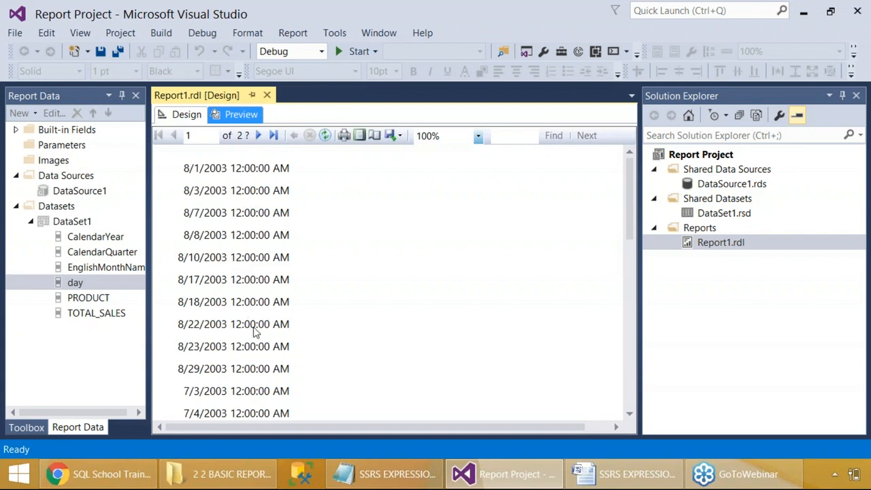
key(Print)
drag(0, 0, 789, 400)
click(192, 119)
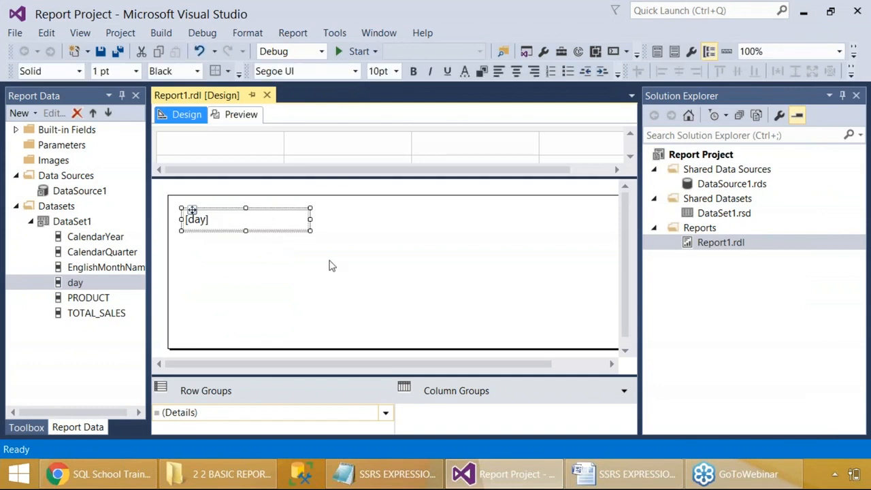
key(Print)
drag(0, 0, 704, 325)
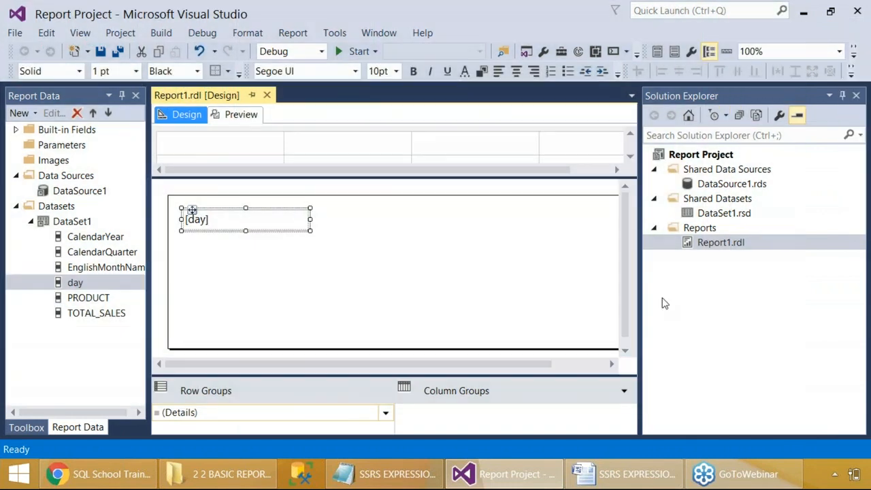
Check the resized list in the report preview once more and return to the design.
click(297, 271)
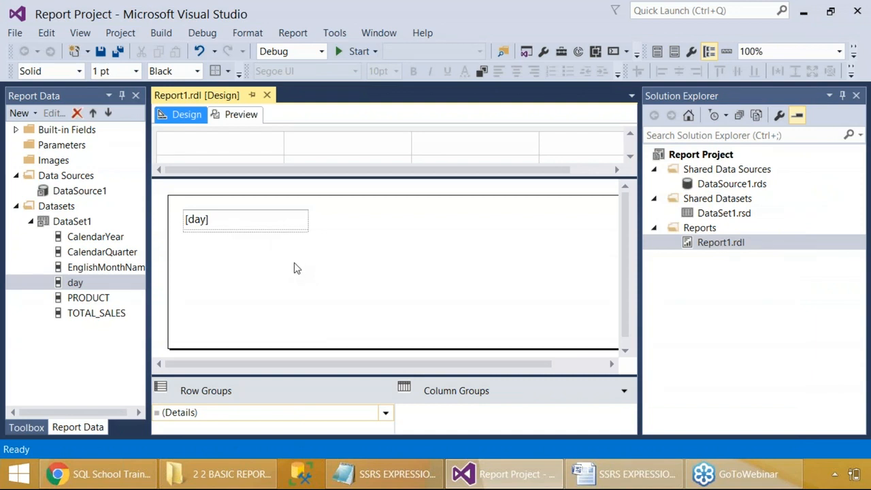
click(293, 231)
click(333, 241)
click(239, 114)
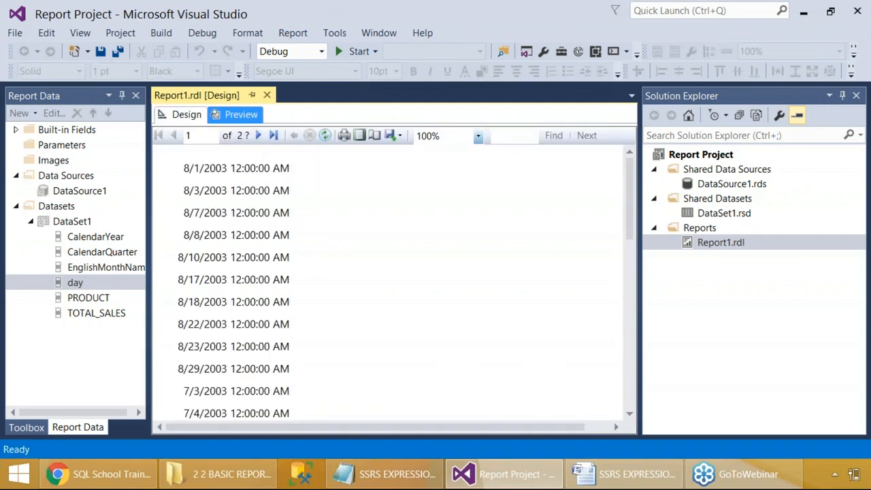
click(180, 114)
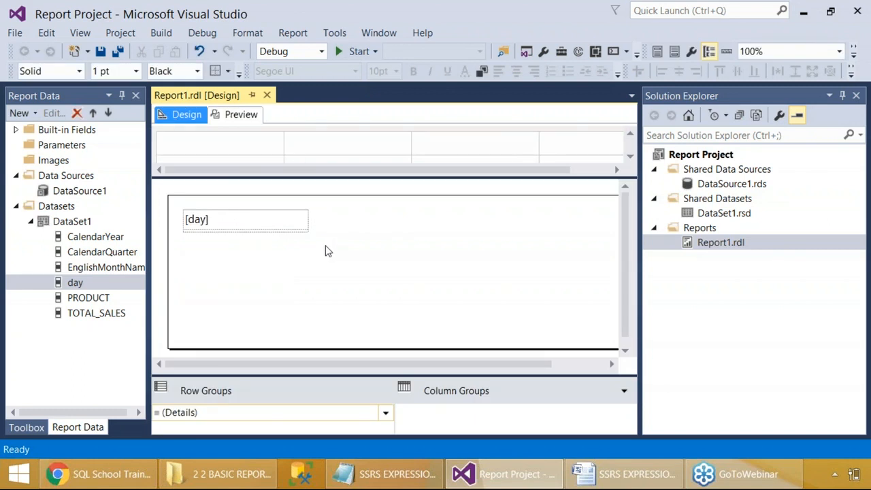
Place a Table item directly below the list in the report body and capture a screenshot of the design.
mouse_move(299, 229)
click(27, 427)
drag(75, 215, 197, 239)
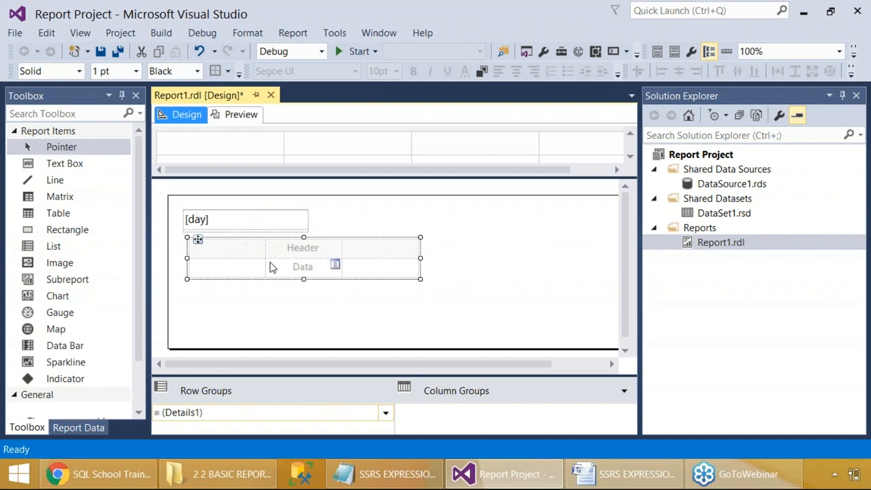
key(Print)
drag(1, 1, 800, 390)
Fill the table's columns with CalendarYear, CalendarQuarter, EnglishMonthName, day, PRODUCT and TOTAL_SALES from DataSet1.
click(68, 427)
click(102, 281)
drag(109, 249, 299, 268)
drag(116, 267, 357, 272)
drag(79, 289, 416, 278)
drag(367, 301, 499, 276)
drag(94, 317, 575, 267)
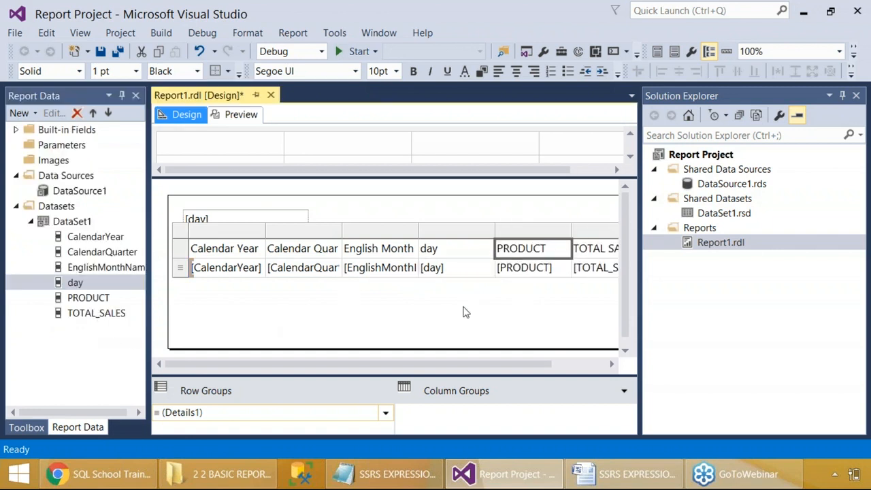
Make the table's header row bold with a dark red background, capturing a screenshot of the colour choice.
click(182, 249)
key(ctrl+b)
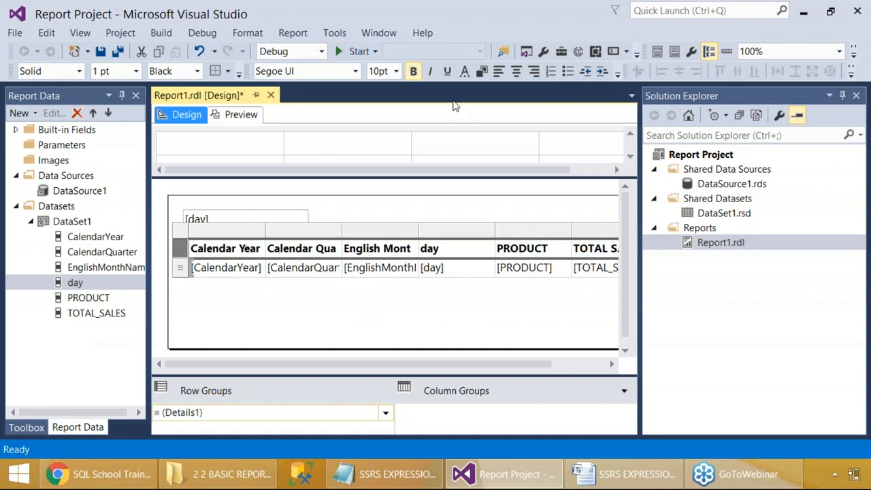
click(480, 73)
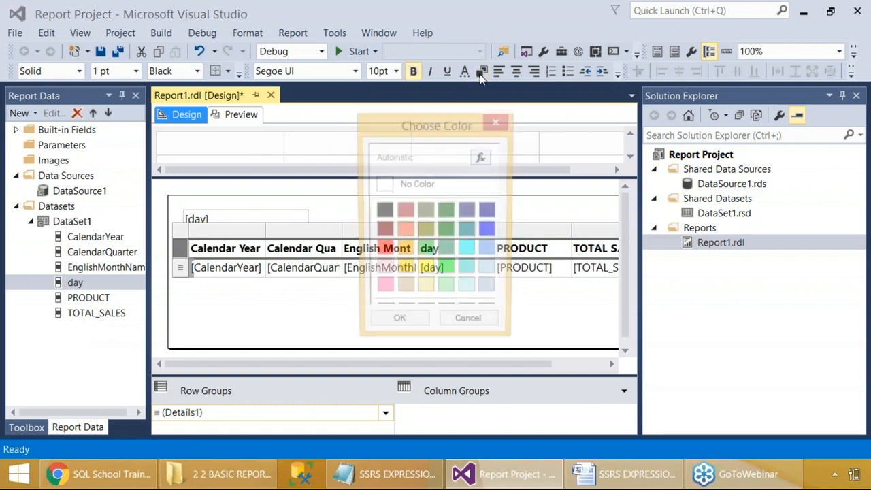
click(380, 231)
key(Print)
drag(2, 1, 869, 375)
click(407, 327)
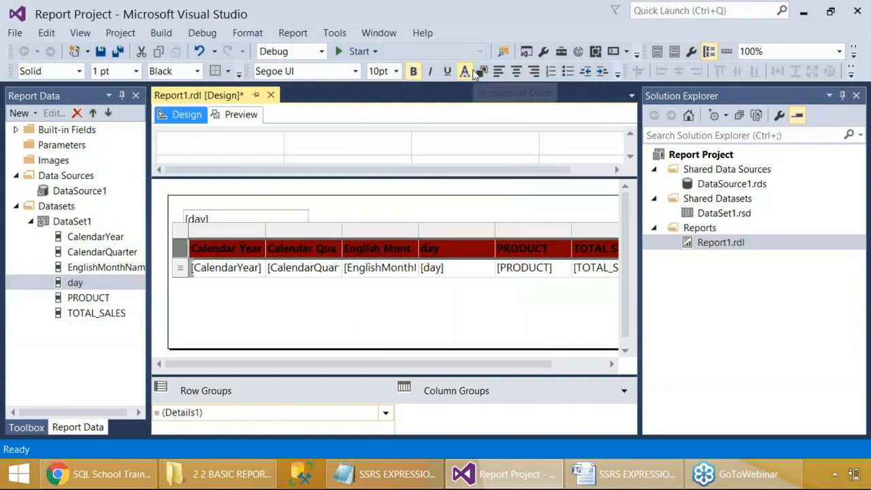
Set the header row's text colour to yellow, capturing a screenshot of the colour choice.
click(463, 73)
click(425, 270)
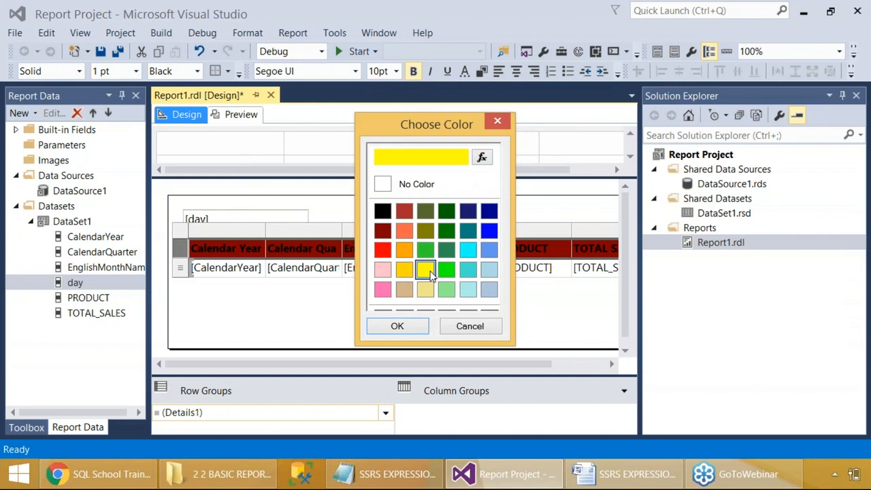
key(Print)
drag(2, 1, 779, 427)
click(399, 325)
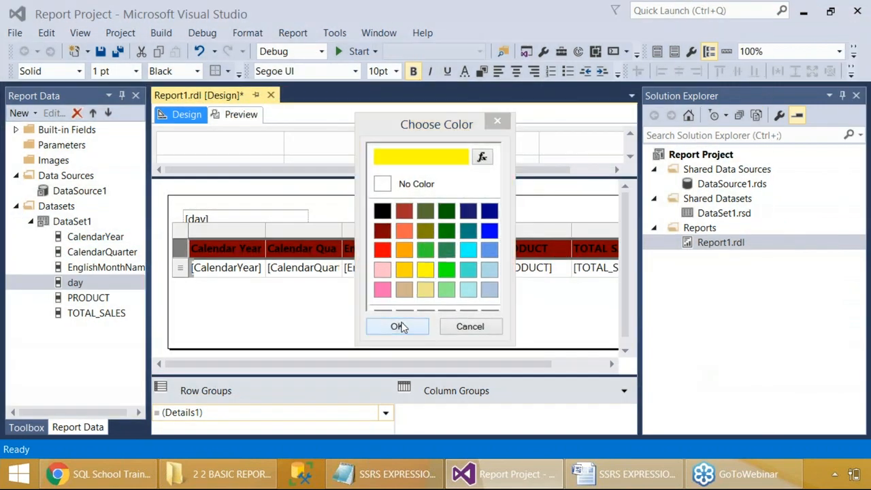
Shorten the first three table headers to "Year", "Quarter" and "Month".
double_click(220, 252)
key(Delete)
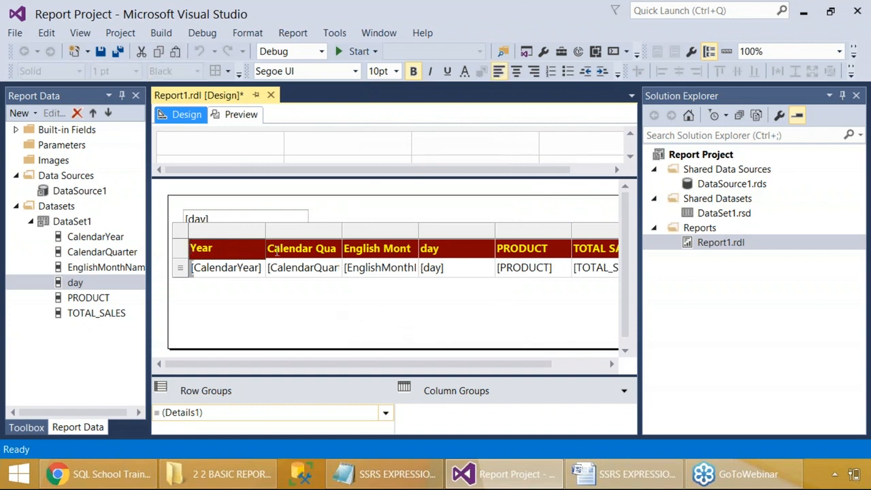
click(276, 251)
double_click(276, 250)
key(Delete)
click(375, 253)
double_click(375, 253)
key(Delete)
double_click(394, 248)
key(Delete)
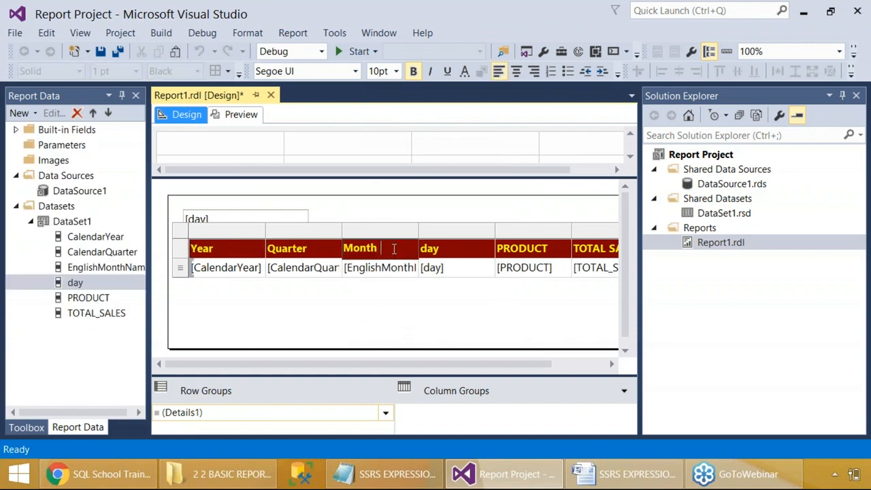
click(476, 301)
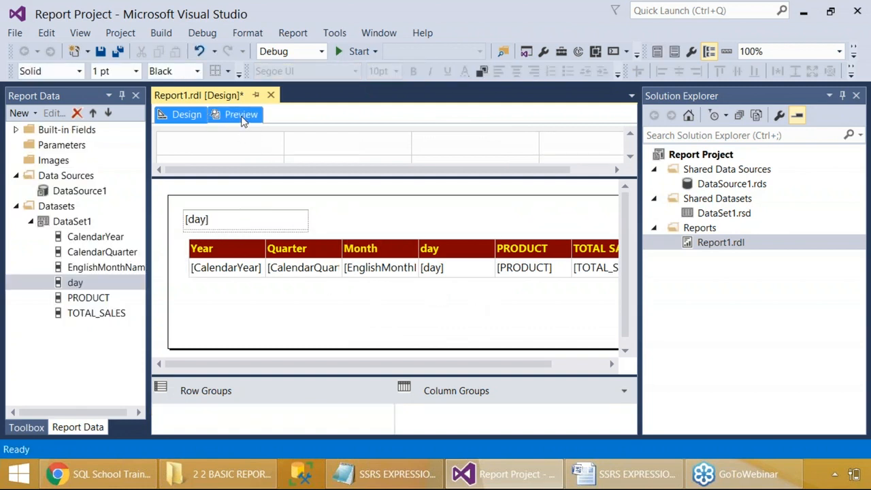
Preview the report, return to the design, and move the day text box out of the list to below the table.
click(241, 115)
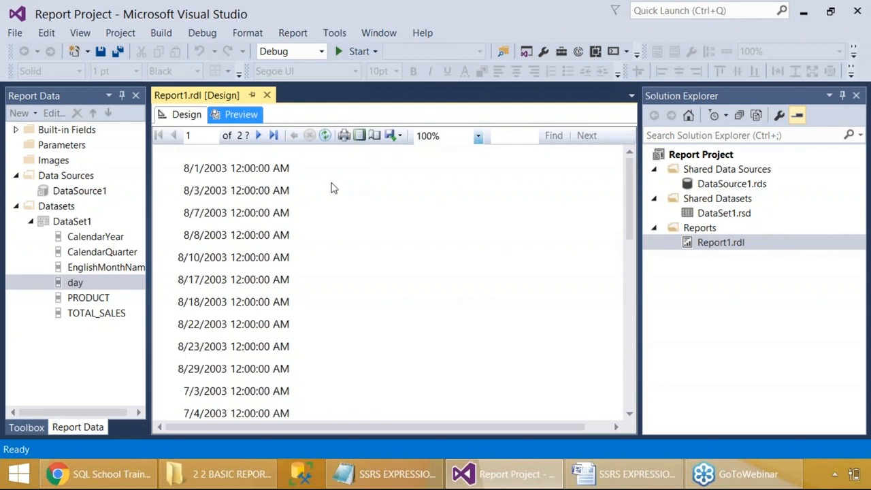
click(187, 114)
click(192, 212)
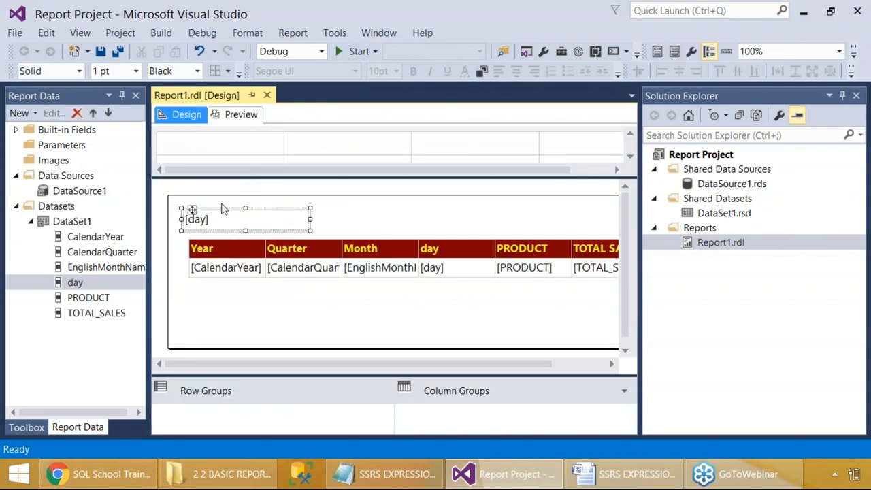
drag(193, 211, 192, 305)
click(227, 222)
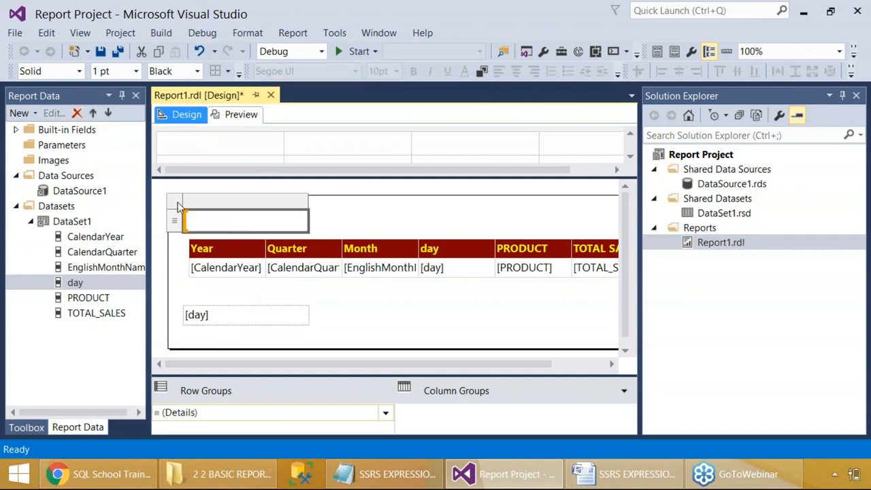
Move the day text box onto the empty list above the table and back to below the table.
click(177, 203)
click(288, 317)
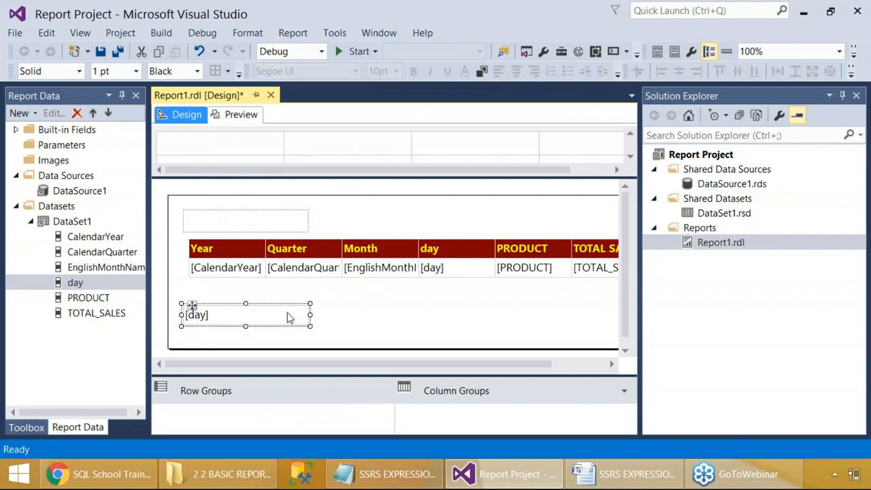
drag(208, 314, 208, 219)
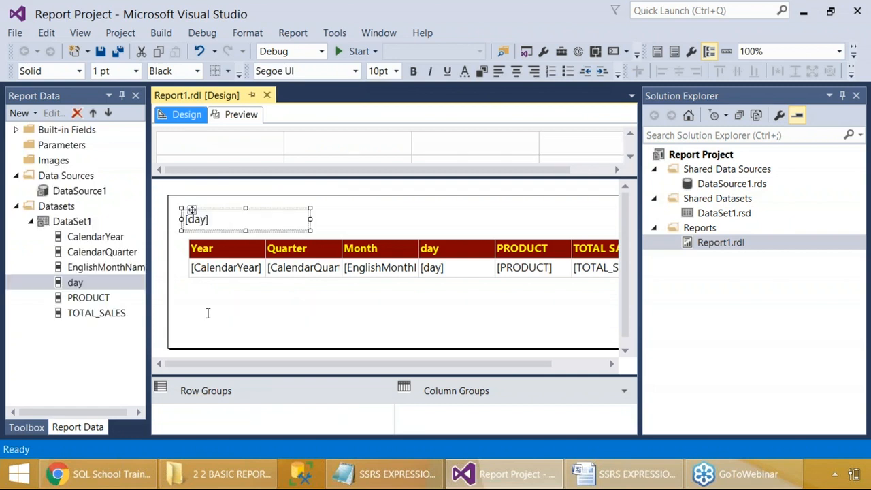
click(302, 233)
click(291, 225)
drag(193, 208, 198, 320)
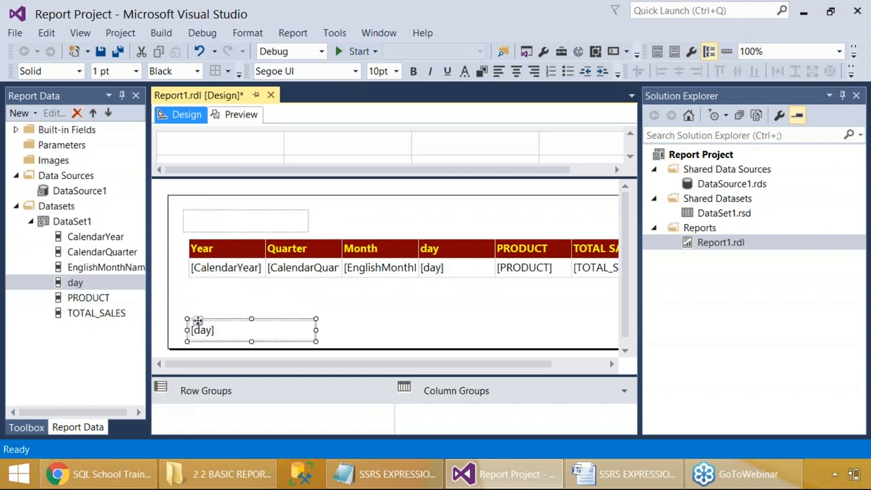
Move the empty list from above the table down onto the day text box, and check the report preview.
click(239, 216)
click(189, 209)
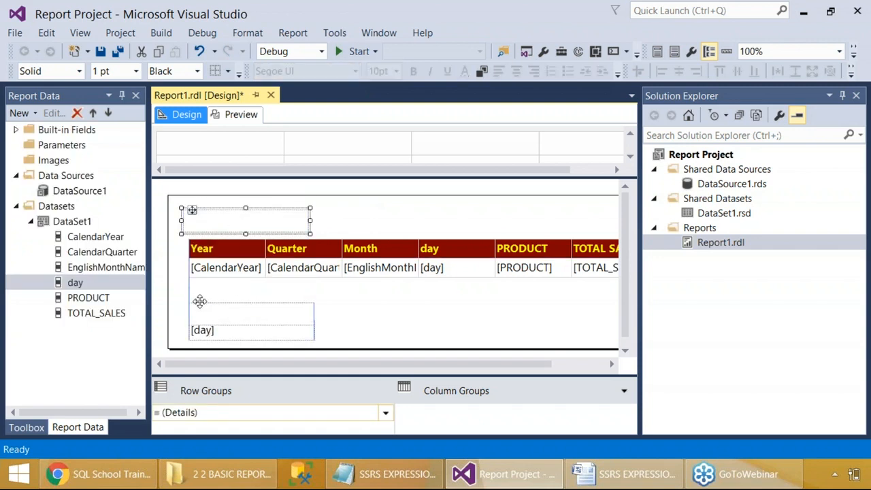
key(Delete)
click(357, 330)
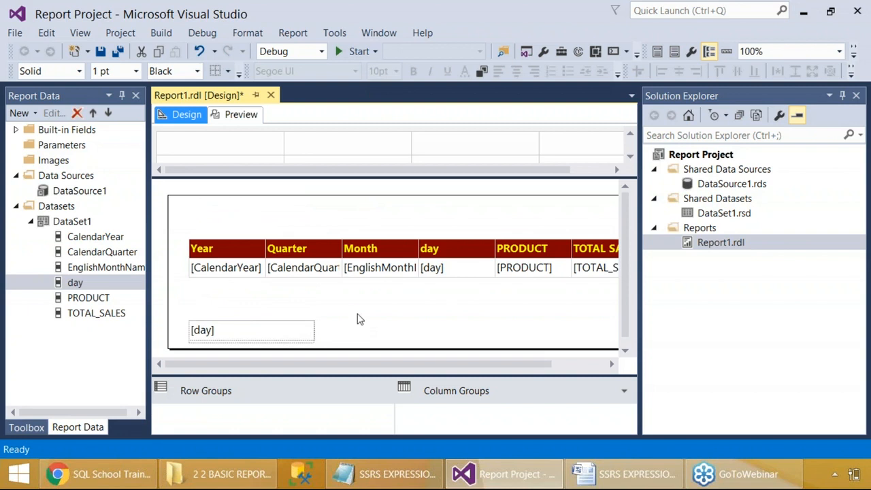
click(241, 114)
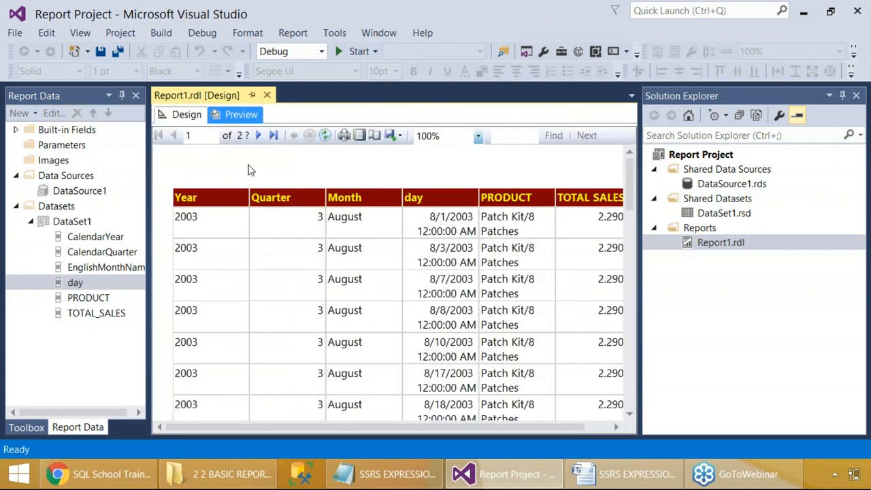
click(186, 114)
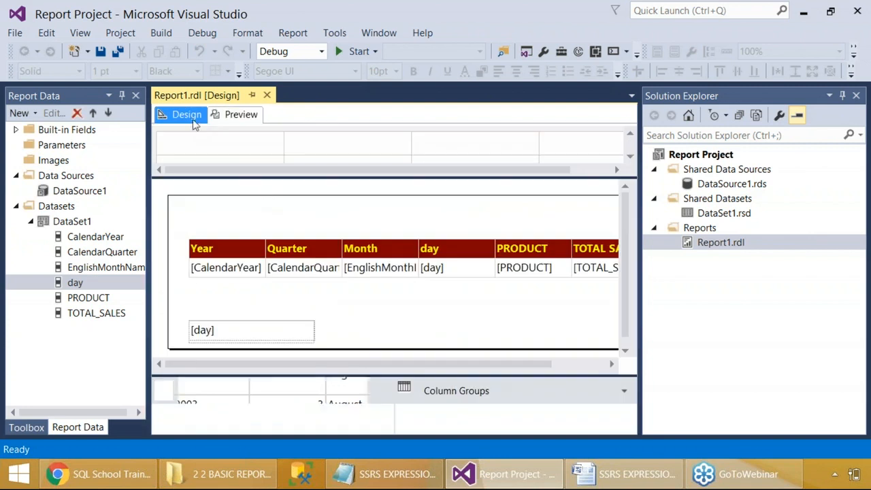
Narrow the table's Year, Quarter and Month columns, widen the day column, and preview the report.
click(266, 249)
drag(264, 233, 237, 234)
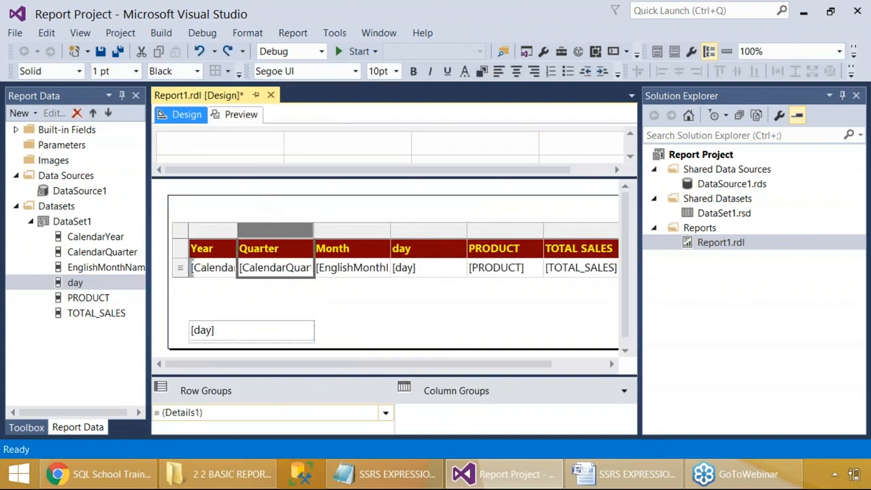
drag(313, 226, 293, 226)
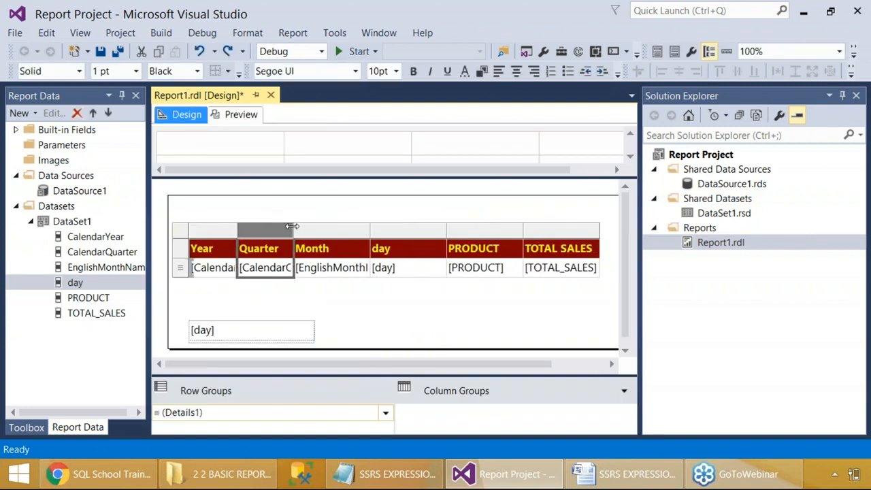
drag(446, 229, 467, 229)
click(370, 232)
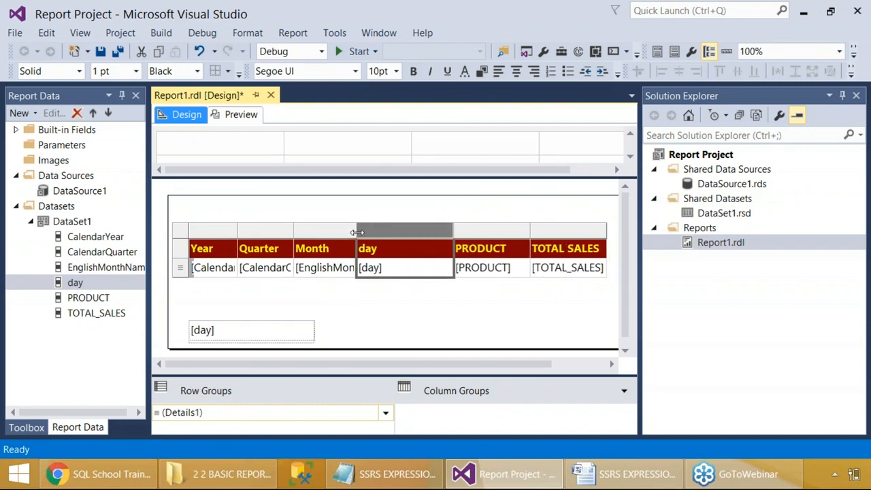
click(245, 115)
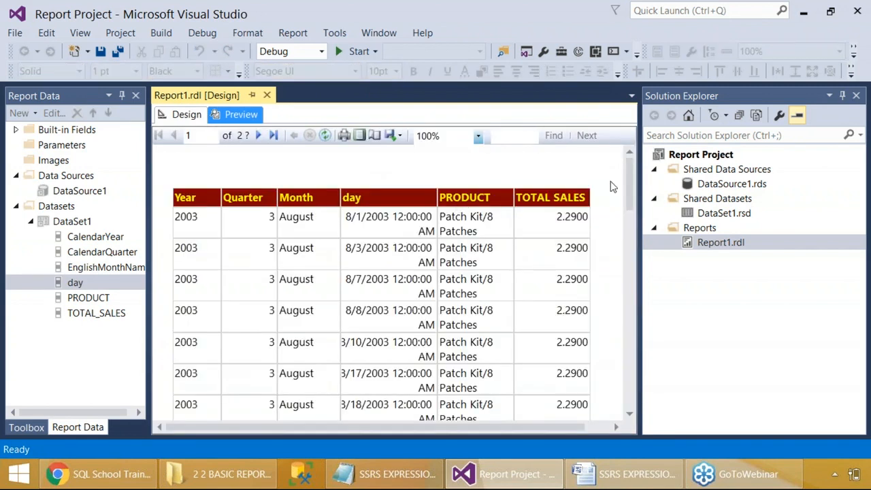
Capture a screenshot of the previewed report with Solution Explorer hidden, and return to the Word document.
click(829, 96)
click(699, 186)
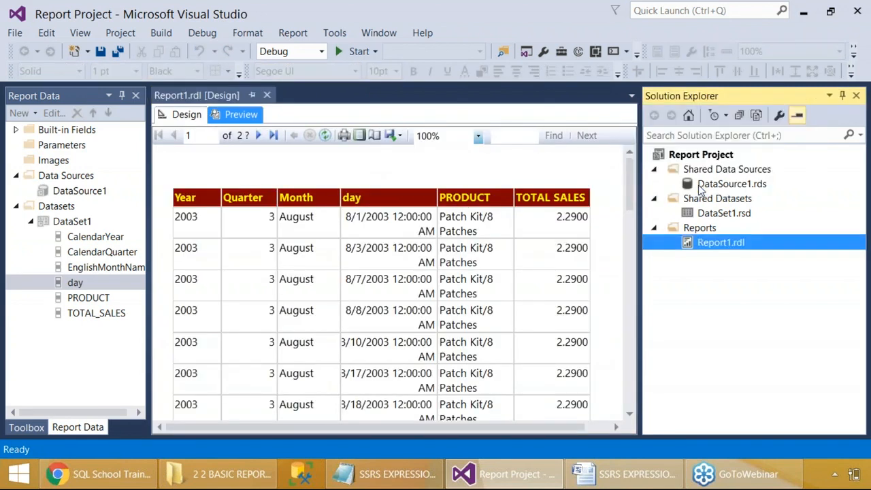
key(Print)
drag(1, 0, 683, 365)
click(596, 479)
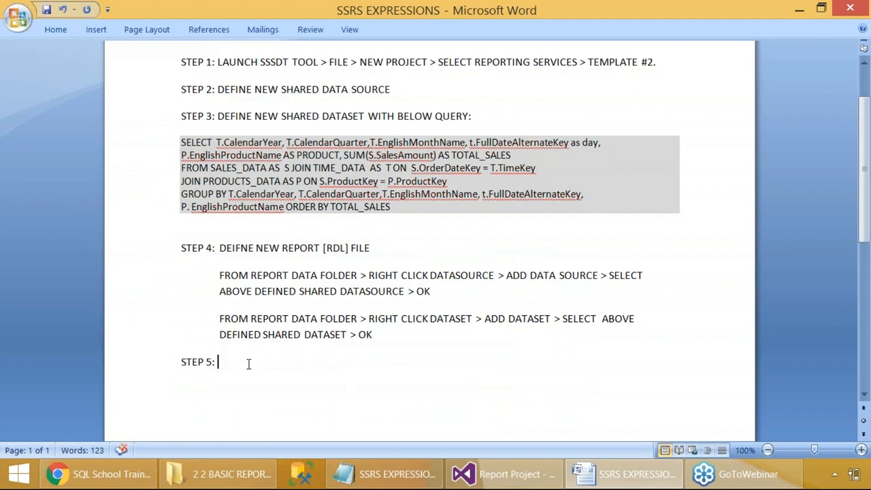
text(OPTIONAL)
key(BackSpace)
key(BackSpace)
key(BackSpace)
key(BackSpace)
key(BackSpace)
key(BackSpace)
key(BackSpace)
key(BackSpace)
key(BackSpace)
Write step 5 as "DRAG n DROP LIST FROM TOOLBOX WINDOW INTO REPORT DESIGNER SPACE.".
text(TRA)
key(BackSpace)
text(DRAG n DROP LIST FROM TOOLBOX WINDOW >)
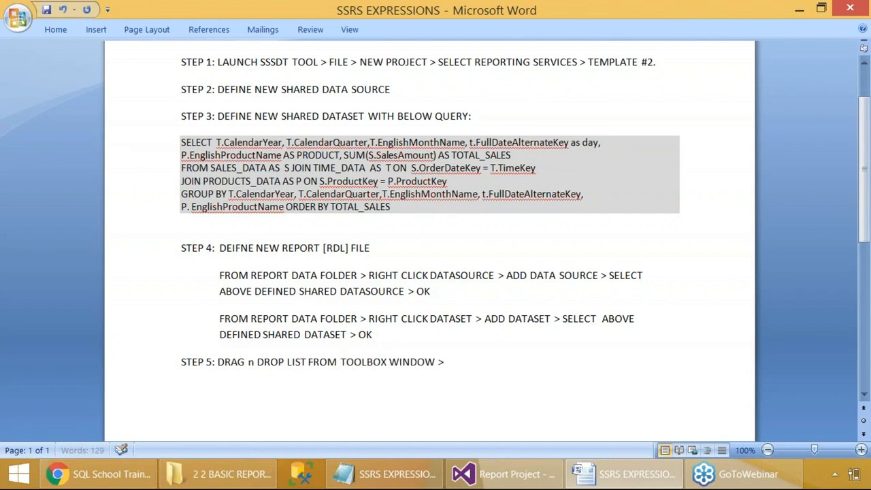
key(BackSpace)
text(INTO REPORT DESIGNER )
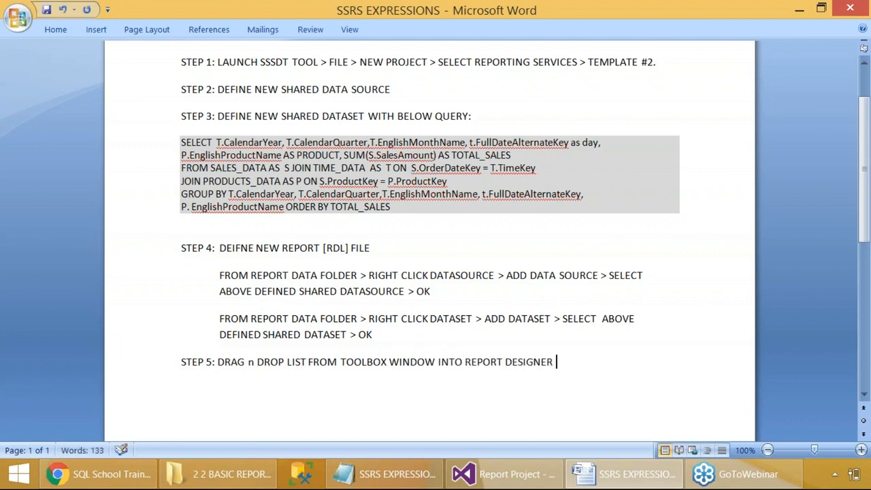
text(S)
key(BackSpace)
key(BackSpace)
key(BackSpace)
key(BackSpace)
Continue step 5 with "THEN, DRAG n DROP DATE COLUMN TO".
text(THEN,)
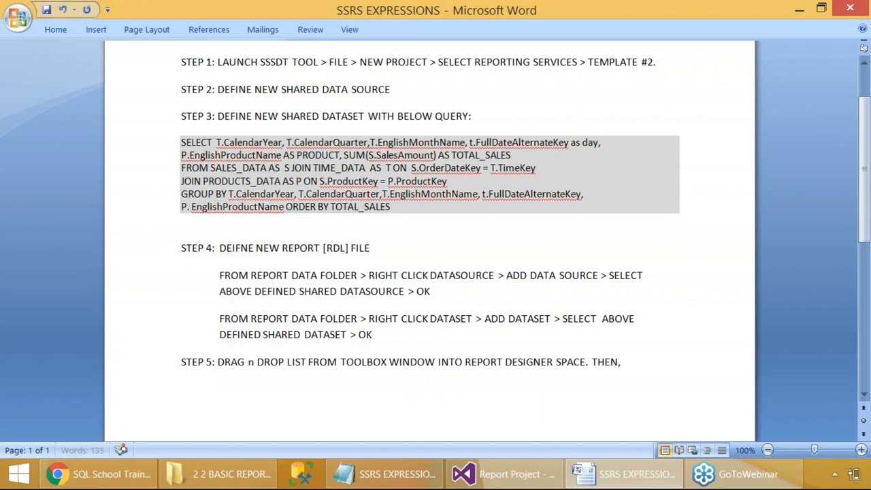
text( DRAG n DROP)
text(TE)
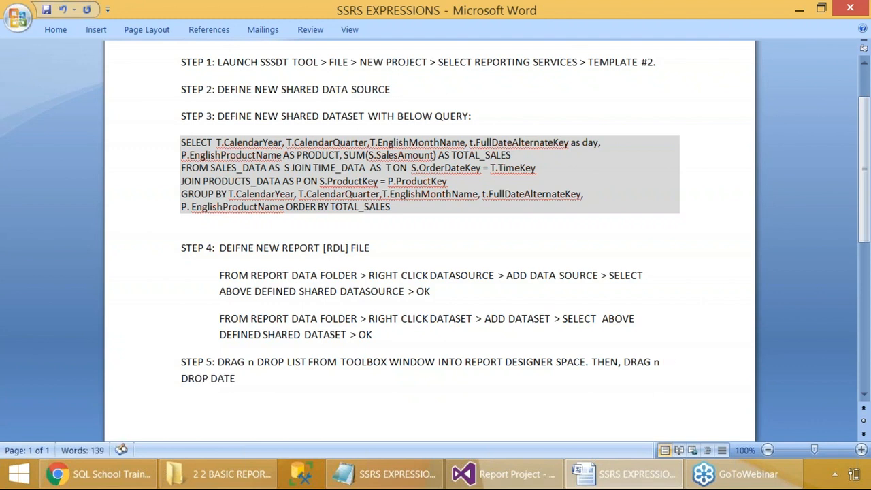
text( VOL)
key(BackSpace)
key(BackSpace)
key(BackSpace)
text(COLUMN TO)
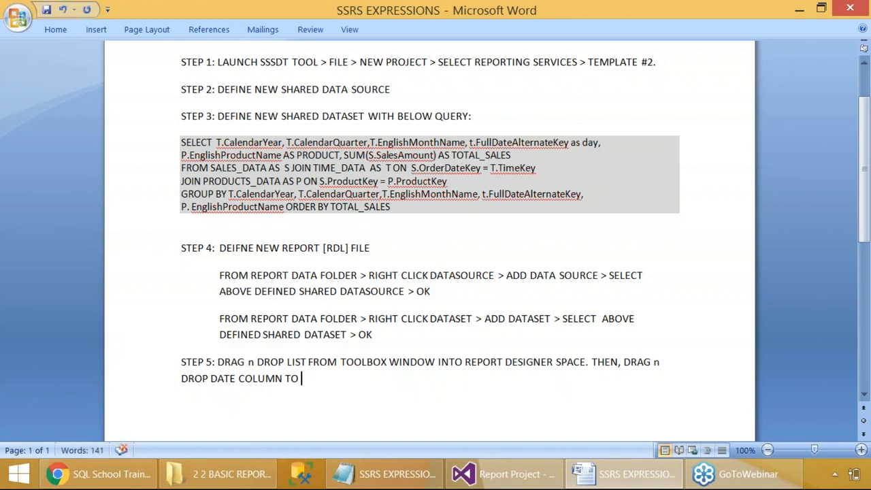
Make the first word LIST in the step 5 text bold.
drag(286, 361, 303, 386)
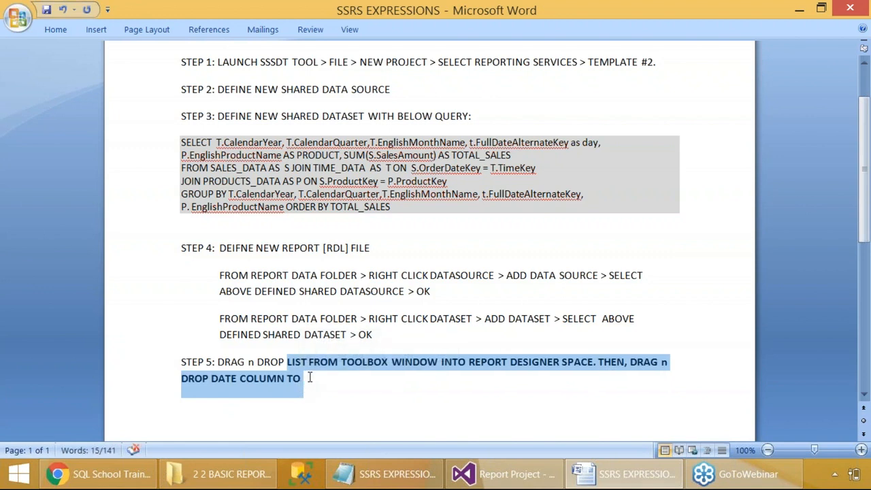
double_click(297, 361)
key(ctrl+b)
Extend step 5 with "LIST. ADJUST THE WIDTH OF THE LIST. WHENEVER WE DRAG n DROP LIST, ONE RECANGLE".
click(310, 381)
text(LIST. ADJUST THE )
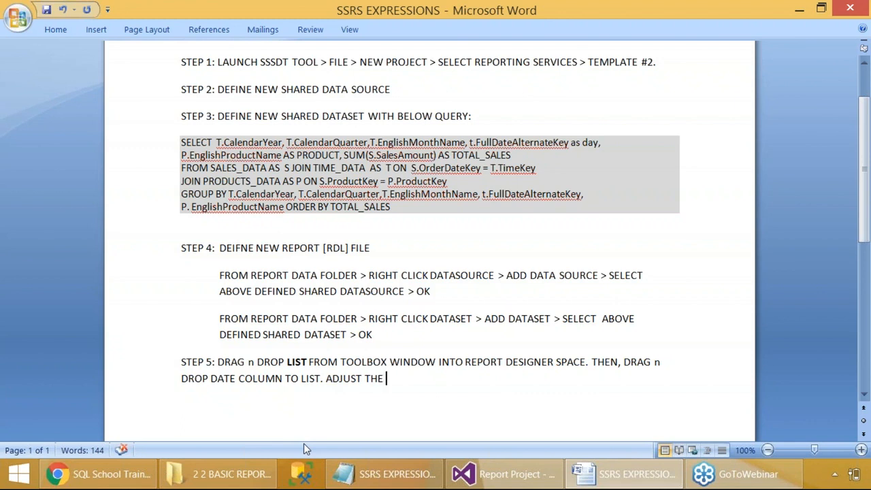
text(WIDTH O)
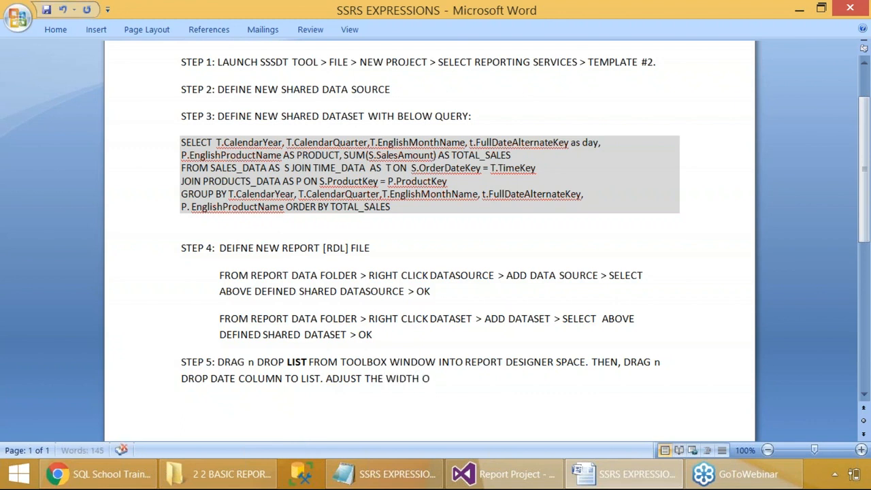
text(F THE LIST. WHENEVER WE DRAG n DROP)
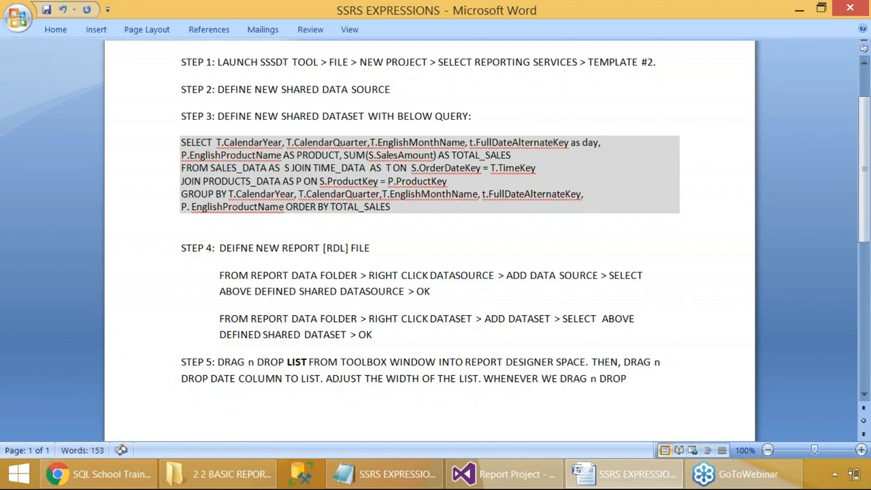
text( LIST, ONE RETA)
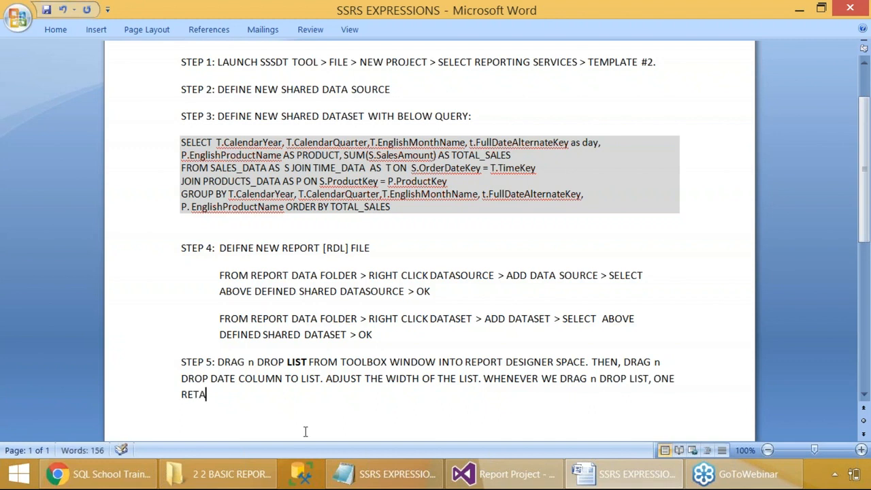
key(BackSpace)
key(BackSpace)
text(CAN)
key(BackSpace)
text(NGL)
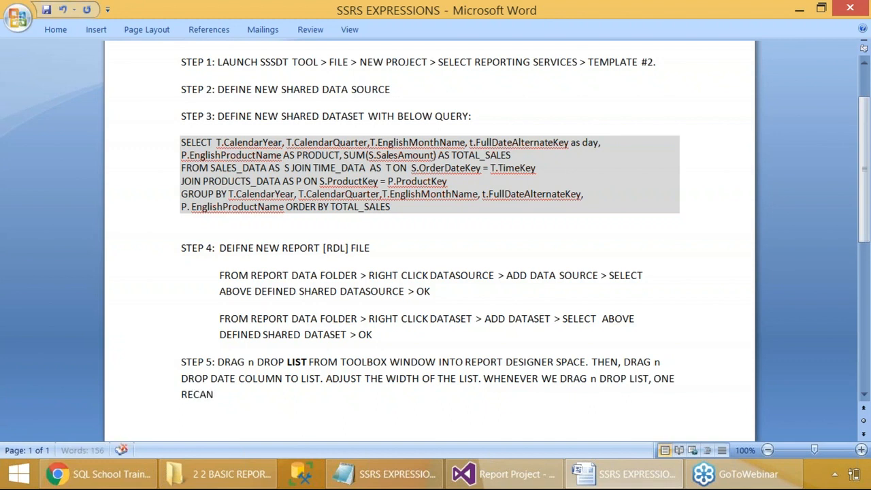
text(E)
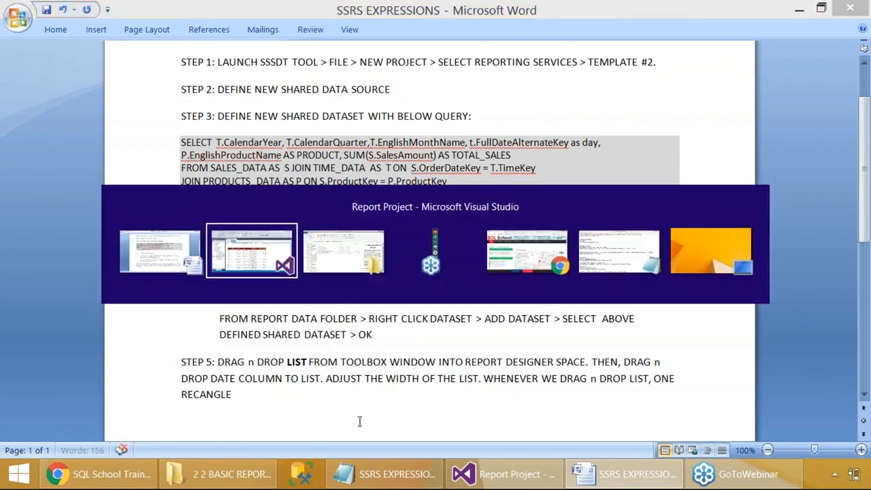
Switch to the report design in Visual Studio and enlarge the day text box below the table.
key(alt+Tab)
click(192, 118)
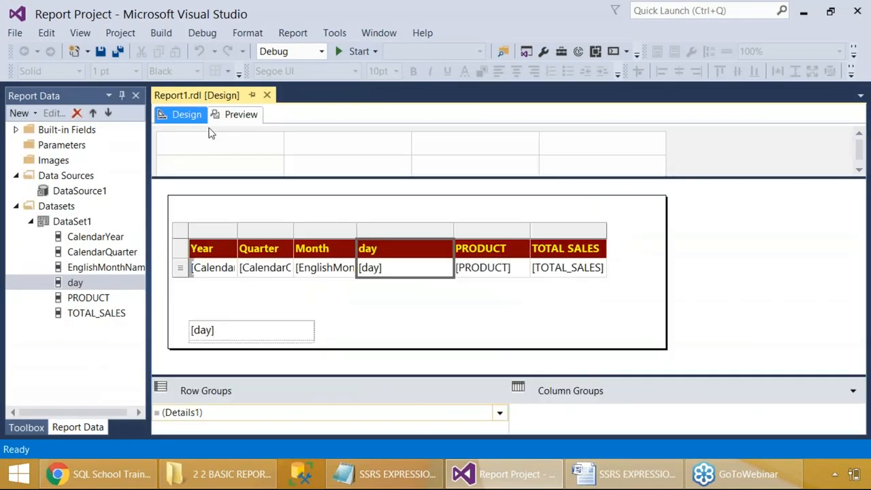
click(317, 326)
drag(315, 319, 341, 309)
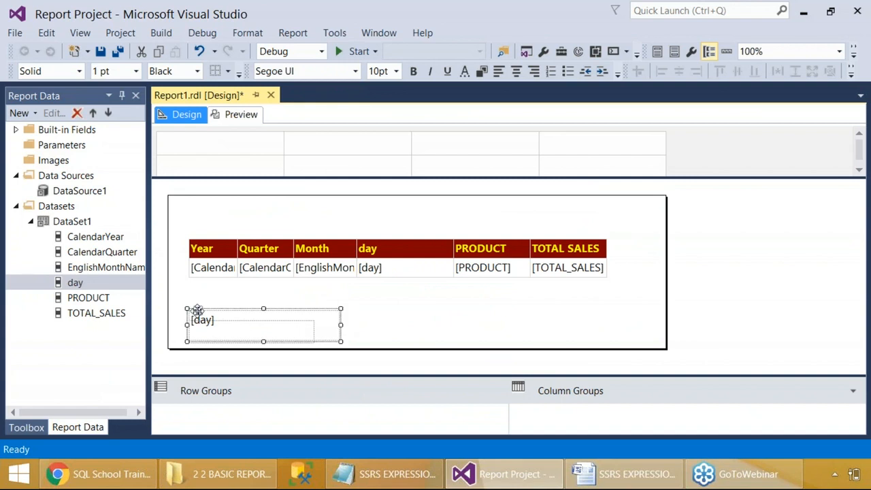
drag(196, 319, 233, 328)
click(414, 332)
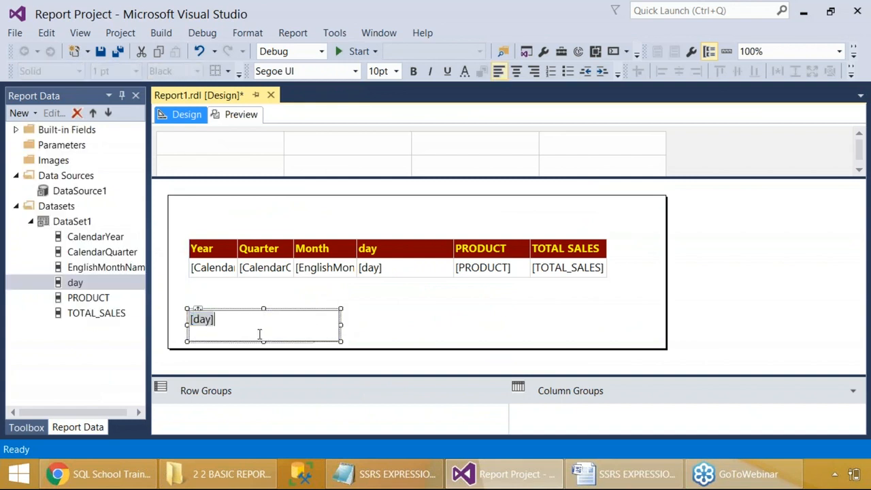
click(338, 340)
drag(340, 346, 371, 364)
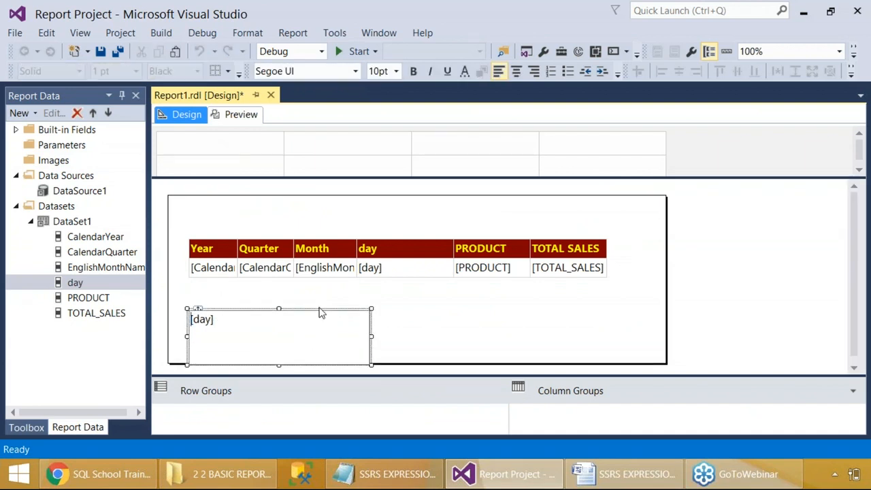
click(318, 299)
click(305, 318)
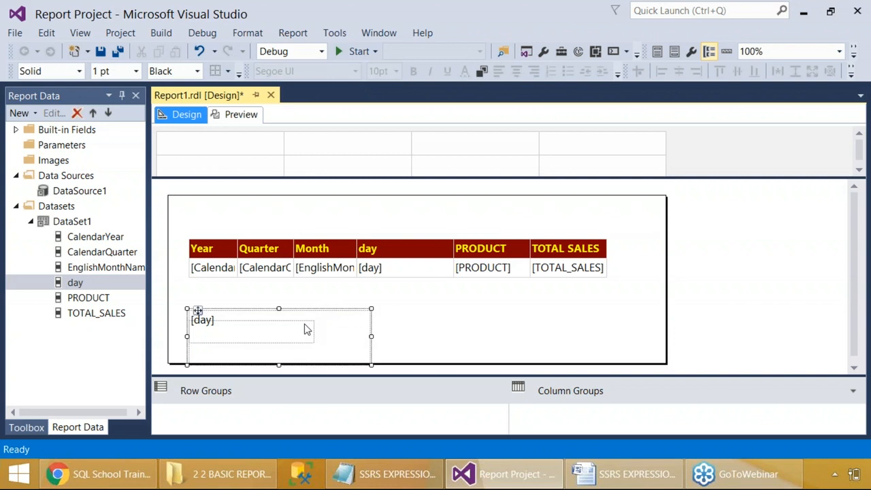
right_click(344, 324)
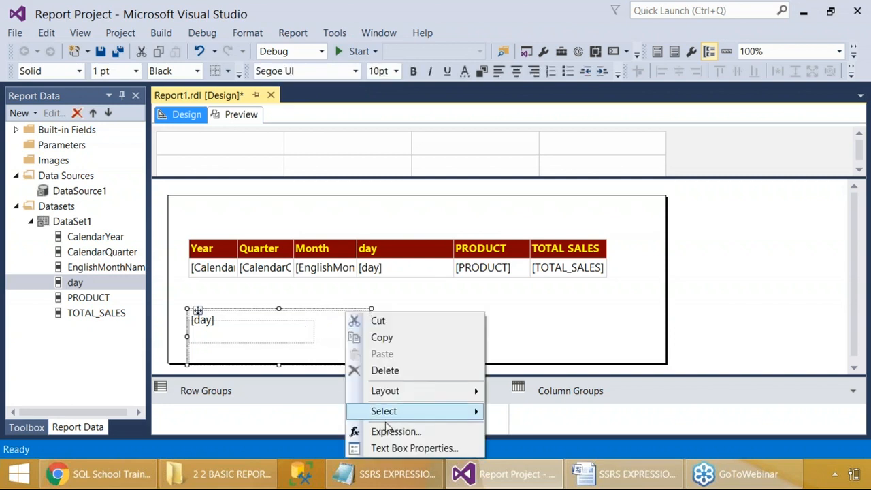
click(317, 352)
click(411, 315)
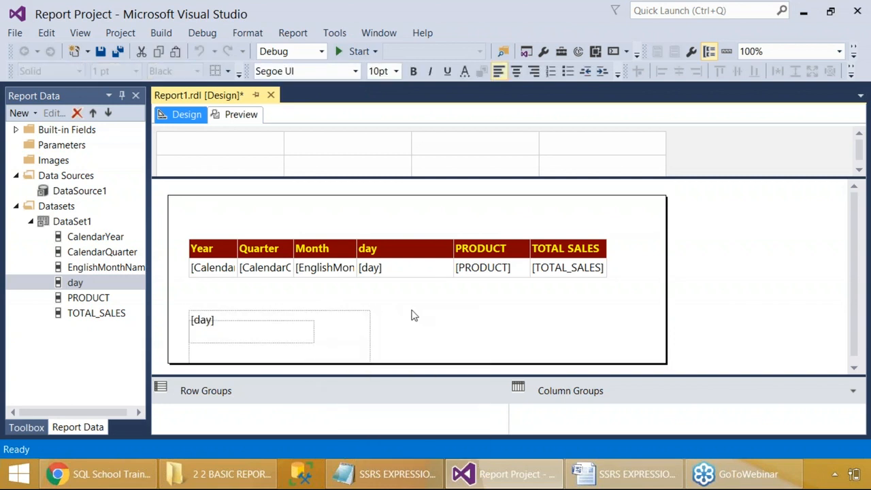
click(311, 340)
click(311, 341)
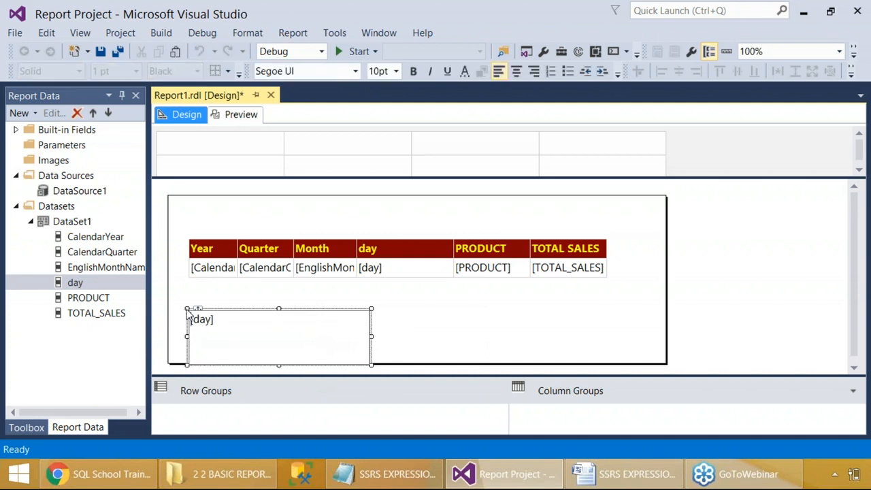
Move the day text box off the list into the empty space beside it, below the table.
click(280, 310)
drag(275, 313, 458, 295)
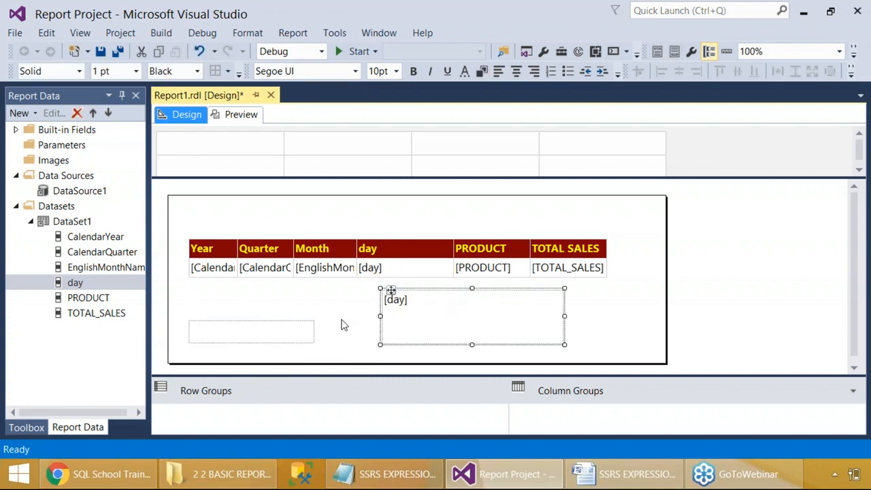
right_click(278, 330)
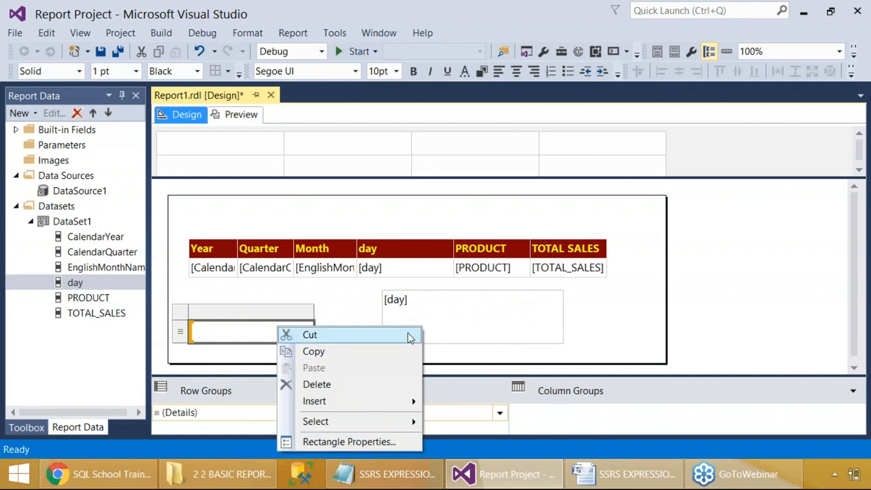
click(417, 306)
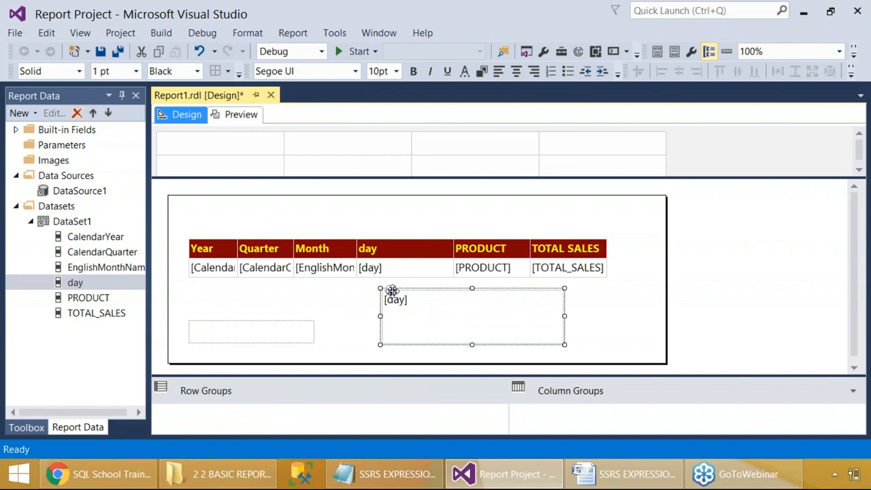
Delete the day text box and the empty list below the table.
key(Delete)
click(268, 325)
click(252, 313)
click(182, 313)
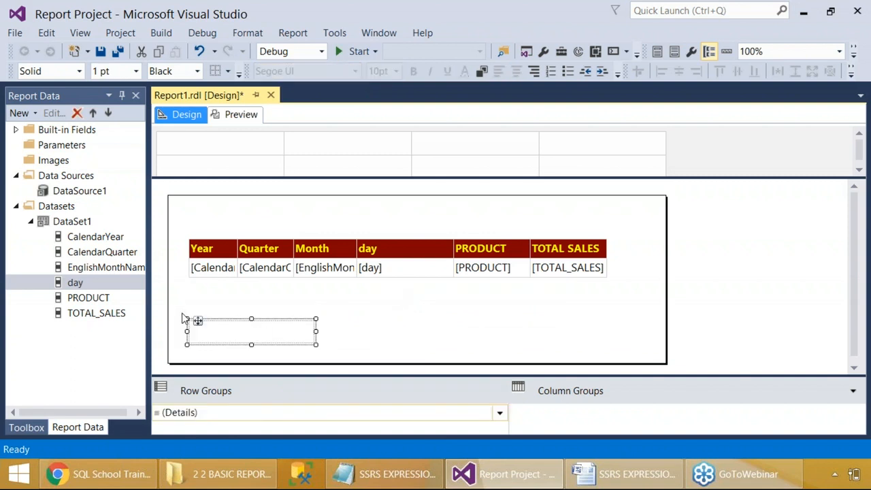
key(Delete)
Add a new List item to the report body, below the table.
drag(1, 85, 597, 435)
click(27, 427)
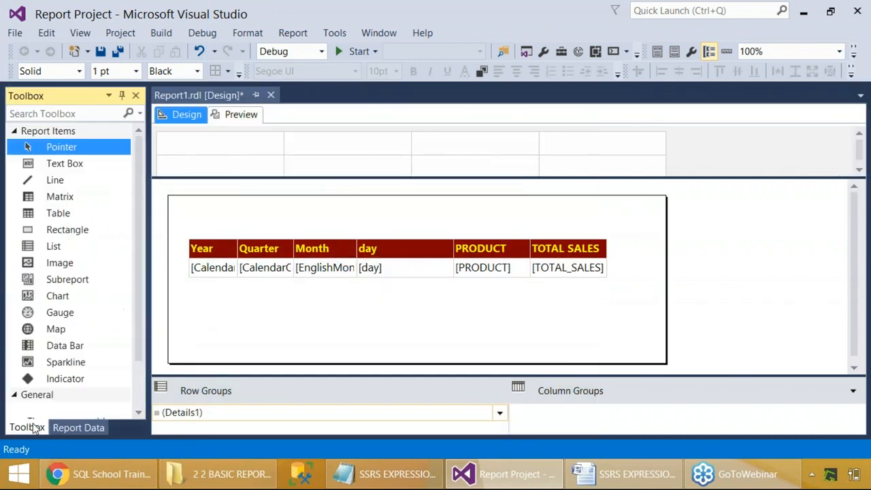
click(65, 250)
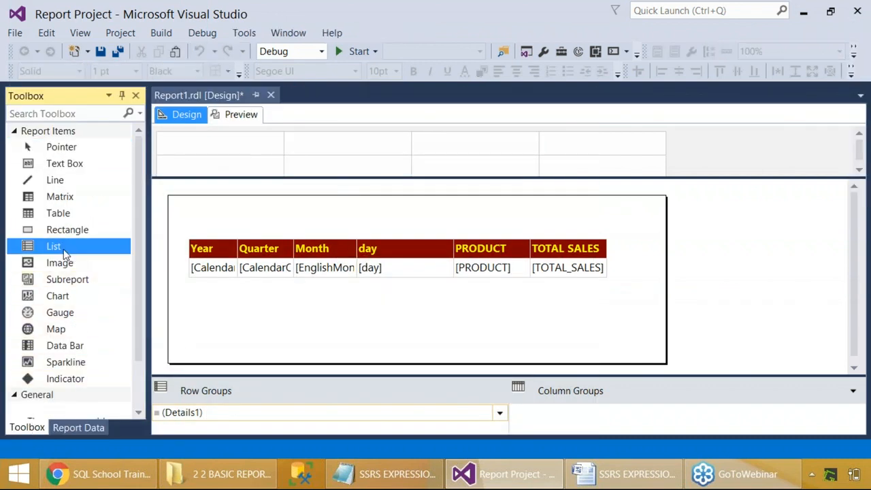
click(180, 304)
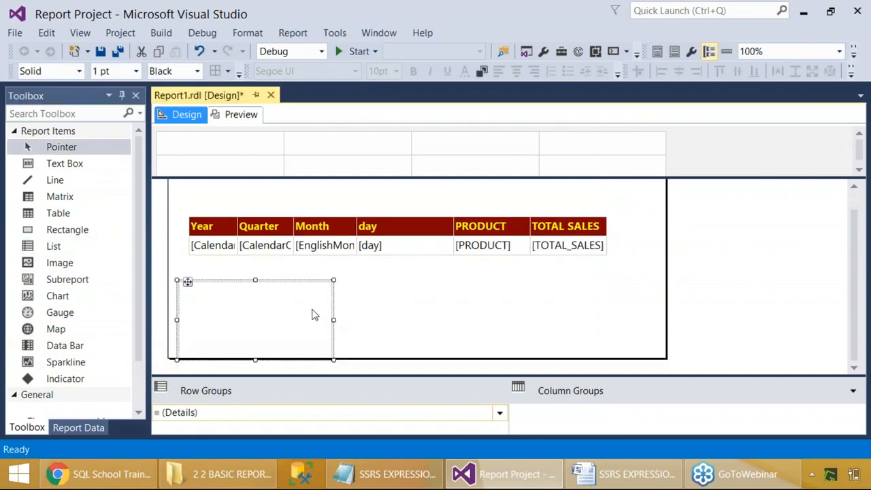
Place the day field from DataSet1 inside the new list.
right_click(313, 312)
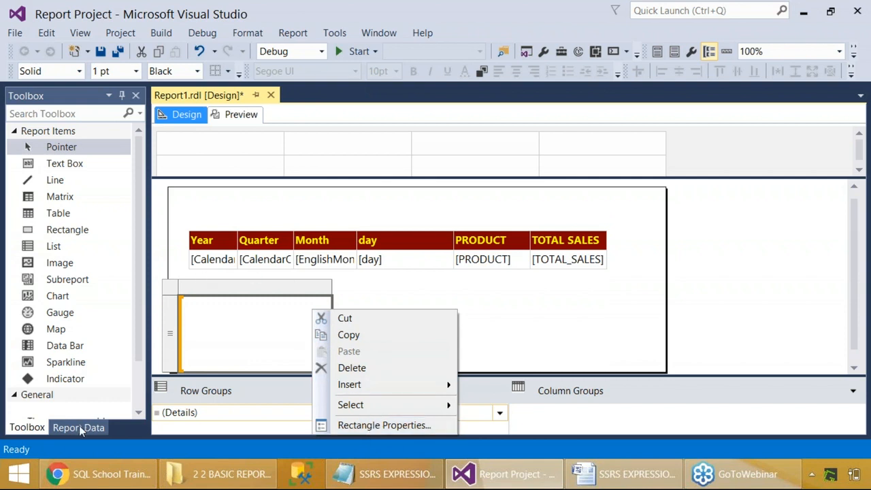
click(58, 427)
drag(82, 289, 199, 331)
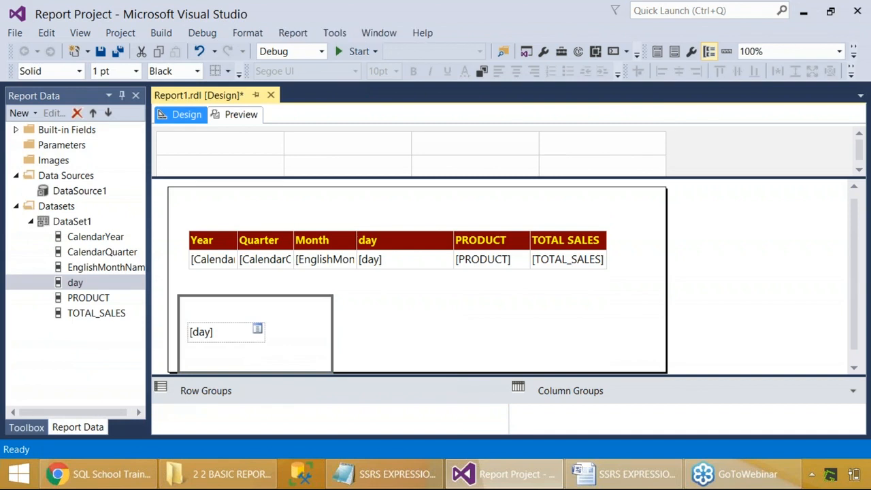
right_click(229, 339)
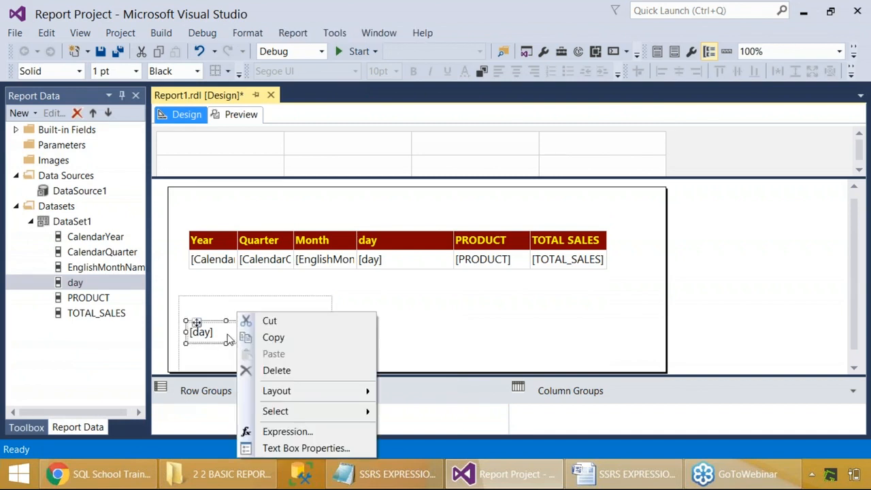
click(208, 309)
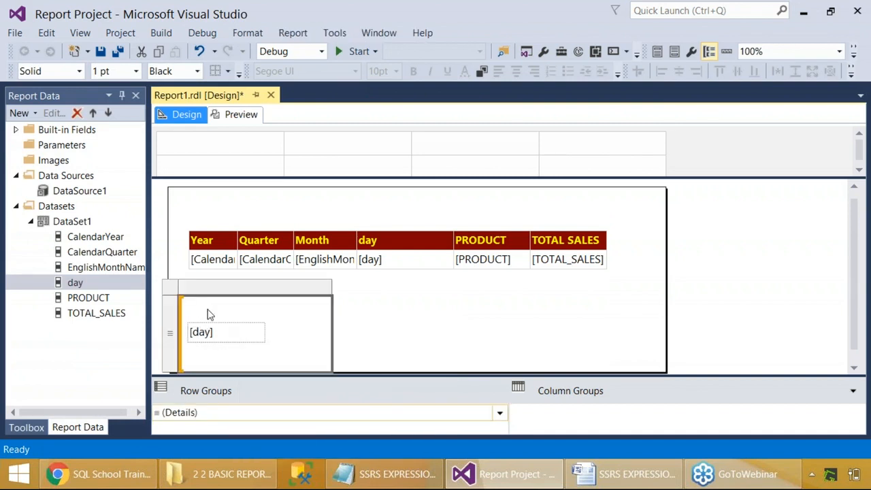
right_click(303, 315)
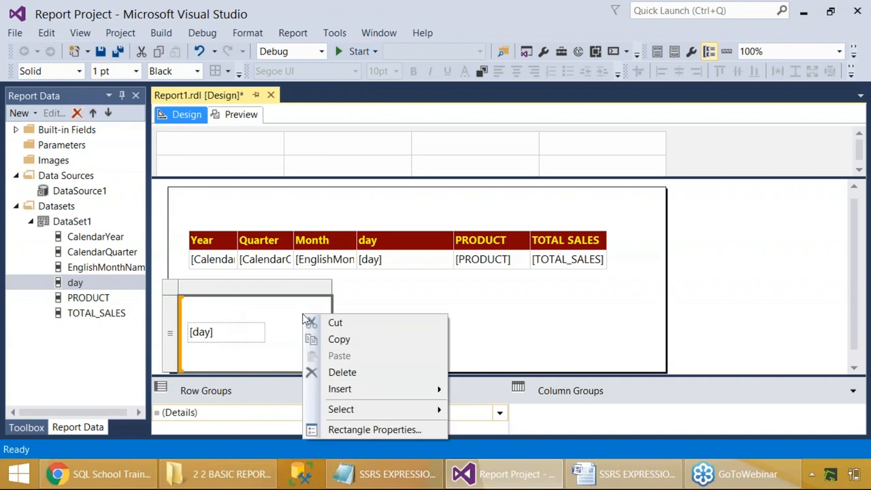
click(256, 336)
right_click(255, 326)
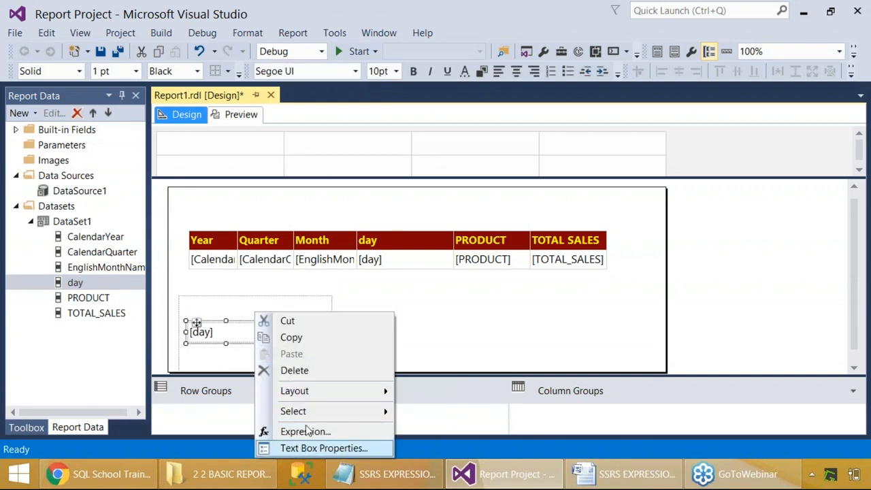
click(393, 296)
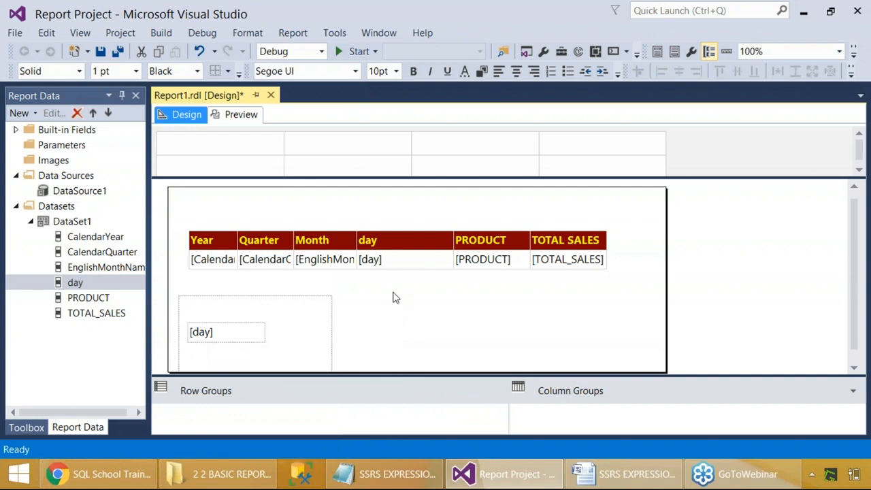
Switch to the Word notes, correct RECTANGLE in step 5, append "VISUAL ITEM [TOLBOX ITEM] IS AUTO ADDED." and save.
key(alt+Tab)
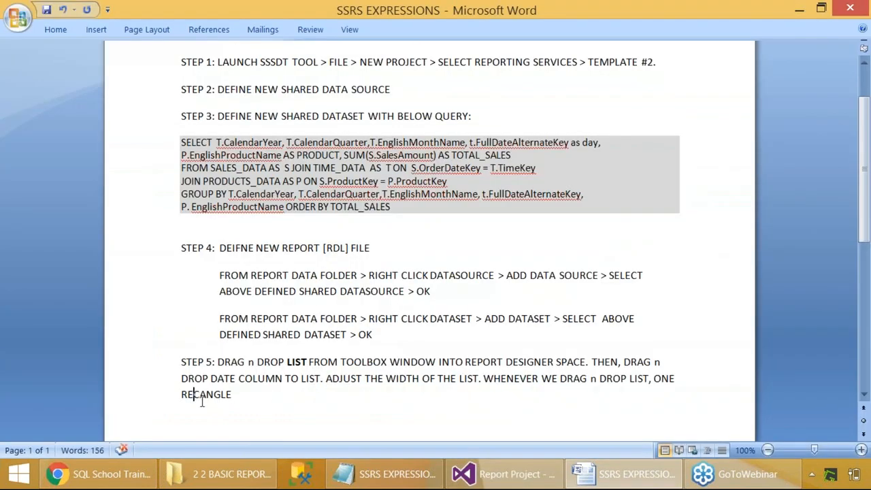
text(T)
click(241, 394)
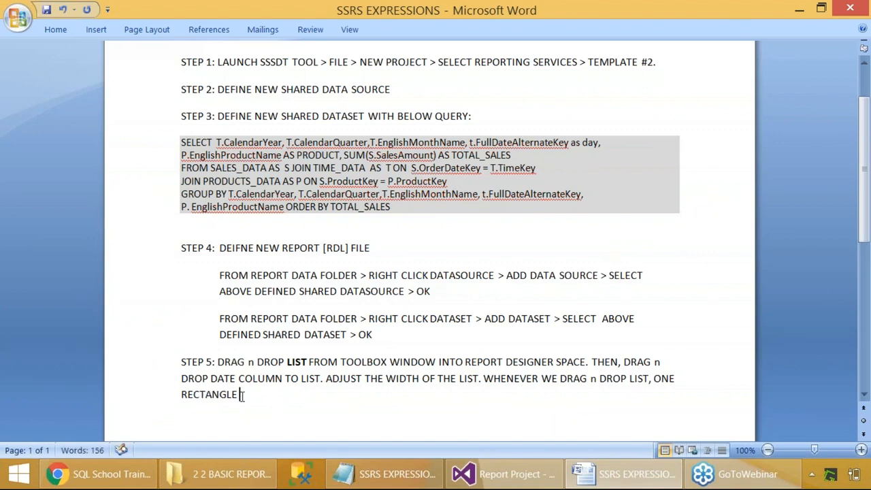
text(VISUAL IT)
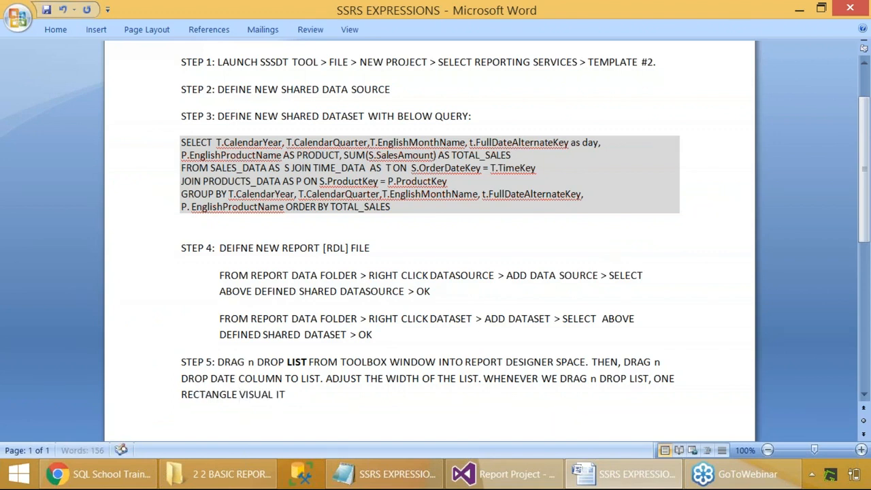
text(EM [TOLBOX ITEM)
text( IS AUTO ADDED.)
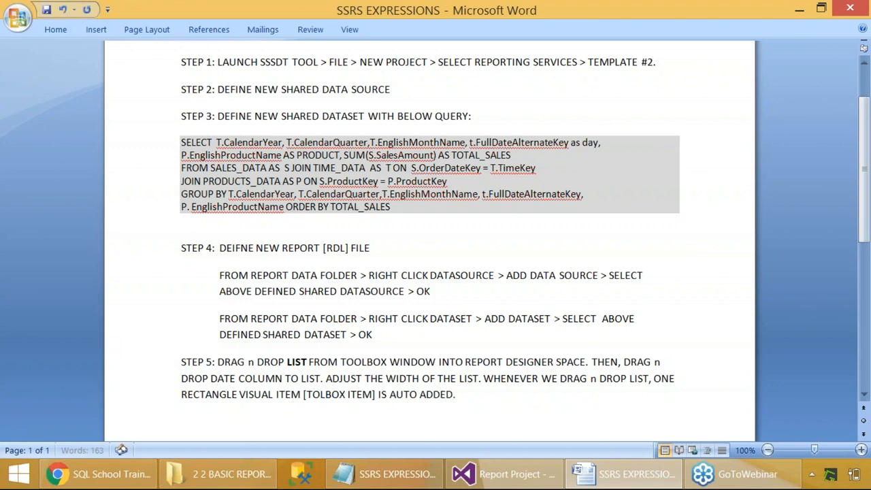
text(.)
key(ctrl+s)
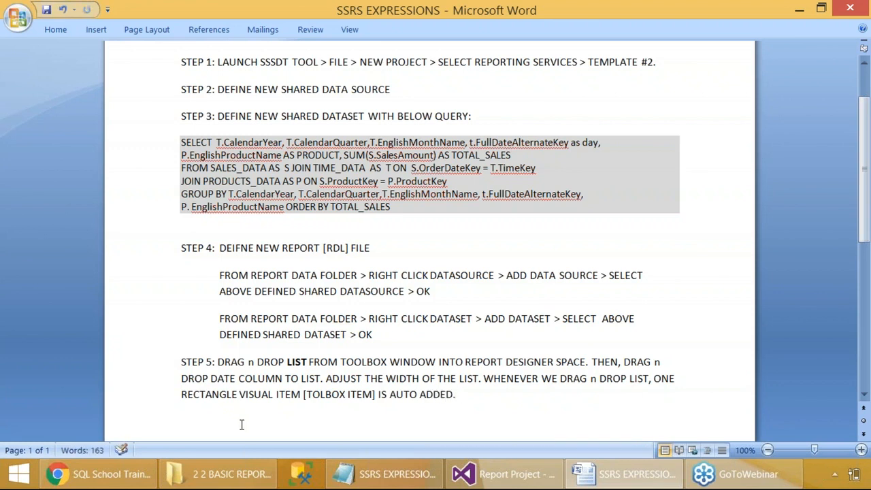
Add the paragraph "STEP 6: DRAG N DROP TABLE OR MATRIX TOOLBOX ITEM > SELECT EVERY COLUMN FROM DATASET." below step 5.
scroll(240, 410, down, 2)
key(Return)
text(S)
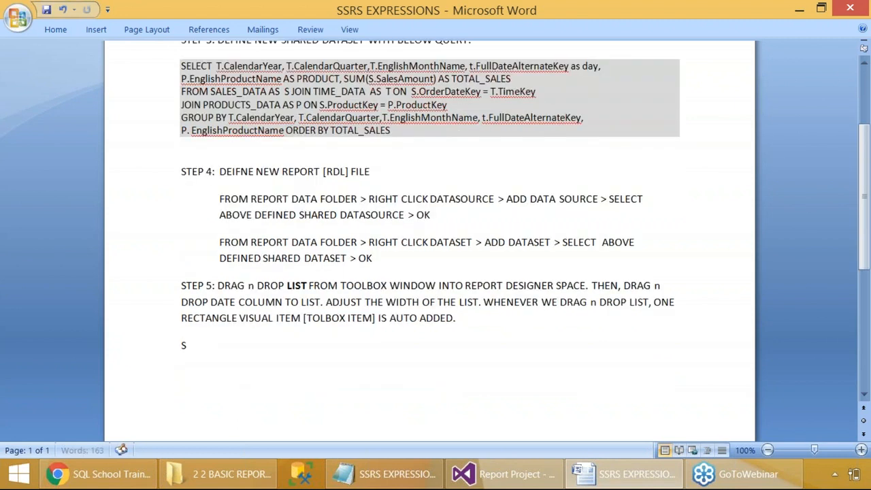
key(BackSpace)
key(BackSpace)
key(BackSpace)
text(TEP 6: DRAG N DROP TABL)
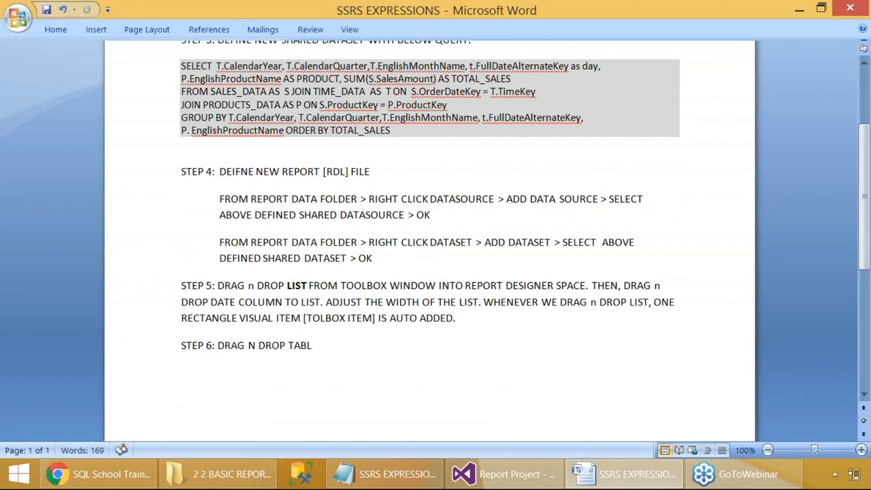
text(E OR MATRIX)
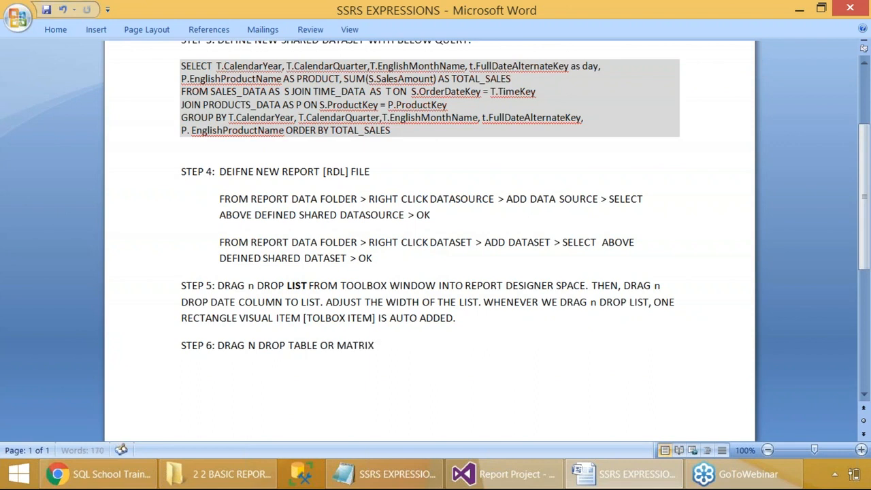
text(  TOOLBOX ITEM >)
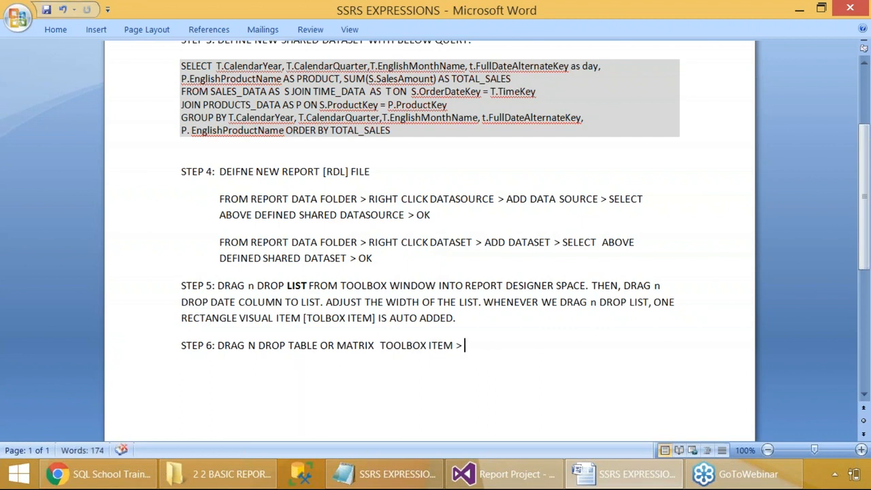
text( SELECT EV)
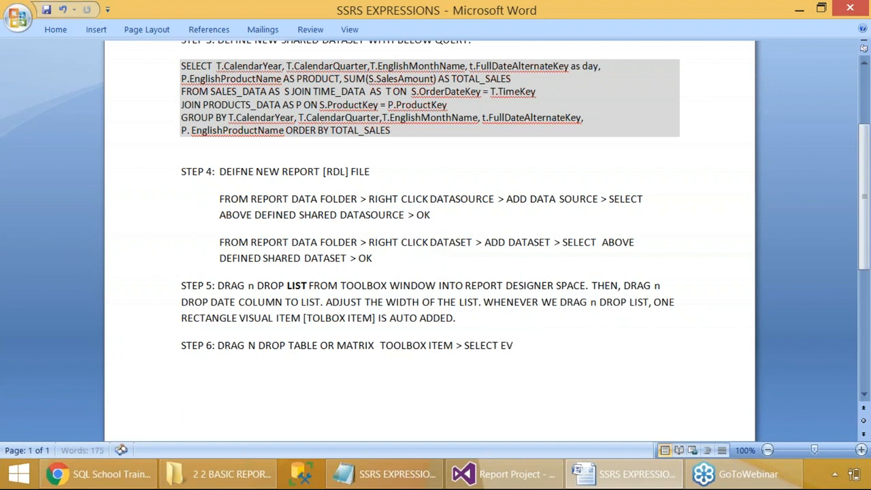
text(ERY COLUMN FROM)
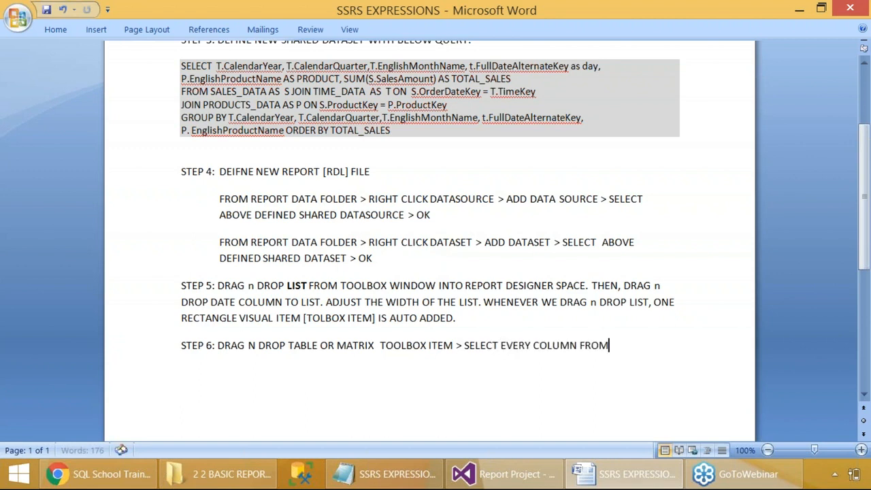
text( DATASET.)
key(Return)
key(Tab)
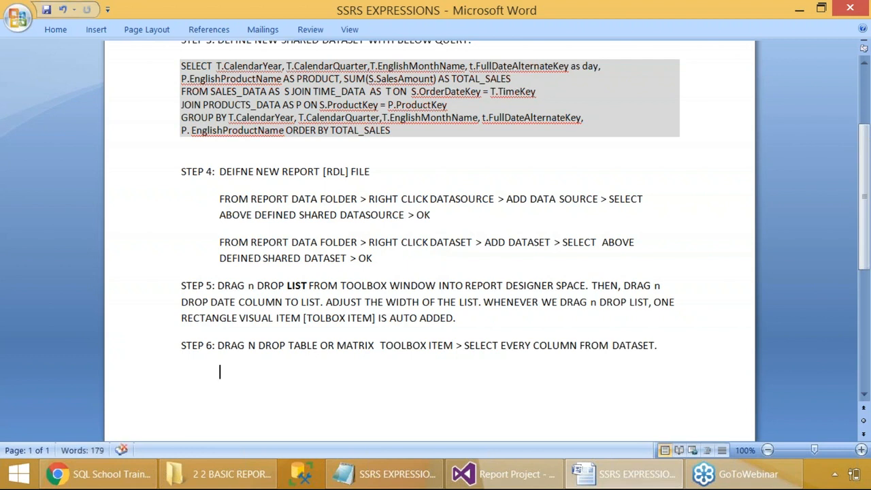
Indent the second and third lines of the step 5 text to align with the step 4 sub-paragraphs.
click(675, 349)
click(58, 30)
click(618, 366)
key(Return)
click(181, 301)
key(Tab)
click(181, 317)
key(Tab)
click(245, 358)
key(Tab)
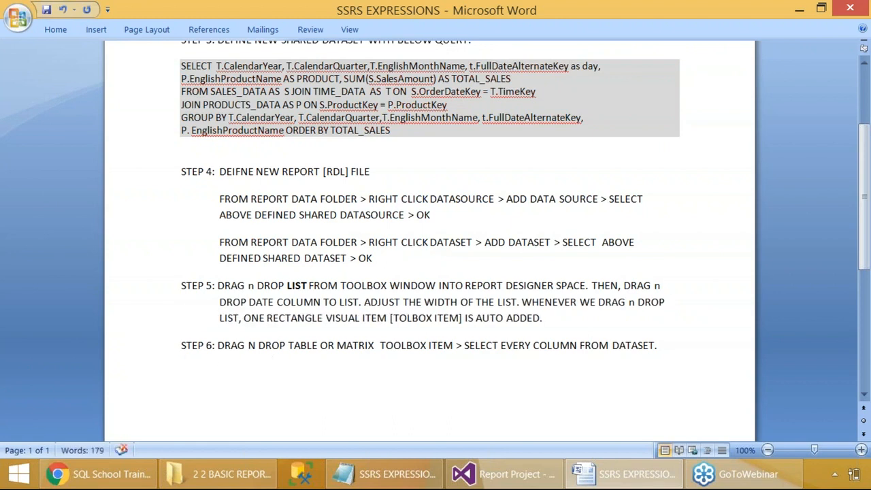
Switch to Visual Studio, save Report1.rdl and preview the report before returning to its design.
key(alt+Tab)
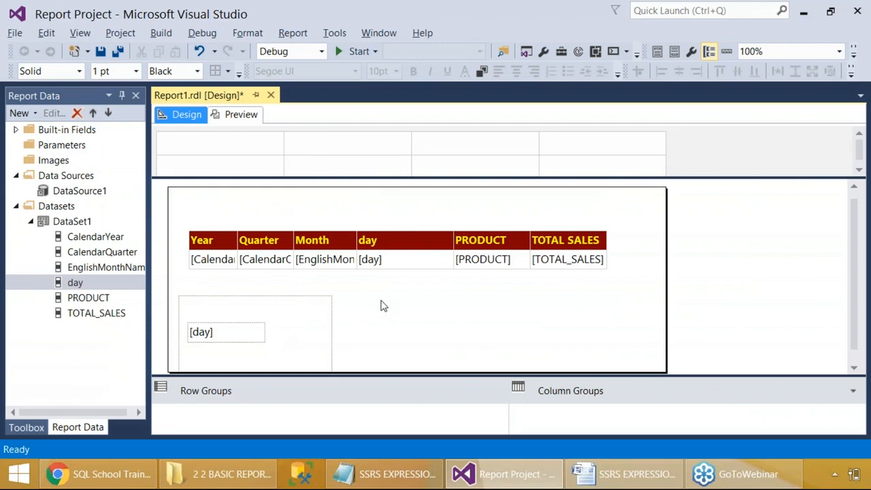
key(ctrl+s)
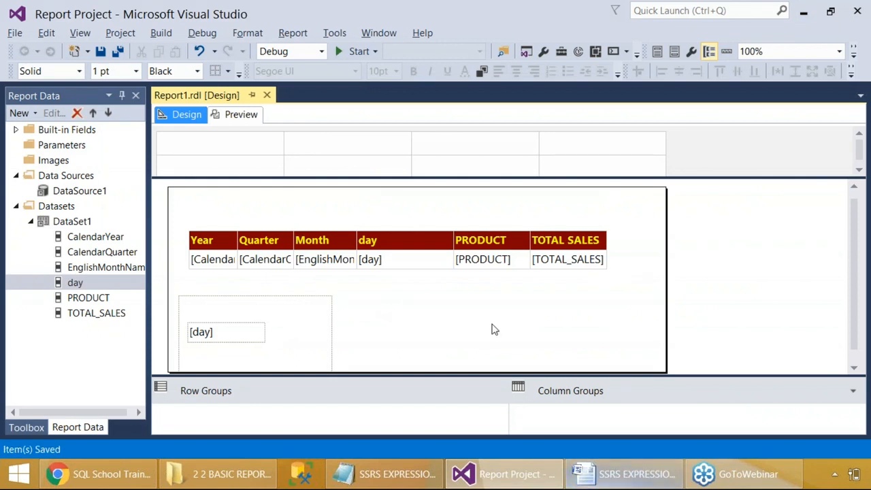
click(238, 116)
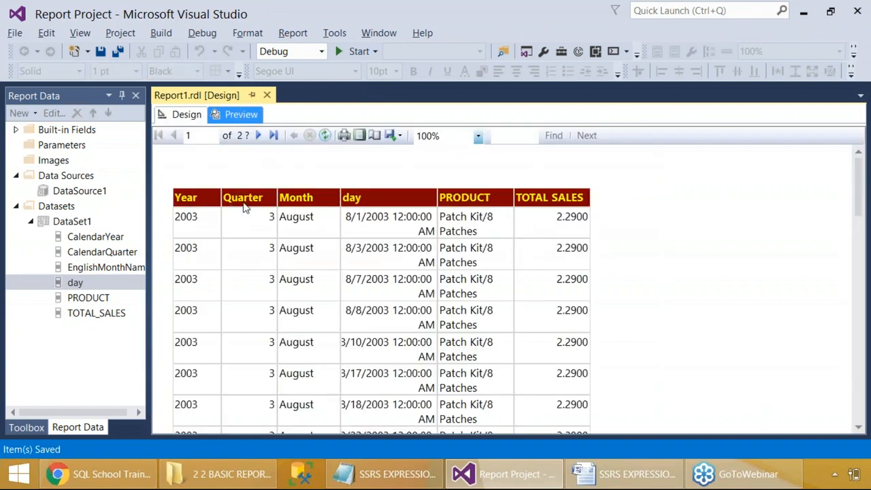
click(189, 120)
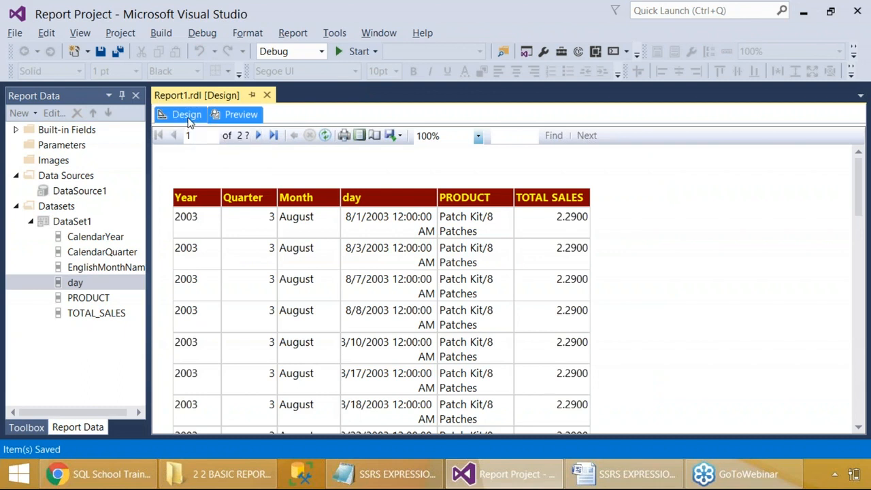
Widen the table's PRODUCT column to about twice its width, preview the report, accept reloading all files, and return to its design.
click(523, 257)
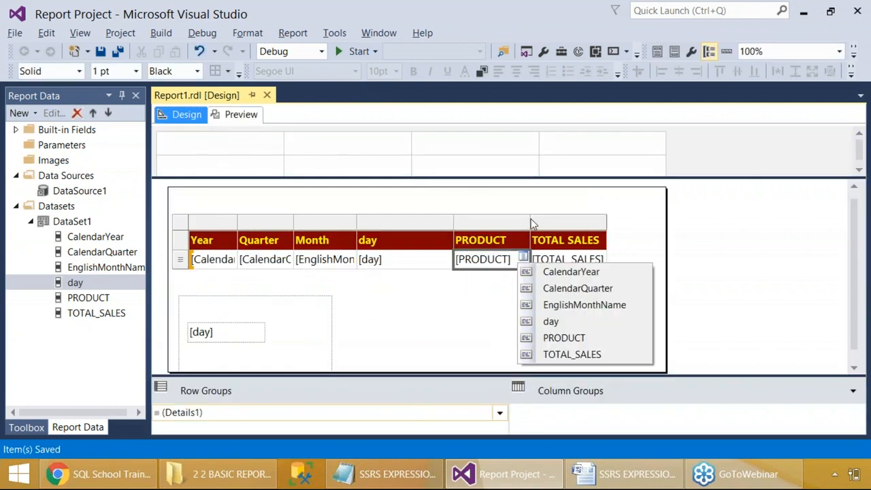
click(527, 218)
drag(529, 218, 614, 218)
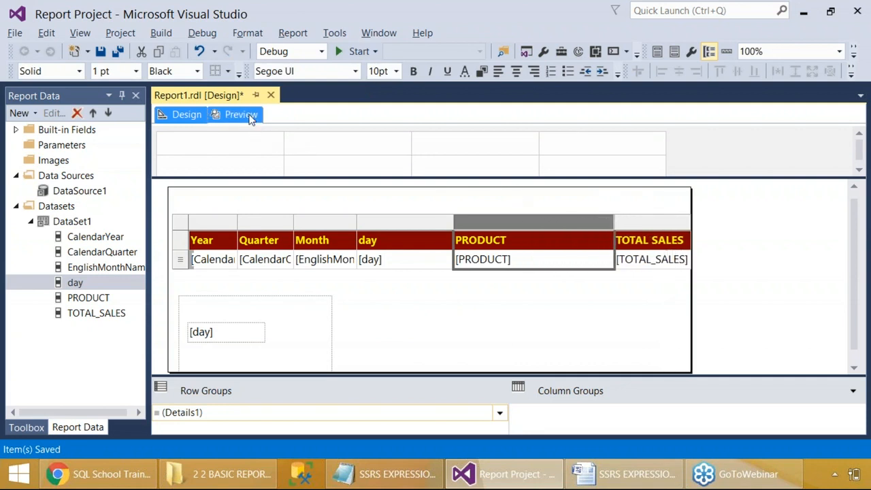
click(241, 115)
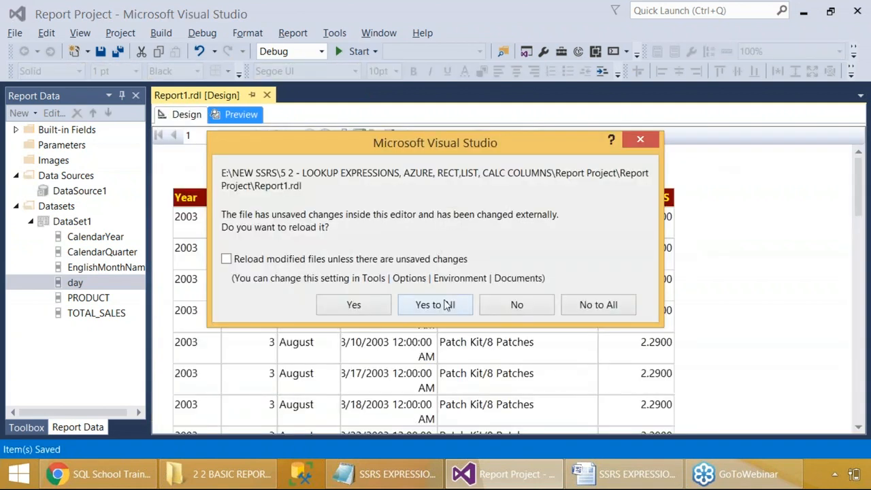
click(443, 304)
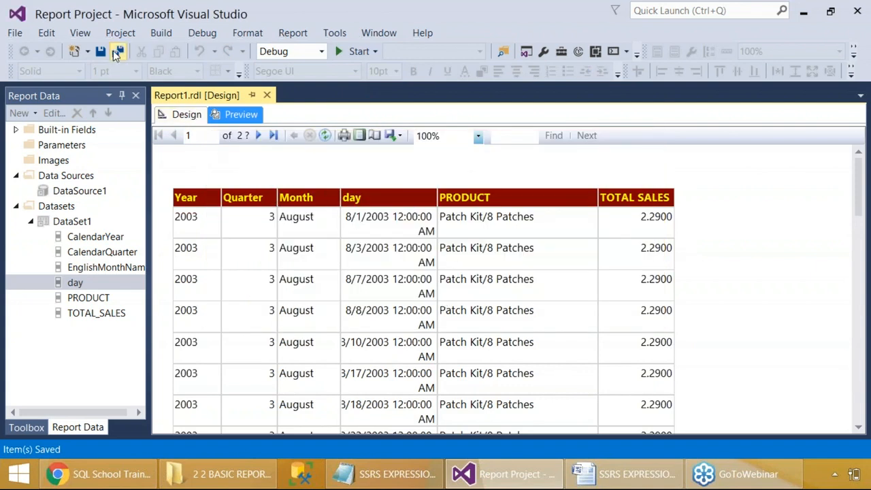
click(183, 116)
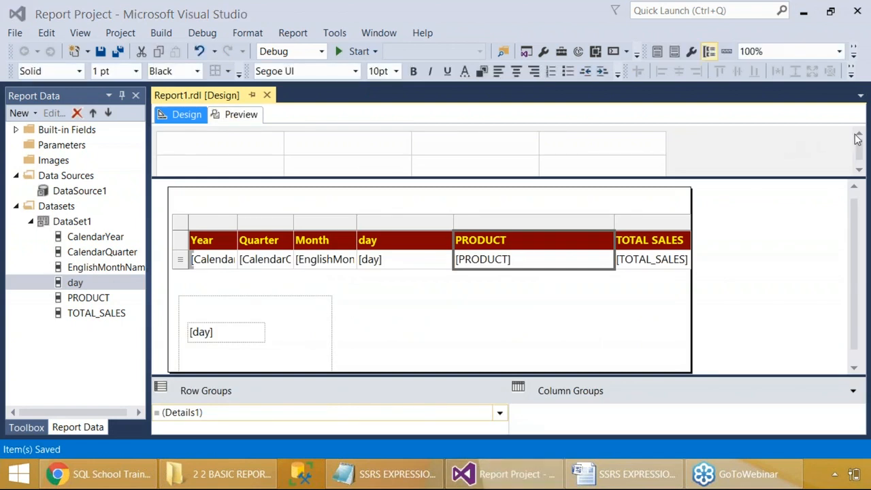
Switch to the SSRS EXPRESSIONS Notepad file and copy the DATE & TIME EXPRESSIONS block through the DATEDIFF expression.
click(384, 474)
scroll(149, 146, up, 15)
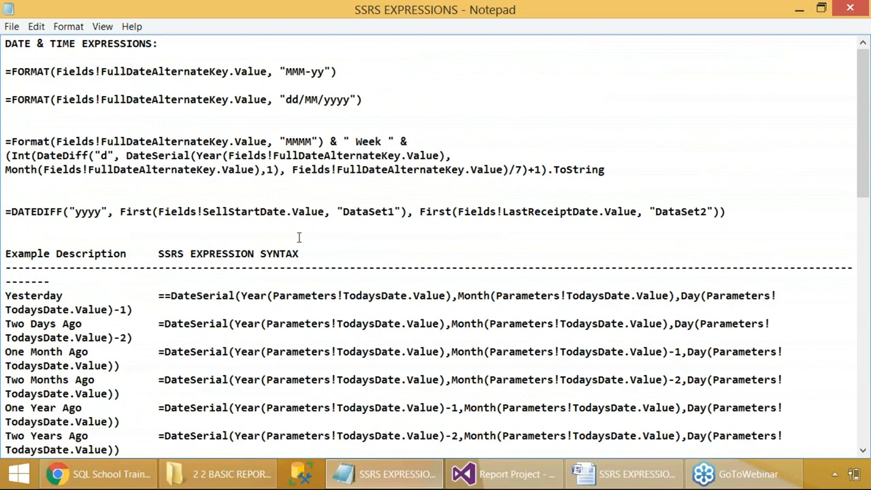
drag(273, 235, 6, 45)
key(ctrl+c)
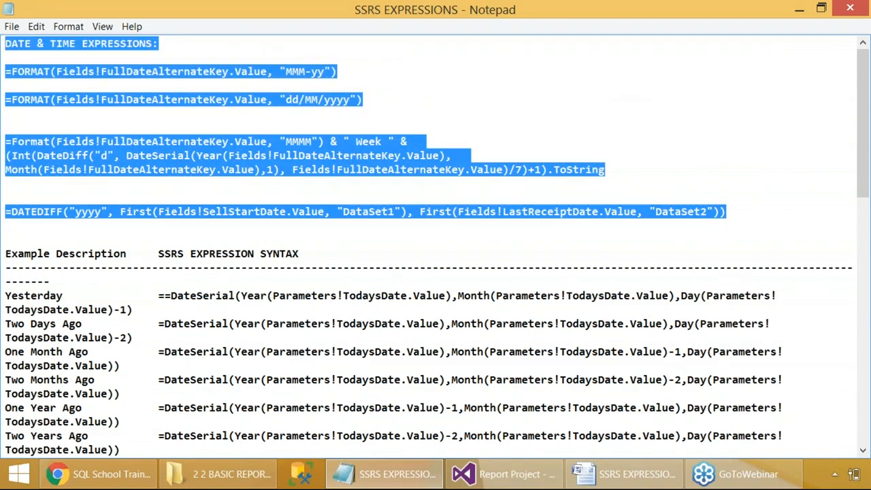
click(797, 10)
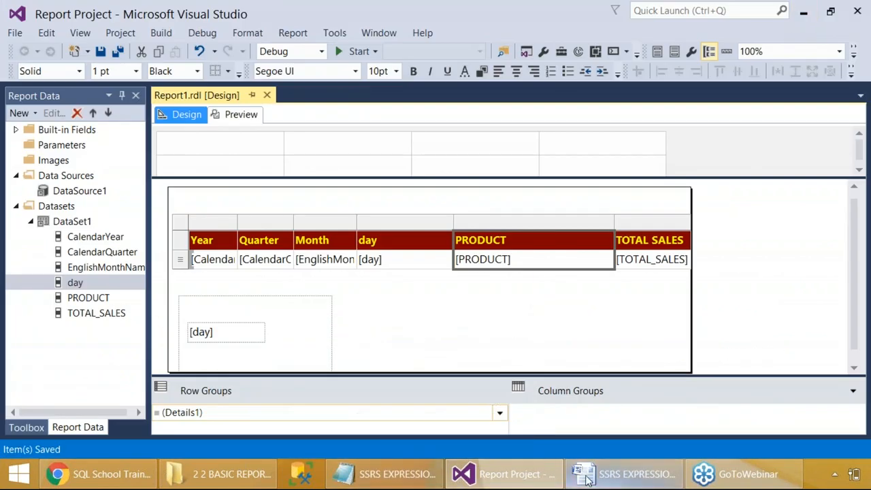
In the Word notes, add "STEP 7: DATE & TIME EXPRESSIONS" below step 6 and paste the copied expressions under it.
click(587, 478)
scroll(278, 354, down, 3)
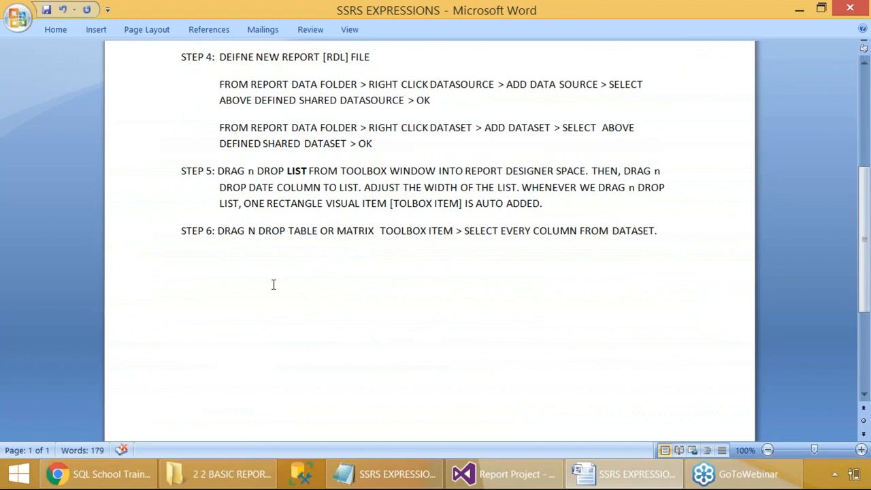
key(Return)
text(STEP 7: DATE )
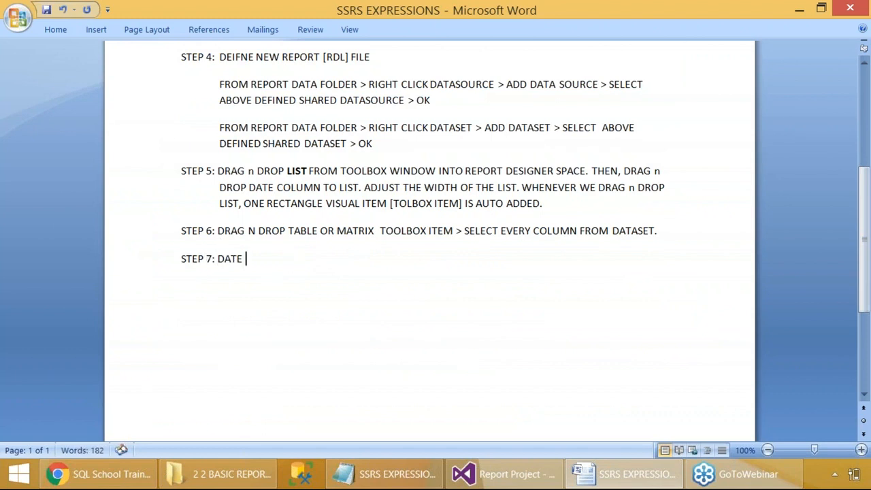
text(& TIME EXPRESSONS)
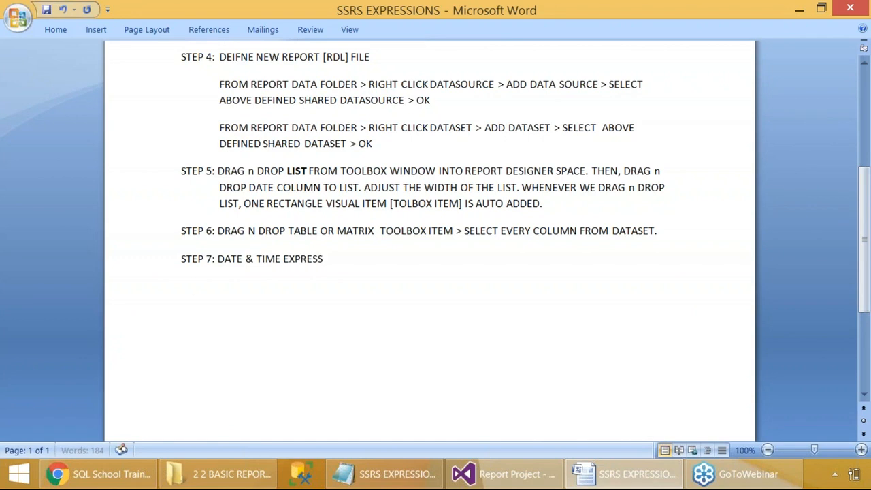
key(BackSpace)
key(BackSpace)
key(BackSpace)
text(IONS)
key(ctrl+v)
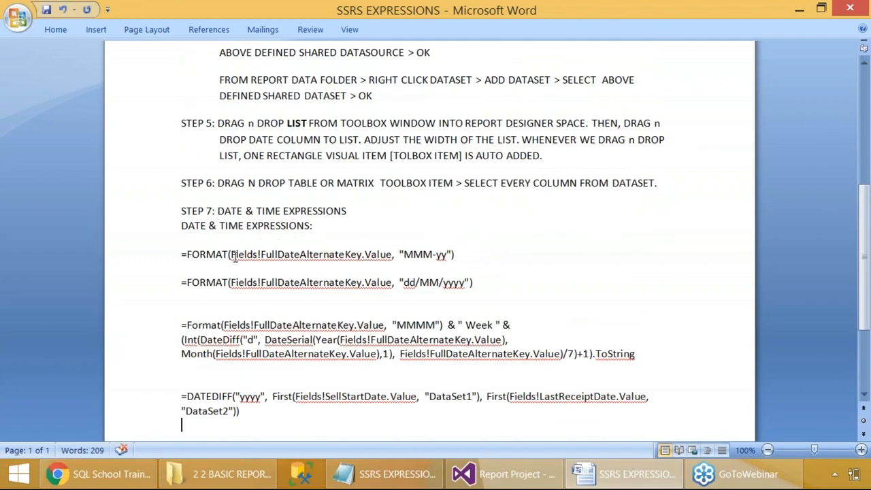
Delete the duplicate pasted heading and indent the "MMM-yy" and "dd/MM/yyyy" FORMAT expressions without a blank line between them.
drag(179, 228, 324, 237)
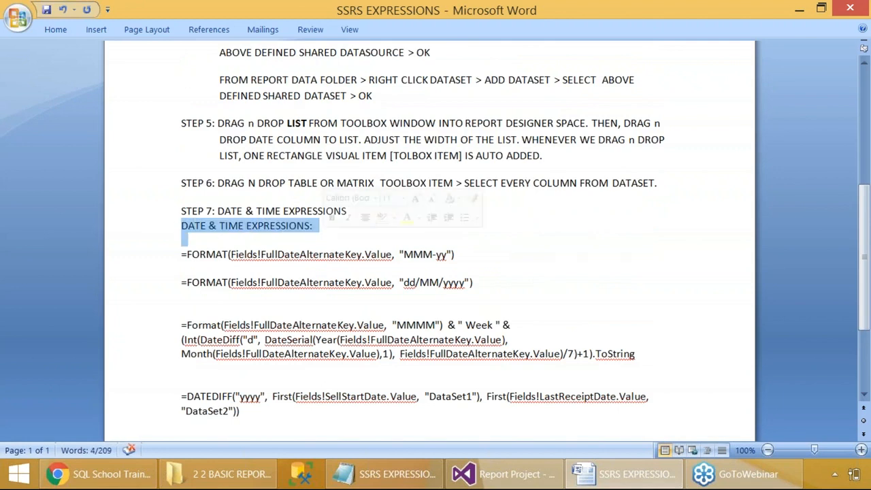
key(BackSpace)
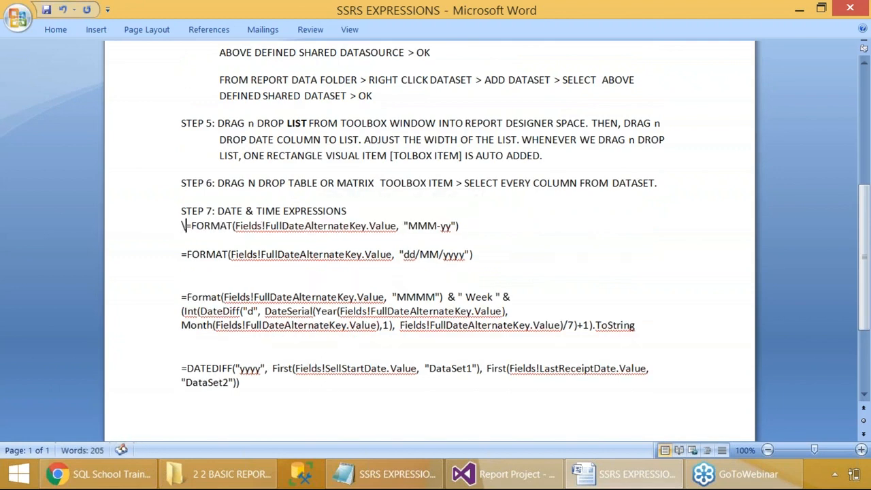
key(Tab)
click(189, 236)
key(Delete)
key(Tab)
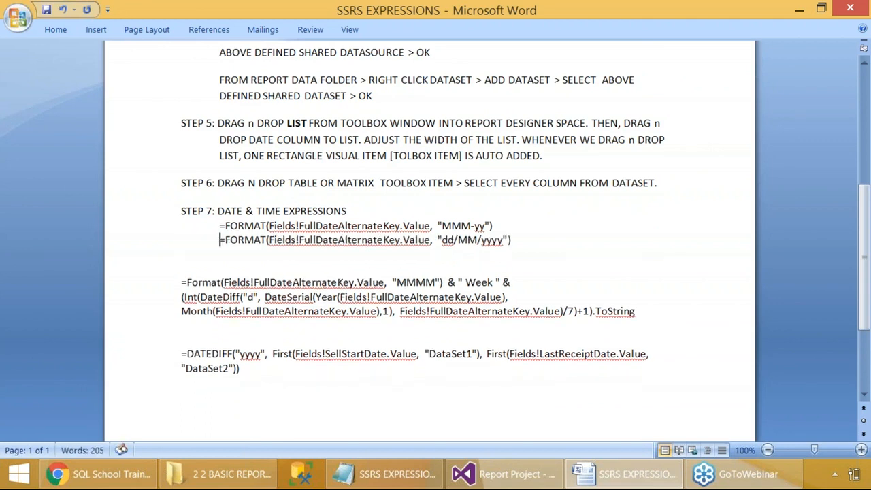
Remove the blank lines above the "MMMM" week expression and indent all three of its lines.
click(196, 265)
key(Delete)
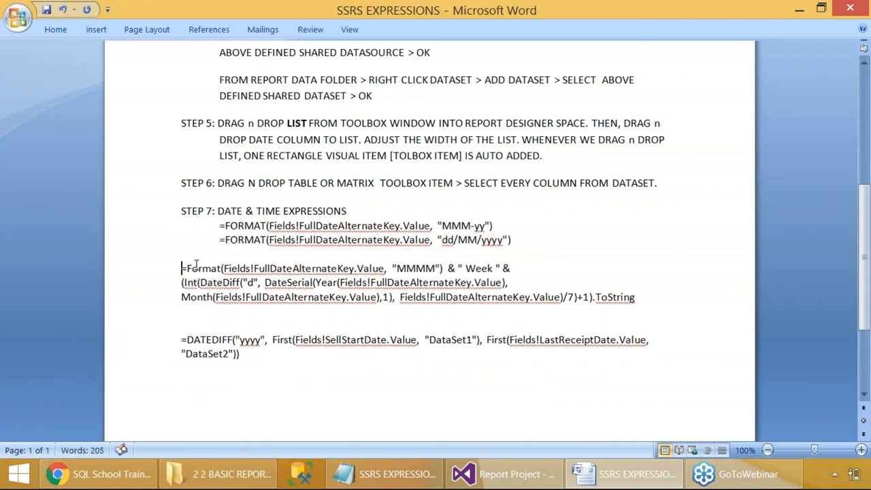
key(BackSpace)
key(Tab)
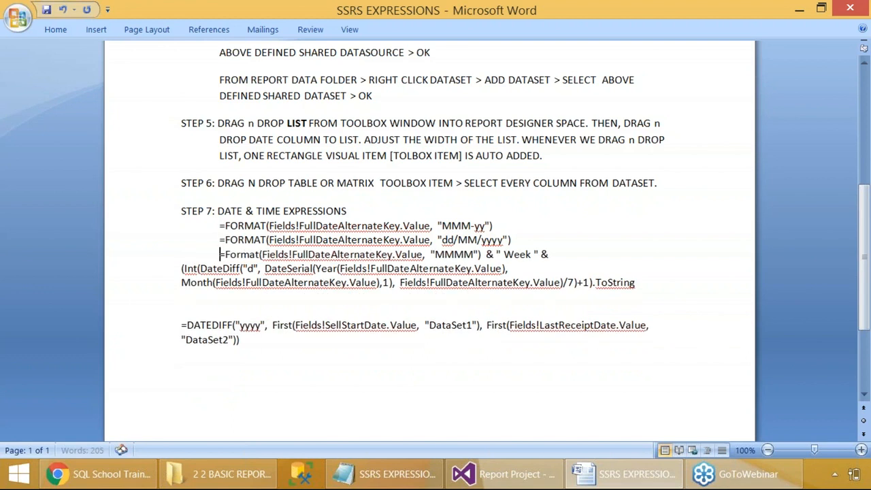
click(183, 269)
key(Tab)
click(183, 282)
key(Tab)
Remove one blank line above the DATEDIFF expression and indent both of its lines.
click(200, 312)
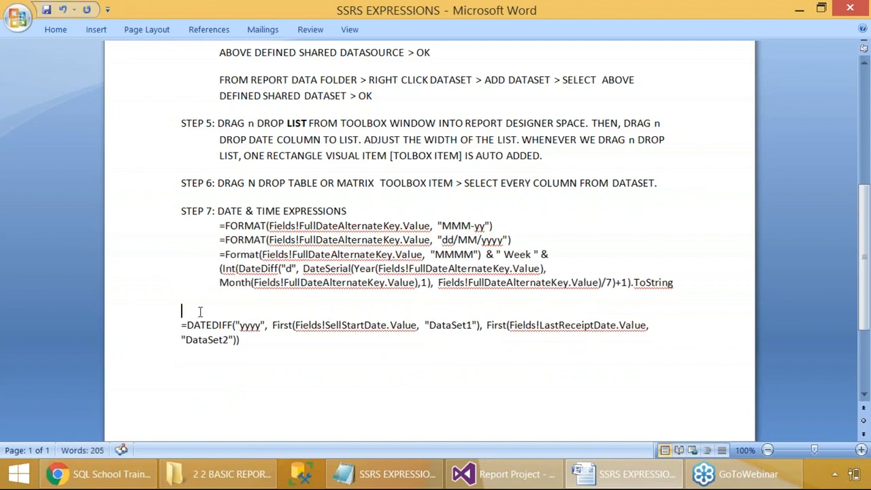
key(Delete)
key(Tab)
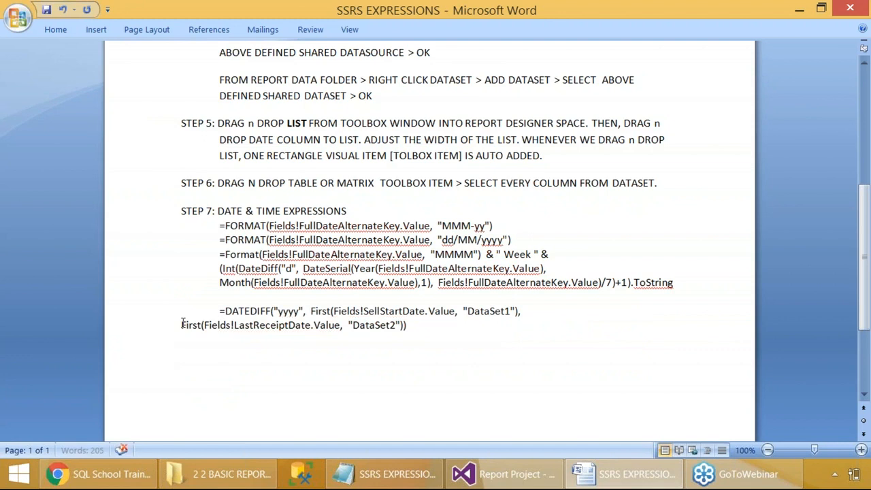
key(Tab)
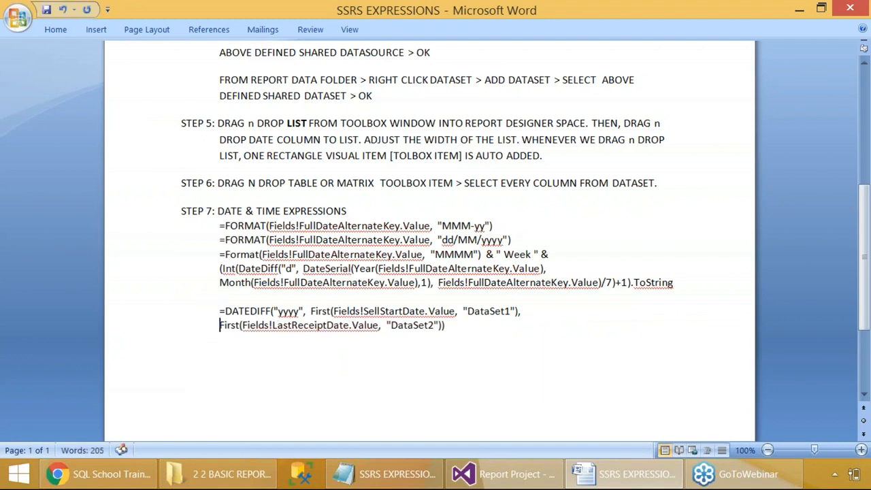
Insert a blank line after the "MMM-yy" and the "dd/MM/yyyy" expression, and save the document.
click(519, 228)
key(Return)
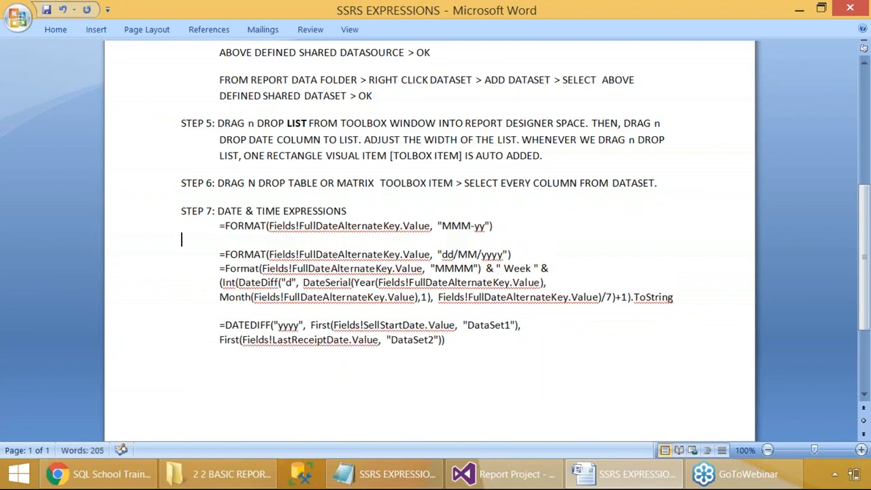
click(529, 255)
key(Return)
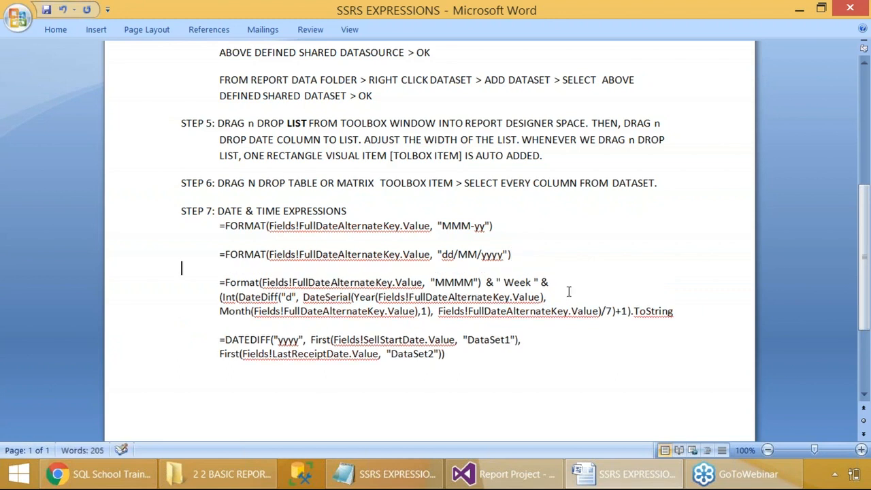
key(ctrl+s)
Extend the STEP 7 heading with ". FOR THIS, RIGHT CLICK DATE COLUMN > EXPRESSION".
click(372, 215)
key(BackSpace)
text(.  FOR THIS,)
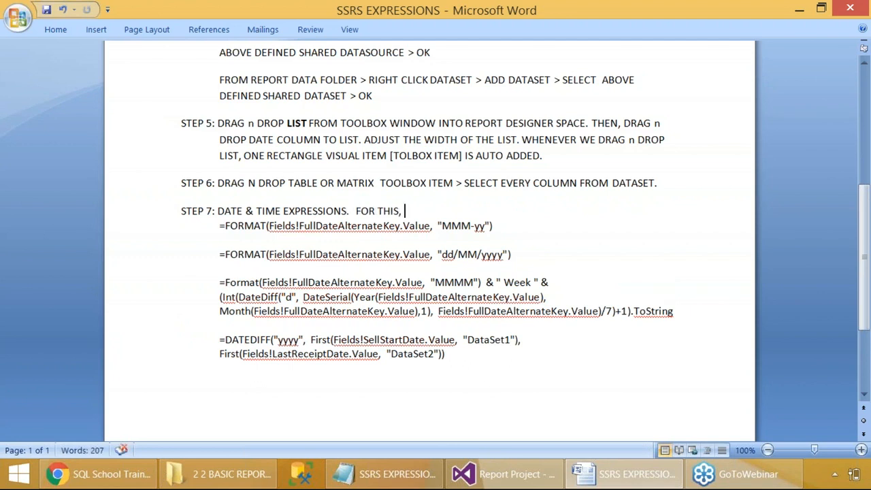
text( RIGHT CLICK )
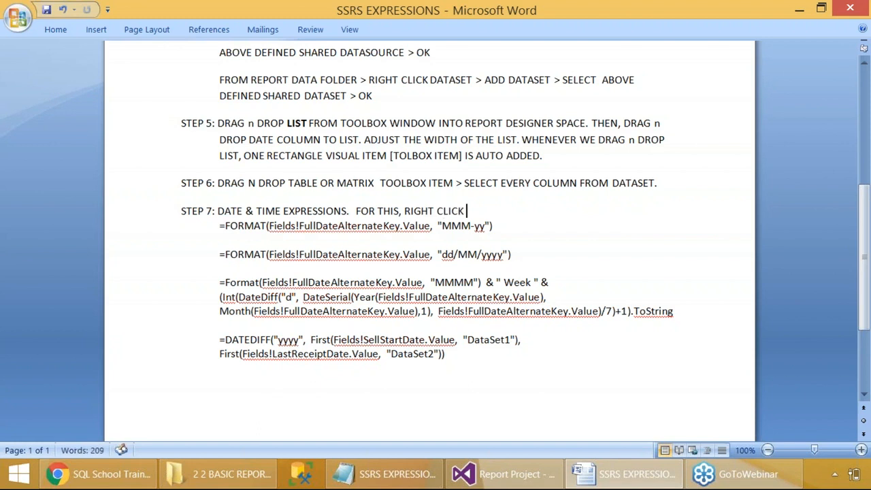
text(DATE)
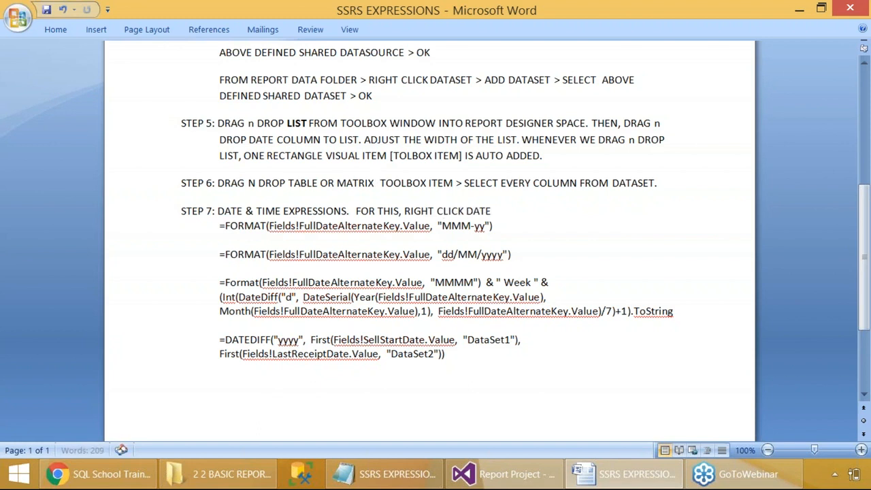
text( COLUMN > EXPRESSION)
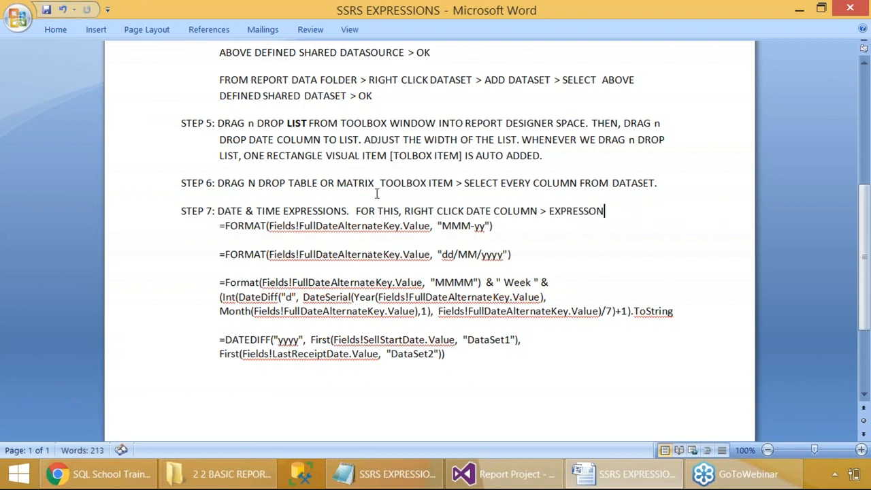
key(BackSpace)
key(BackSpace)
text(ION)
Switch to Visual Studio and open the value expression of the table's day detail cell, taking full-screen captures of the cell's options and the expression editor.
key(alt+Tab)
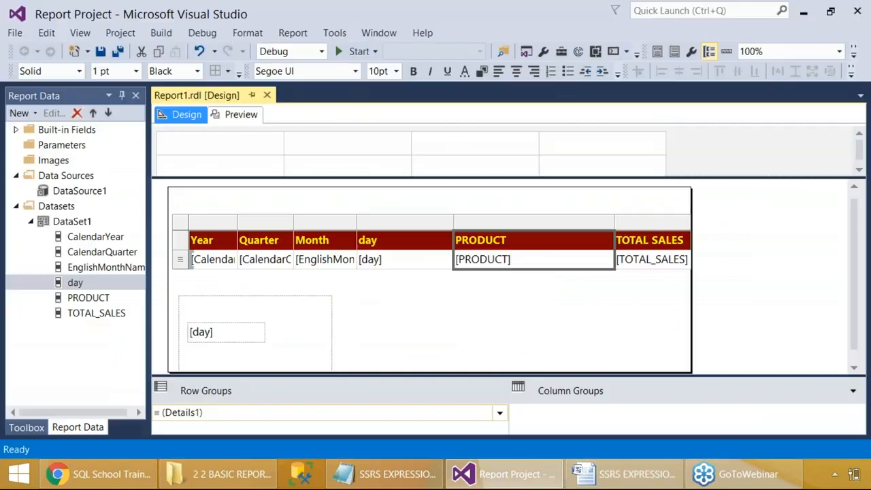
right_click(413, 255)
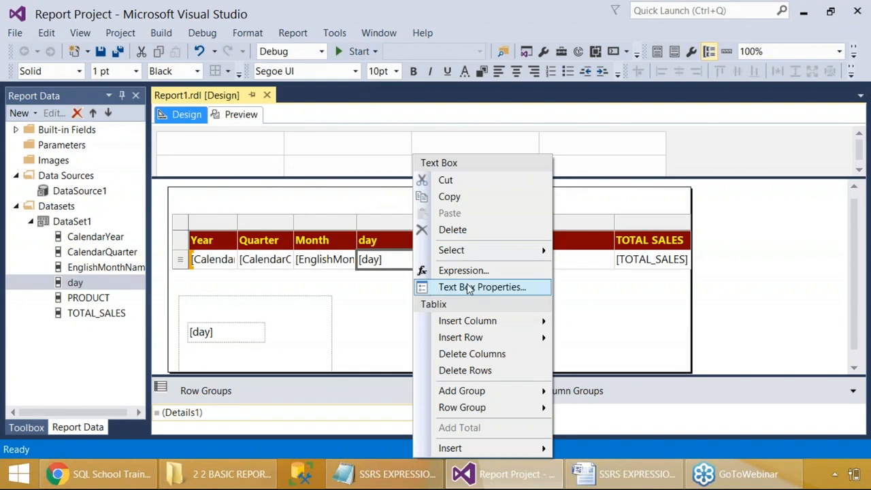
key(Print)
drag(1, 2, 869, 484)
right_click(400, 261)
key(Escape)
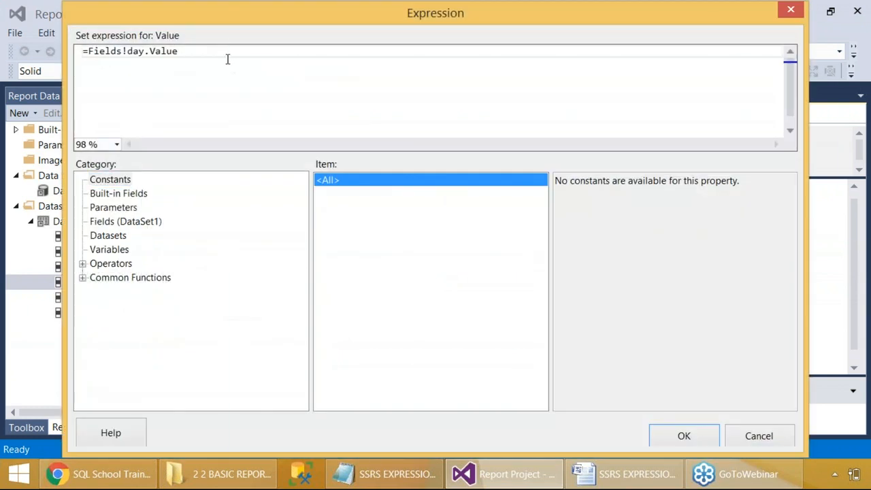
key(Print)
drag(1, 1, 868, 477)
click(170, 208)
Copy =FORMAT(Fields!FullDateAlternateKey.Value, "MMM-yy") from the Word notes and replace the day cell's expression with it.
key(alt+Tab)
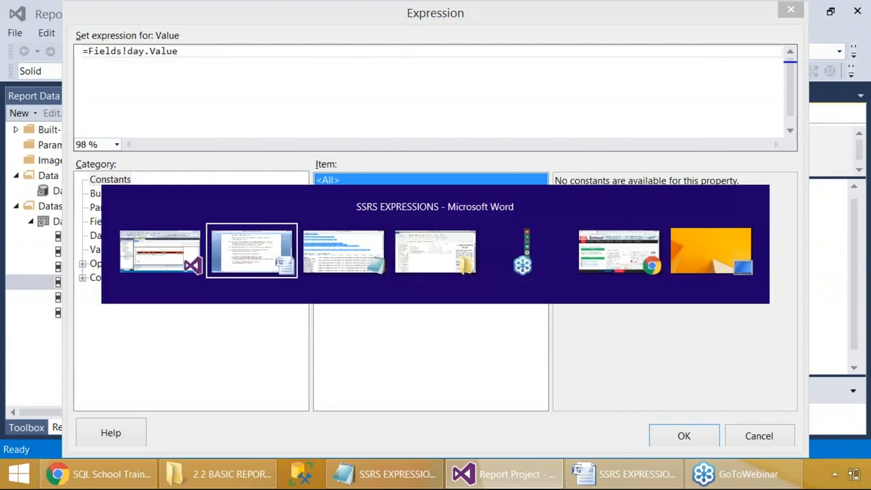
drag(208, 226, 504, 226)
key(ctrl+c)
key(alt+Tab)
key(ctrl+a)
key(ctrl+v)
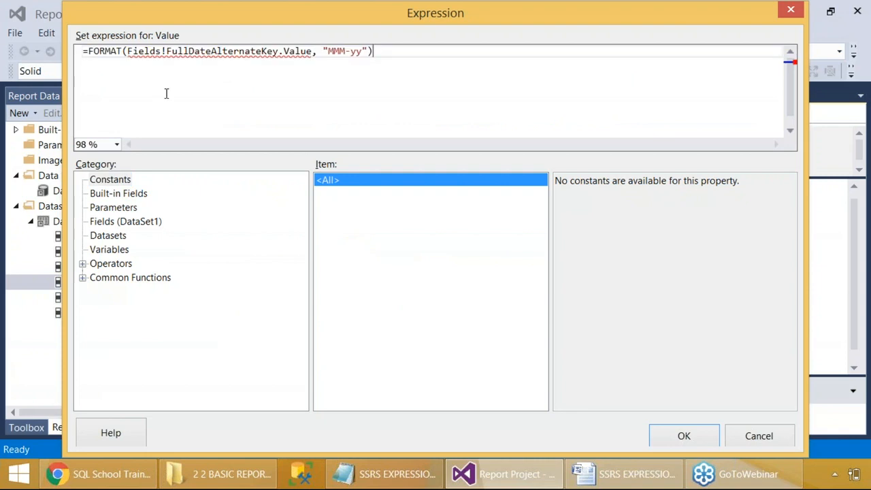
drag(204, 13, 318, 25)
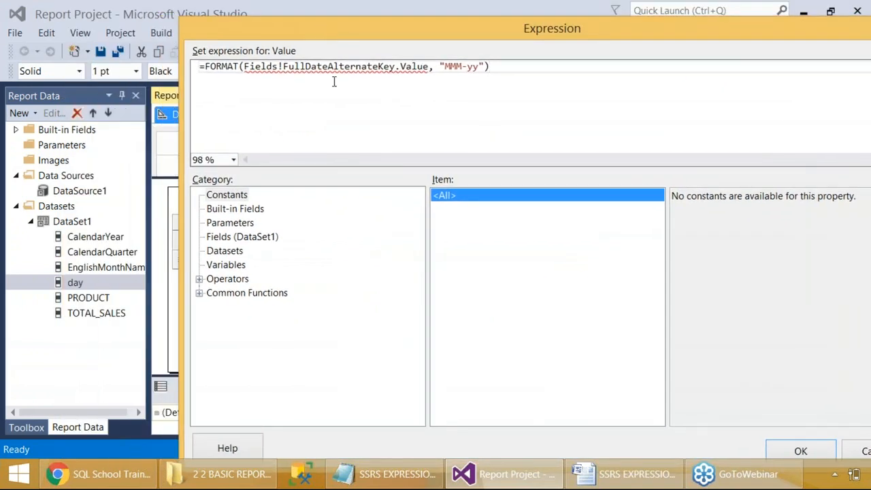
Replace the field name FullDateAlternateKey with DAY in the FORMAT expression.
drag(283, 66, 390, 66)
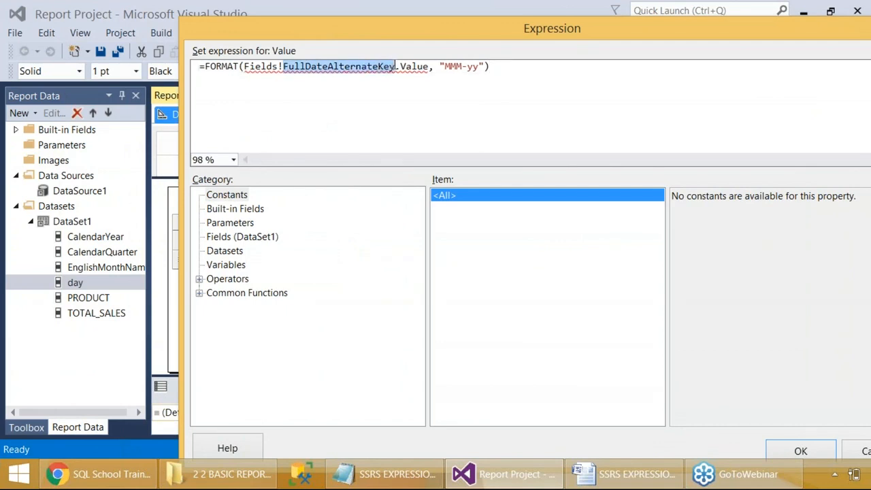
text(DAY)
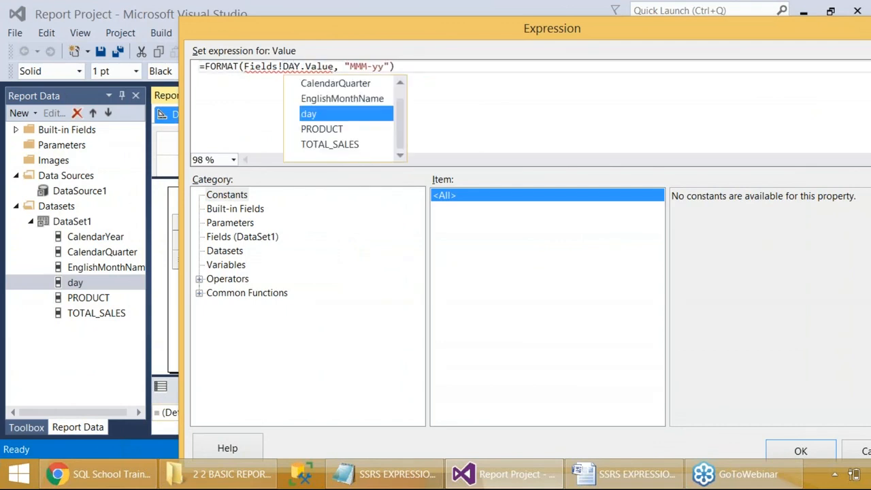
click(470, 99)
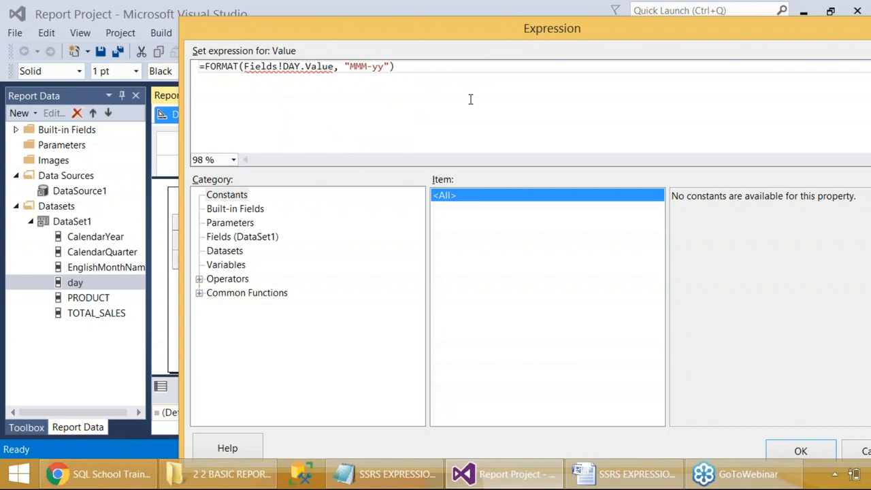
Change the field name in the FORMAT expression to the dataset's day field and capture the expression editor.
double_click(292, 66)
text(day)
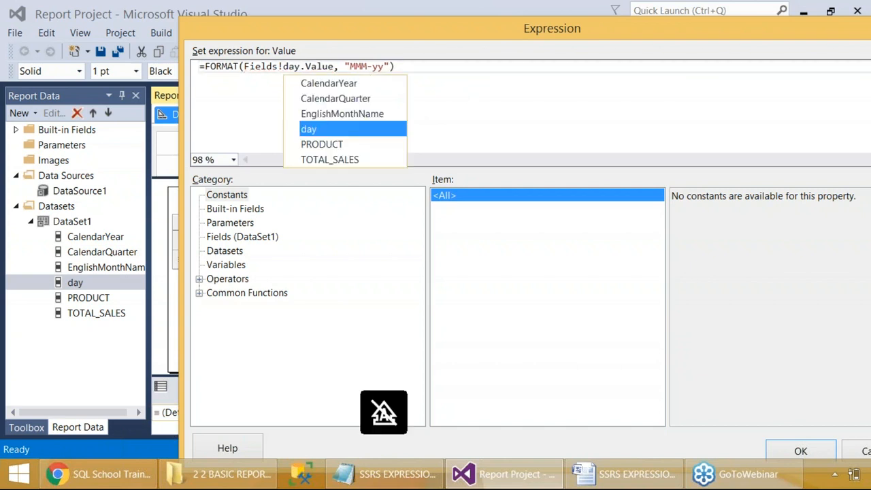
double_click(307, 130)
key(Print)
drag(9, 1, 784, 351)
Replace the first expression under STEP 7 in Word with =FORMAT(Fields!day.Value, "MMM-yy") from the editor, save, and add a blank line after it.
click(399, 66)
drag(400, 66, 190, 81)
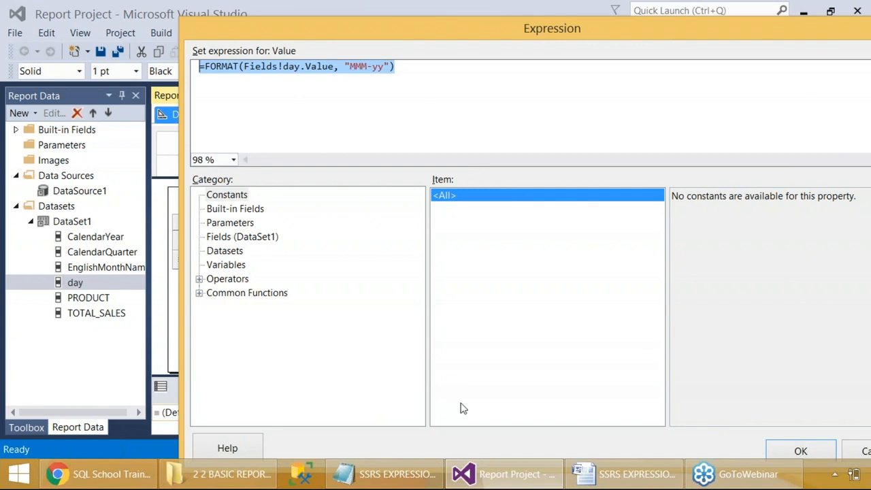
click(587, 471)
click(348, 226)
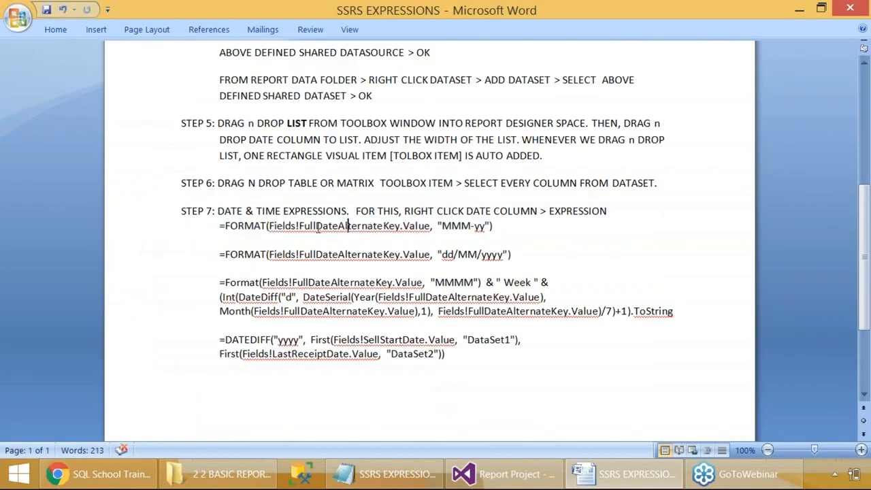
drag(220, 226, 497, 224)
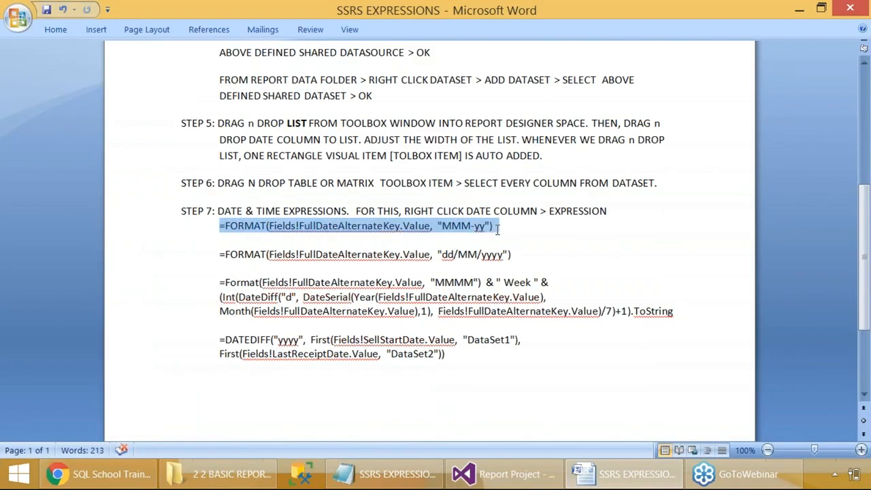
key(ctrl+v)
key(ctrl+s)
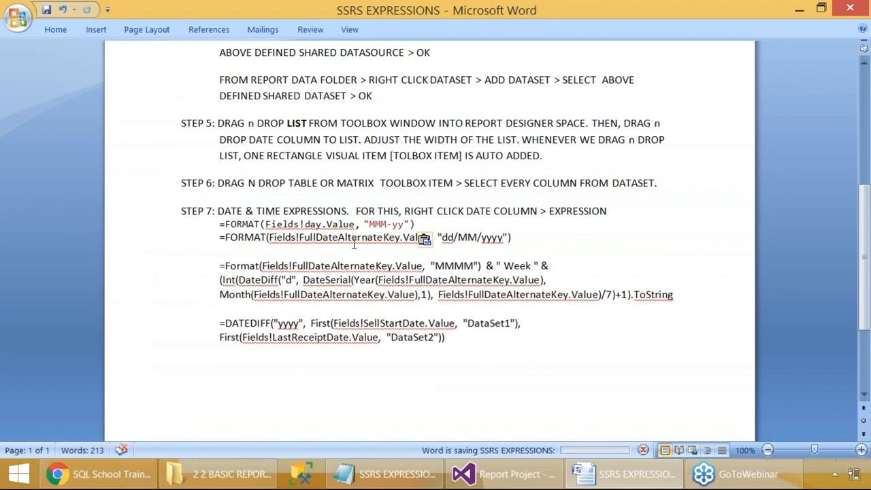
key(Return)
Return to Visual Studio, apply the day cell's expression, preview the report and capture the rendered table.
key(alt+Tab)
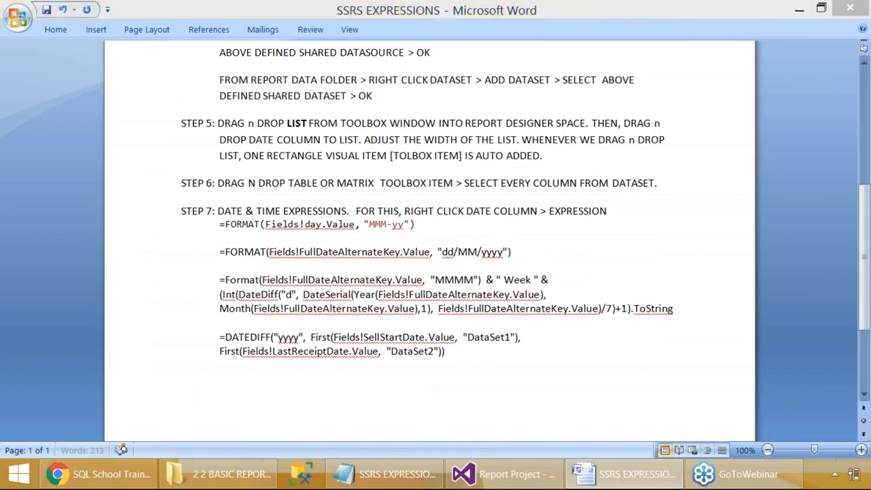
click(407, 79)
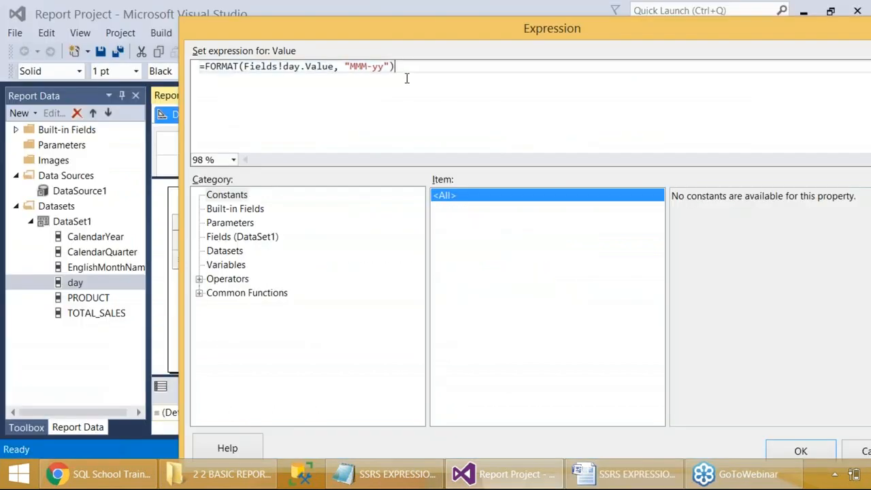
click(792, 451)
click(243, 116)
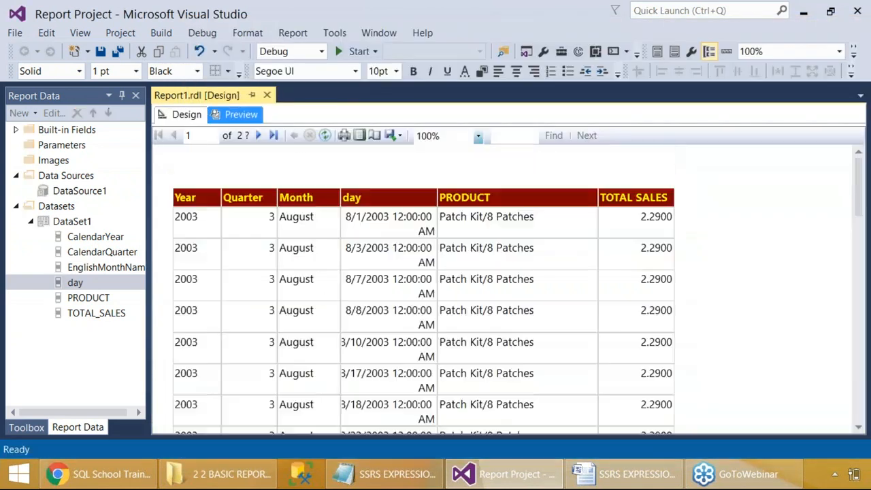
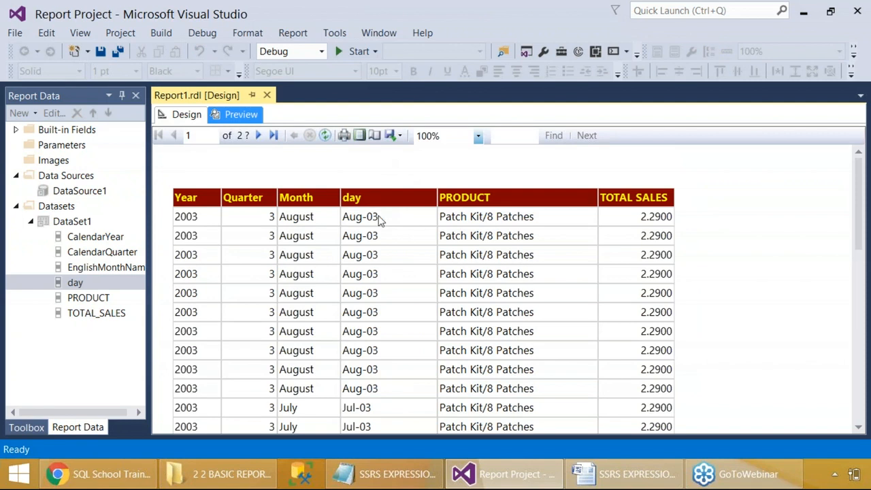
key(Print)
drag(119, 162, 739, 433)
Add a second day column before PRODUCT and replace its detail expression with =FORMAT(Fields!FullDateAlternateKey.Value, "dd/MM/yyyy") copied from Word.
click(193, 116)
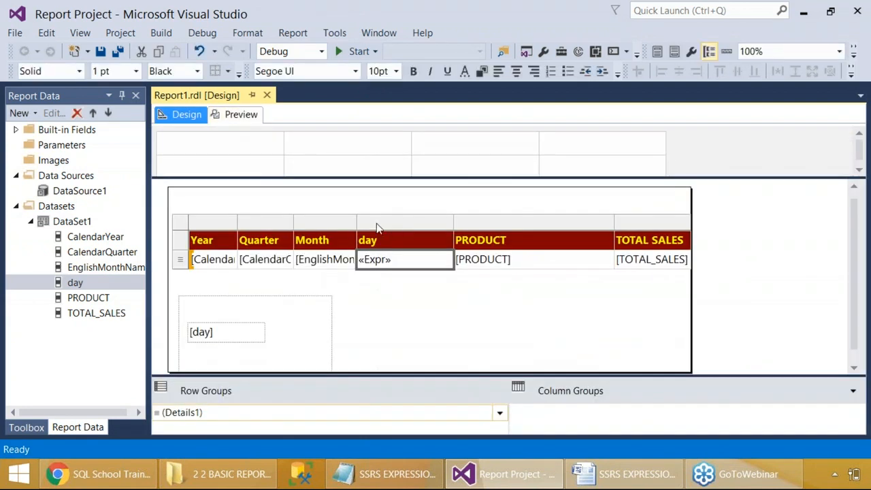
drag(441, 257, 443, 259)
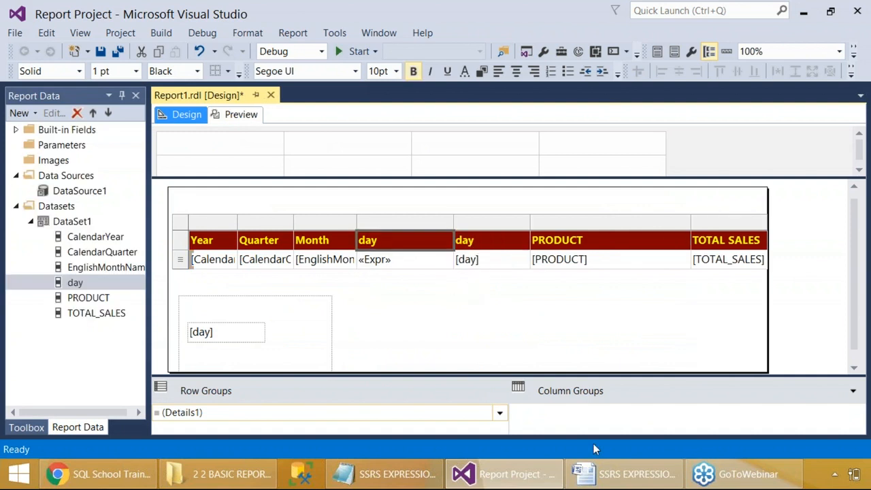
click(622, 474)
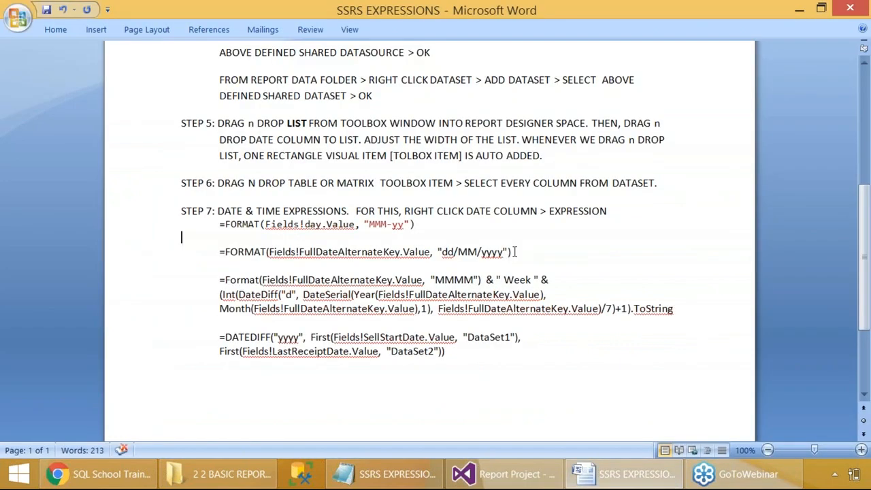
drag(419, 224, 532, 254)
key(ctrl+c)
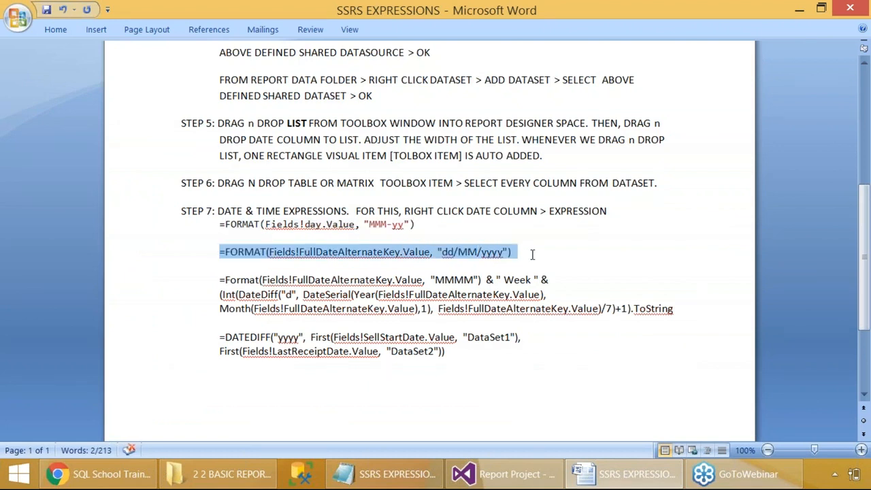
key(alt+Tab)
right_click(502, 267)
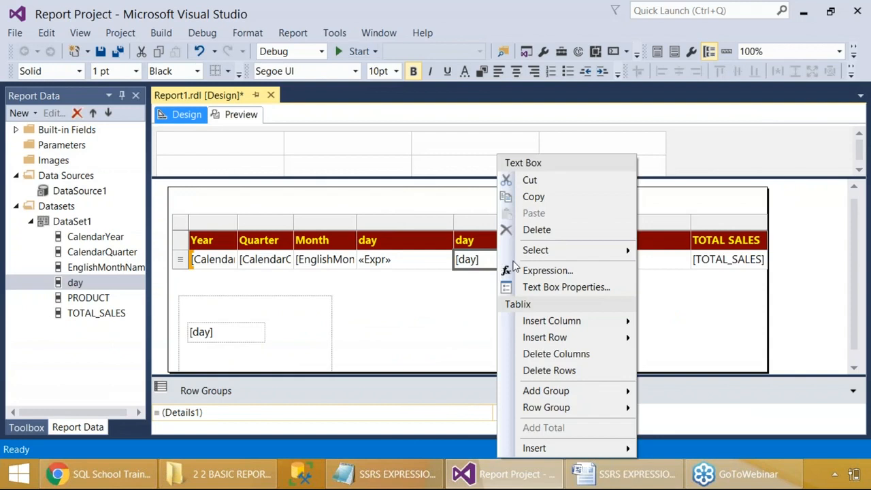
click(504, 270)
drag(260, 80, 37, 60)
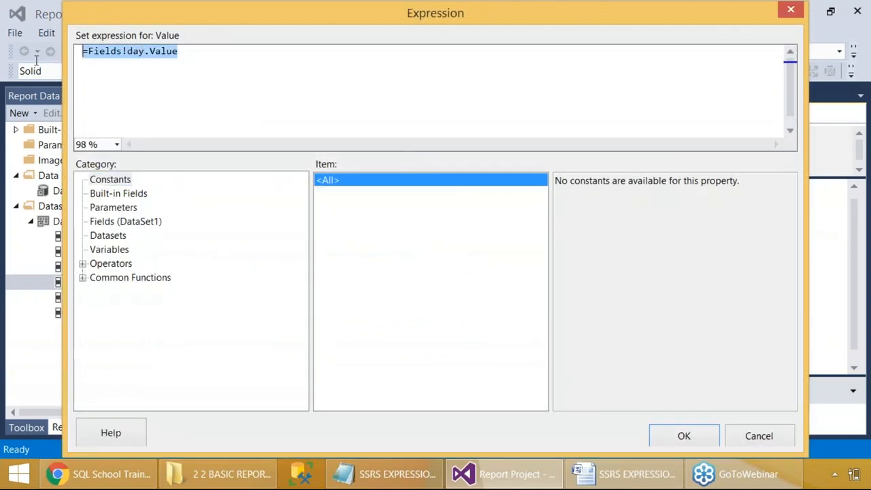
key(ctrl+v)
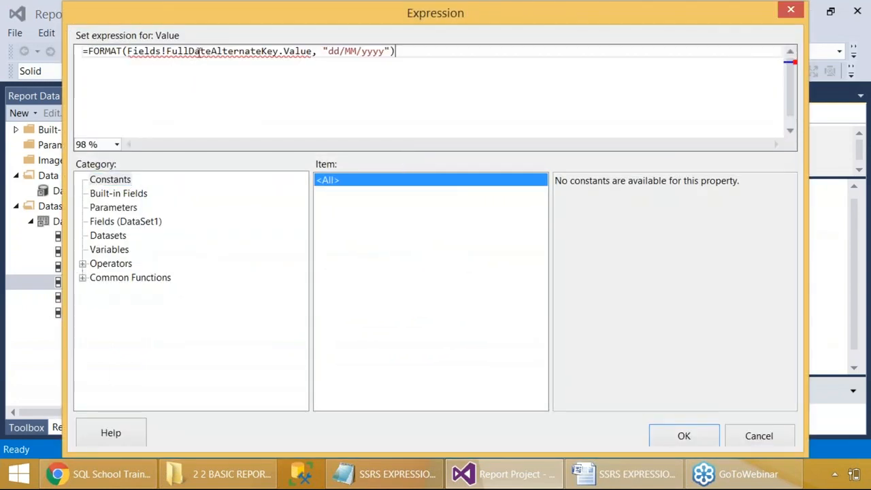
Replace FullDateAlternateKey with the day field in the dd/MM/yyyy expression, take a screen capture of the editor, and apply the expression.
drag(166, 53, 280, 57)
key(Delete)
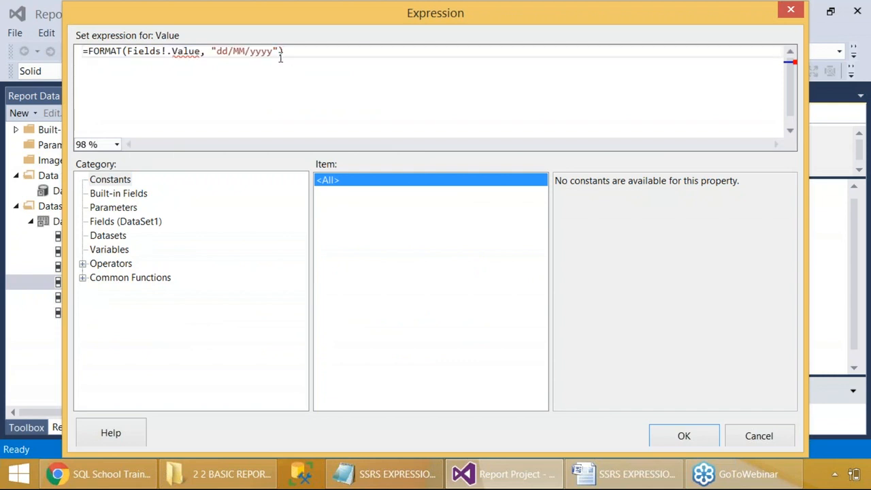
key(BackSpace)
text(!)
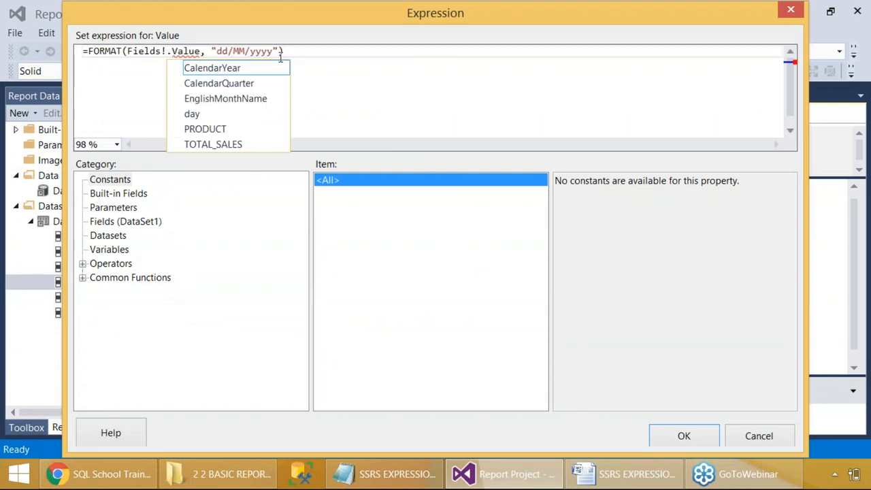
double_click(193, 114)
drag(320, 55, 77, 56)
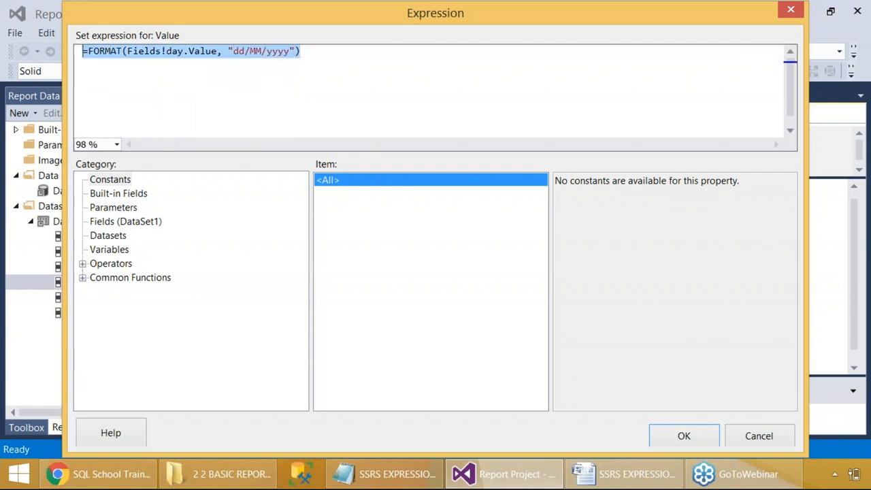
key(Print)
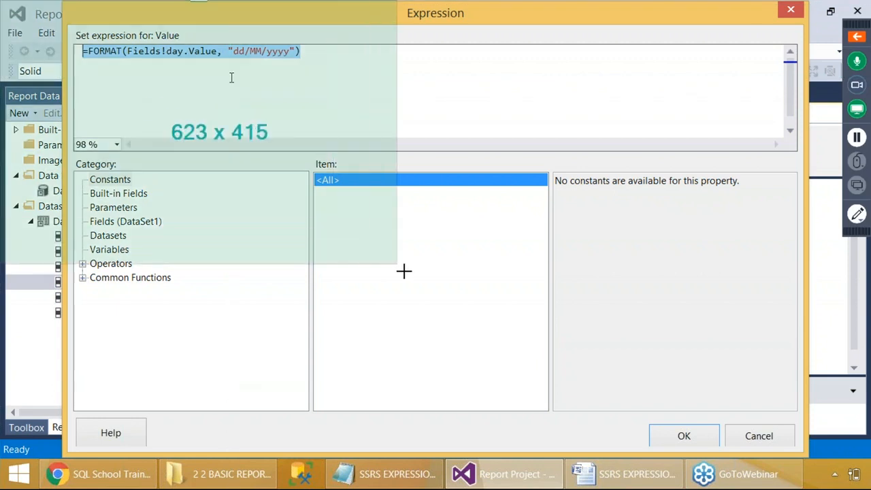
key(Escape)
click(690, 442)
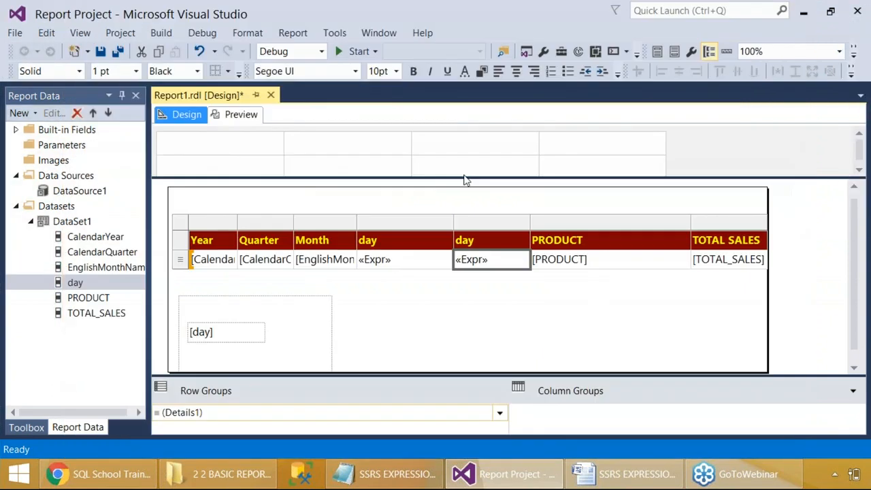
click(603, 478)
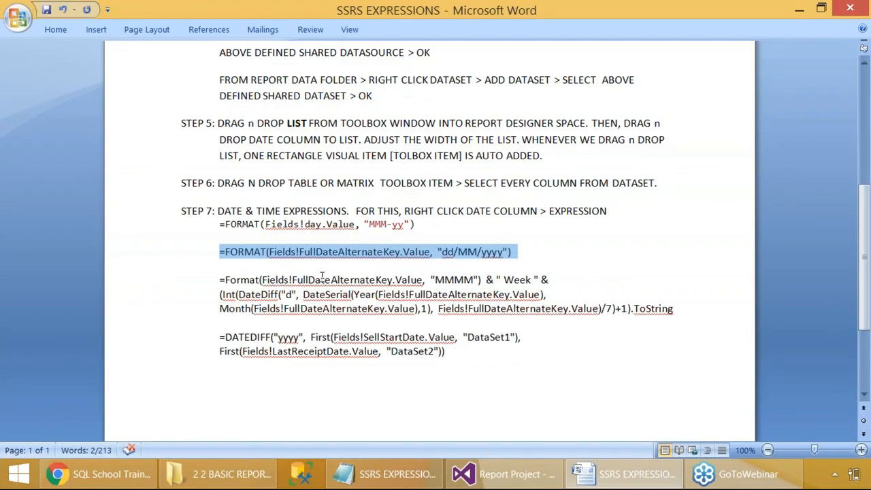
key(ctrl+v)
key(ctrl+z)
Copy =FORMAT(Fields!day.Value, "dd/MM/yyyy") from the second day cell over the second STEP 7 expression in Word, put a blank line above it, and save.
key(alt+Tab)
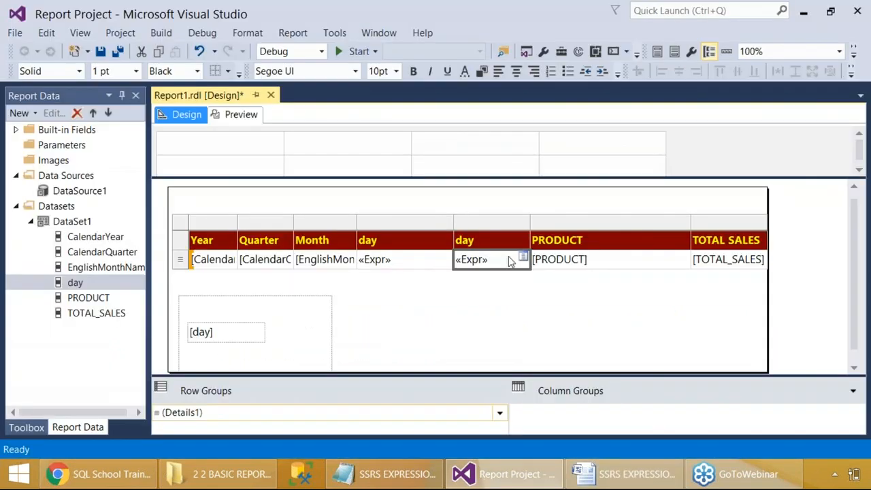
right_click(510, 262)
click(553, 270)
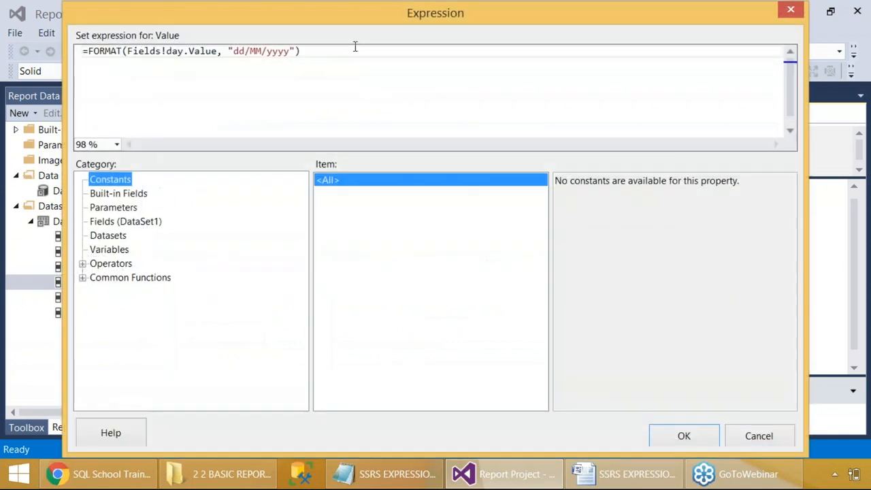
drag(340, 50, 55, 52)
key(ctrl+c)
click(632, 483)
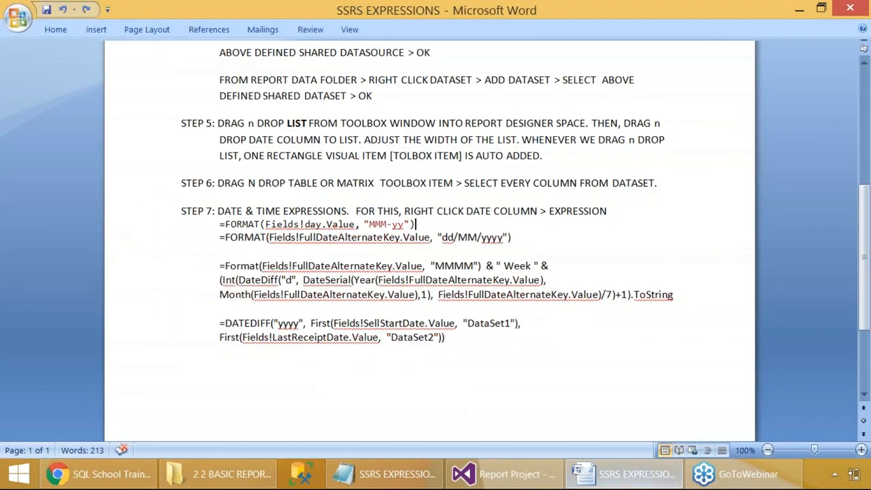
click(185, 238)
key(ctrl+v)
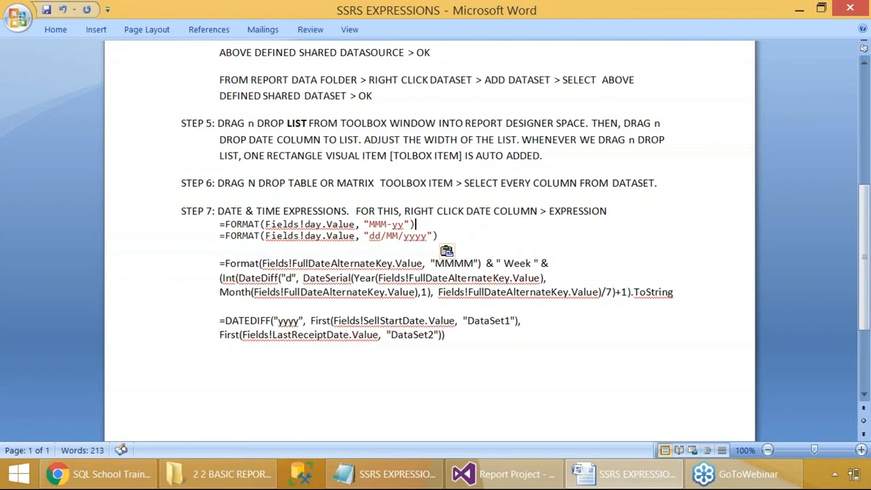
key(Return)
key(ctrl+s)
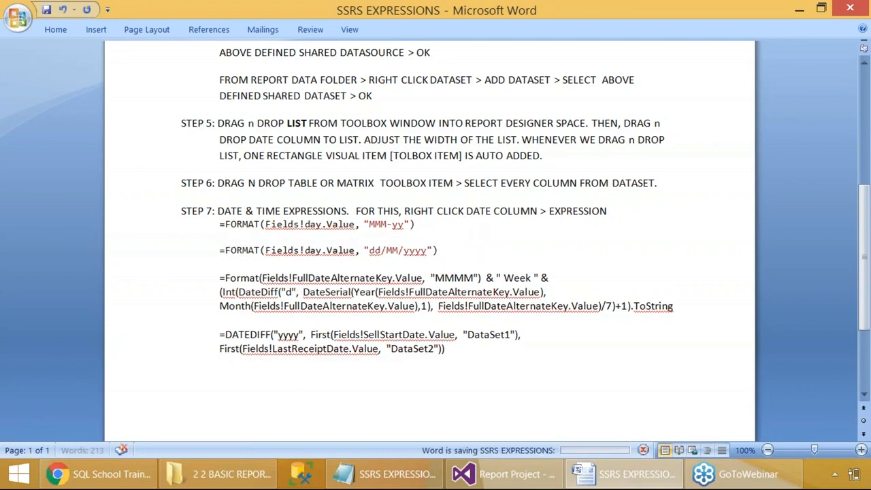
click(447, 248)
Confirm the second day cell's expression in Visual Studio and preview the report.
key(alt+Tab)
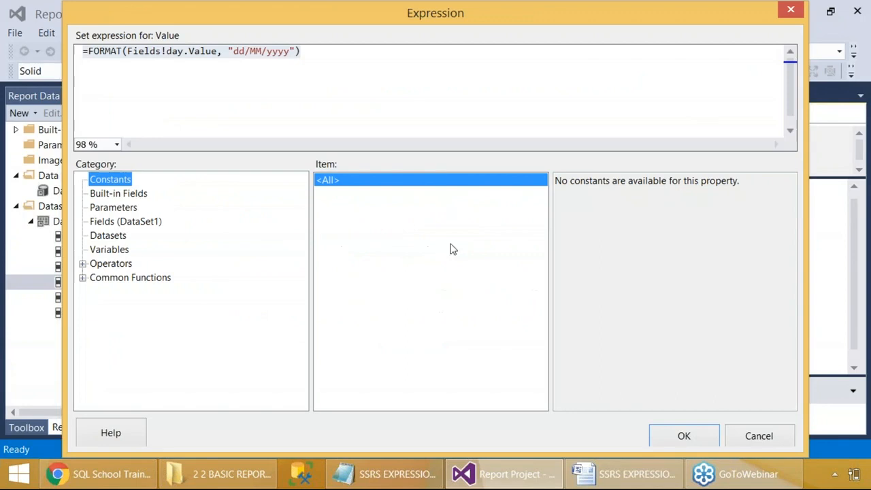
click(683, 436)
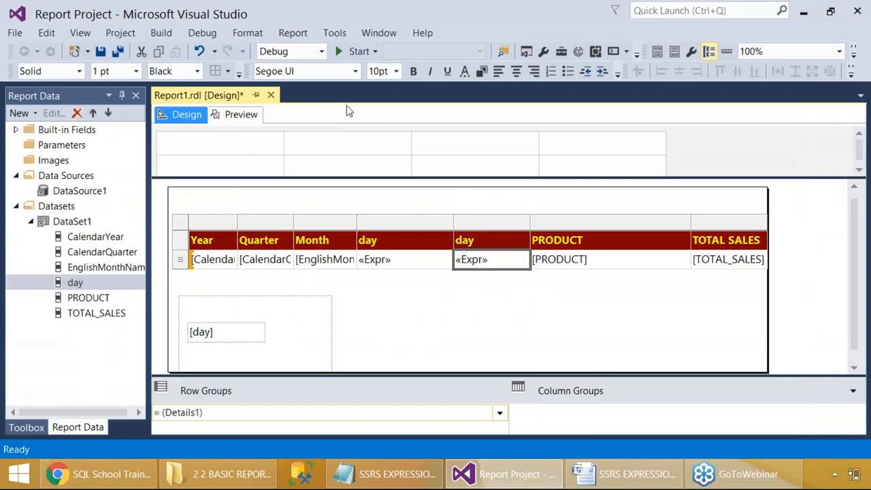
click(237, 114)
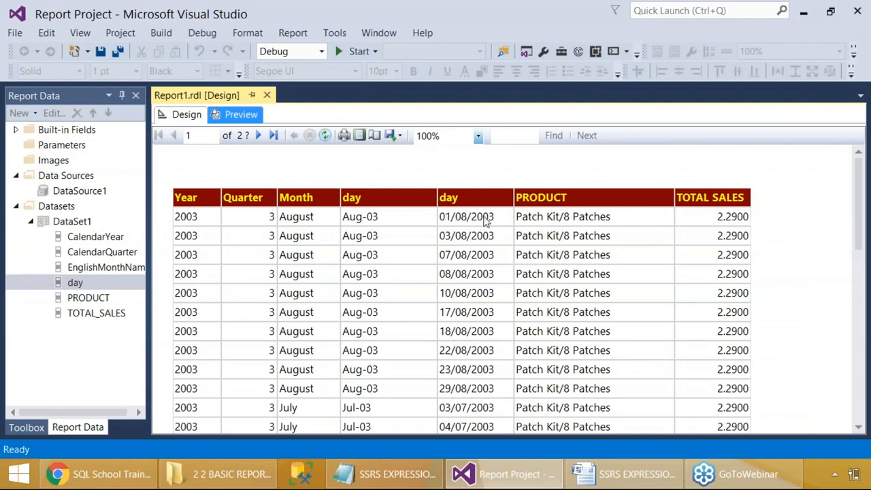
Compare each part of the dd/MM/yyyy format string in the Word notes with the second day column in the report preview.
key(alt+Tab)
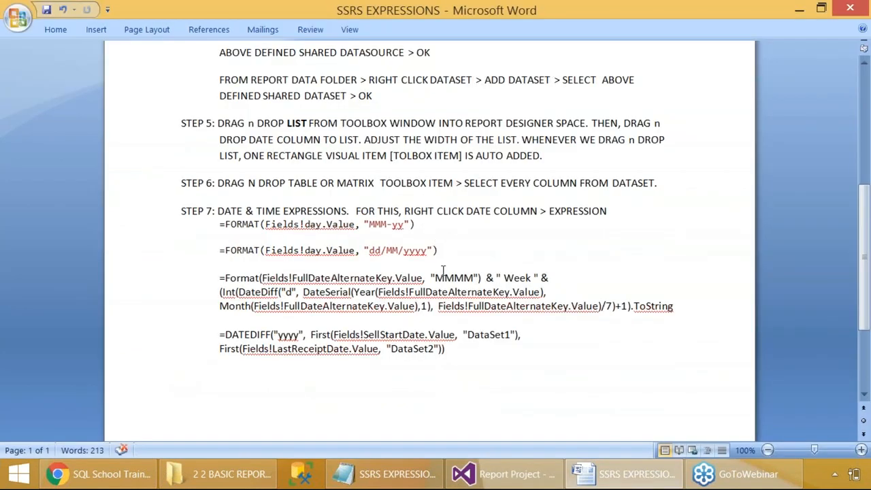
double_click(405, 250)
key(alt+Tab)
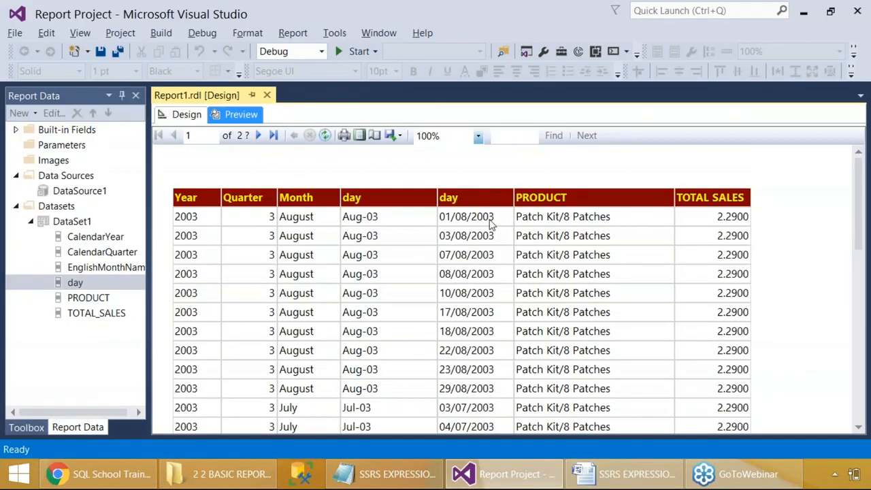
key(alt+Tab)
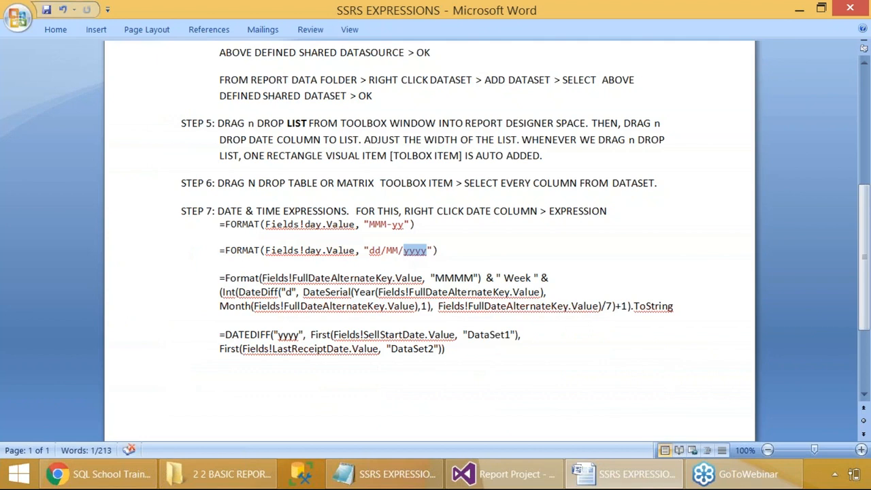
key(alt+Tab)
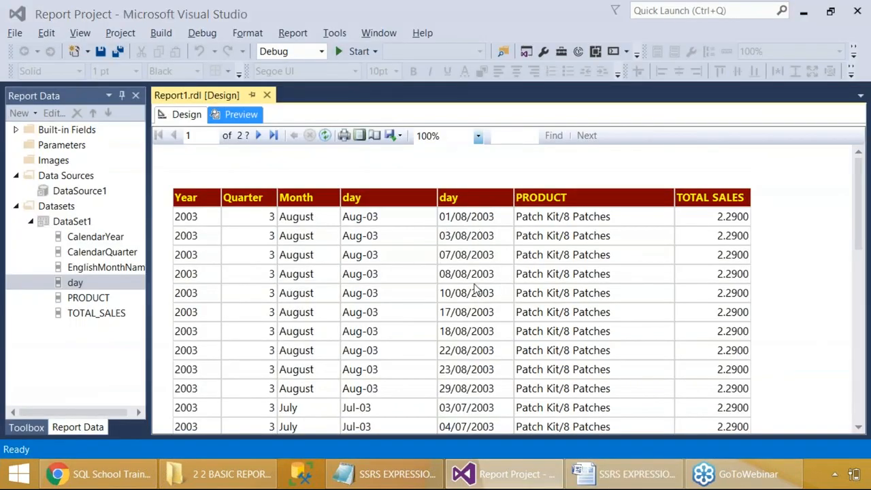
key(alt+Tab)
click(383, 250)
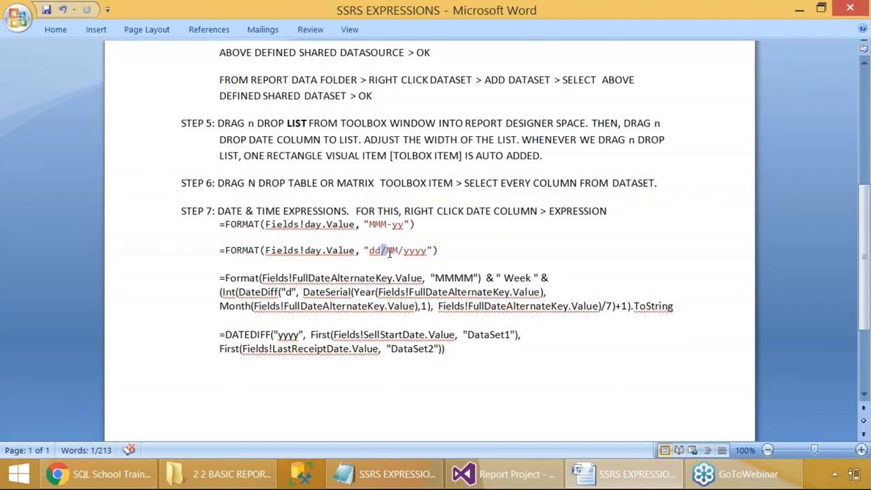
Duplicate the =FORMAT(Fields!day.Value, "dd/MM/yyyy") expression on a new line below the original in the Word notes, separated by a blank line.
key(alt+Tab)
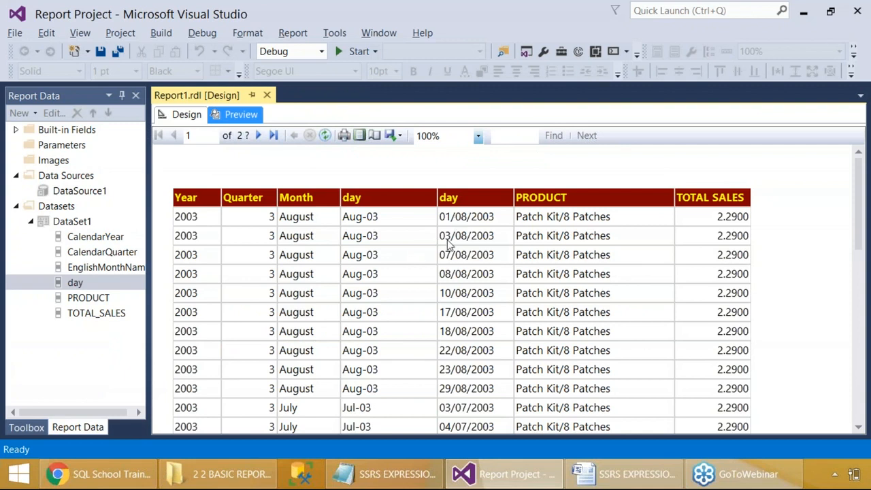
key(alt+Tab)
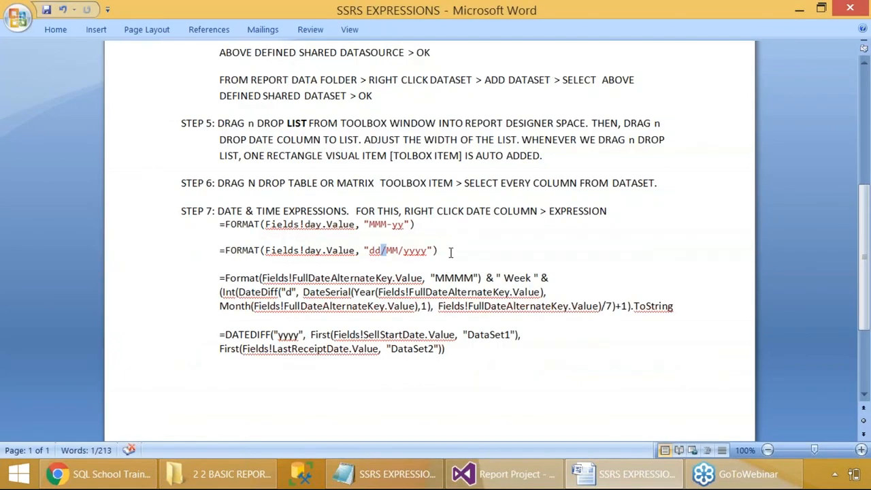
drag(449, 251, 219, 250)
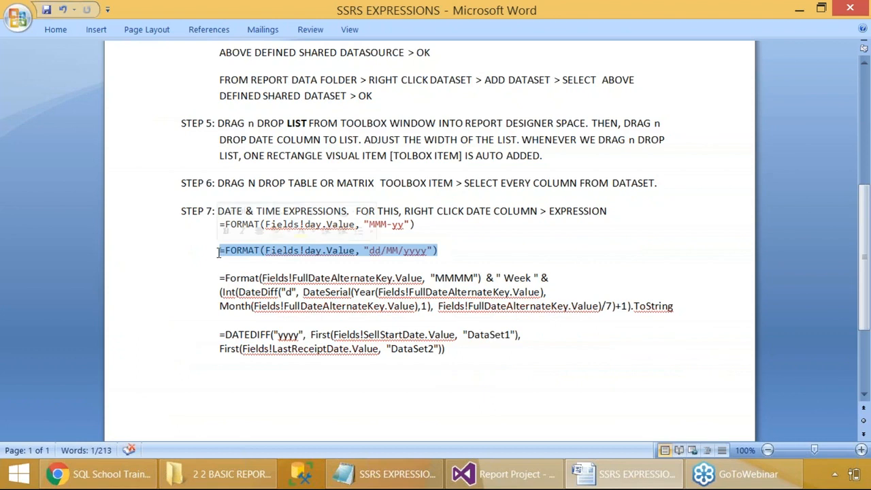
key(ctrl+c)
click(462, 263)
key(Return)
key(ctrl+v)
key(Return)
Change both slashes in the duplicated expression's format string to hyphens, giving "dd-MM-yyyy", and save the document.
click(405, 276)
key(BackSpace)
text(-)
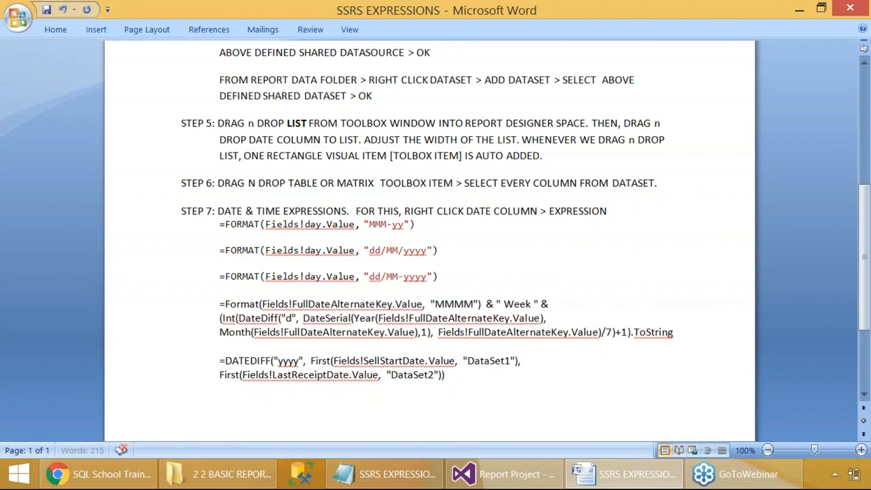
click(386, 276)
key(BackSpace)
text(-)
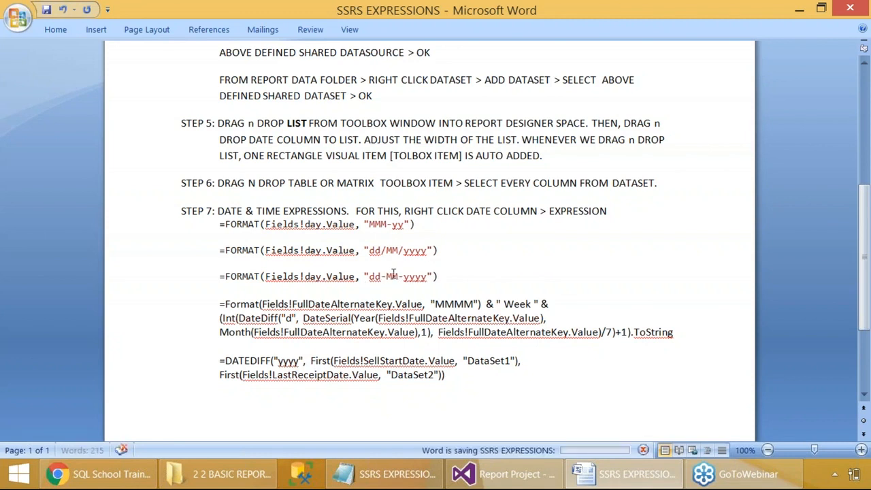
Copy the dd-MM-yyyy expression from Word, switch to the Visual Studio report design, and add the day field as a third day column before PRODUCT.
click(212, 278)
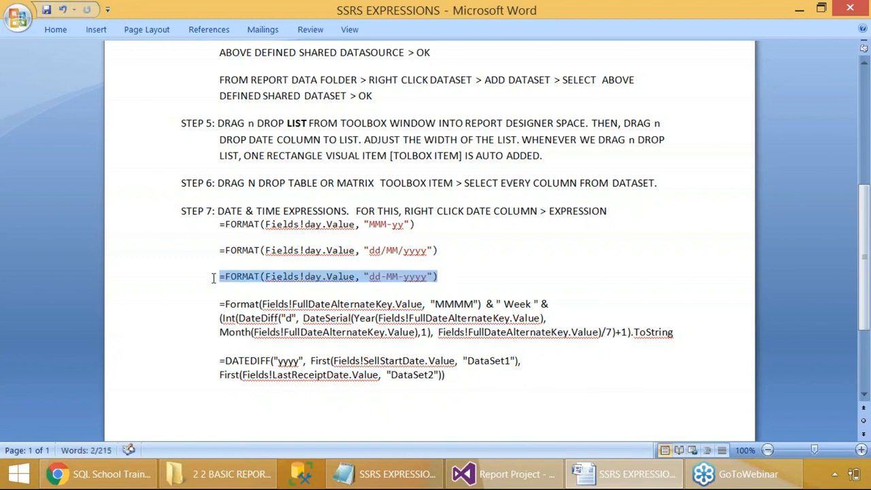
click(517, 474)
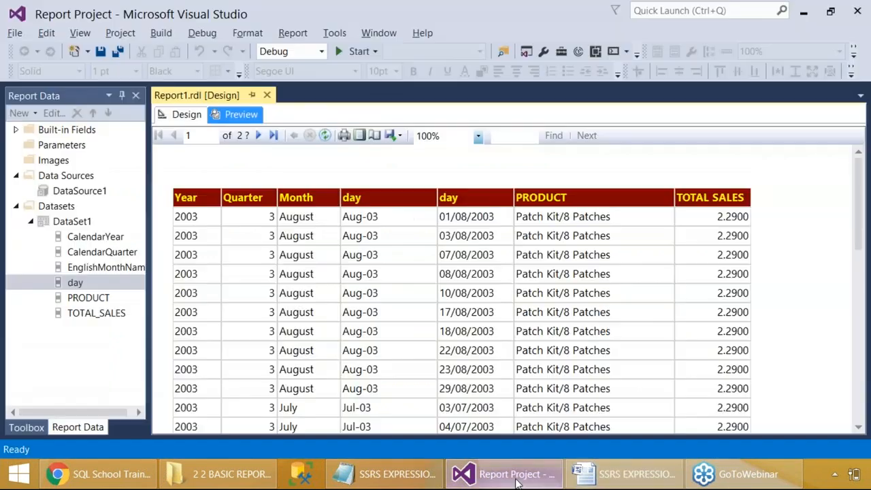
click(199, 119)
drag(0, 1, 737, 389)
right_click(492, 222)
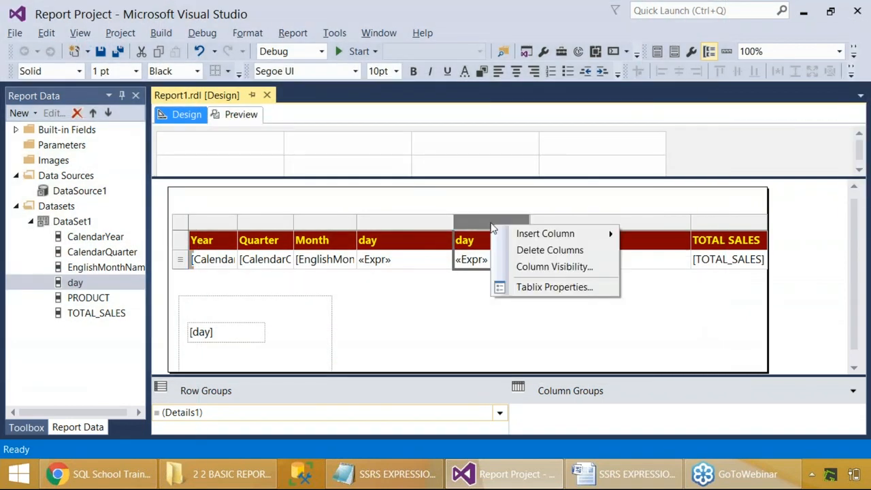
click(483, 219)
click(91, 285)
drag(90, 284, 508, 252)
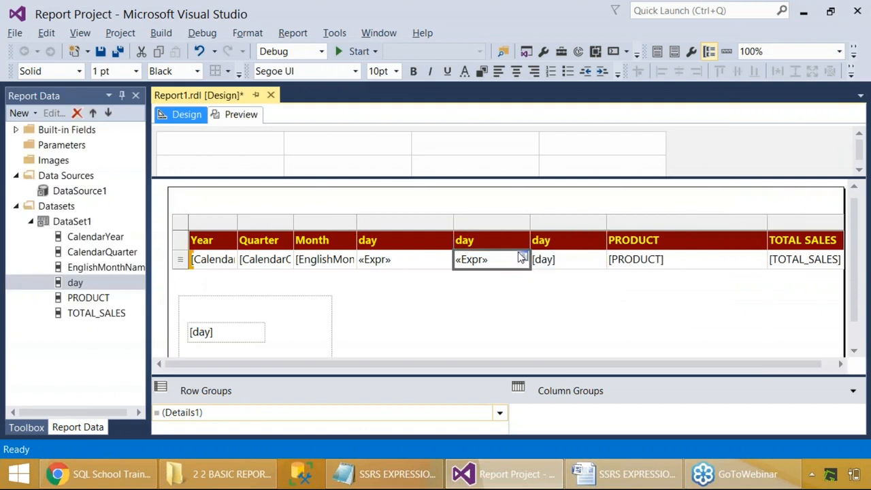
Set the third day cell's expression to =FORMAT(Fields!day.Value, "dd-MM-yyyy"), taking screen captures of the Expression command and the finished expression.
right_click(569, 268)
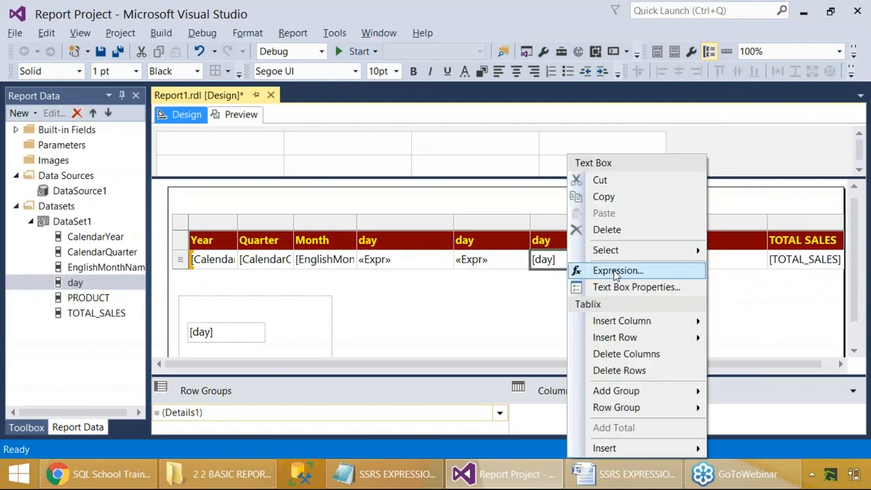
key(Print)
drag(1, 1, 847, 445)
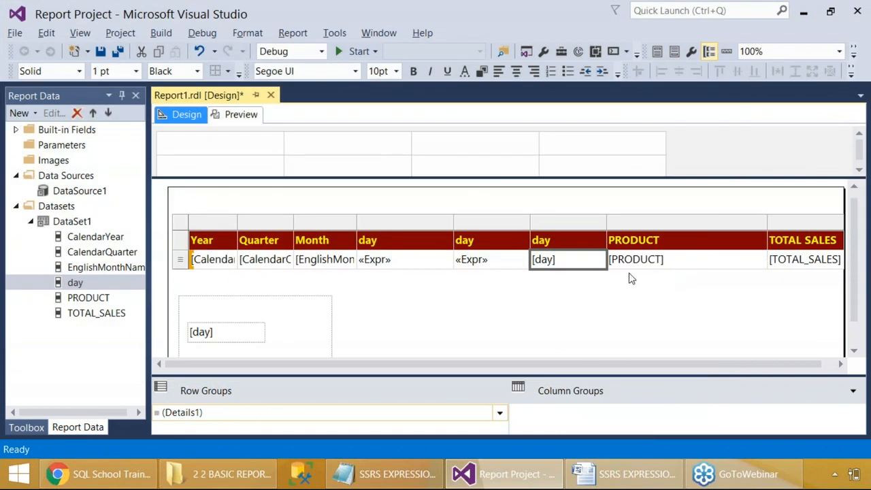
right_click(570, 270)
click(599, 269)
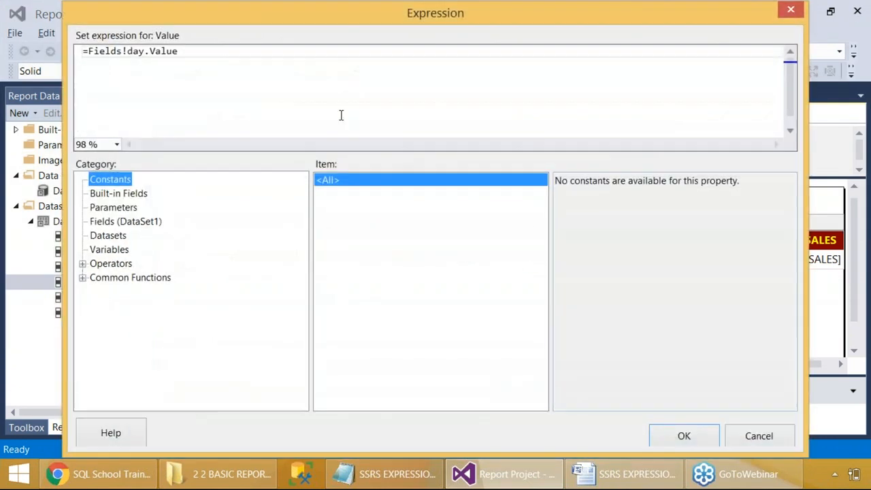
key(alt+Tab)
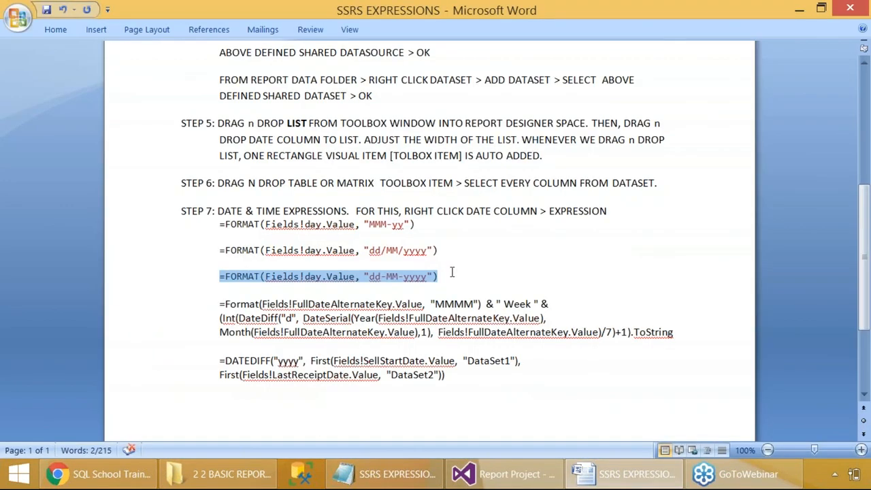
key(alt+Tab)
key(ctrl+a)
key(ctrl+v)
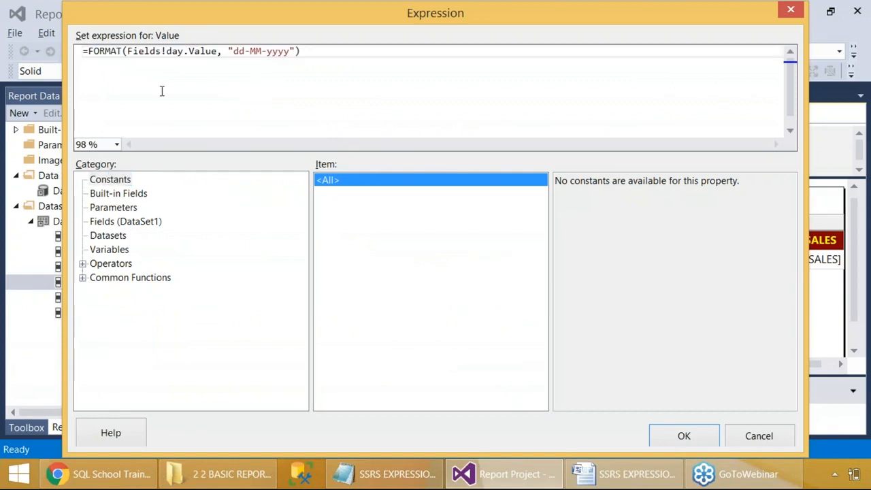
key(Print)
drag(2, 1, 729, 443)
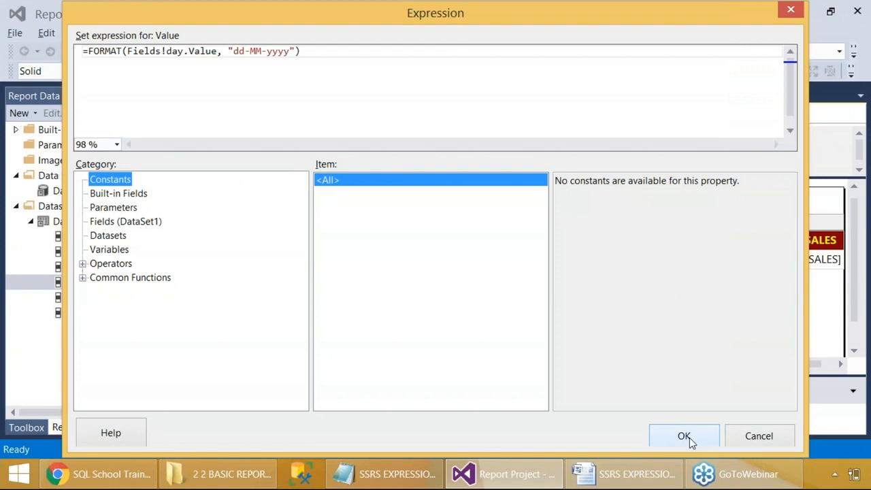
click(686, 438)
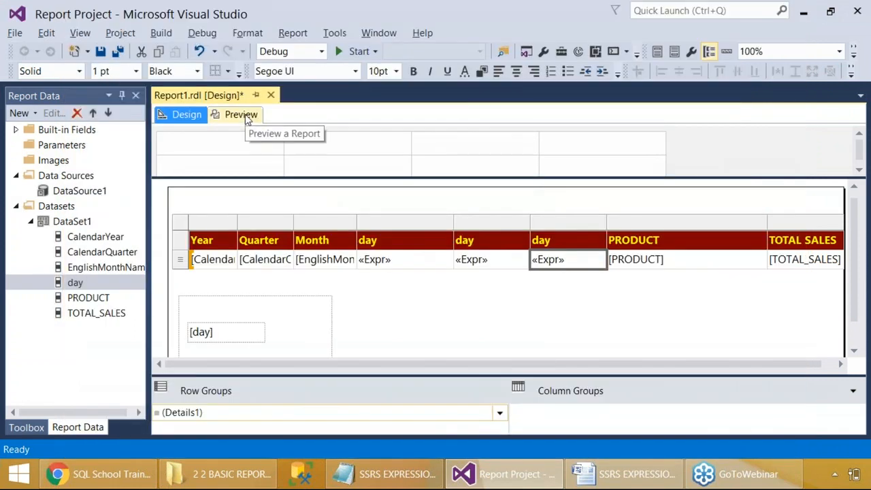
Take a screen capture of the table design, preview the report, and capture the preview with the third day column.
key(Print)
drag(1, 0, 658, 369)
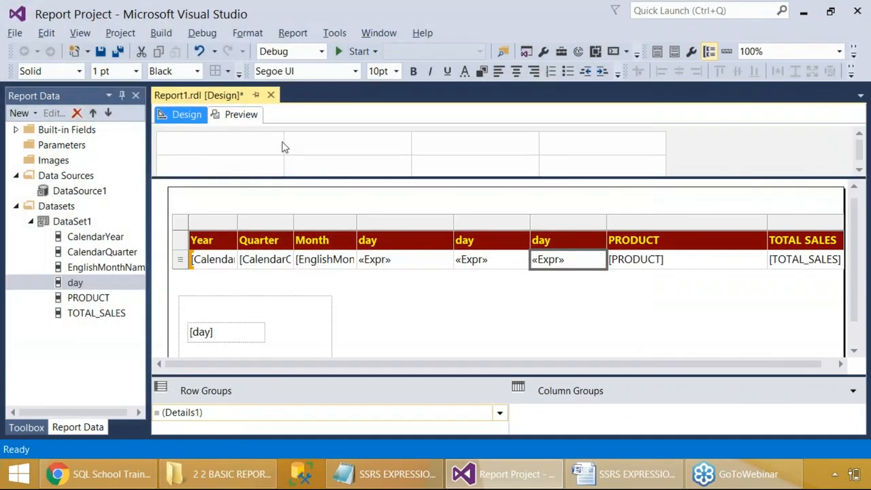
click(242, 114)
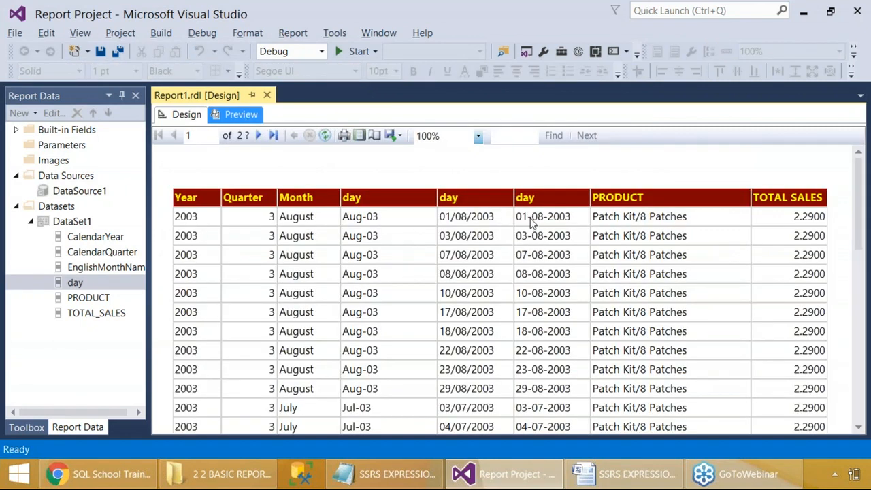
key(ctrl)
key(ctrl)
key(ctrl)
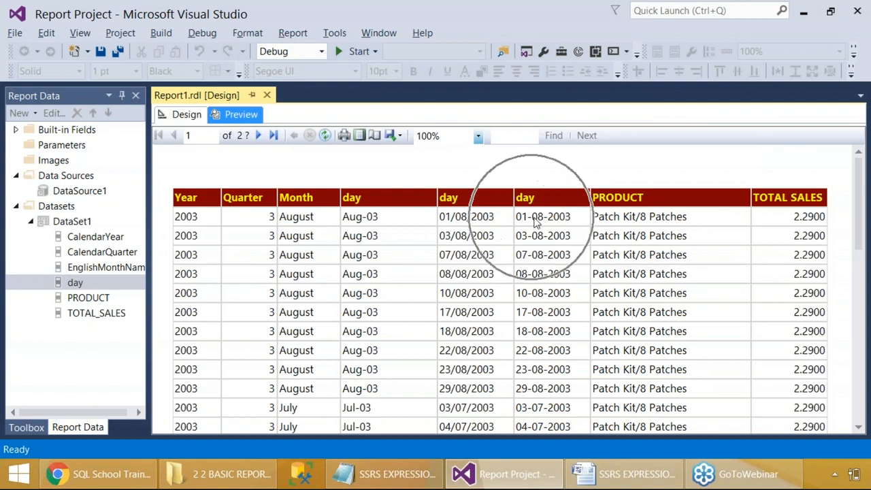
key(Print)
drag(0, 25, 848, 428)
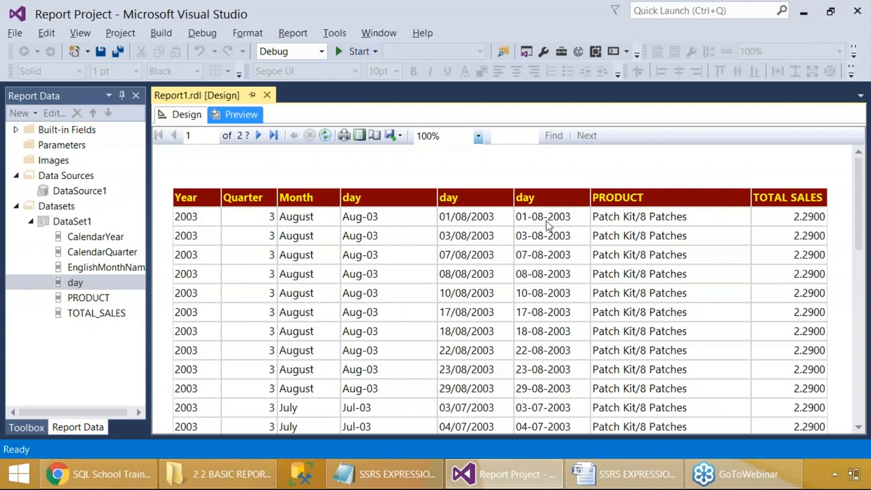
Select the full three-line "MMMM" and " Week " expression under STEP 7 in the Word notes.
click(610, 476)
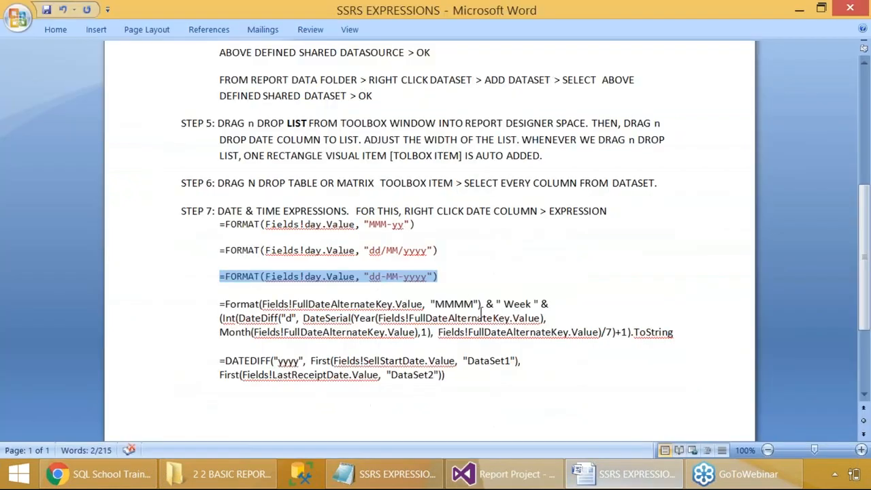
click(474, 286)
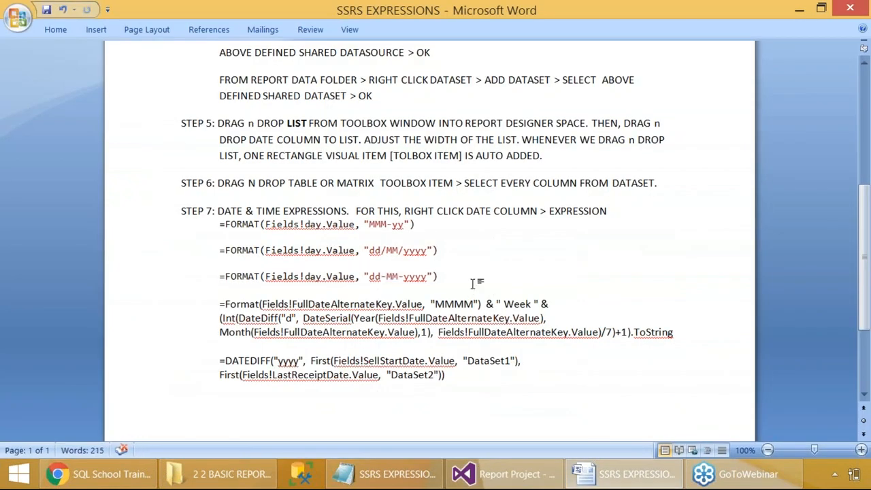
double_click(653, 333)
drag(521, 339, 215, 304)
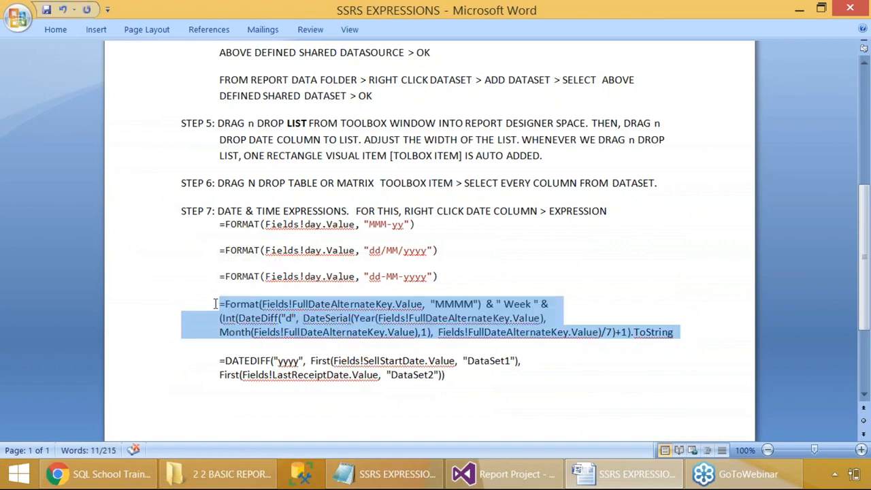
Return to the report design in Visual Studio, add the day field as a fourth day column before PRODUCT, and take a screen capture.
click(486, 474)
click(194, 116)
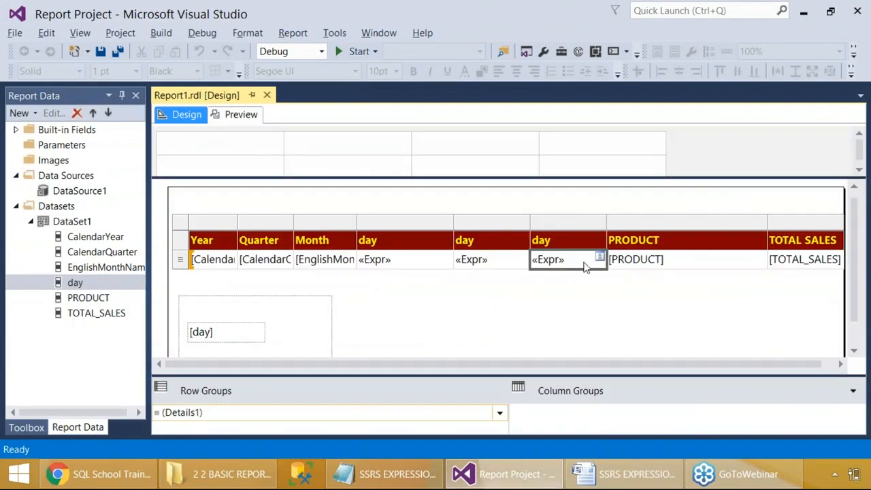
right_click(305, 226)
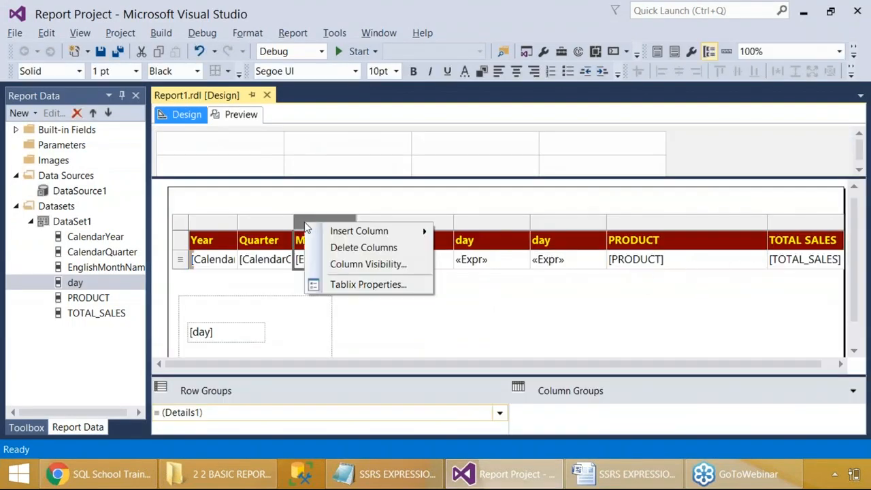
click(267, 286)
drag(71, 287, 609, 266)
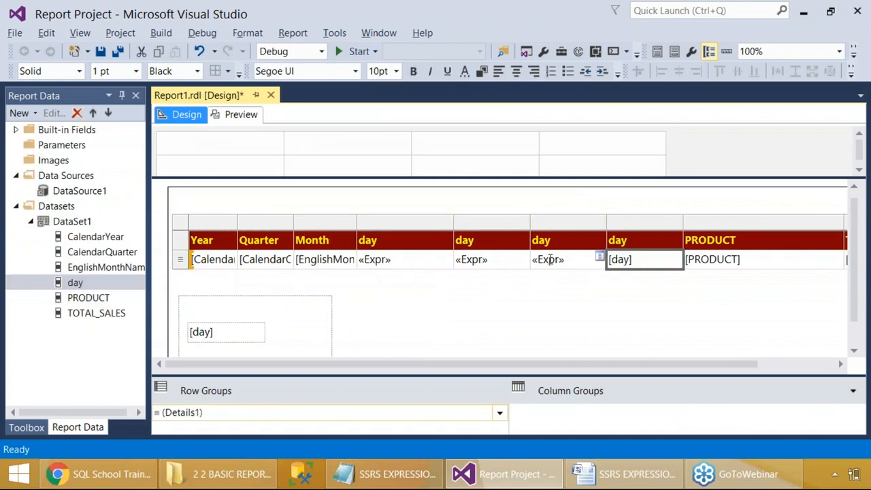
click(426, 238)
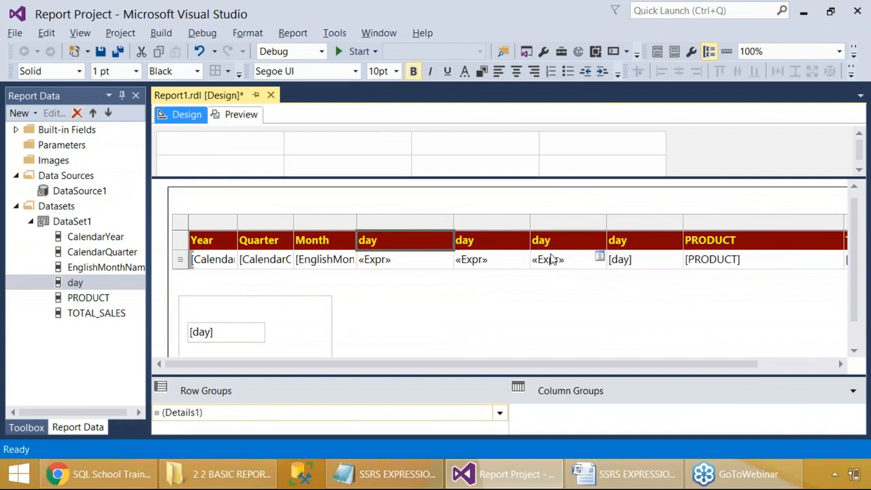
key(Print)
drag(1, 1, 795, 411)
Replace the fourth day cell's expression with the "MMMM" and " Week " expression copied from Word, capturing the expression editor before the change.
right_click(647, 260)
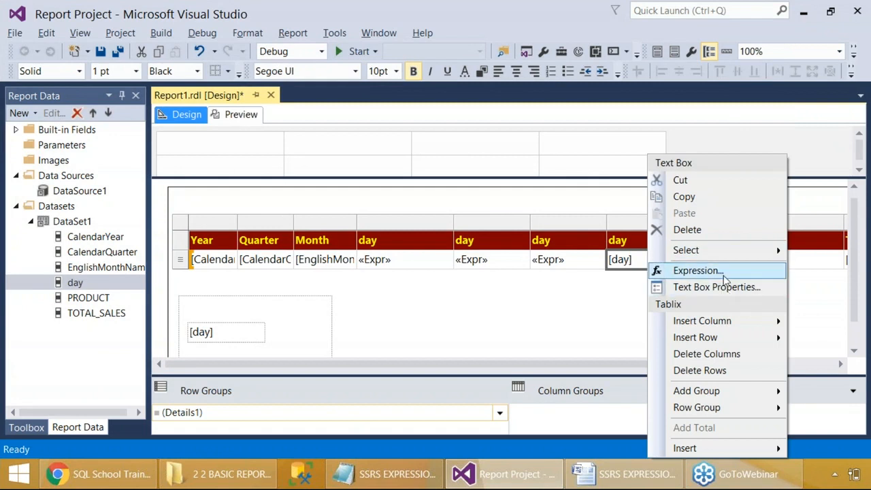
key(Escape)
right_click(658, 260)
click(701, 271)
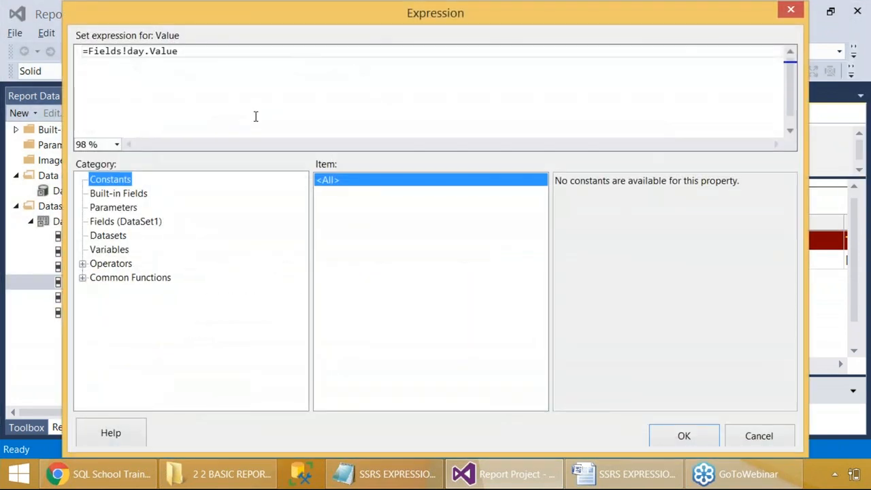
key(Print)
drag(1, 1, 803, 444)
click(615, 473)
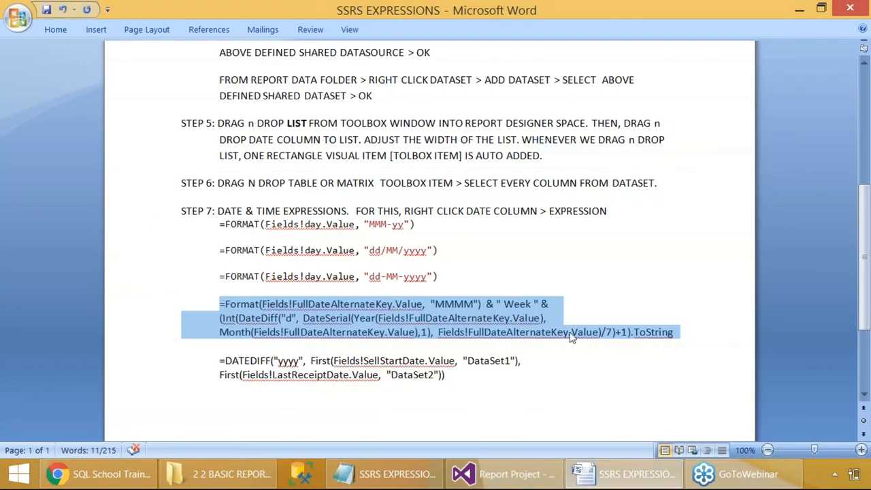
key(ctrl+c)
key(alt+Tab)
click(229, 70)
key(ctrl+a)
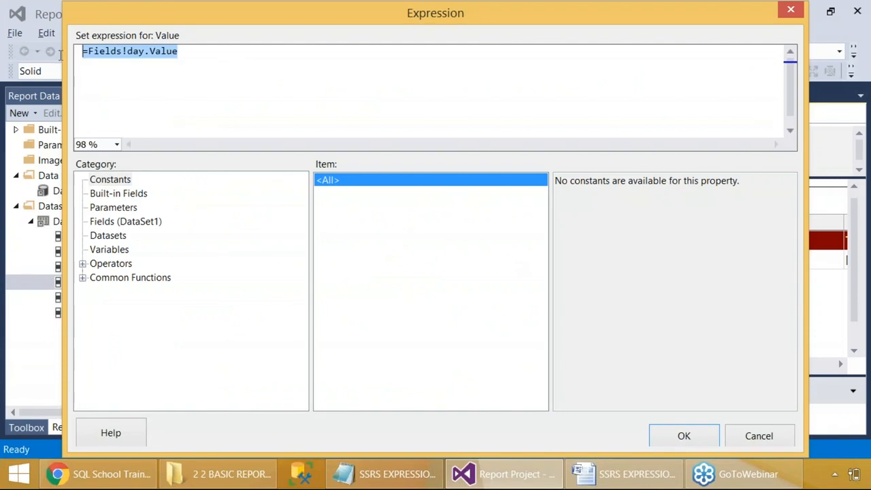
key(ctrl+v)
Replace the field name in all four Fields references of the fourth day cell's expression with day.
drag(167, 52, 281, 52)
text(day)
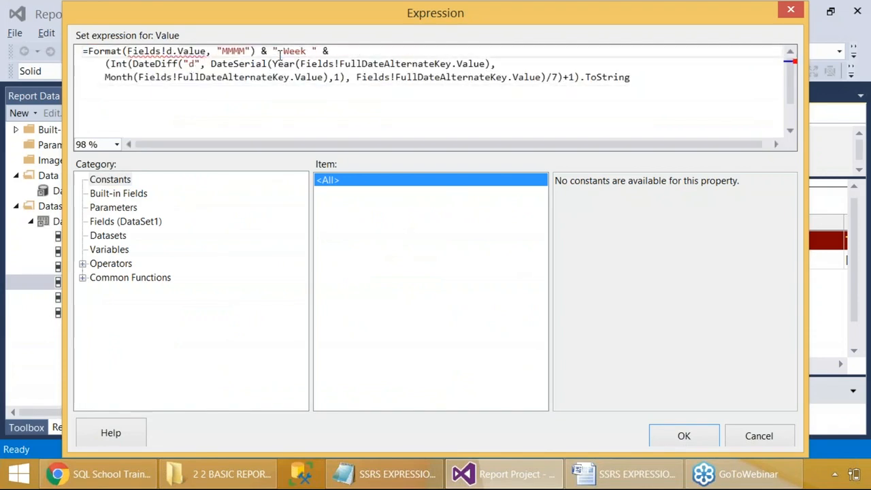
double_click(225, 113)
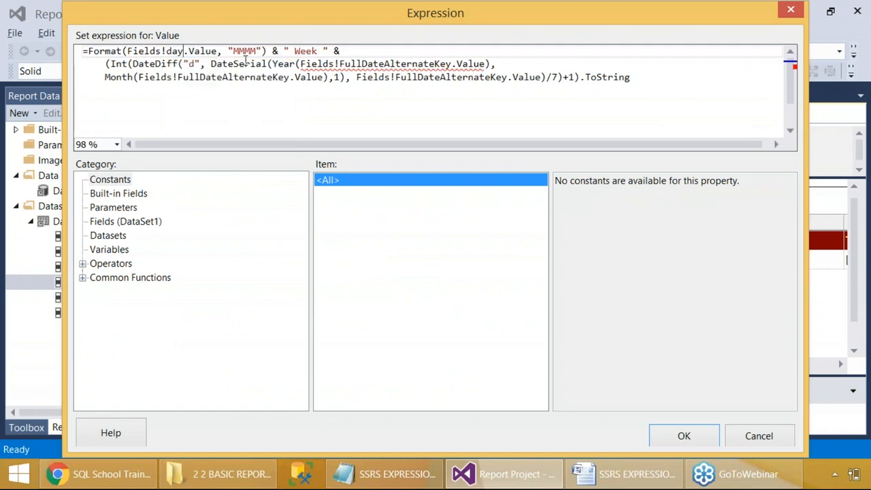
double_click(374, 64)
text(day)
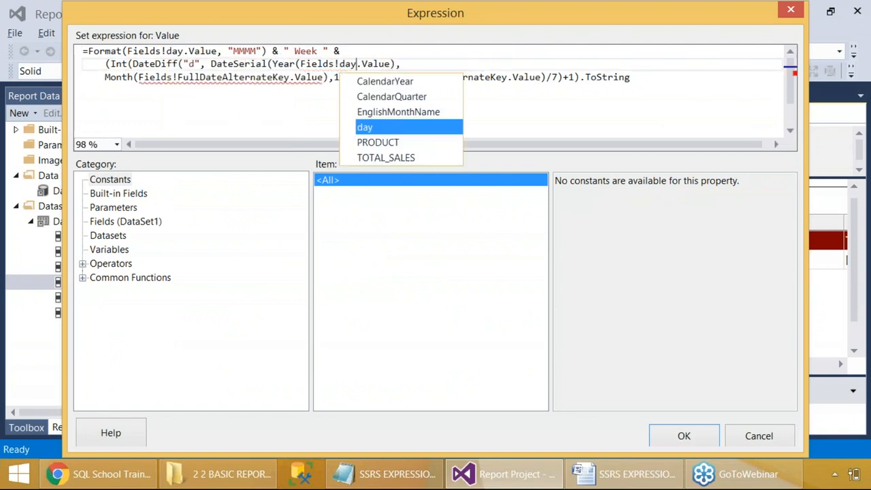
double_click(192, 78)
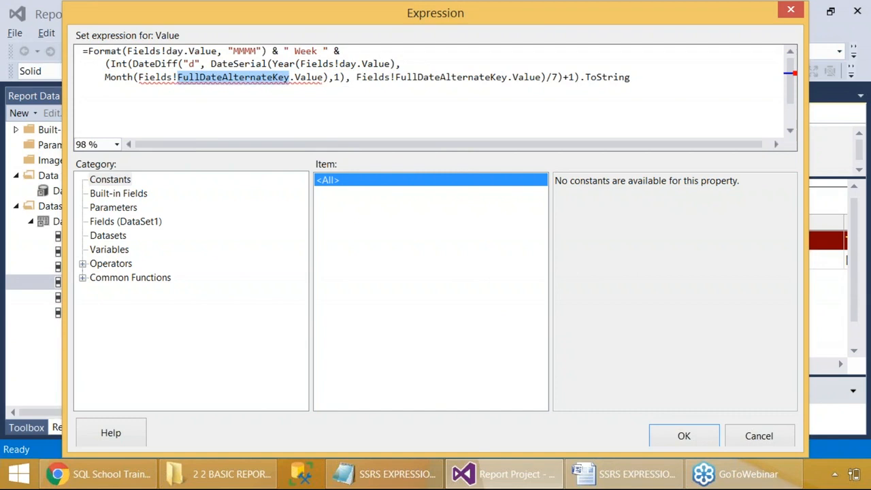
text(day)
double_click(337, 78)
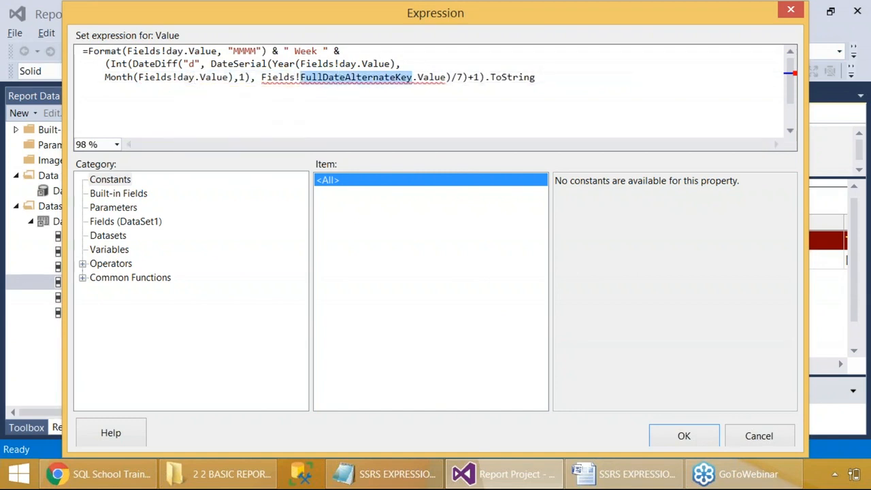
text(day)
click(239, 112)
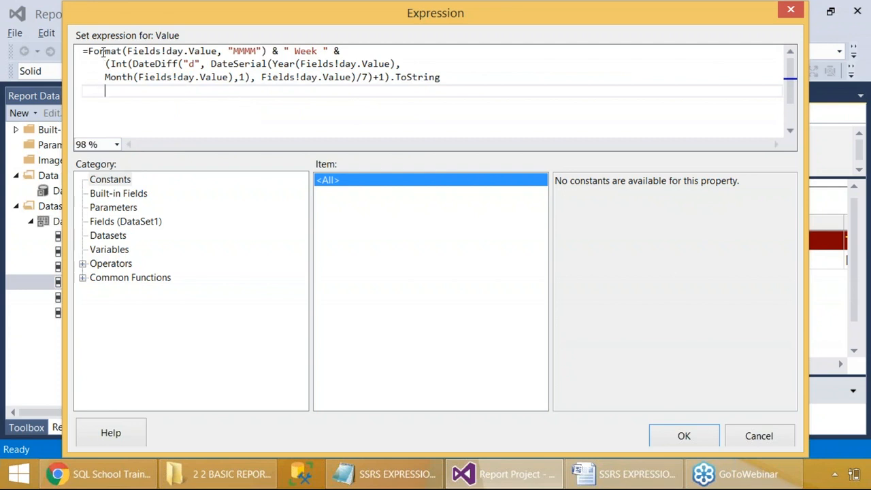
Highlight "MMMM" and Week in the edited expression and take a screen capture of the expression editor.
double_click(244, 52)
double_click(307, 52)
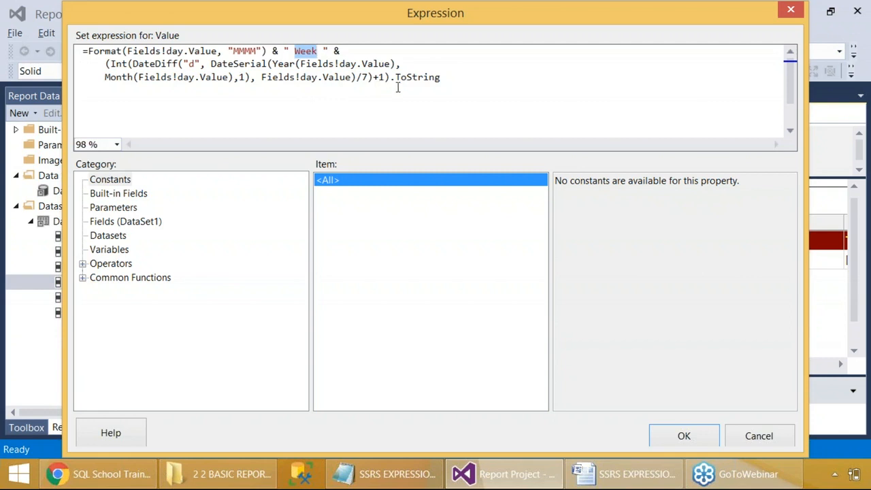
key(Print)
drag(2, 6, 736, 434)
click(689, 439)
Copy the full edited expression over the "MMMM" and " Week " expression under STEP 7 in the Word notes and save the document.
drag(423, 89, 64, 53)
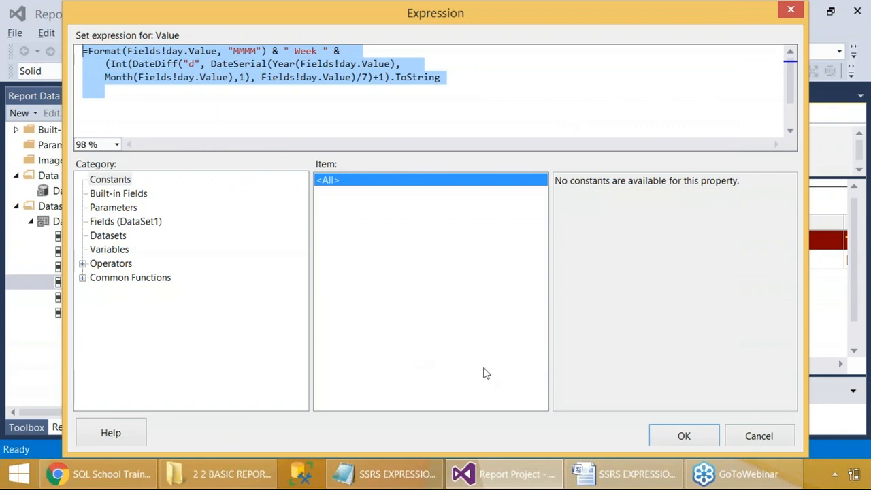
click(622, 474)
key(ctrl+v)
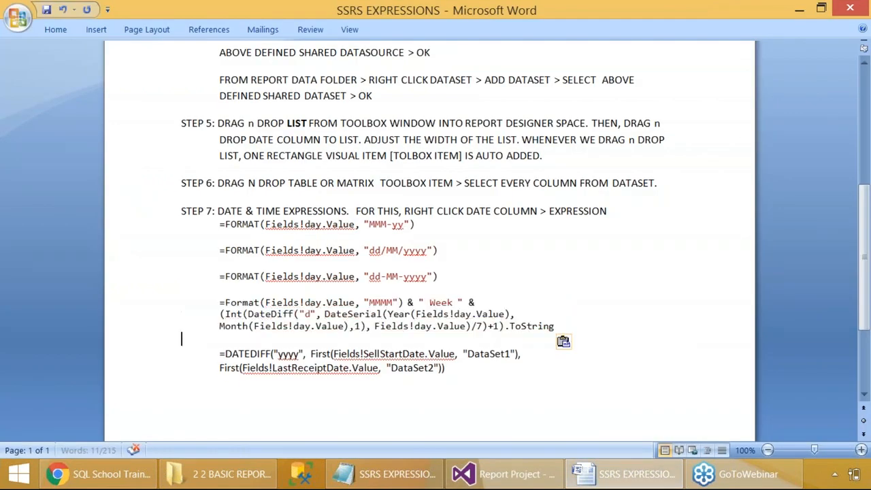
key(ctrl+s)
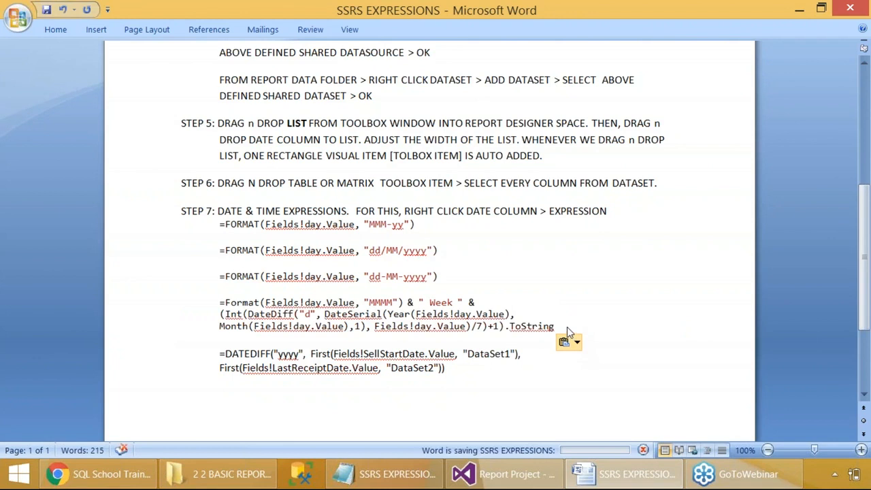
Return to Visual Studio, apply the fourth day cell's expression, save the report, and capture its preview.
key(alt+Tab)
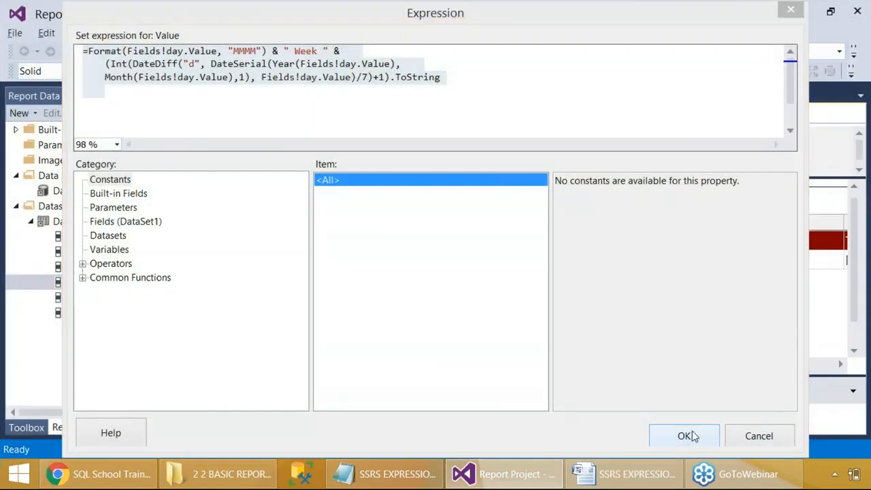
click(683, 436)
key(ctrl+s)
click(241, 114)
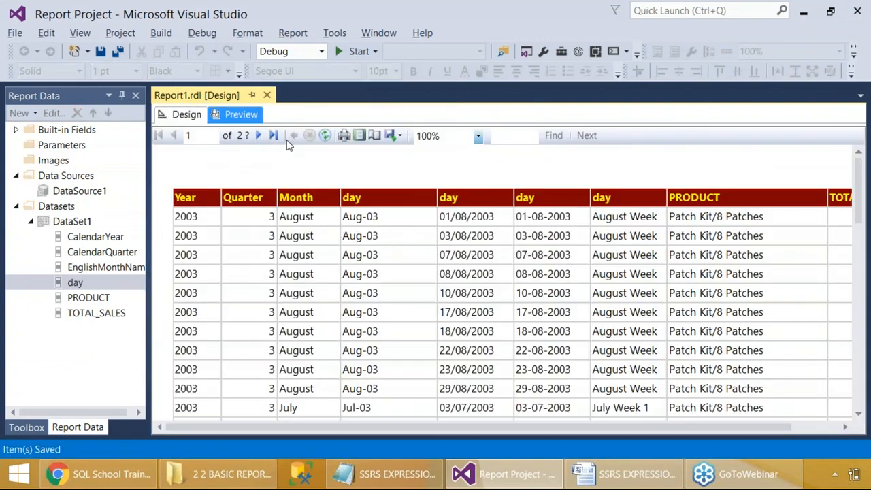
key(Print)
drag(34, 7, 767, 416)
Examine the month and week values in the report preview against the "MMMM" and " Week " expression in the Word notes.
scroll(649, 271, down, 5)
scroll(649, 270, down, 5)
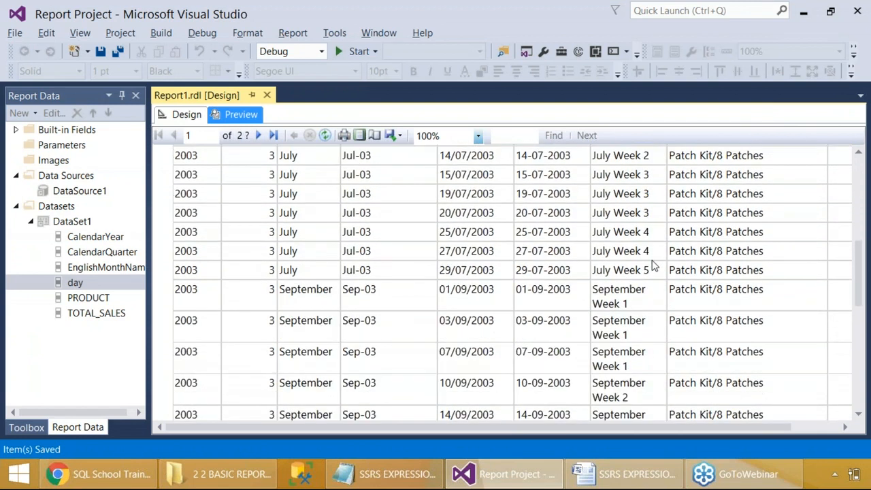
scroll(653, 265, down, 6)
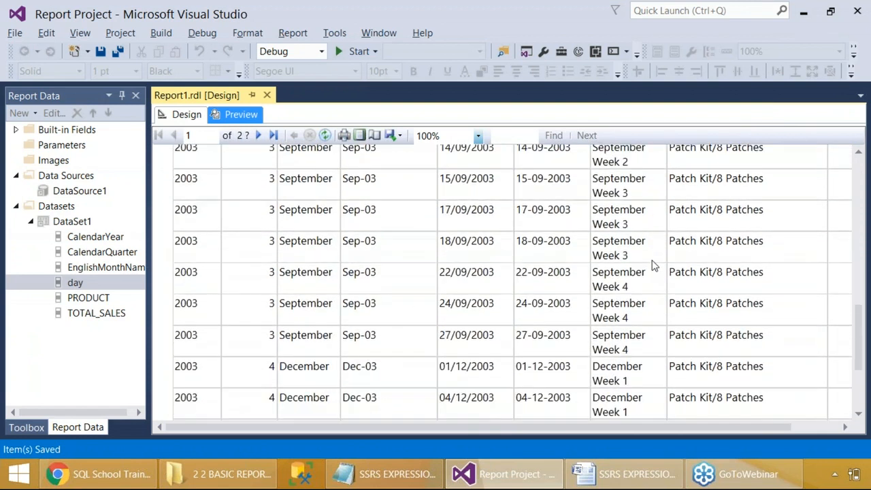
scroll(651, 266, down, 5)
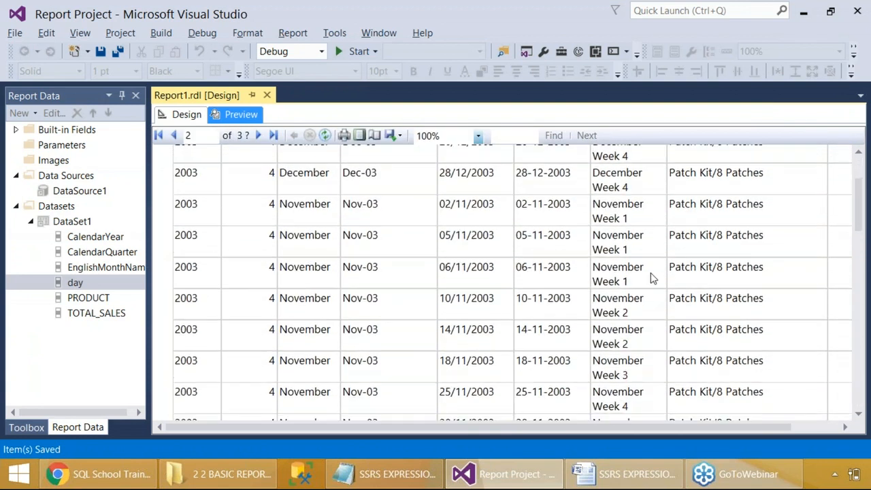
scroll(632, 253, down, 2)
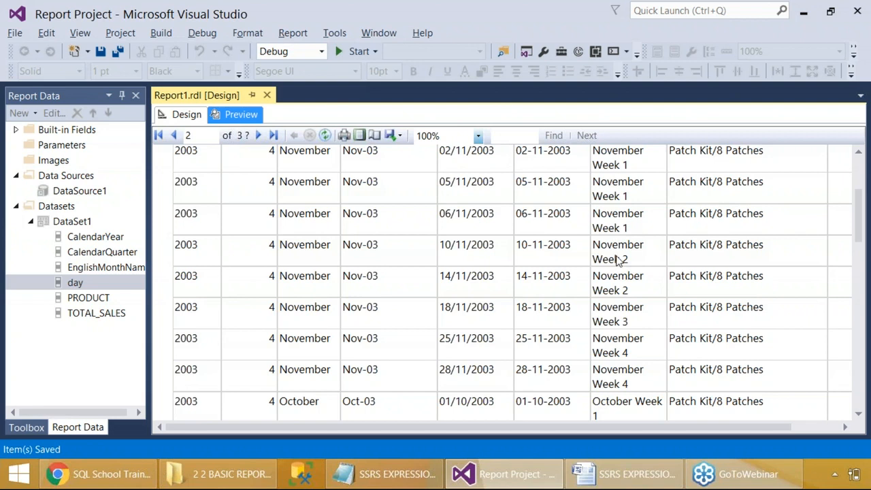
key(alt+Tab)
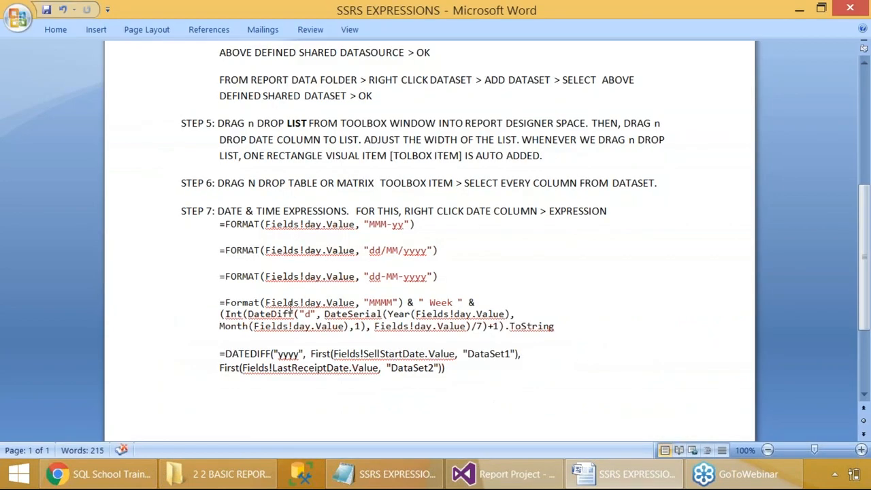
double_click(387, 303)
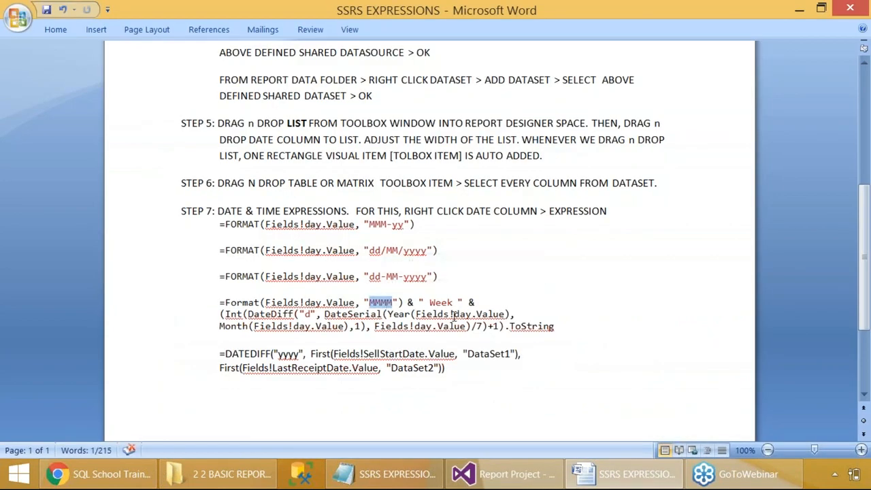
double_click(441, 304)
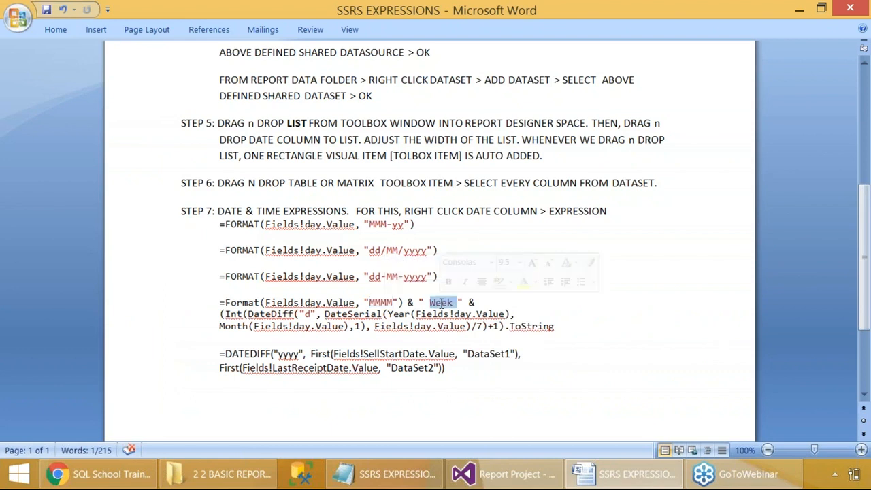
click(466, 337)
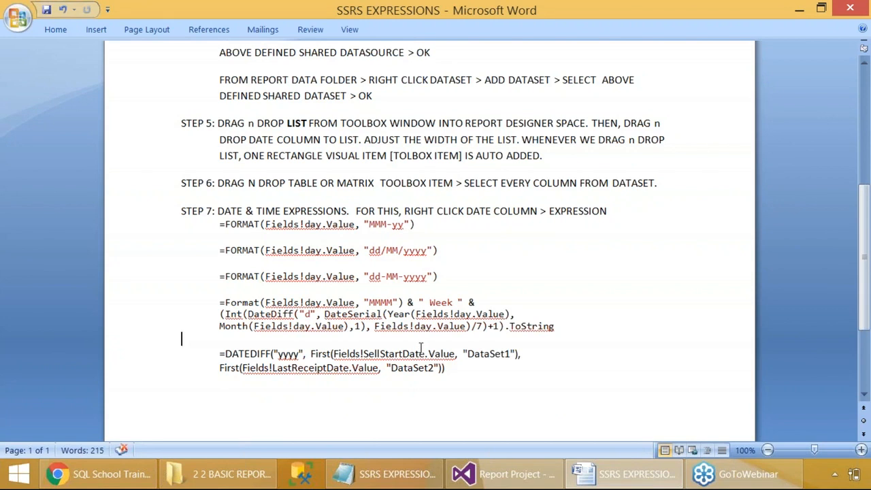
key(alt+Tab)
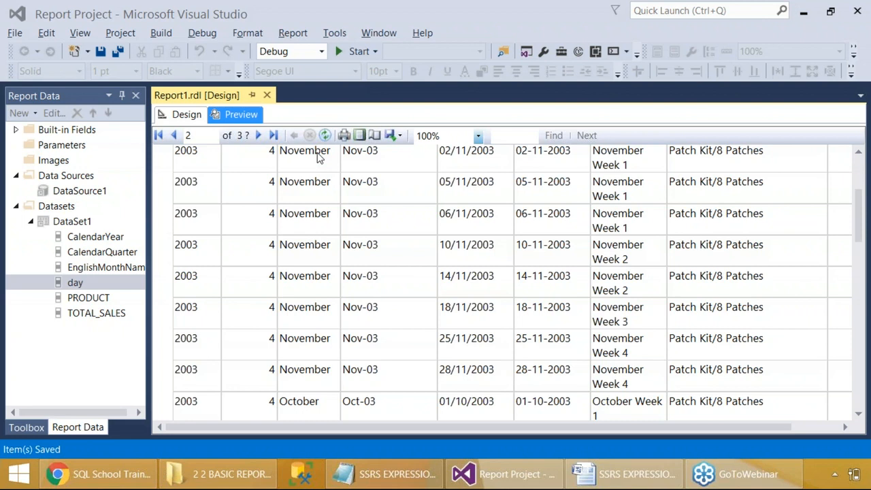
Review the parts of the DATEDIFF expression in the Word notes, select both its lines, and take a screen capture.
key(alt+Tab)
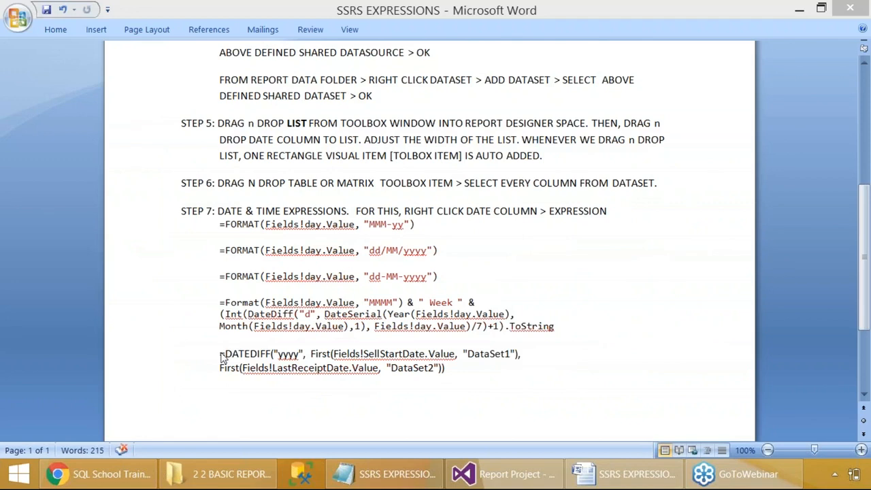
drag(220, 354, 261, 351)
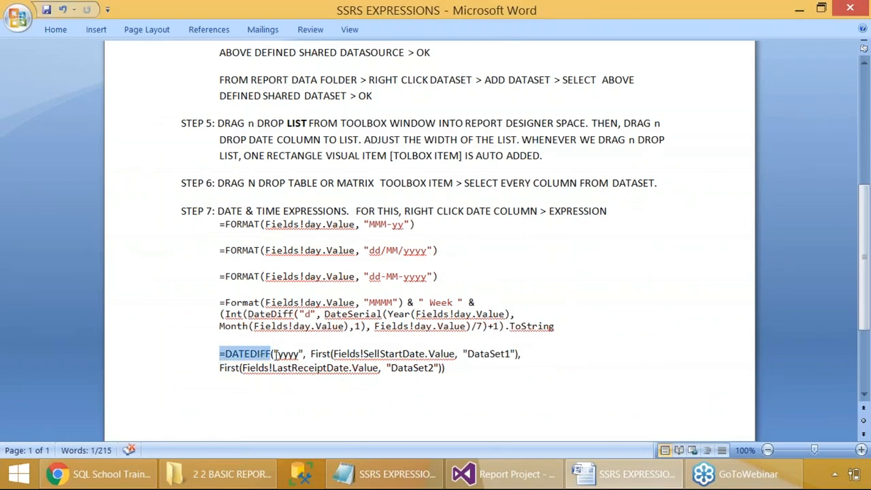
double_click(289, 355)
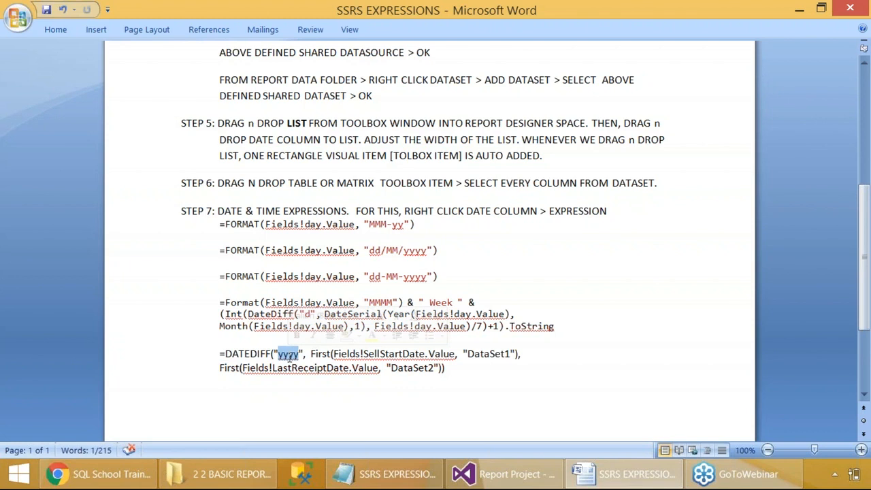
double_click(384, 355)
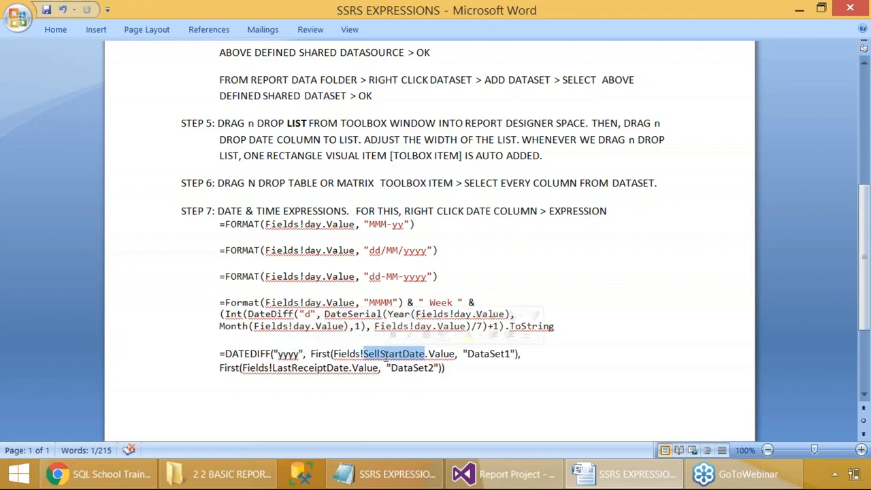
double_click(314, 367)
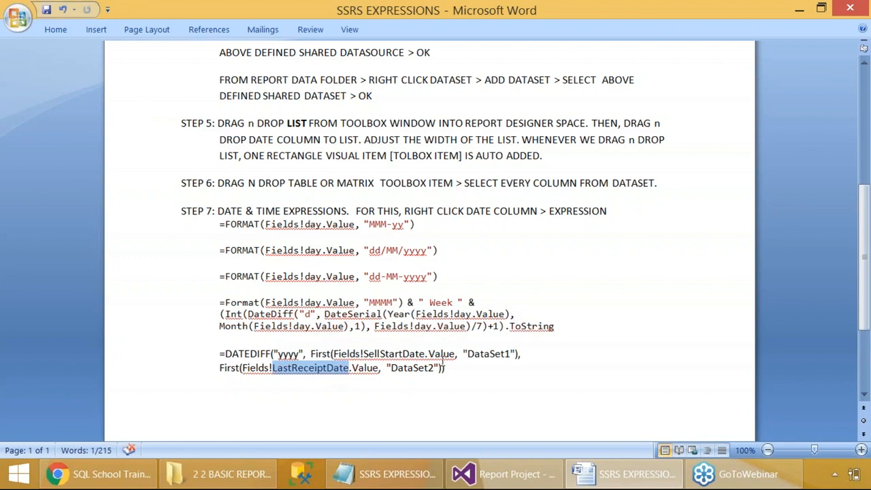
drag(466, 370, 219, 358)
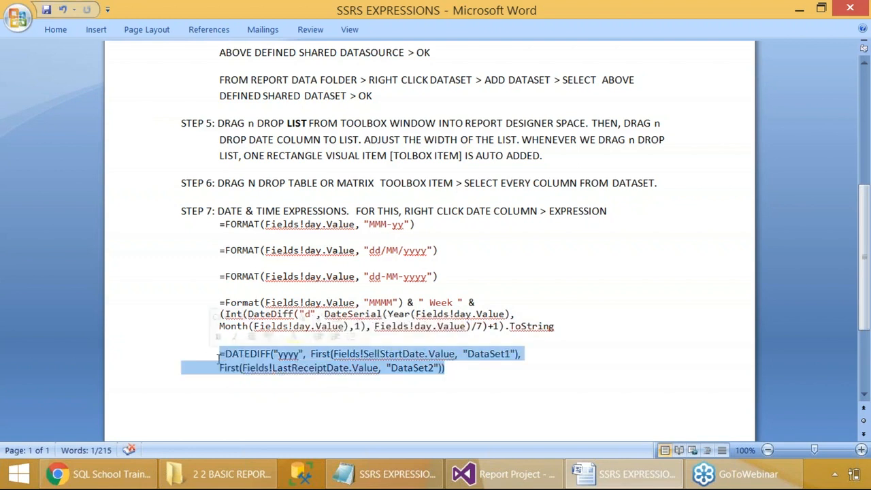
click(466, 382)
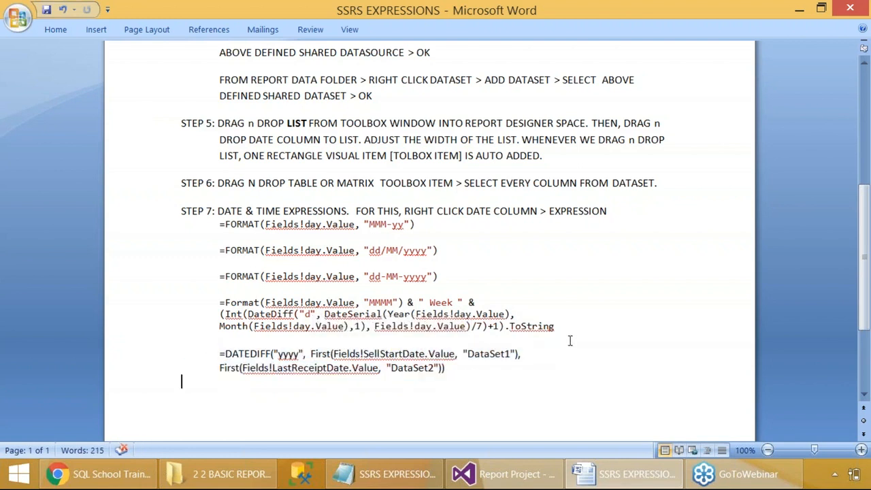
drag(476, 372, 195, 351)
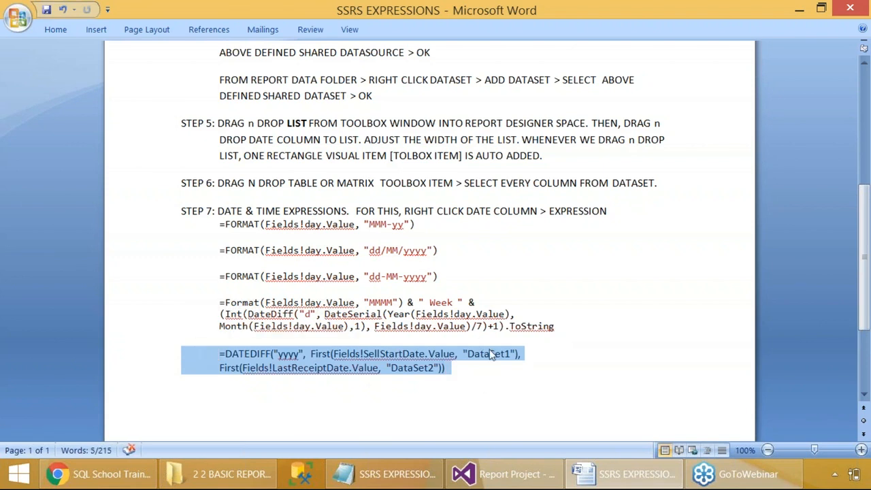
key(Print)
drag(152, 191, 658, 410)
Return to Visual Studio, switch the report to design view, and start adding a new dataset to the report's Datasets.
click(494, 468)
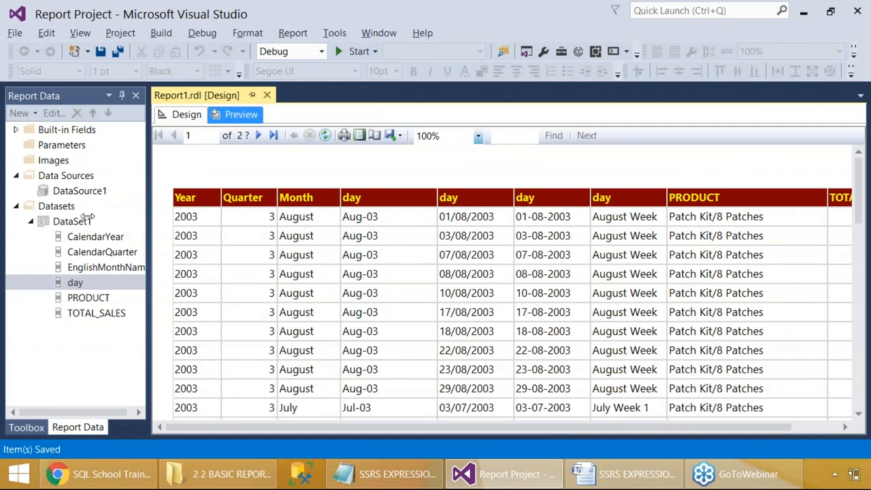
click(184, 114)
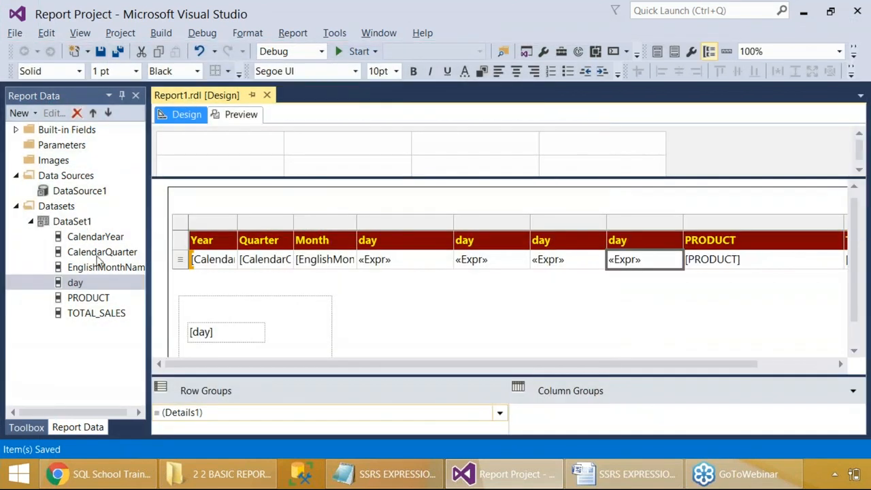
right_click(71, 225)
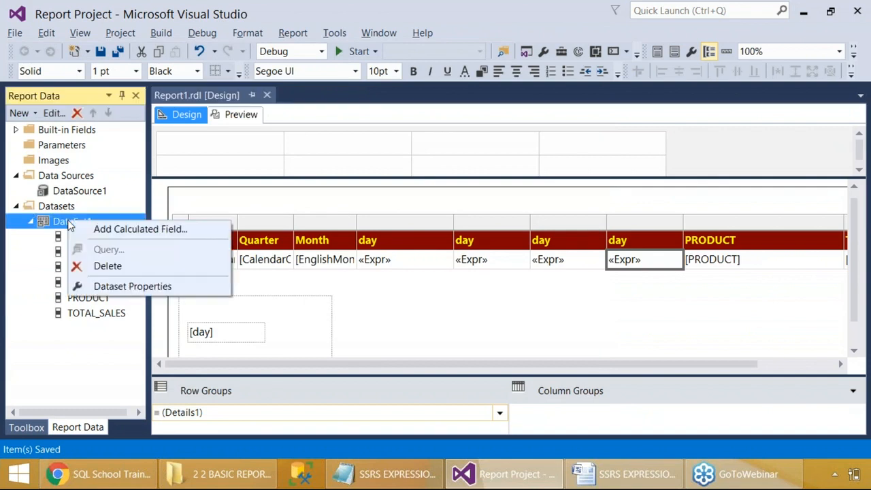
right_click(76, 208)
click(121, 218)
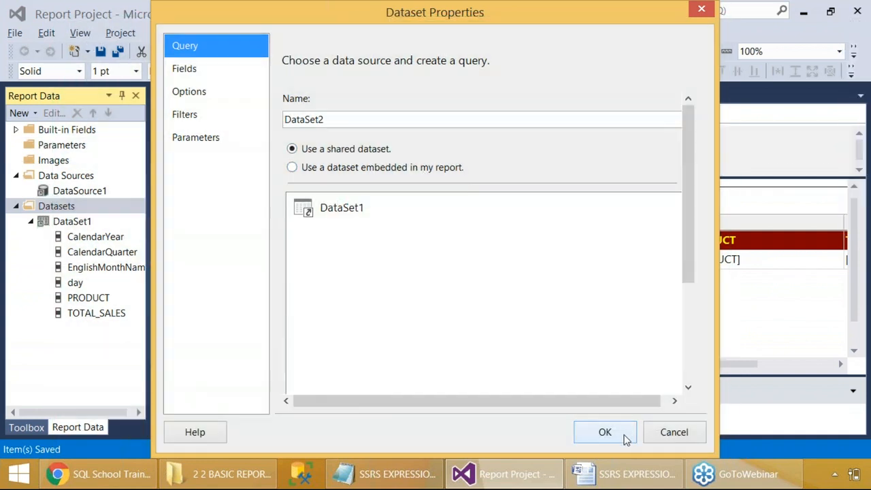
Define DataSet2 as a dataset embedded in the report, with DataSource1 as its data source.
click(620, 432)
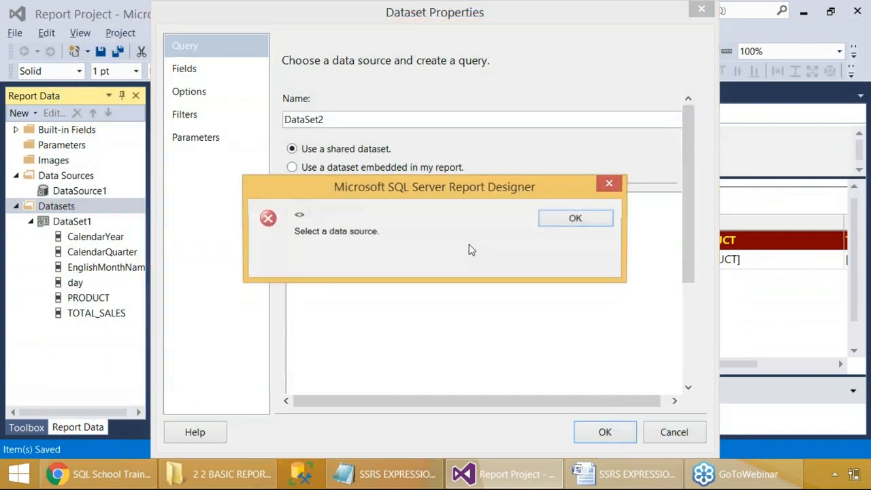
click(575, 219)
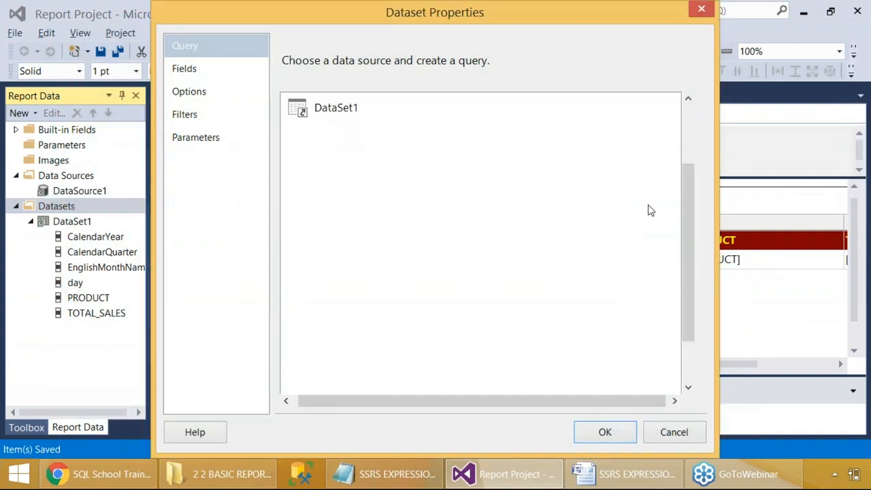
scroll(684, 241, up, 3)
click(370, 170)
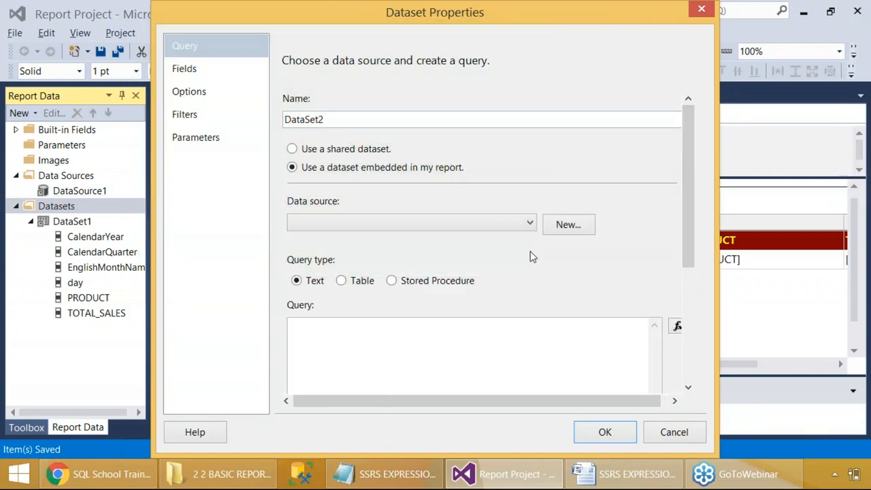
click(479, 224)
click(432, 238)
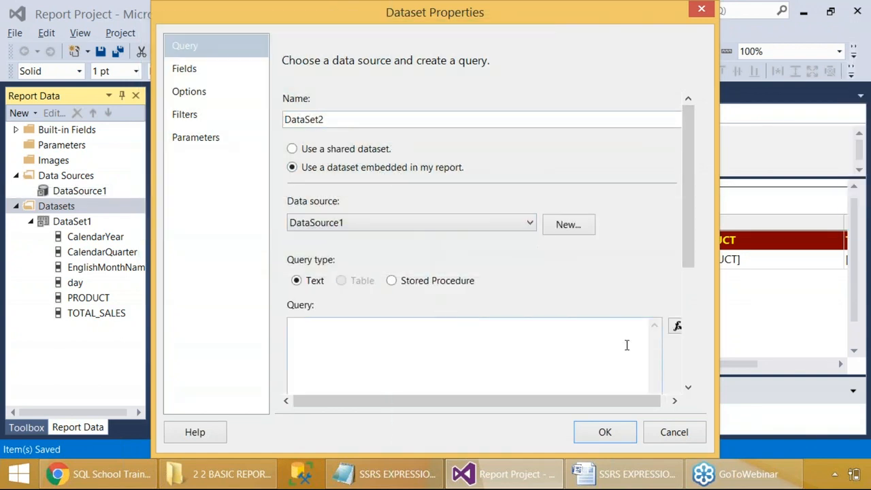
Open the Query Designer for DataSet2's query and take a screen capture of it.
drag(688, 243, 687, 347)
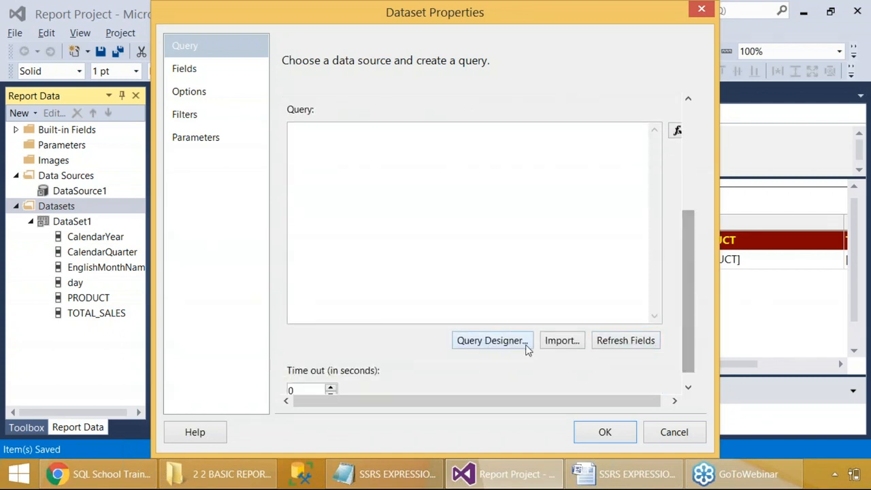
click(491, 340)
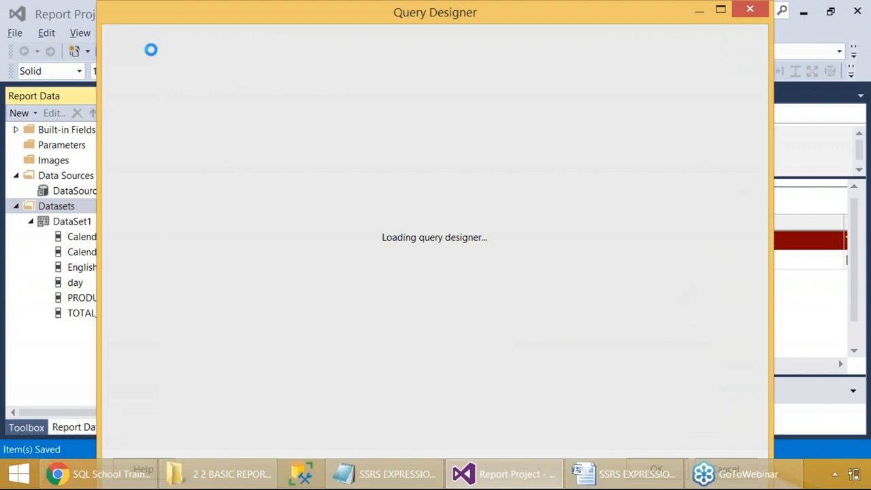
key(Print)
drag(23, 1, 707, 381)
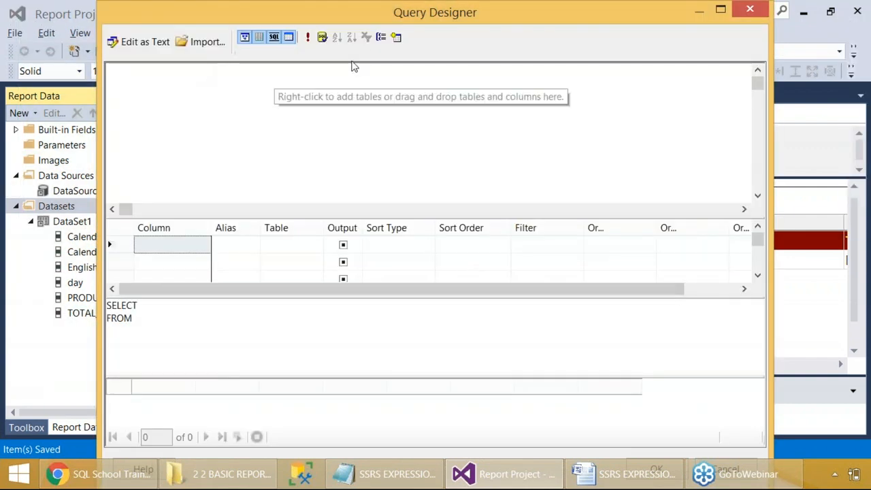
Add the CUSTOMERS_DATA table to the query, capturing the list of available tables before adding it.
click(395, 37)
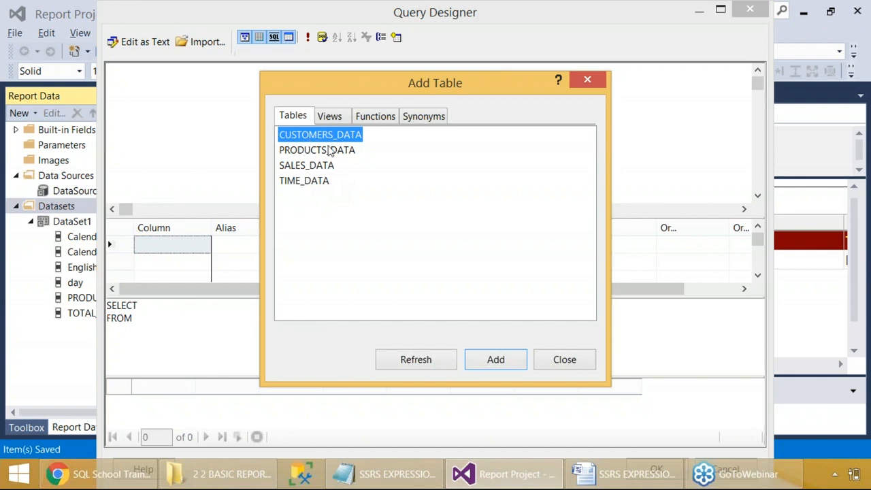
key(Print)
drag(29, 25, 738, 412)
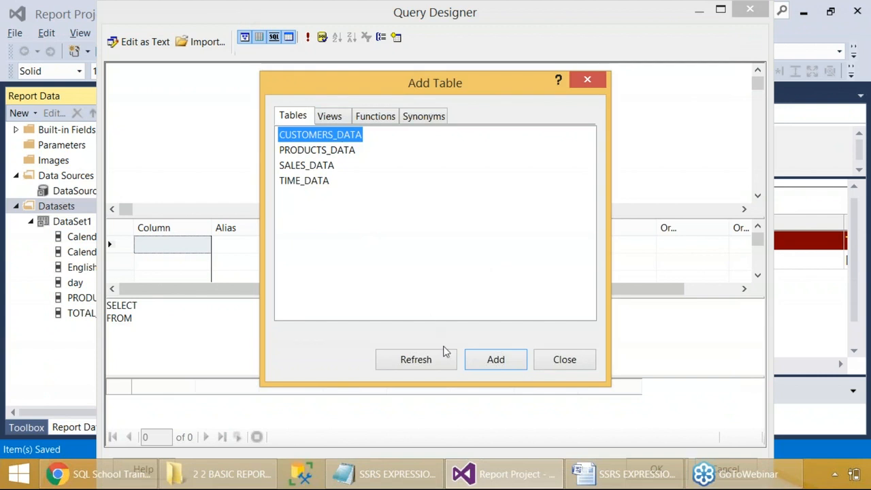
click(494, 364)
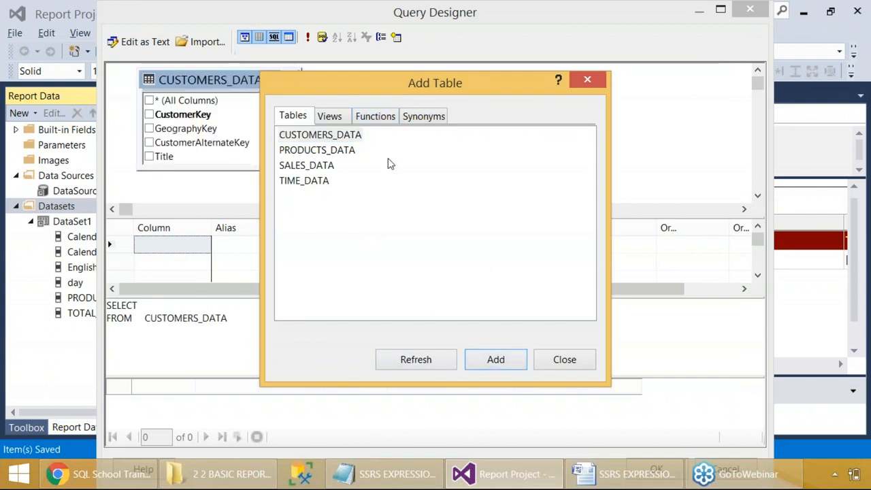
click(564, 359)
Enlarge the CUSTOMERS_DATA table box and include its DateFirstPurchase column in the query output.
drag(298, 170, 478, 201)
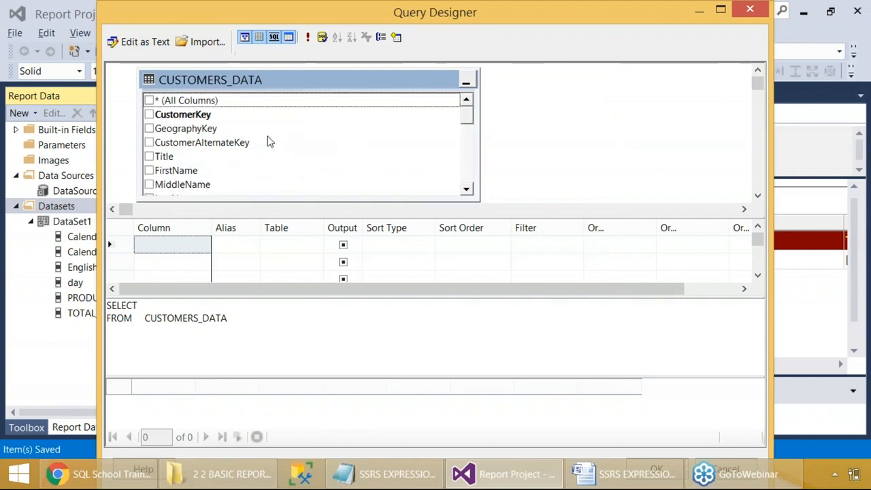
scroll(238, 158, down, 3)
scroll(239, 157, down, 4)
scroll(243, 157, down, 5)
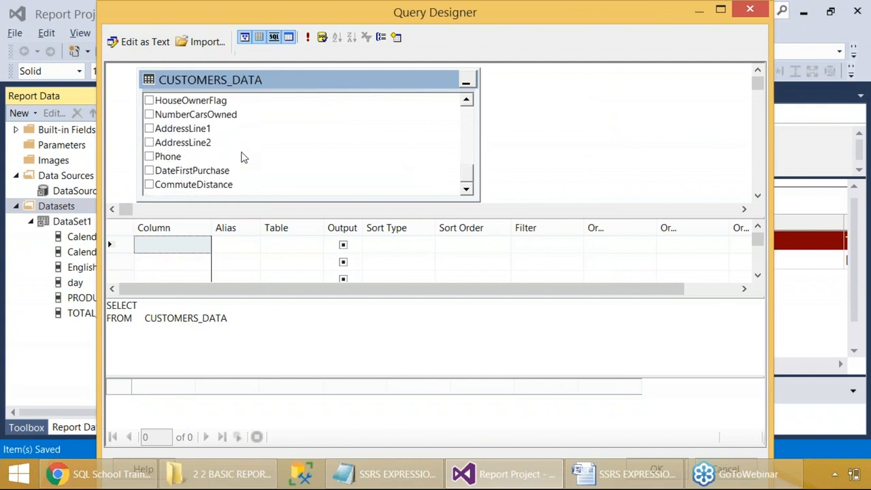
click(164, 172)
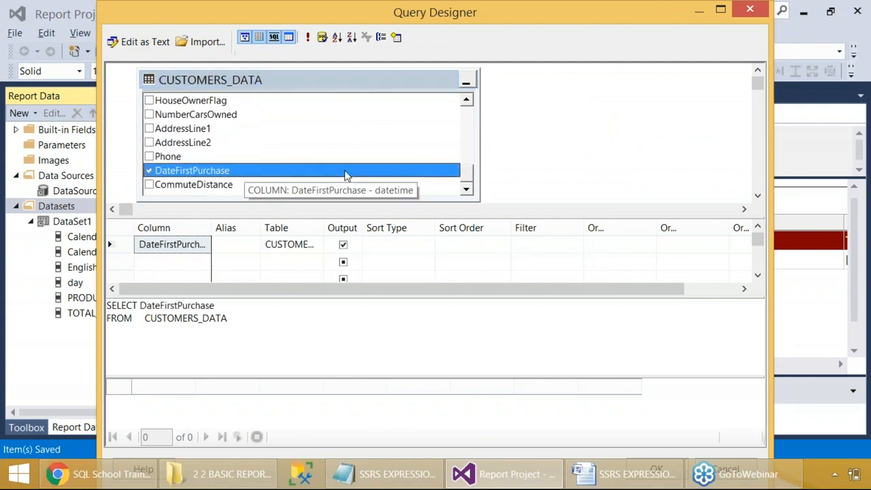
Review the CUSTOMERS_DATA column list for other date columns and take a screen capture of the query with DateFirstPurchase selected.
scroll(315, 170, up, 2)
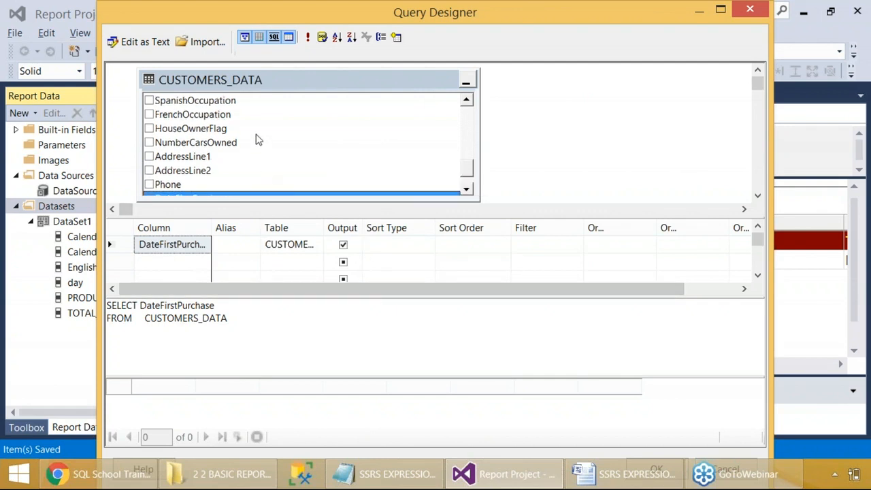
scroll(257, 145, up, 3)
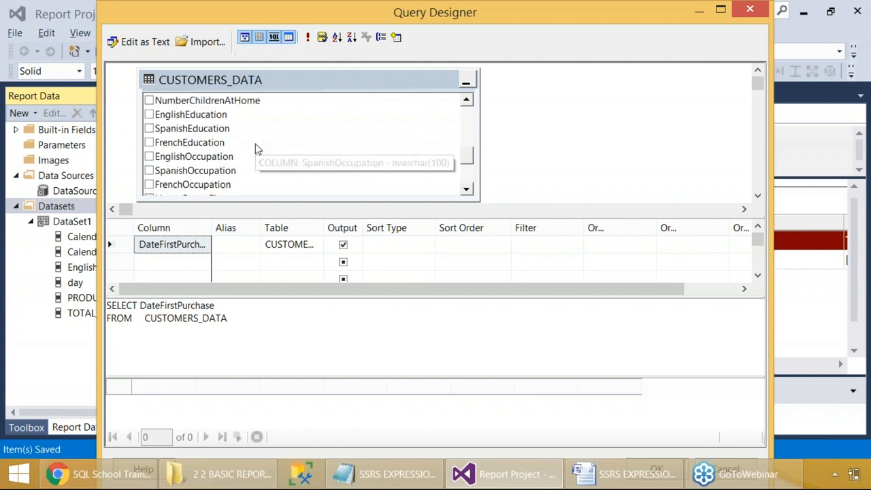
scroll(257, 150, up, 6)
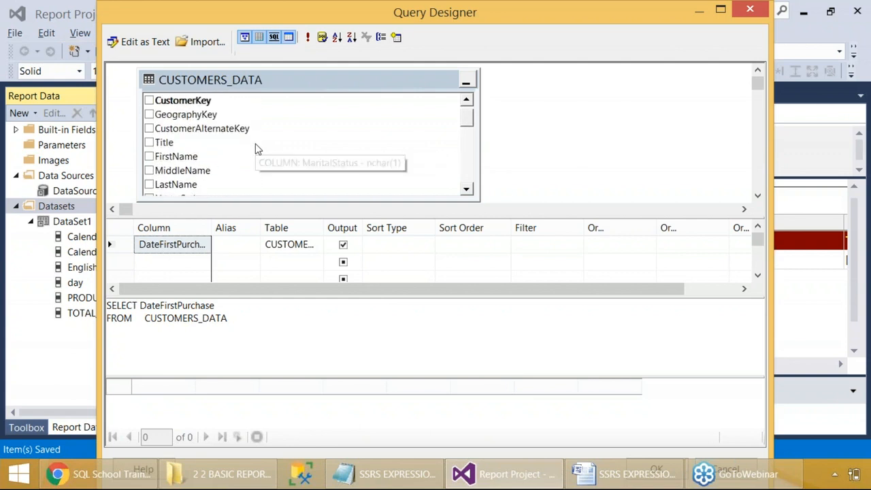
scroll(258, 150, up, 1)
scroll(272, 181, down, 5)
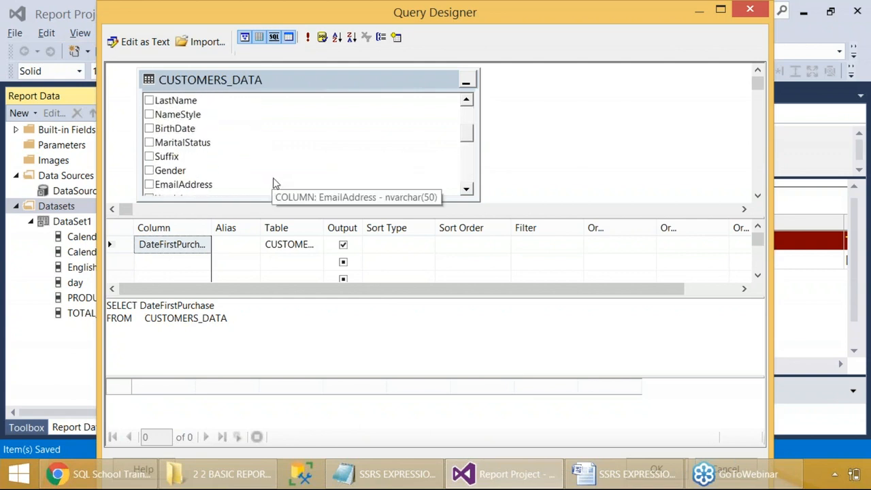
scroll(276, 186, down, 2)
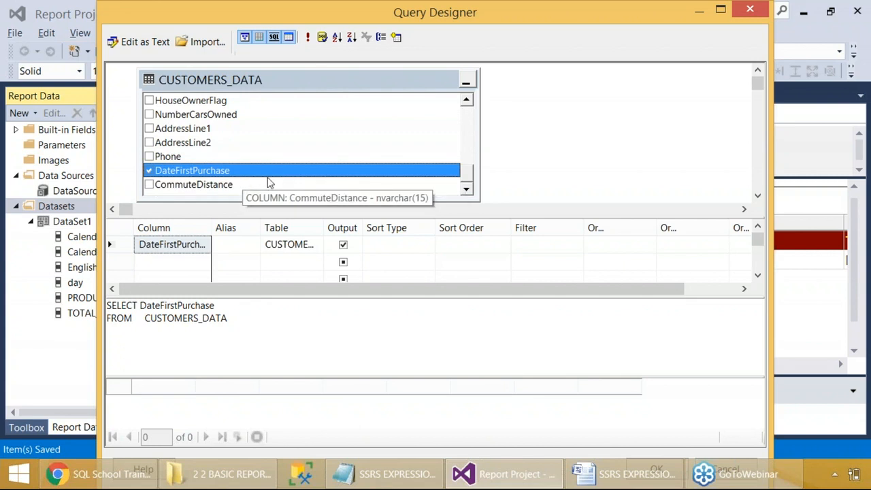
key(Print)
drag(0, 0, 780, 434)
Maximize the Query Designer and add the PRODUCTS_DATA table to the query.
click(719, 9)
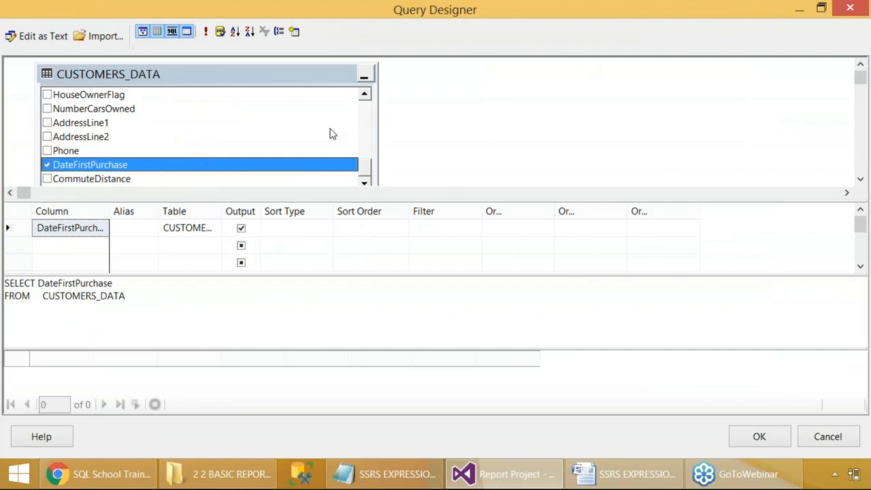
scroll(189, 146, up, 7)
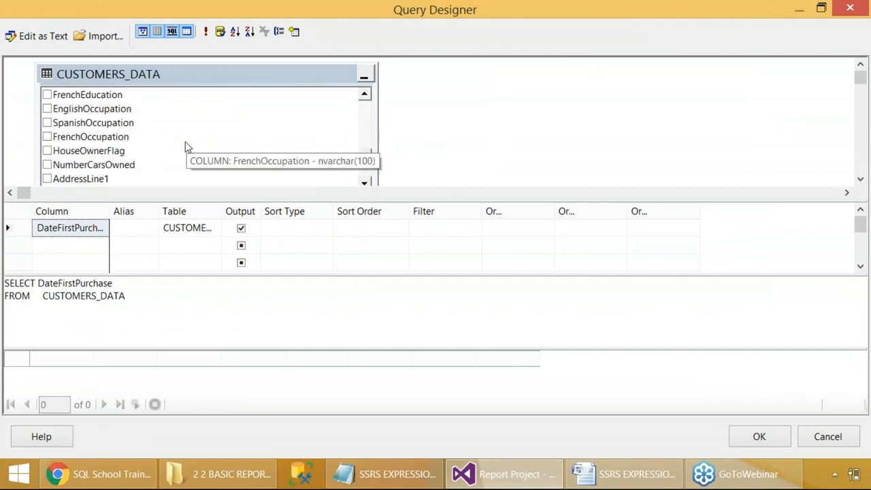
scroll(204, 122, up, 1)
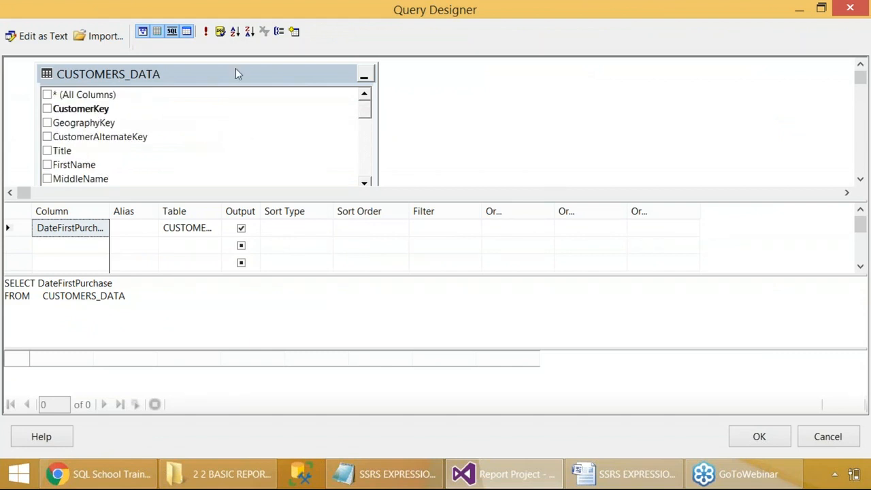
click(295, 32)
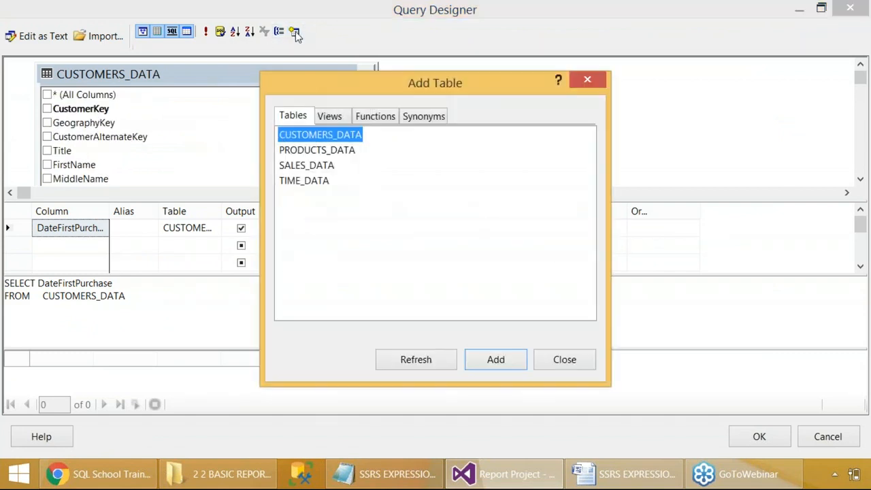
click(329, 151)
click(505, 367)
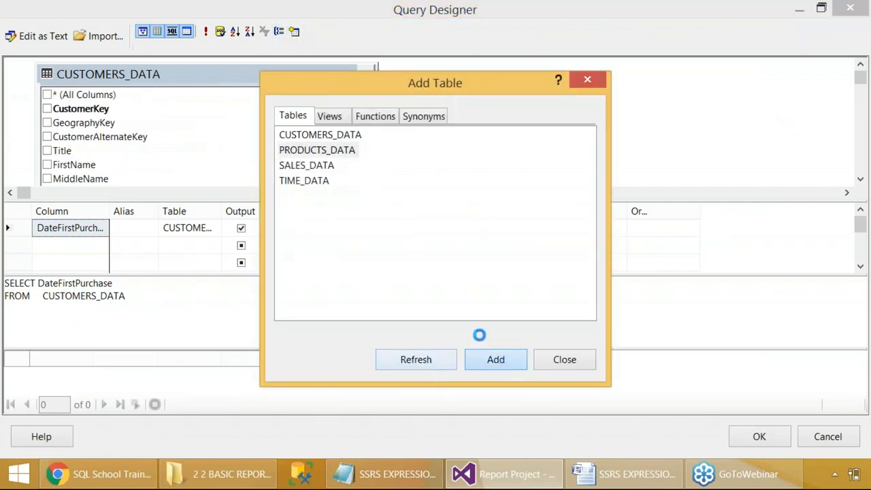
click(537, 361)
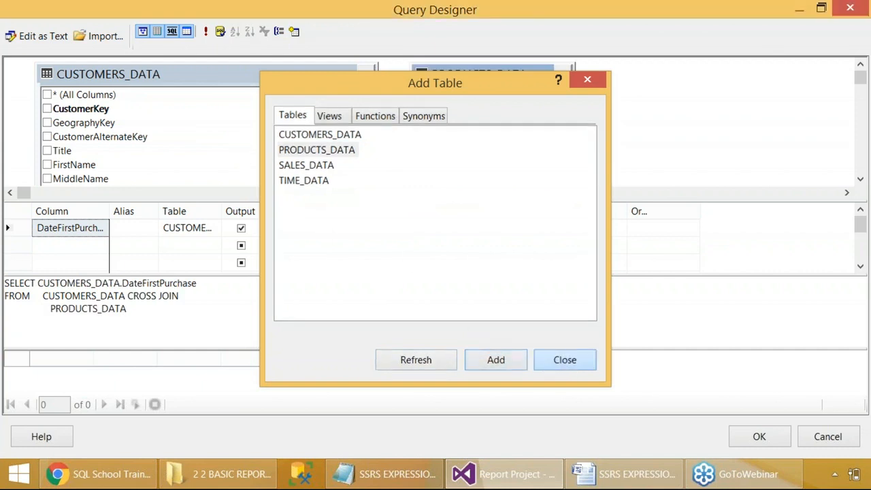
Enlarge the PRODUCTS_DATA table box and examine the column lists of both tables for date columns.
drag(558, 162, 649, 182)
scroll(529, 140, down, 1)
scroll(530, 142, down, 3)
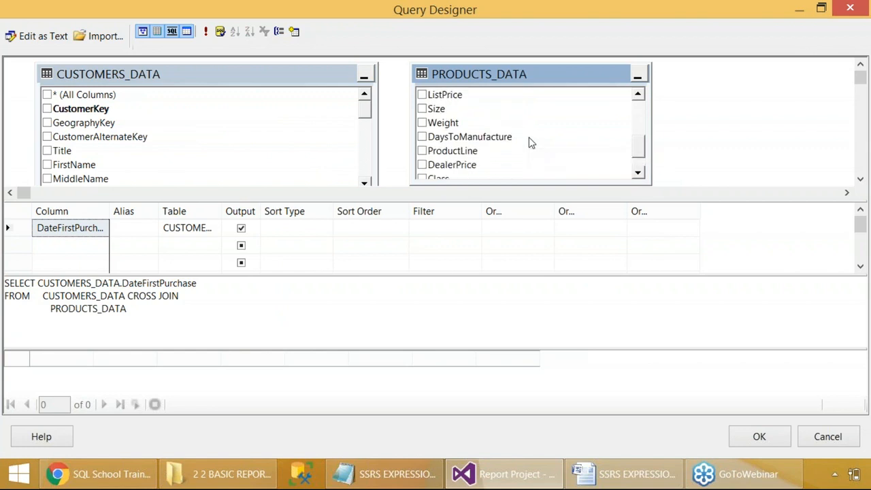
scroll(529, 141, up, 4)
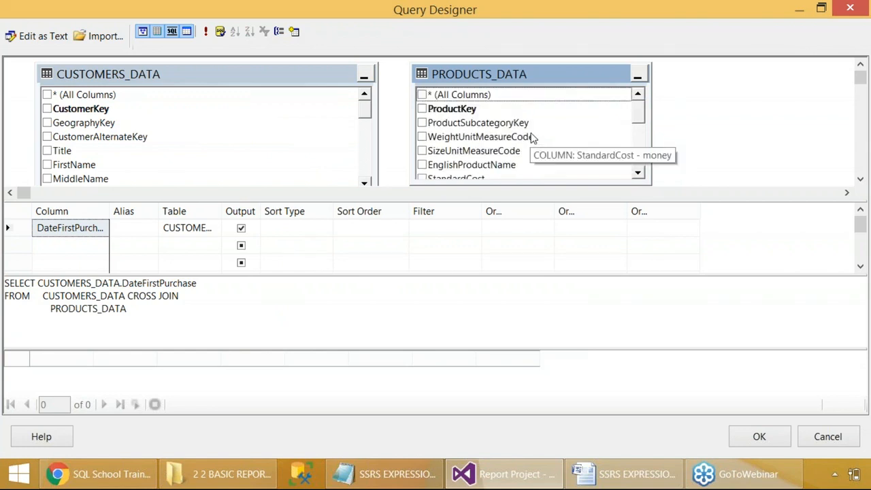
scroll(182, 131, down, 5)
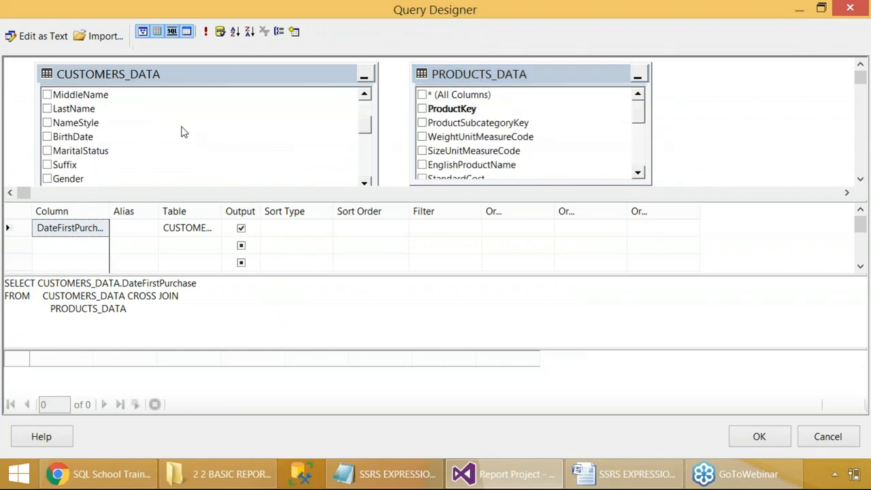
scroll(182, 132, down, 3)
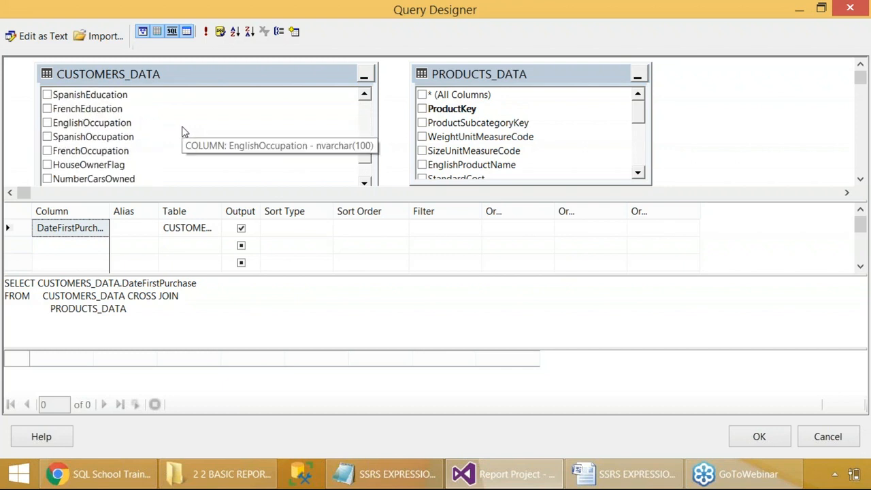
click(119, 166)
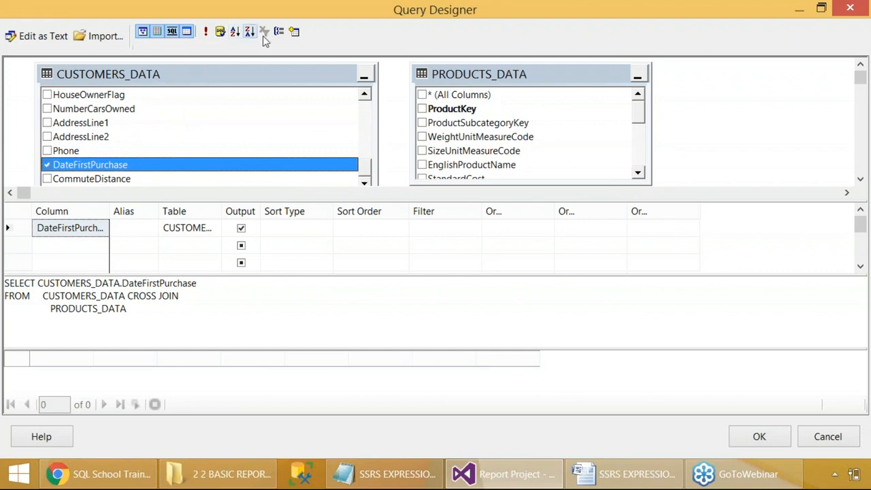
Add the SALES_DATA table to the query alongside CUSTOMERS_DATA and PRODUCTS_DATA.
click(294, 31)
click(322, 170)
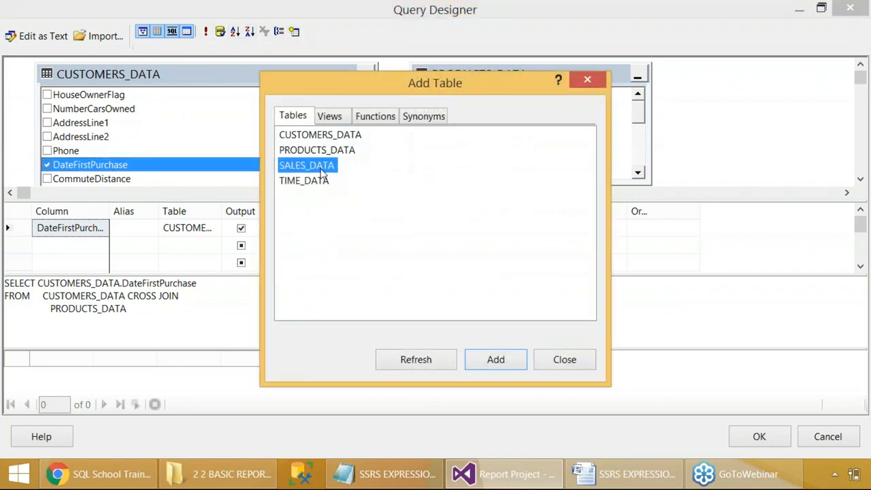
click(517, 360)
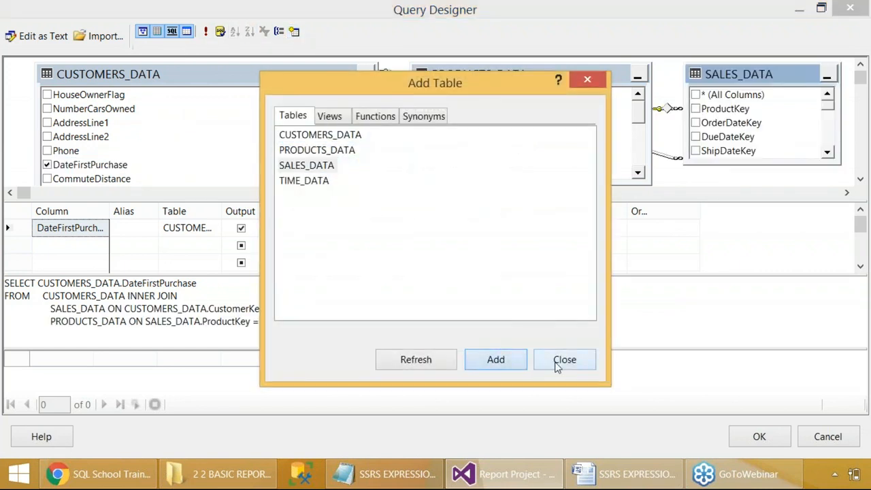
Finish adding tables, enlarge the SALES_DATA table box and examine its column list for date columns.
click(553, 362)
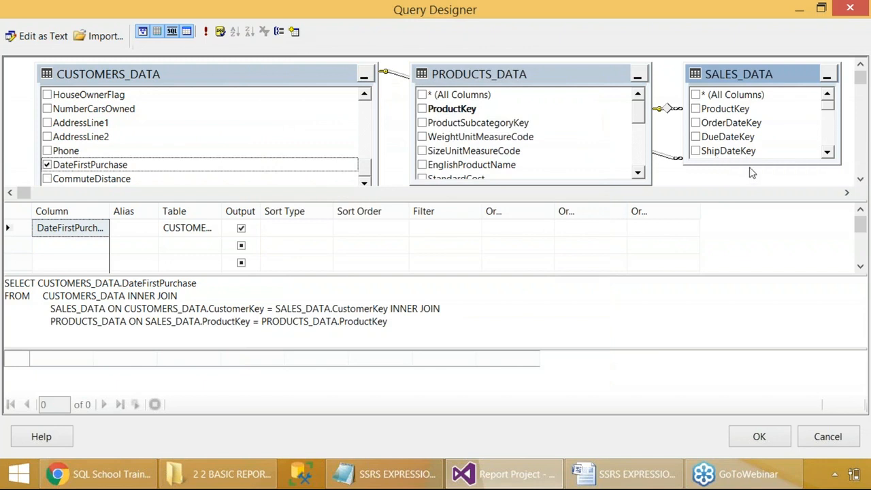
drag(751, 161, 748, 179)
scroll(745, 133, down, 2)
scroll(745, 133, down, 4)
mouse_move(823, 153)
mouse_down()
mouse_move(817, 159)
mouse_move(816, 149)
mouse_up()
scroll(817, 154, up, 5)
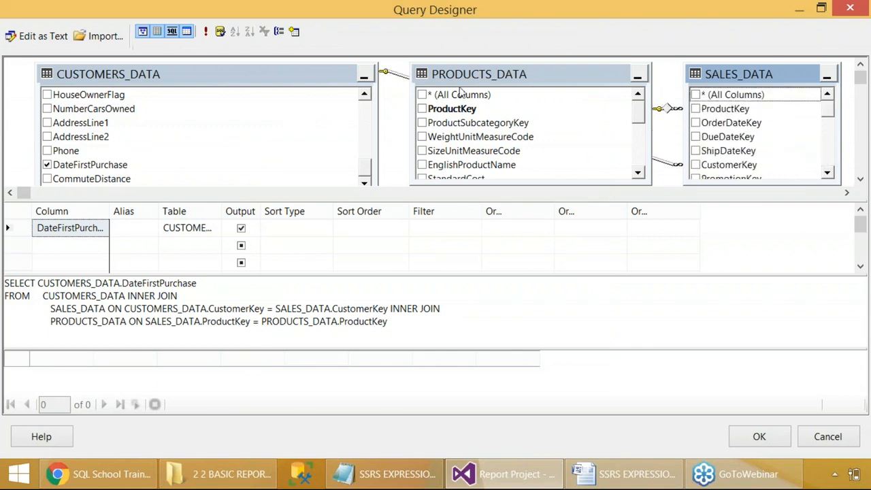
Remove the PRODUCTS_DATA and SALES_DATA tables from the query, keeping CUSTOMERS_DATA with DateFirstPurchase selected.
click(107, 168)
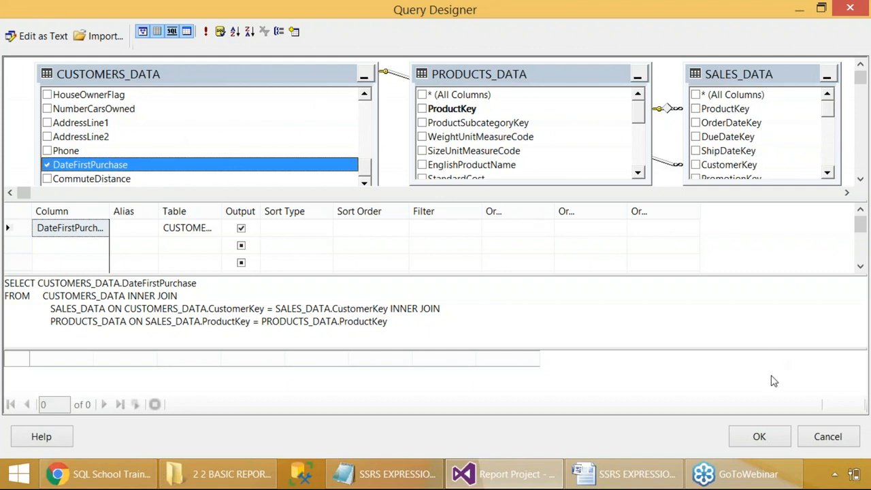
click(559, 70)
key(Delete)
click(728, 79)
key(Delete)
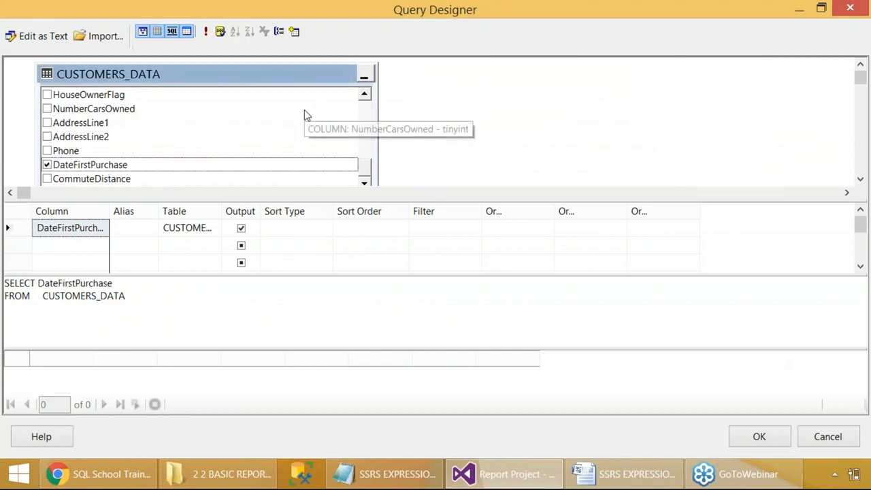
Take a full-screen capture of the Query Designer showing the DateFirstPurchase query on CUSTOMERS_DATA.
key(Print)
drag(0, 1, 869, 489)
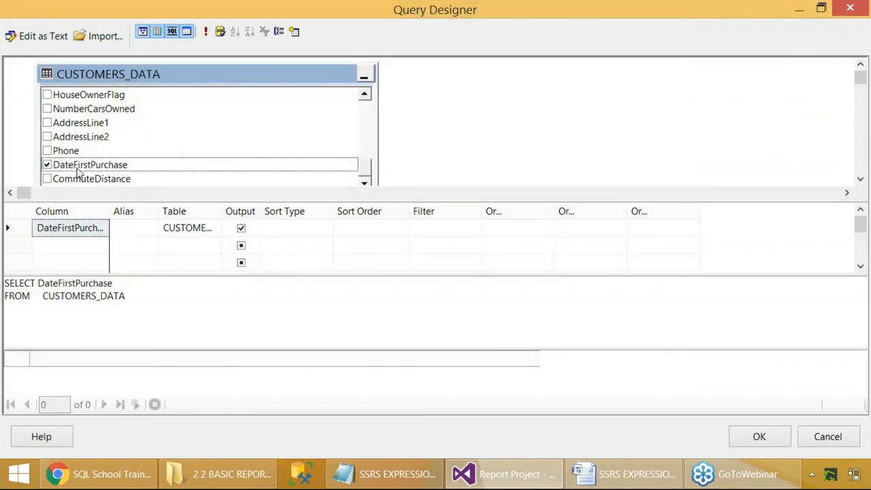
drag(364, 168, 364, 110)
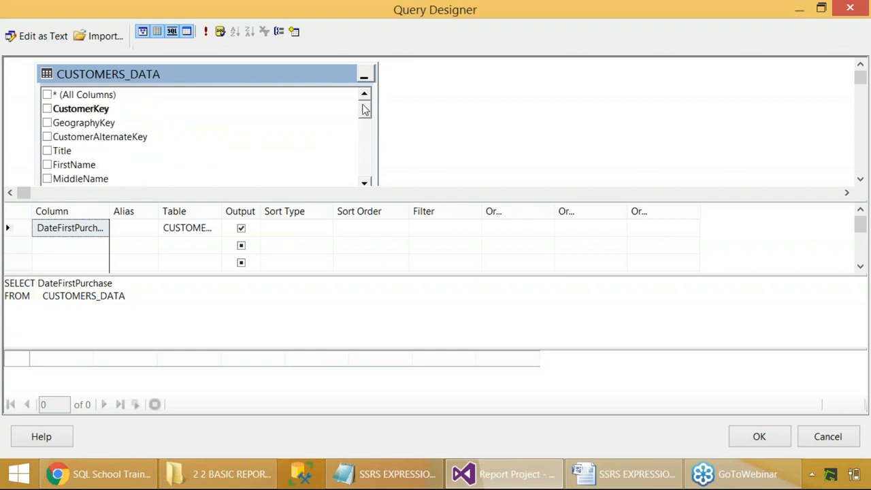
Add the Gender, YearlyIncome, TotalChildren and EnglishEducation columns of CUSTOMERS_DATA to the query output.
click(102, 163)
scroll(104, 163, down, 1)
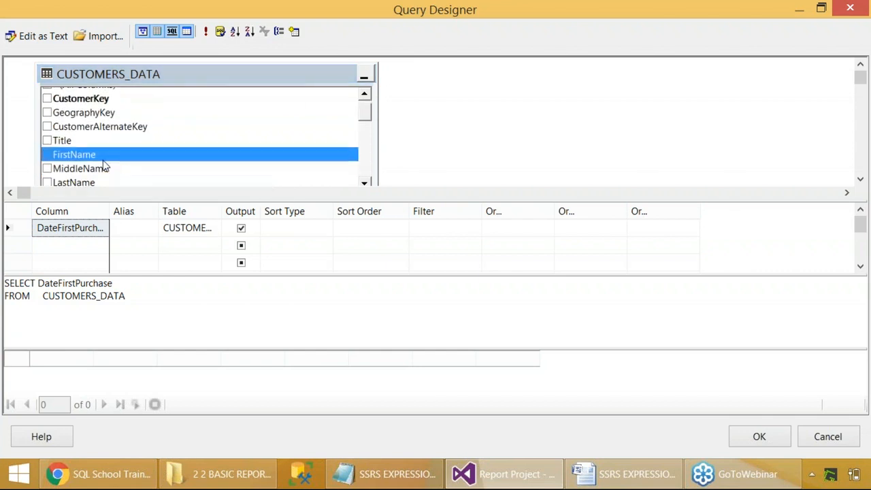
scroll(104, 164, down, 2)
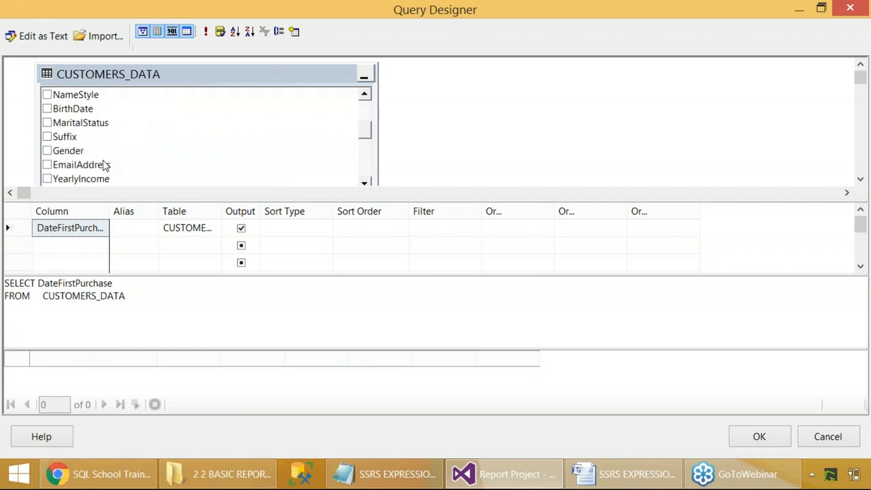
click(47, 151)
click(47, 179)
scroll(95, 176, down, 1)
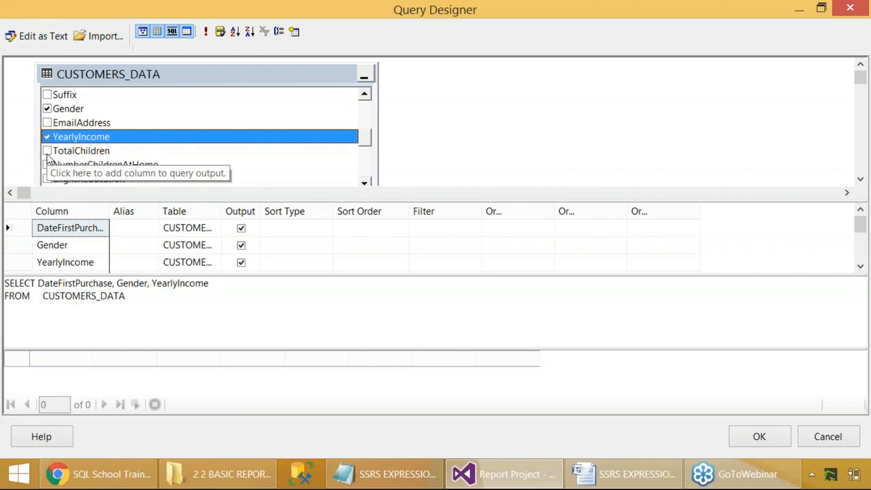
click(47, 151)
click(47, 179)
Remove and re-add DateFirstPurchase so it follows EnglishEducation in the query, and add CustomerKey as the last column.
scroll(84, 185, down, 4)
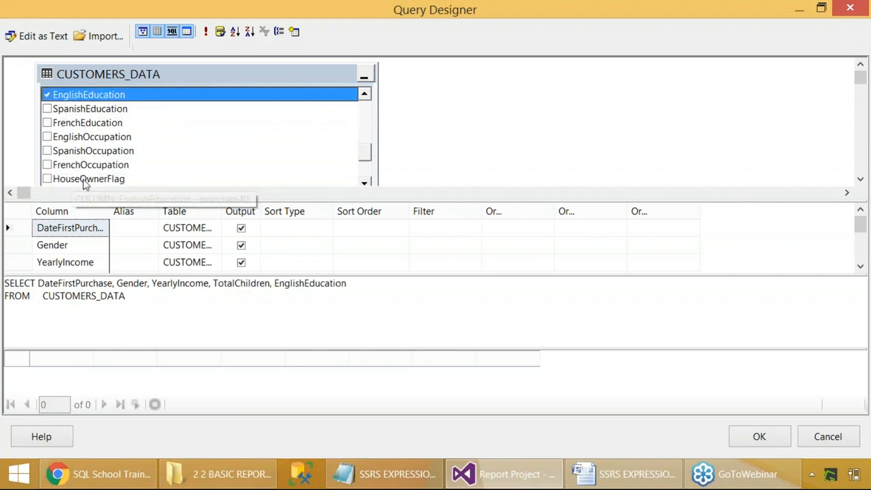
click(47, 179)
click(47, 179)
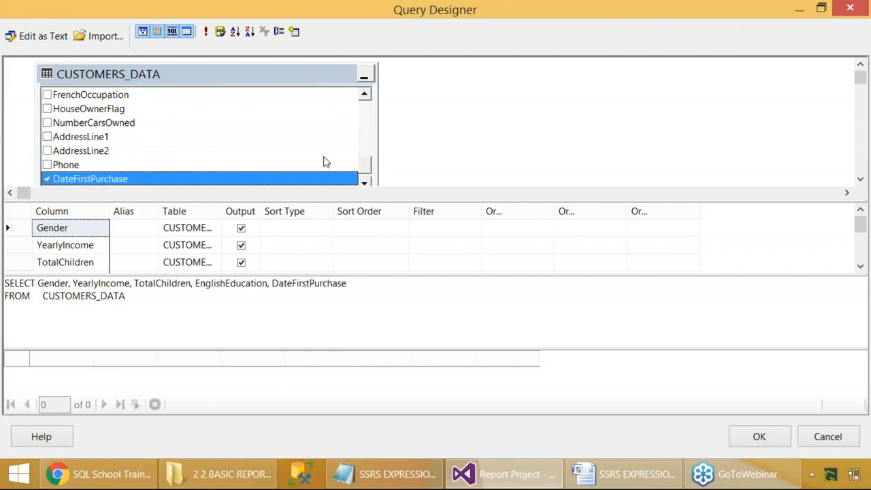
drag(368, 167, 365, 95)
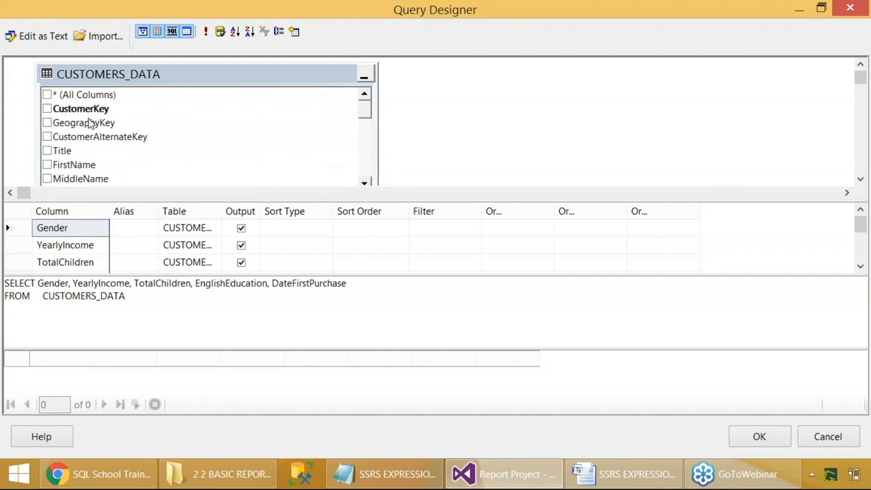
click(47, 108)
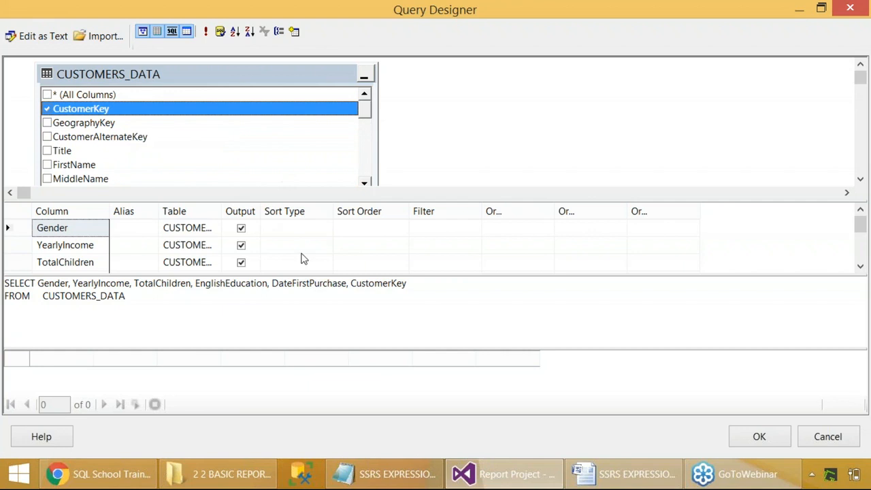
drag(353, 283, 431, 287)
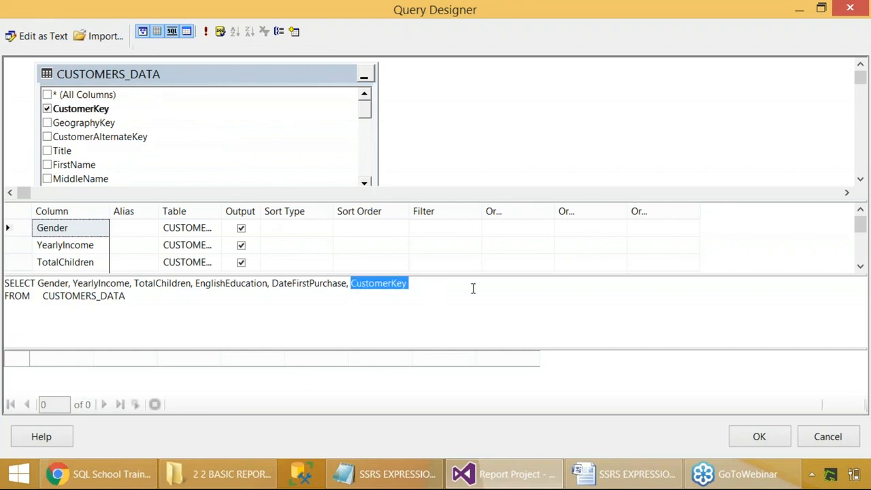
Accept the query and create the new dataset, capturing screenshots of the query design, the dataset settings and the report.
drag(1, 1, 796, 451)
click(776, 446)
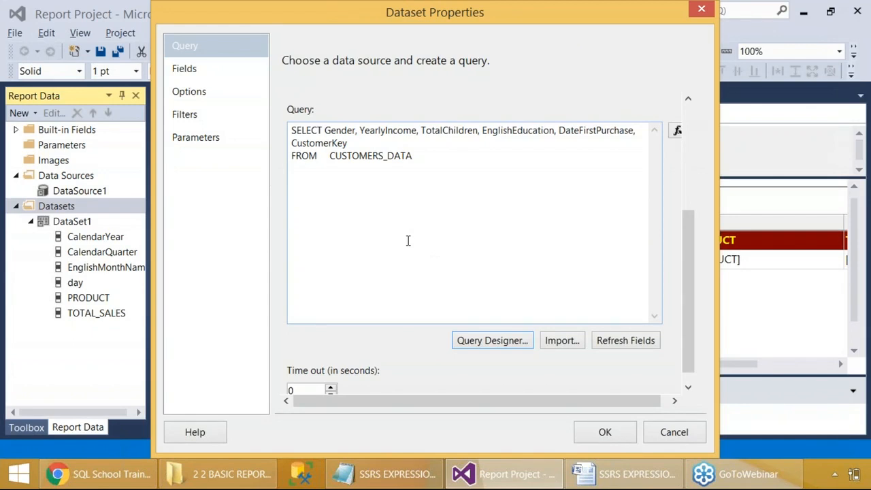
key(Print)
drag(0, 1, 743, 437)
click(605, 433)
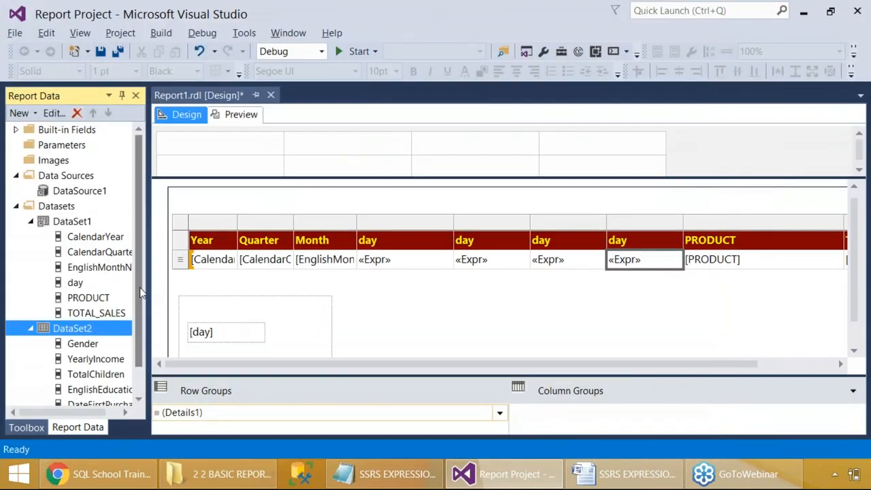
key(Print)
drag(596, 280, 870, 427)
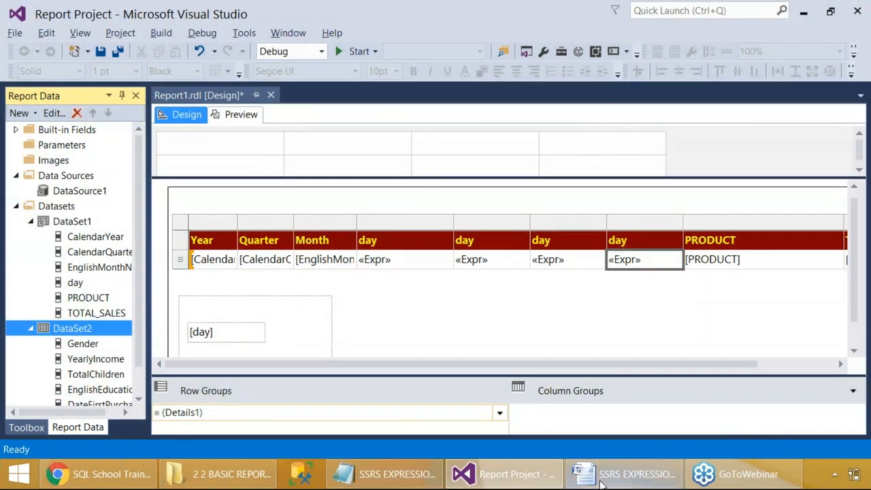
Switch to the SSRS EXPRESSIONS document in Word to examine the DATEDIFF expression, and return to Visual Studio.
click(514, 473)
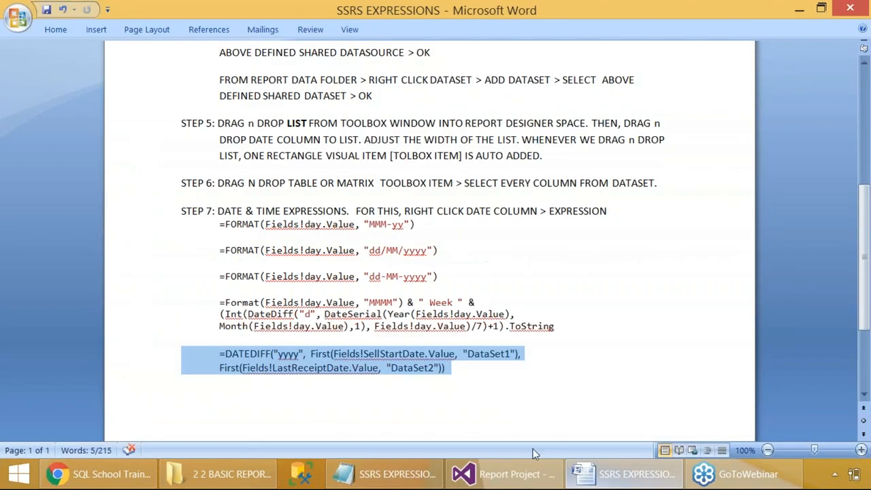
double_click(246, 356)
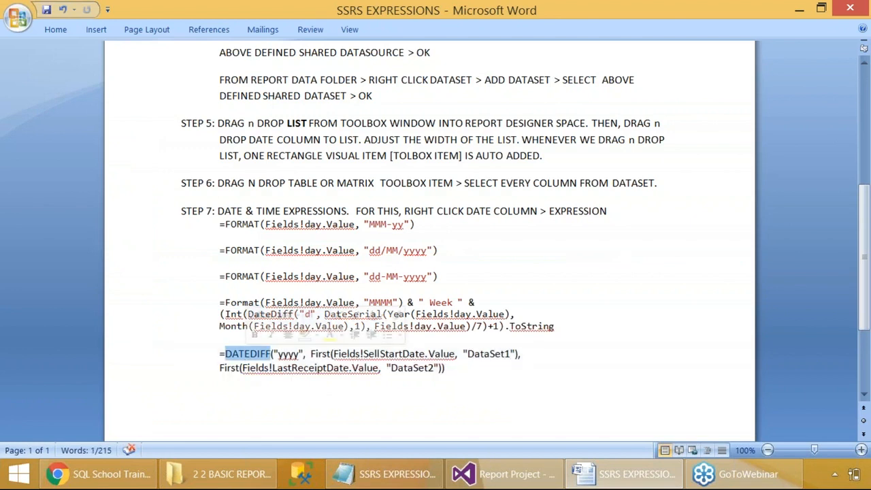
key(alt+Tab)
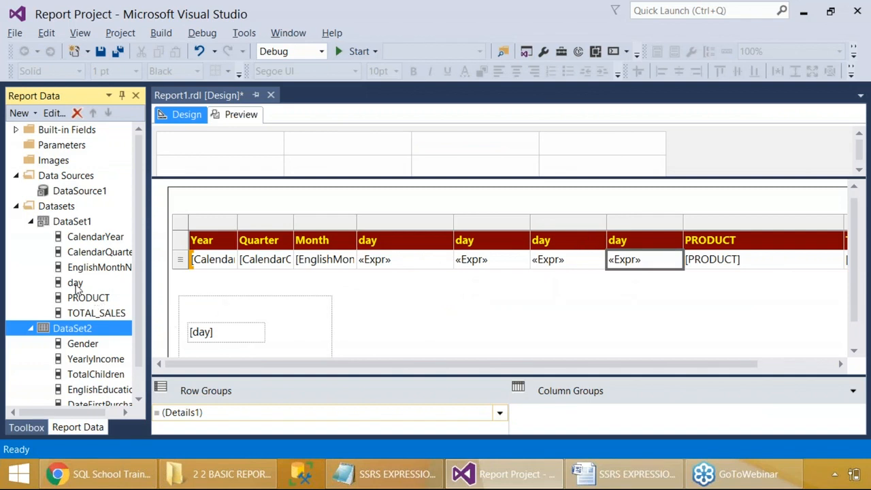
Insert DataSet1's day field as a new table column just before PRODUCT, and capture a screenshot of the report design.
scroll(129, 352, down, 1)
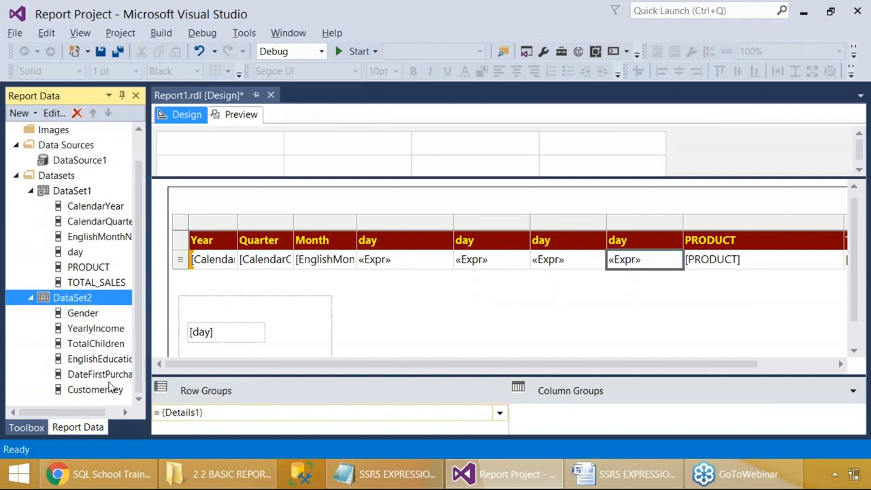
click(182, 297)
click(589, 276)
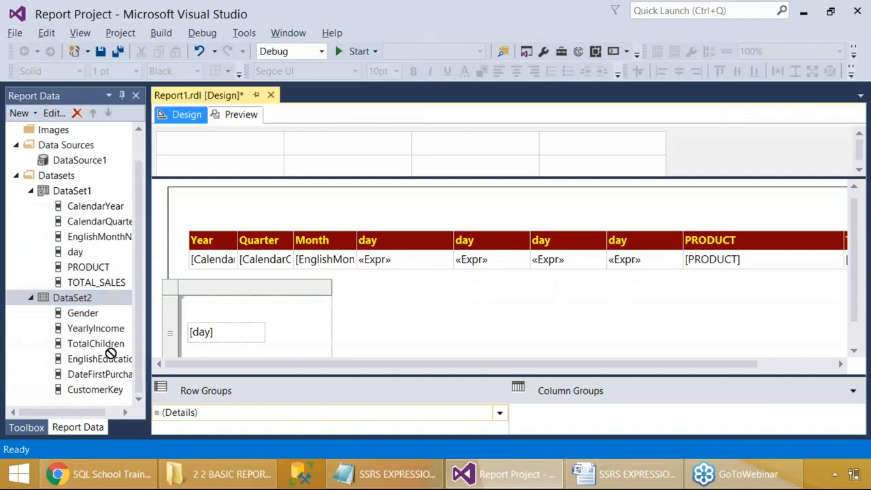
click(75, 253)
drag(75, 259, 673, 259)
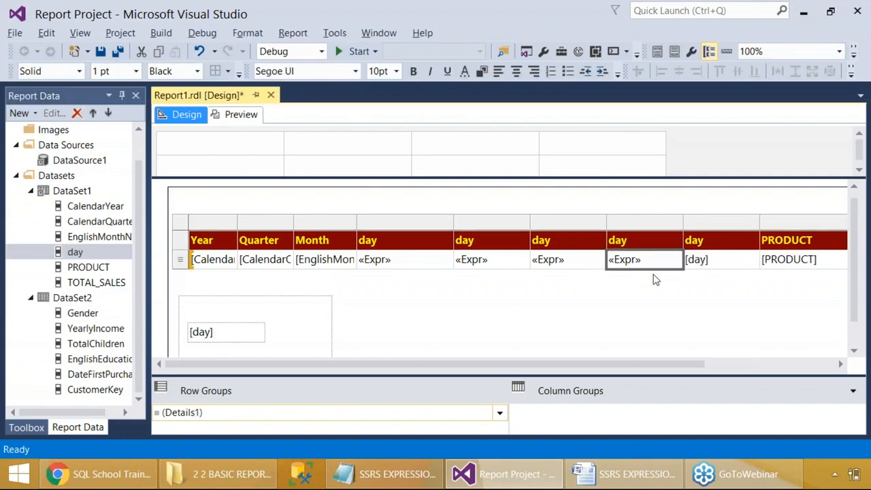
key(Print)
drag(1, 1, 870, 440)
Open the value expression of the new day column's data cell and clear its contents.
right_click(725, 265)
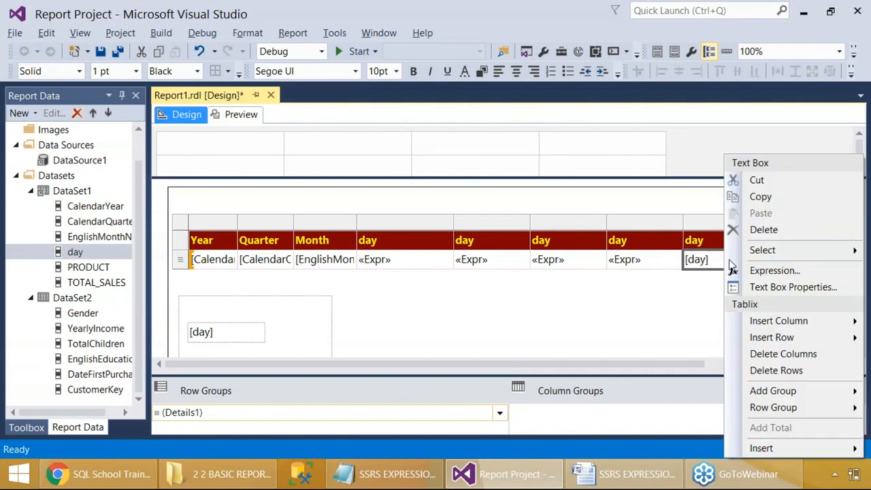
click(748, 270)
drag(188, 52, 91, 52)
key(Delete)
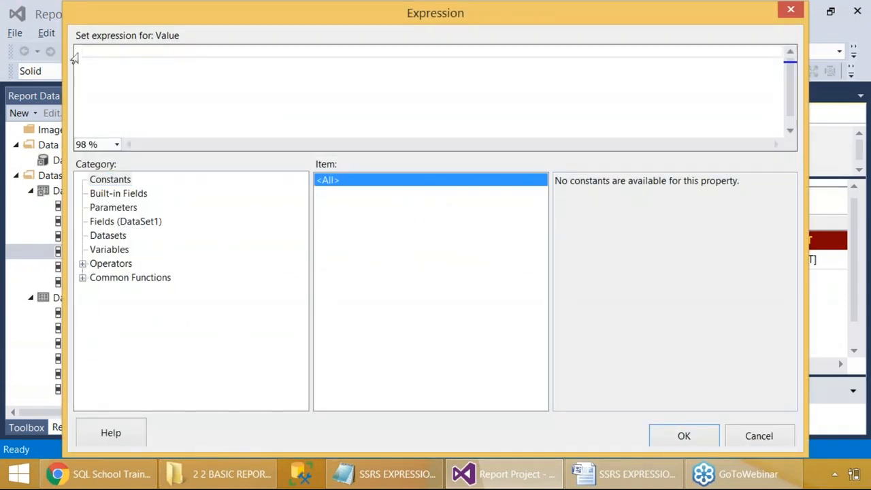
Copy the two-line DATEDIFF expression from the SSRS EXPRESSIONS Word document and paste it into Visual Studio's empty cell expression.
key(alt+Tab)
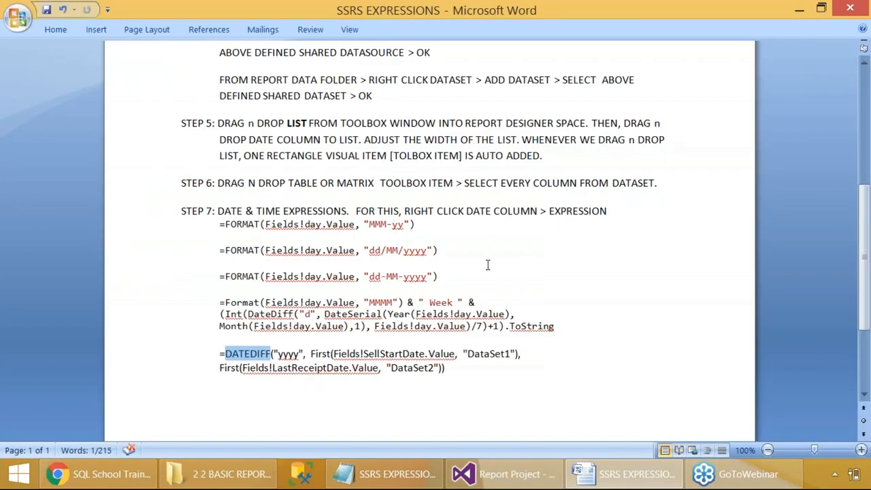
drag(459, 368, 208, 357)
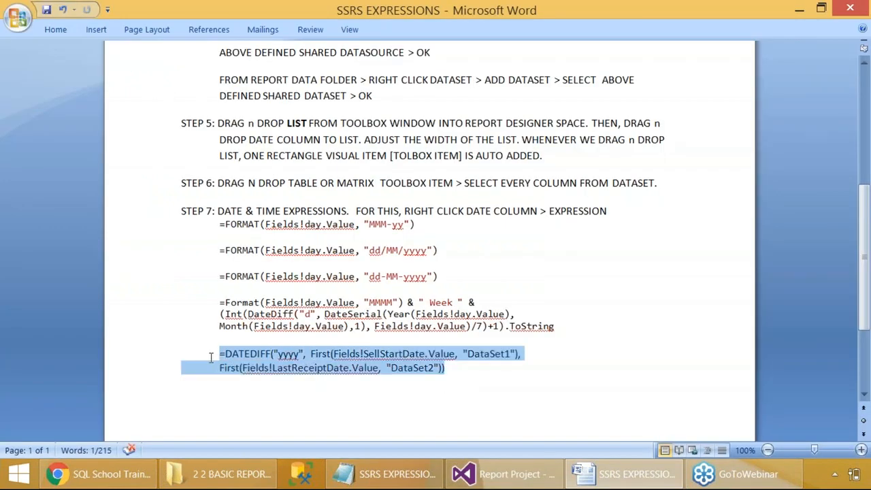
key(ctrl+c)
key(alt+Tab)
click(214, 60)
key(ctrl+v)
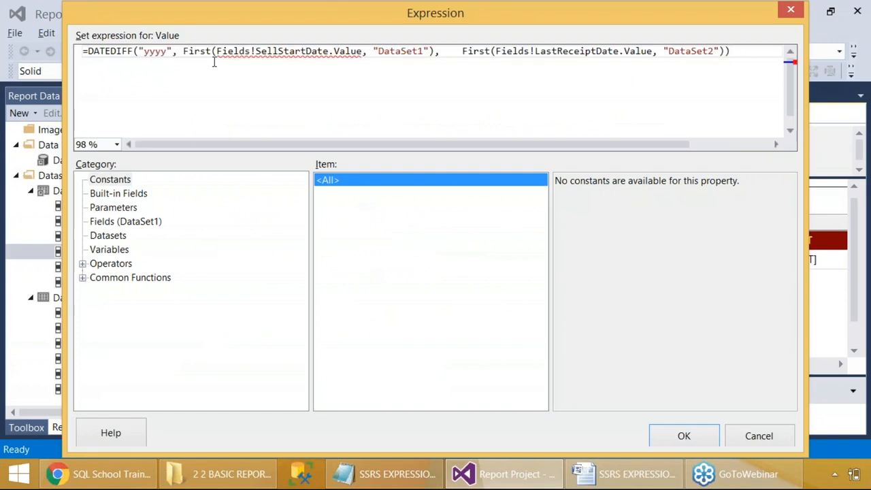
In the DATEDIFF expression, replace the field SellStartDate with day and LastReceiptDate with DateFirstPurchase.
double_click(286, 51)
text(day)
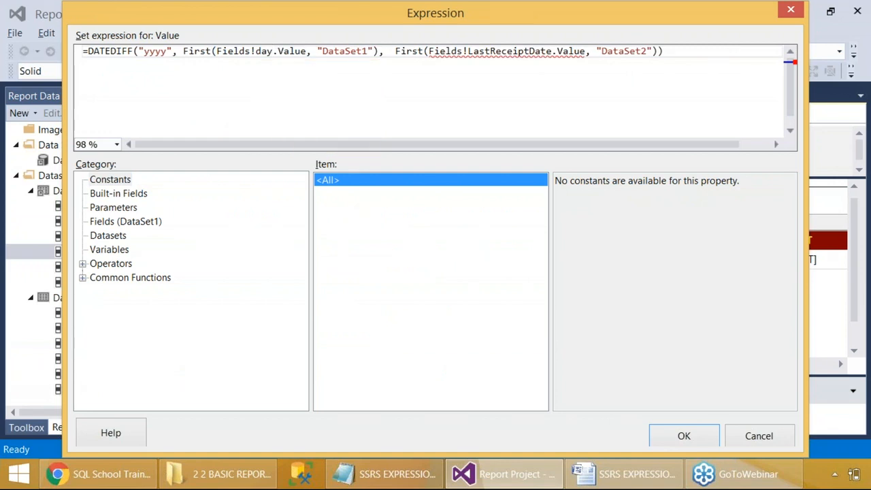
drag(305, 17, 375, 22)
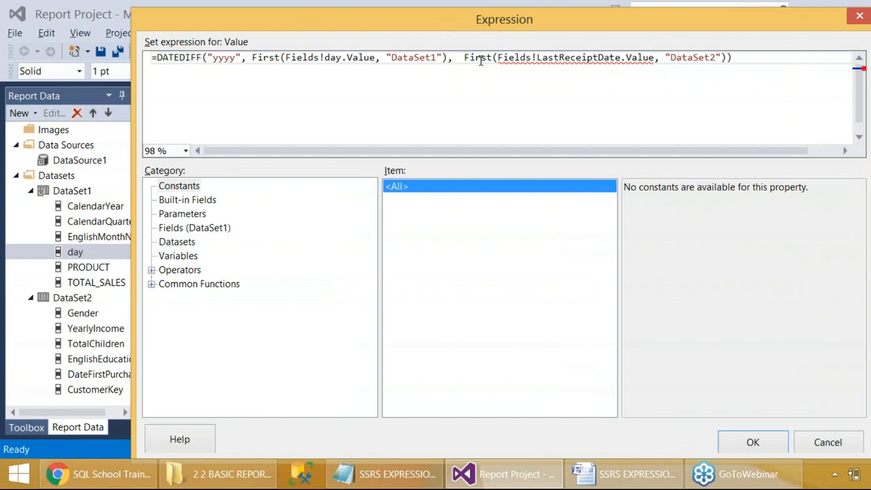
double_click(558, 59)
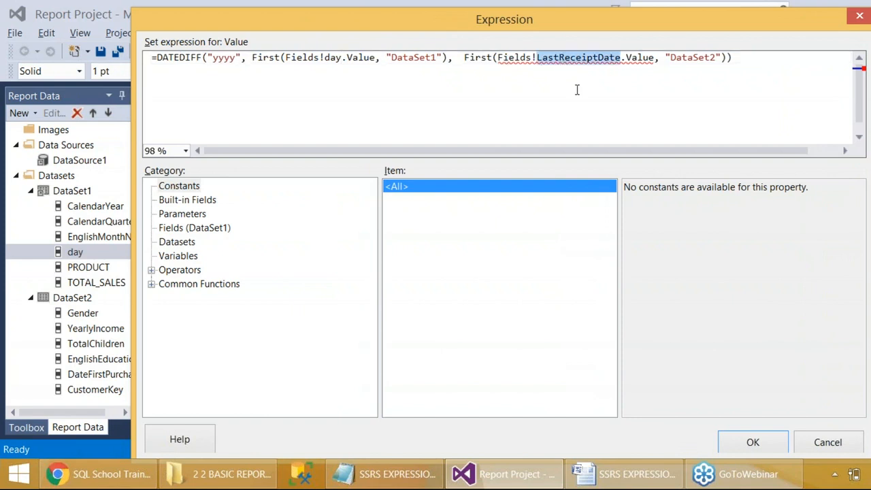
text(date)
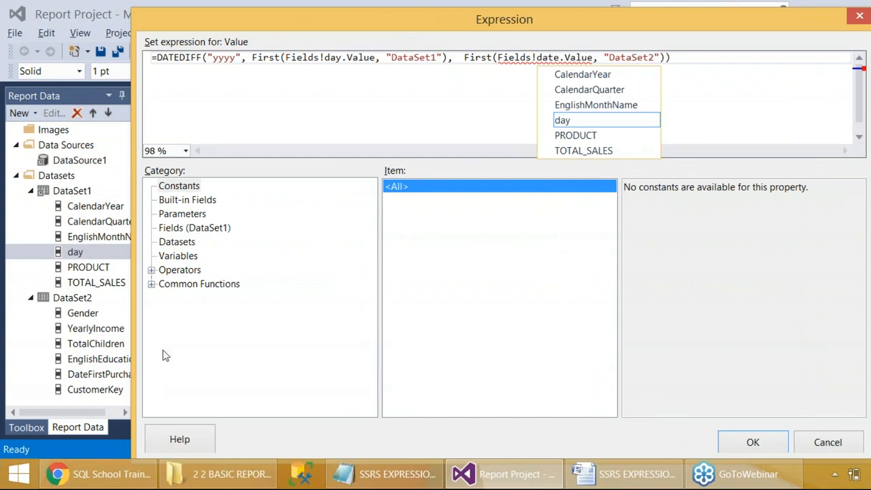
key(BackSpace)
key(BackSpace)
key(BackSpace)
key(BackSpace)
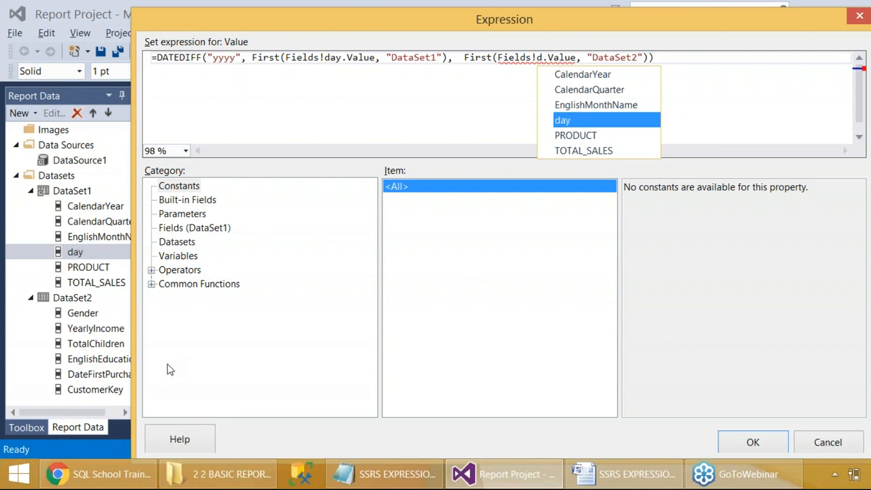
text(Date)
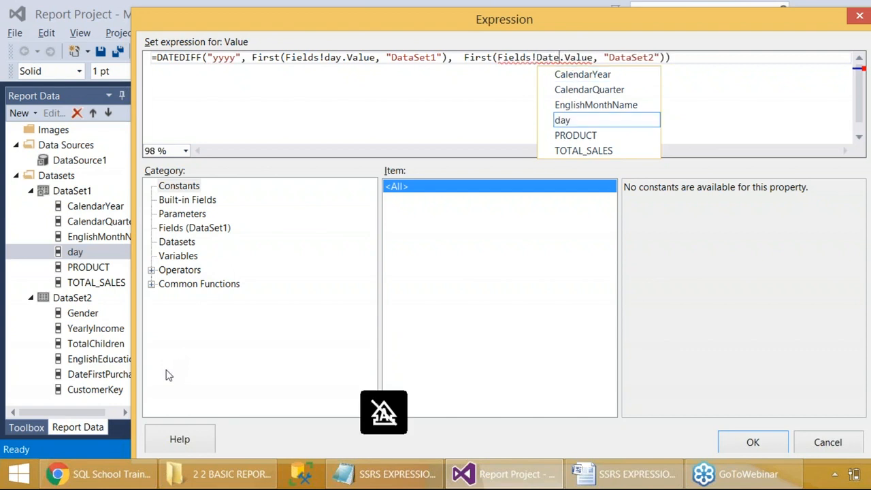
text(First)
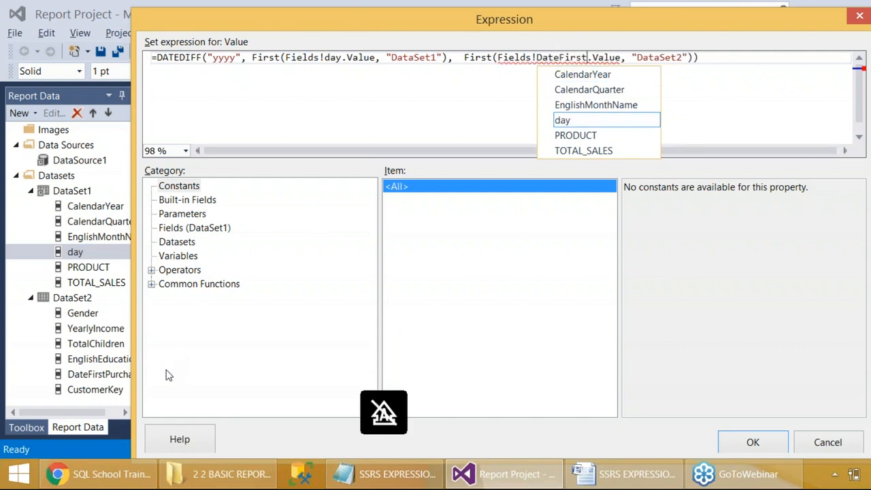
text(Purchag)
text(e)
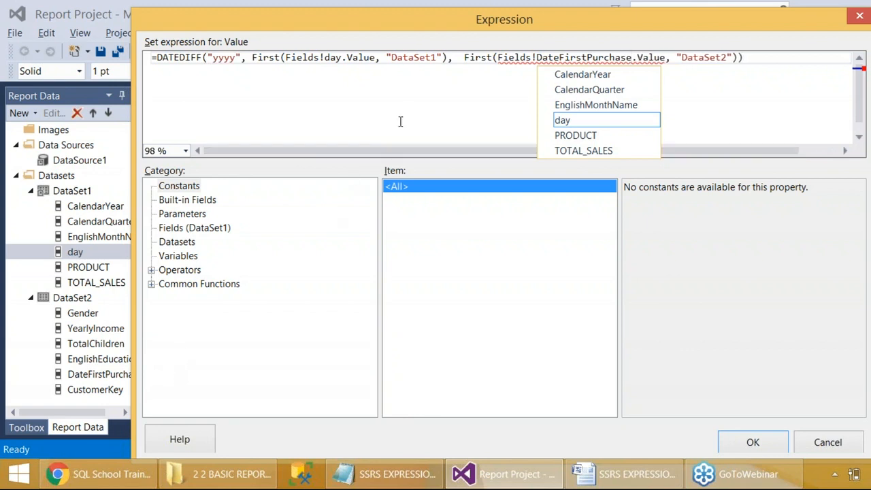
click(422, 104)
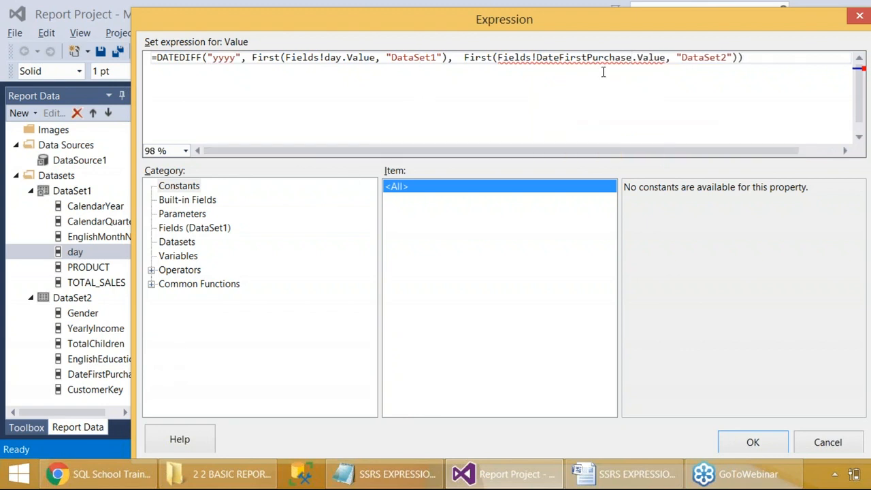
Check the dataset names in the DATEDIFF expression, capture a screenshot of it and apply it to the new day cell.
double_click(715, 57)
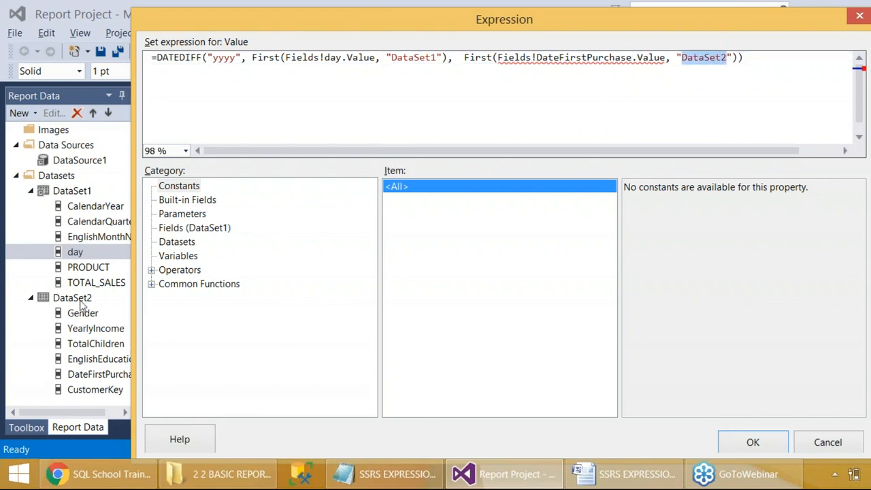
double_click(415, 58)
click(299, 58)
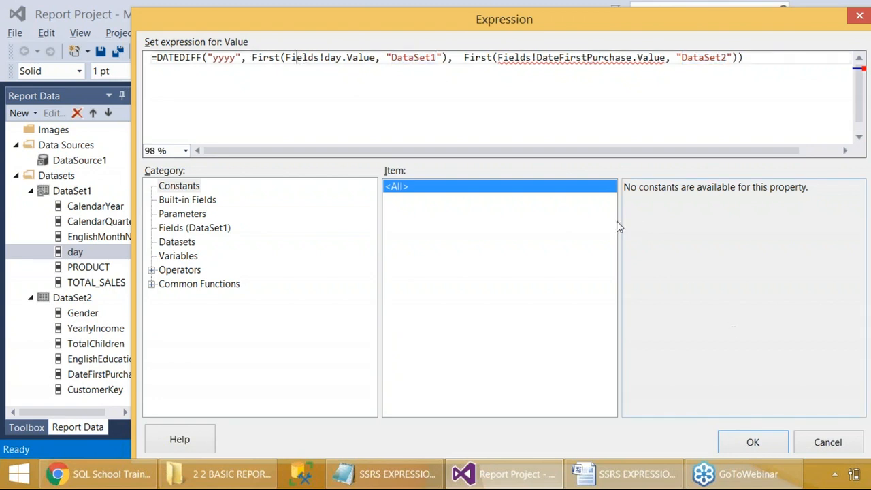
key(Print)
drag(1, 3, 788, 420)
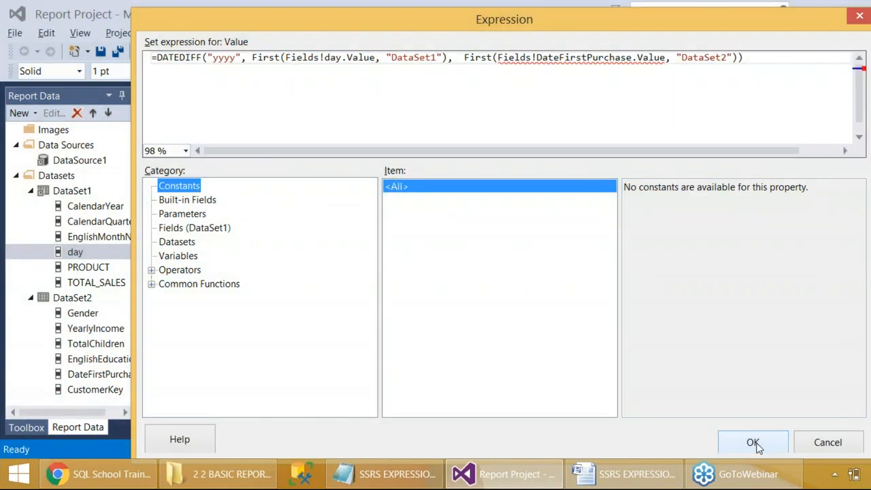
click(753, 442)
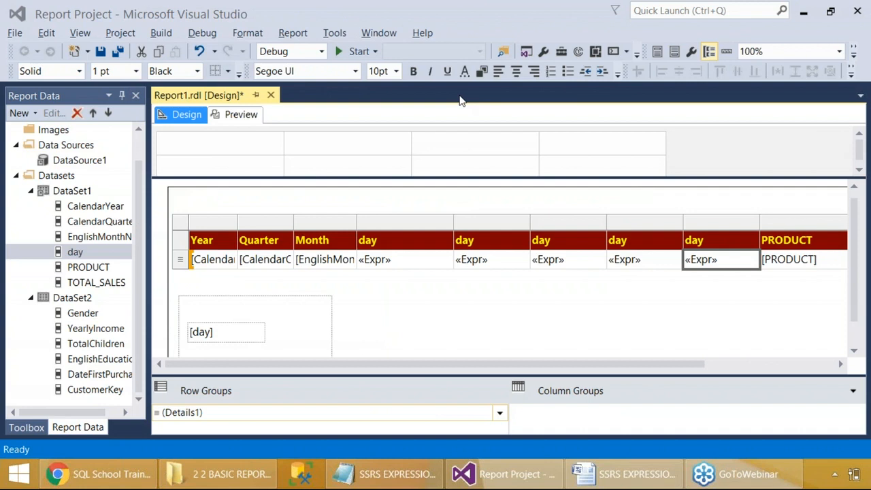
Save the report and preview it, checking the DATEDIFF values in the last day column across the rows.
key(ctrl+s)
click(236, 115)
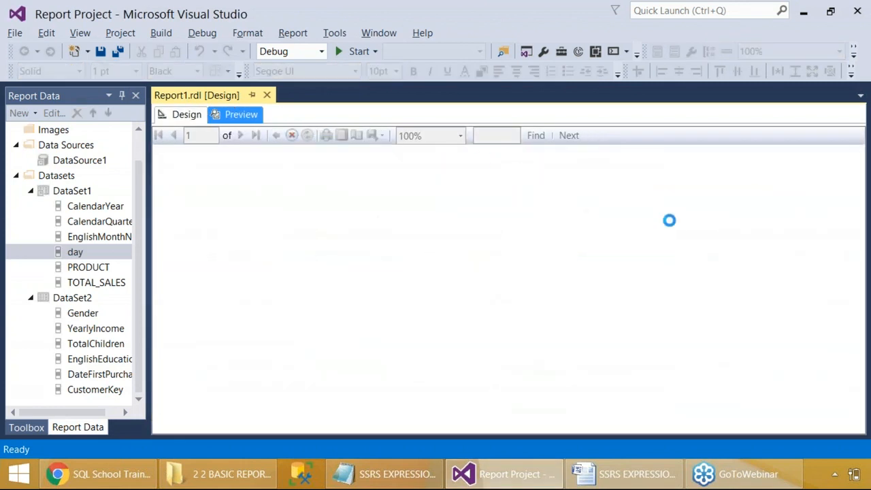
scroll(682, 253, down, 6)
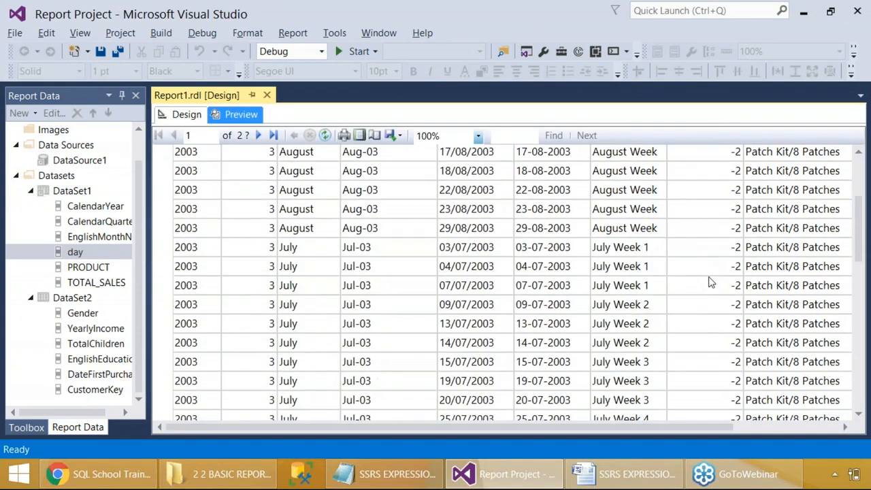
scroll(719, 319, down, 7)
scroll(719, 270, up, 5)
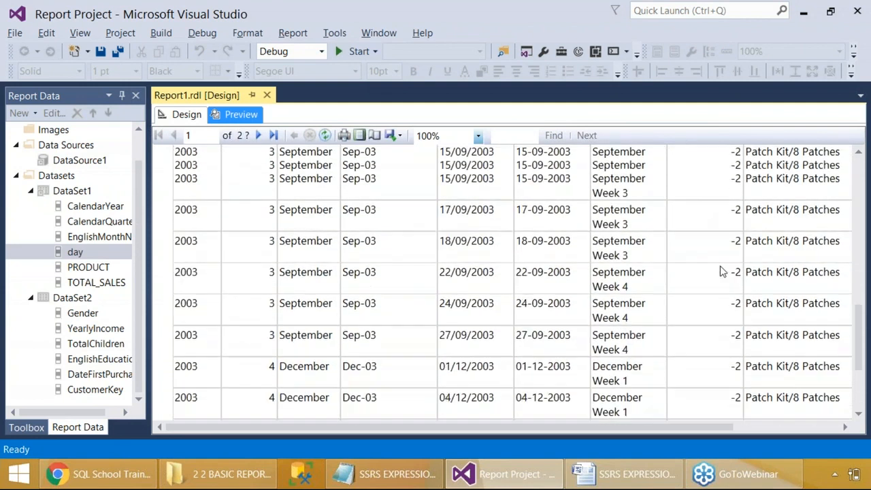
scroll(716, 281, up, 8)
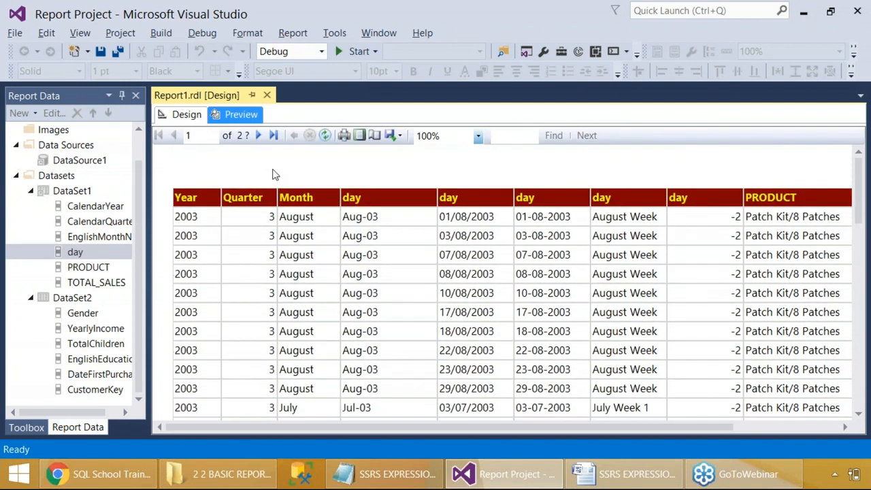
Copy the edited DATEDIFF expression from the last day cell into the SSRS EXPRESSIONS Word document, at the end of Step 7.
click(185, 114)
click(748, 259)
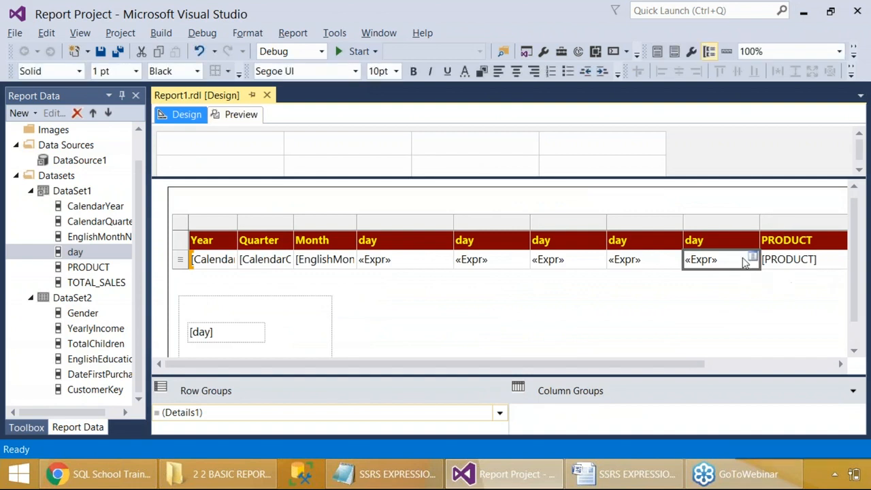
right_click(749, 259)
click(774, 265)
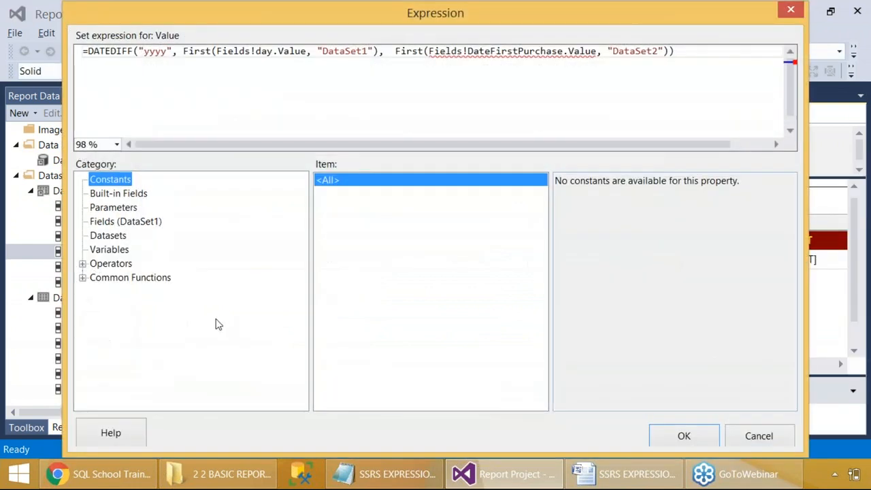
drag(697, 57, 58, 55)
key(ctrl+c)
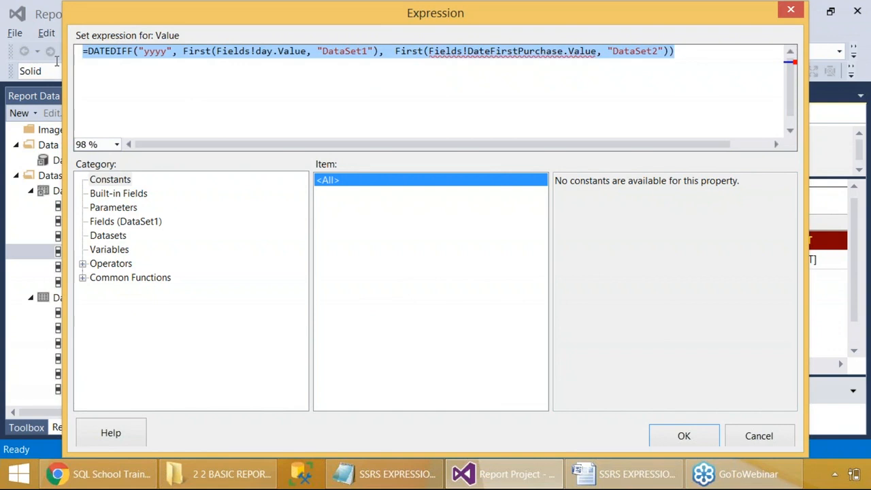
click(619, 474)
key(ctrl+v)
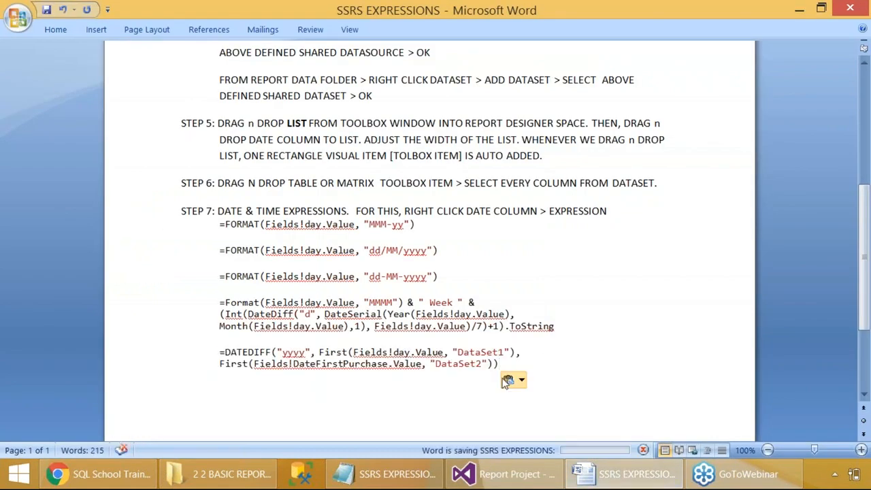
Paste the copied list of example DateSerial expressions below the DATEDIFF expression, separated by a blank line.
scroll(468, 315, down, 1)
click(857, 143)
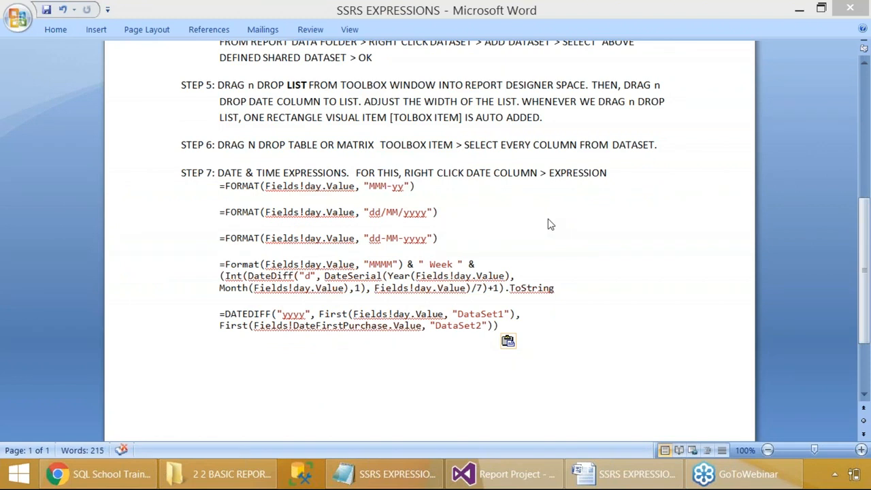
scroll(547, 224, down, 3)
click(380, 270)
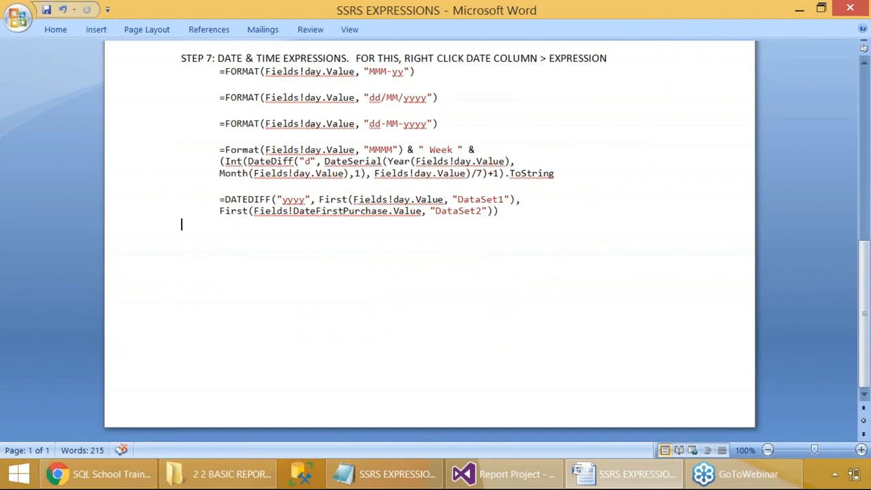
key(ctrl+v)
scroll(428, 244, up, 4)
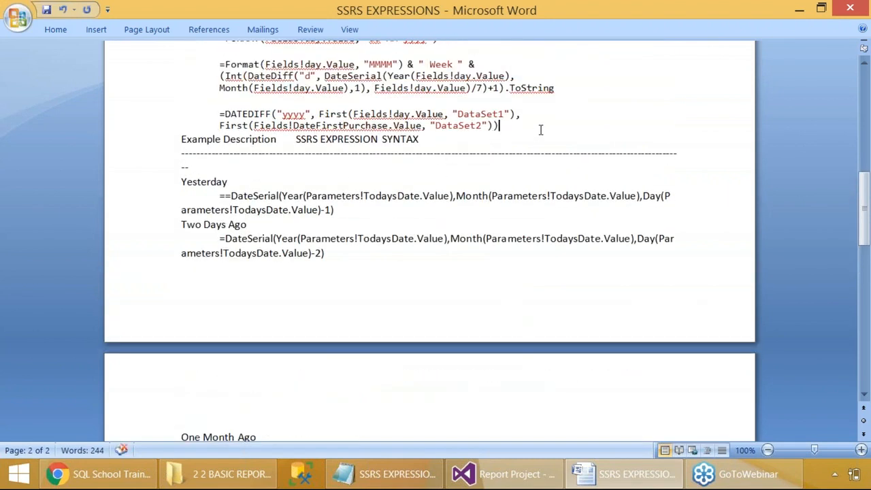
key(Return)
Shorten the dashed separator under the Example Description heading to a single line, keeping the Yesterday expression unchanged.
drag(203, 181, 163, 168)
click(218, 190)
click(196, 178)
key(BackSpace)
key(BackSpace)
key(BackSpace)
click(220, 194)
key(BackSpace)
key(ctrl+z)
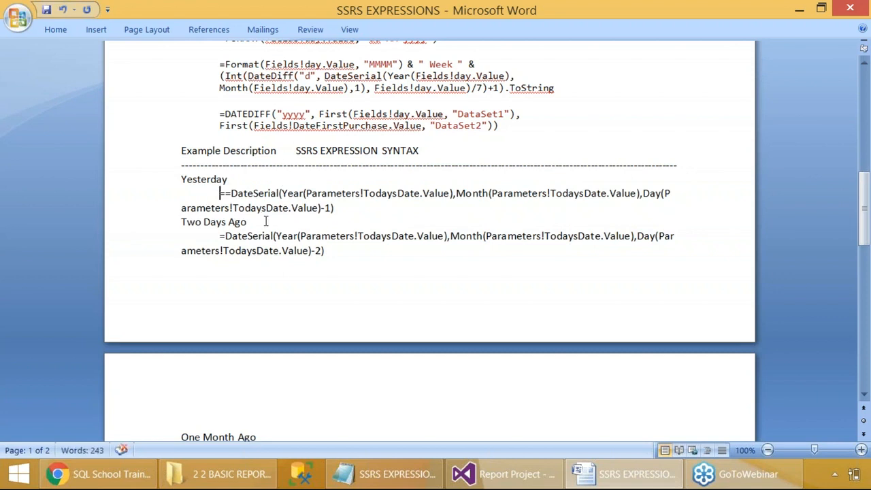
Add blank lines between the dashed separator and Yesterday, and between the DATEDIFF expression and the Example Description heading.
click(693, 171)
key(Return)
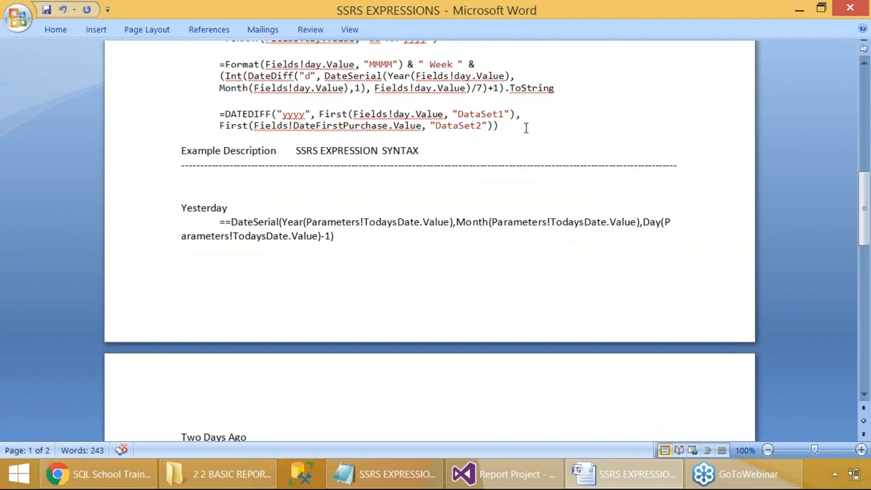
click(525, 128)
key(Return)
key(Return)
key(Return)
key(Return)
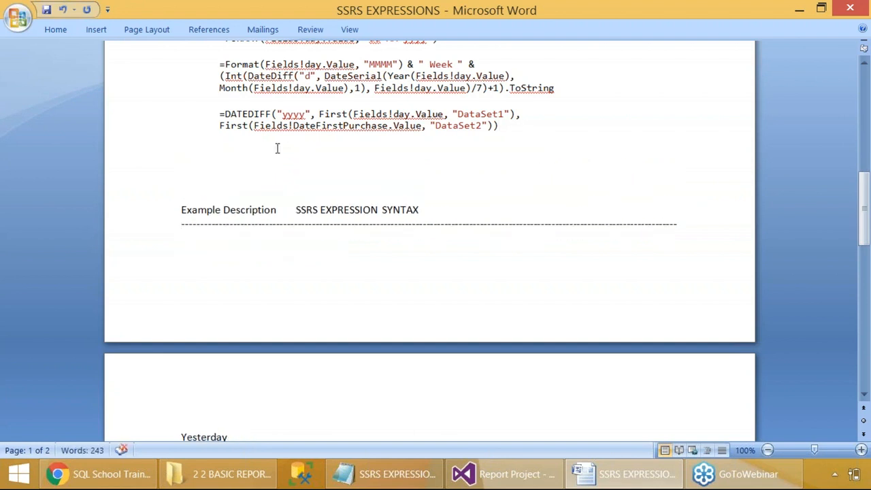
Insert a table with two columns and one row below the DATEDIFF expression.
click(95, 30)
click(123, 64)
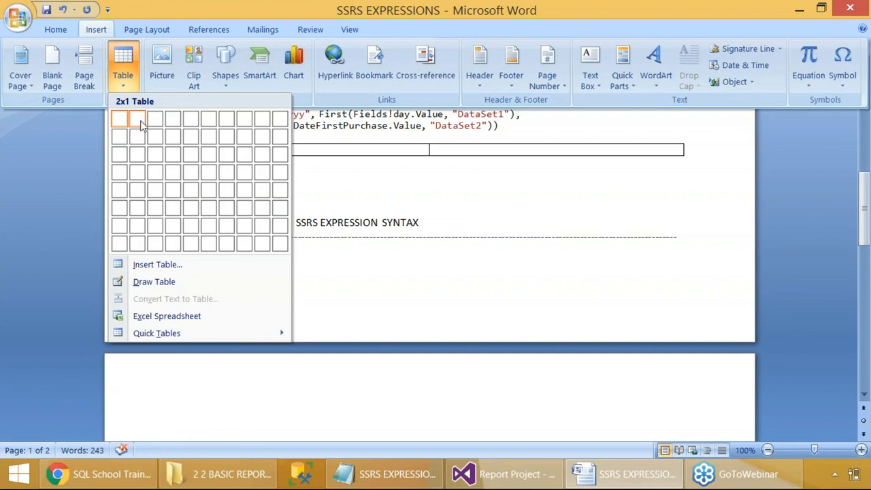
click(140, 122)
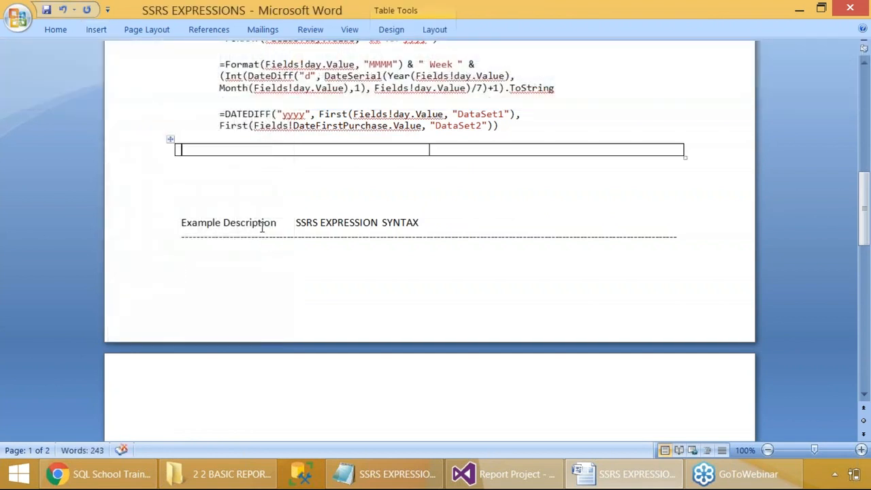
Move the headings Example Description and SSRS EXPRESSION SYNTAX into the first and second cells of the table.
drag(277, 222, 160, 223)
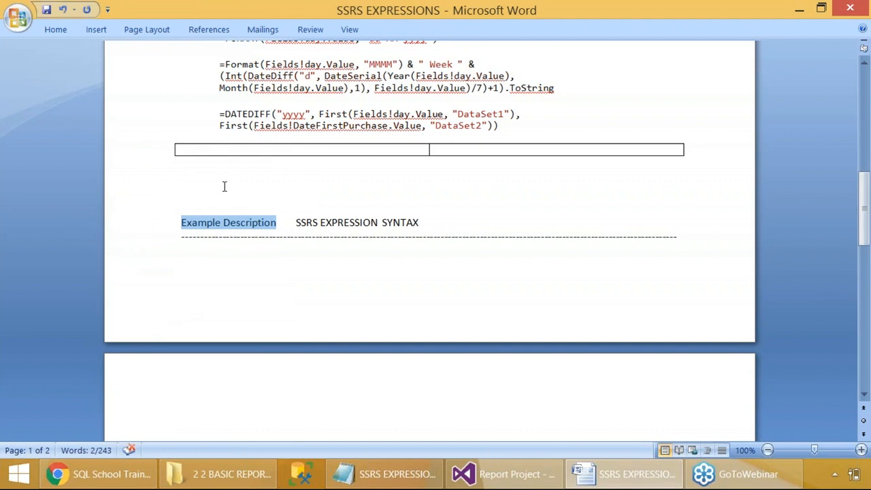
key(ctrl+x)
click(228, 151)
key(ctrl+v)
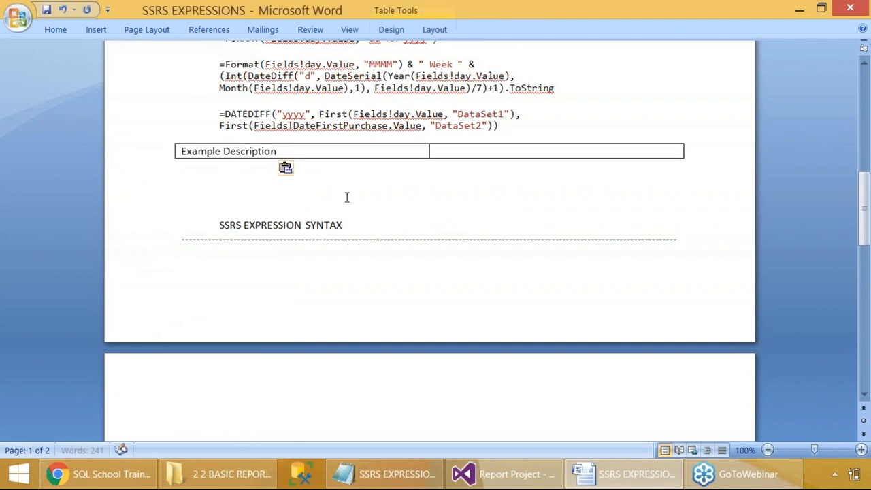
drag(343, 224, 222, 224)
key(ctrl+x)
click(467, 151)
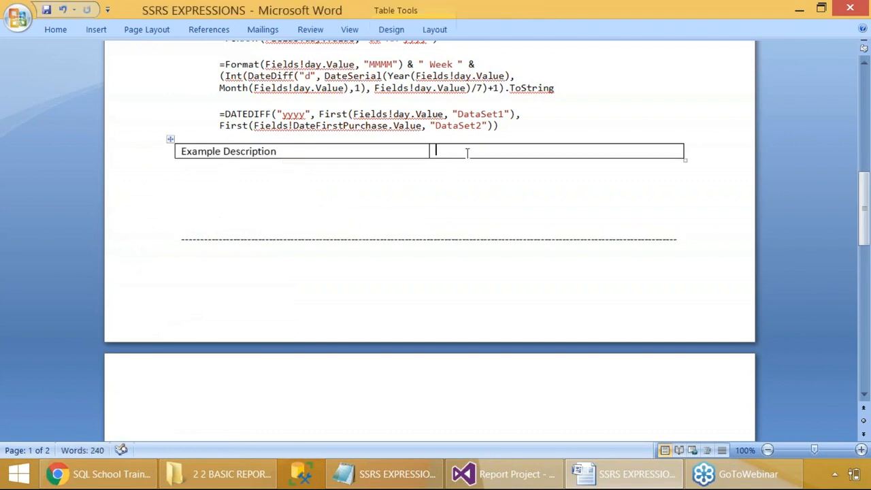
key(ctrl+v)
Add a second table row and move the label Yesterday into its first cell.
key(Tab)
scroll(315, 240, down, 5)
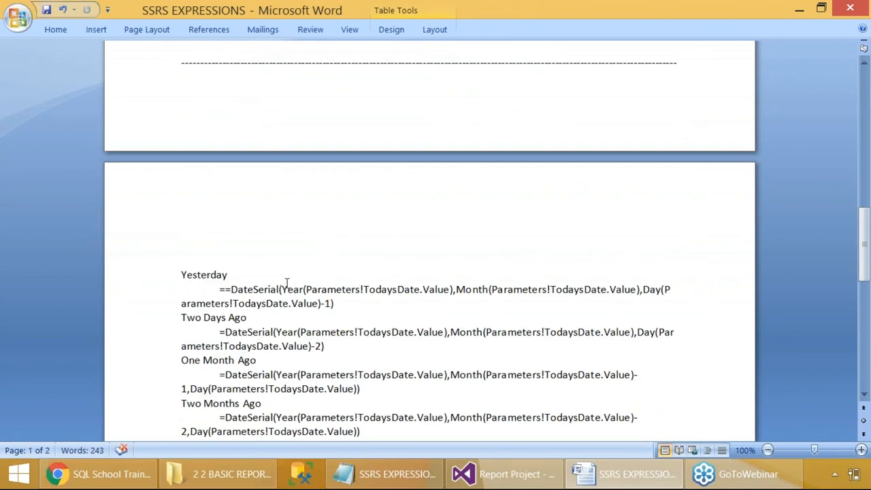
double_click(215, 275)
key(ctrl+x)
scroll(238, 117, up, 3)
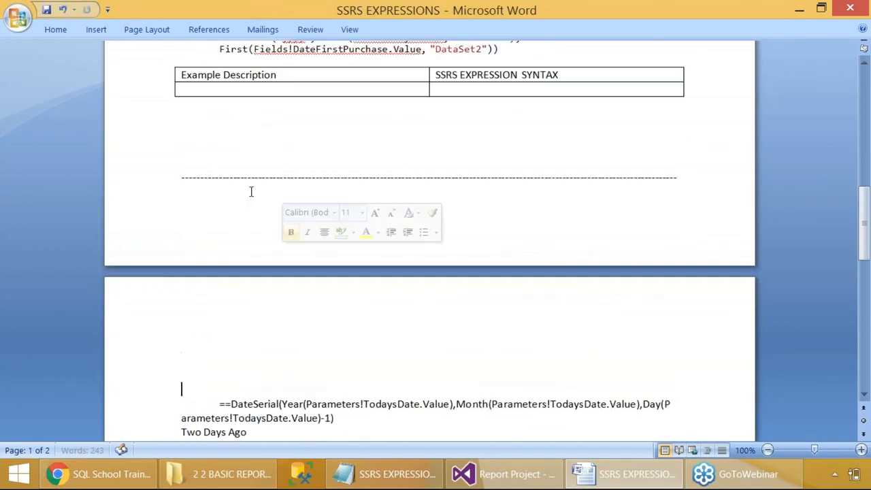
click(204, 90)
key(ctrl+v)
Move the Yesterday DateSerial expression into the cell beside its label and widen the table's first column.
scroll(290, 364, down, 2)
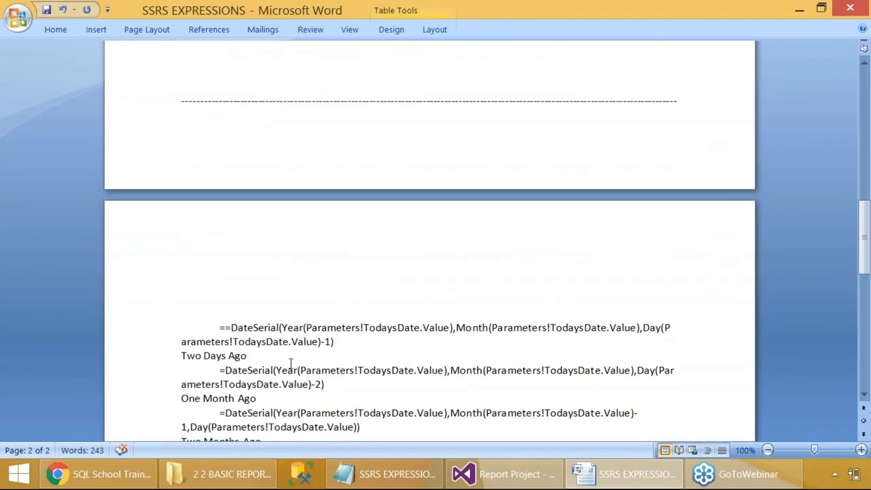
drag(346, 342, 208, 323)
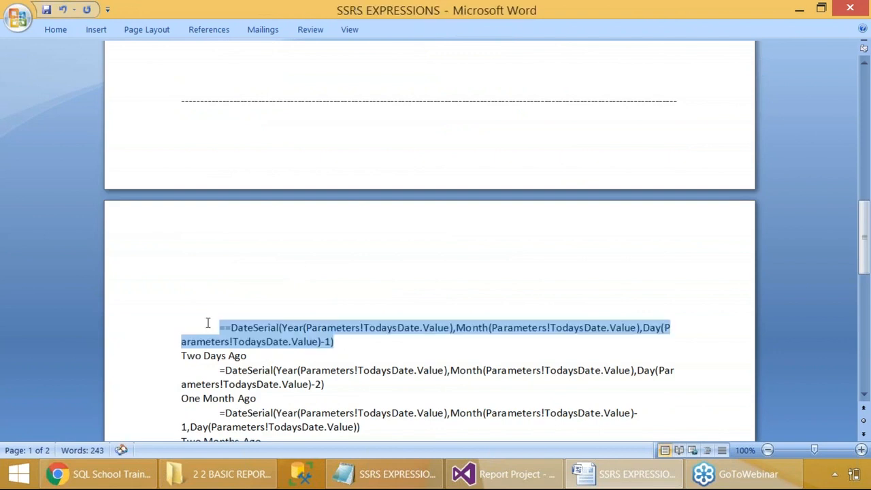
key(ctrl+x)
scroll(438, 150, up, 3)
click(442, 132)
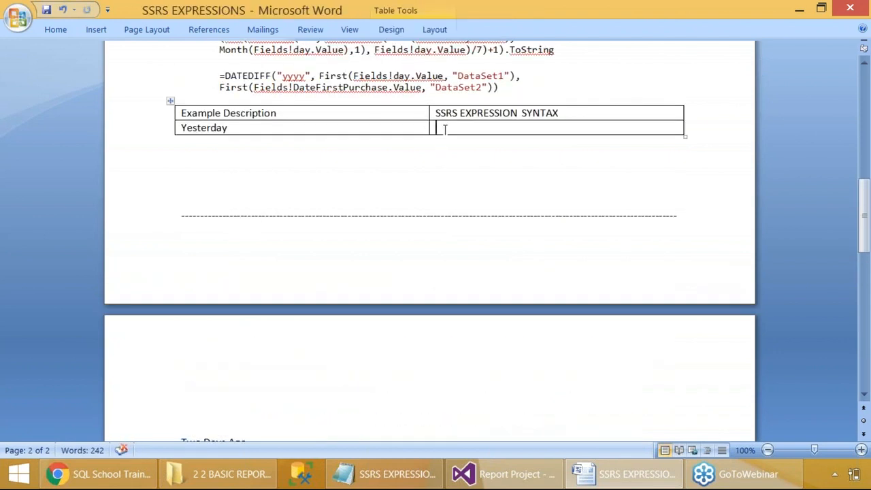
key(ctrl+v)
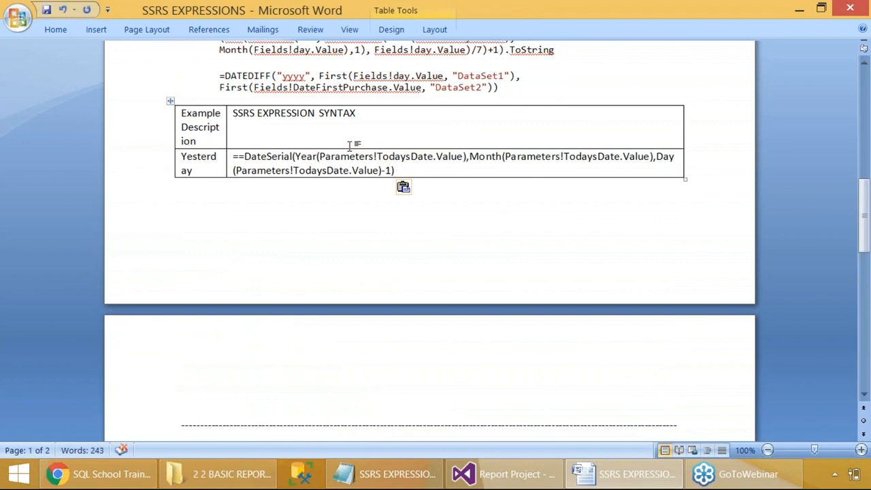
drag(227, 126, 276, 130)
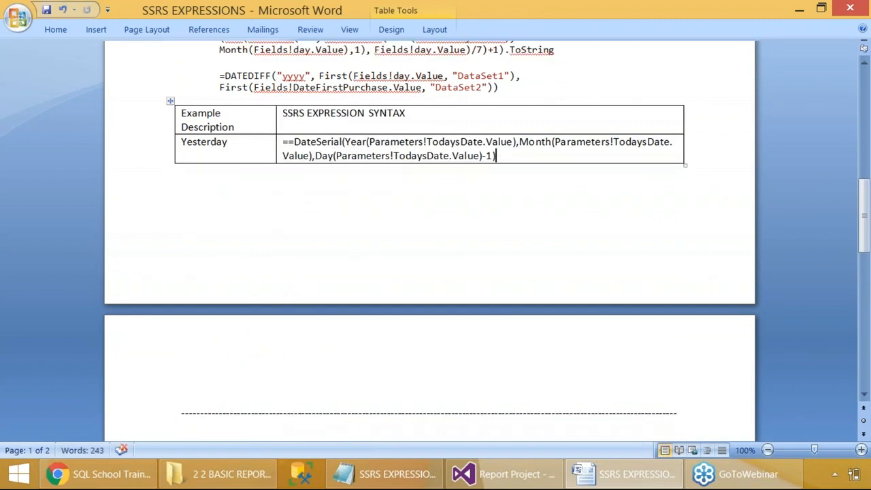
Add a third table row and move the label Two Days Ago into its first cell.
key(Tab)
scroll(307, 194, down, 4)
drag(253, 291, 169, 290)
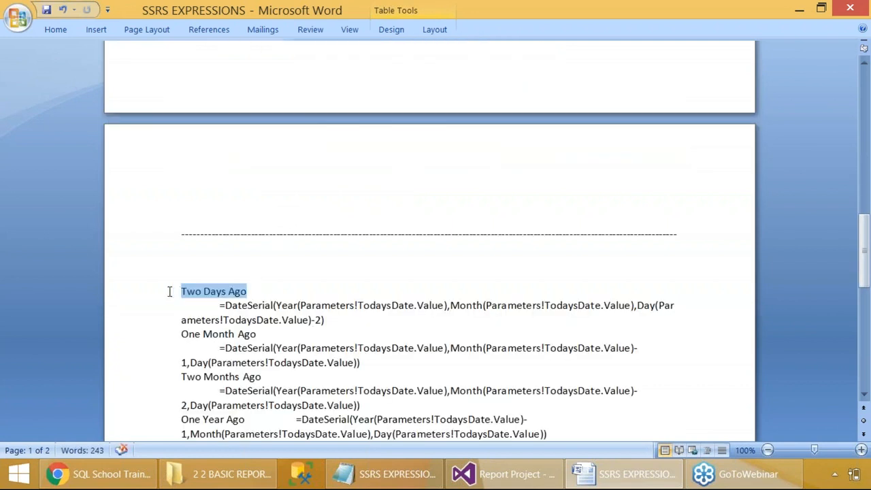
key(ctrl+x)
scroll(266, 255, up, 4)
click(214, 173)
key(ctrl+v)
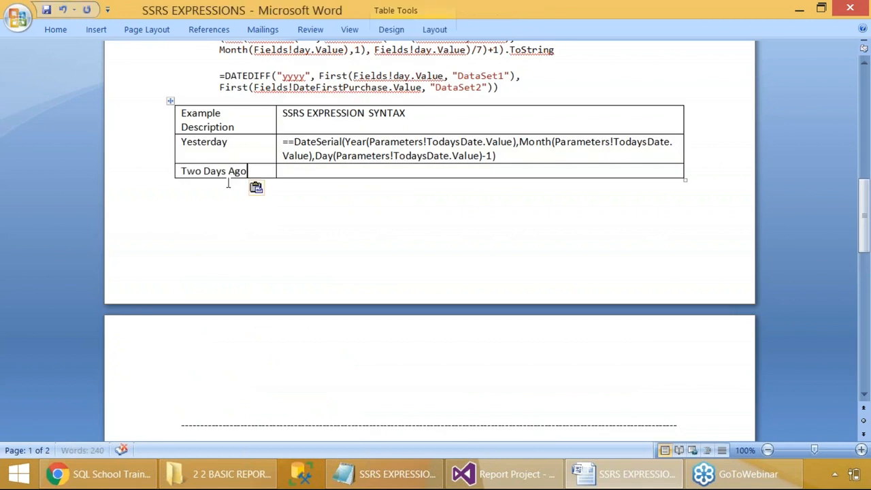
Move the Two Days Ago DateSerial expression into the syntax cell beside its label.
scroll(301, 282, down, 4)
drag(333, 321, 236, 302)
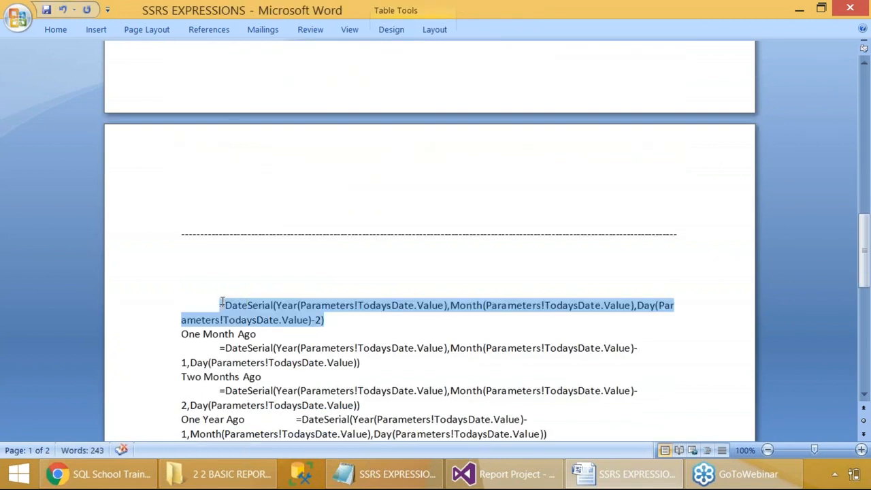
key(ctrl+x)
scroll(315, 270, up, 4)
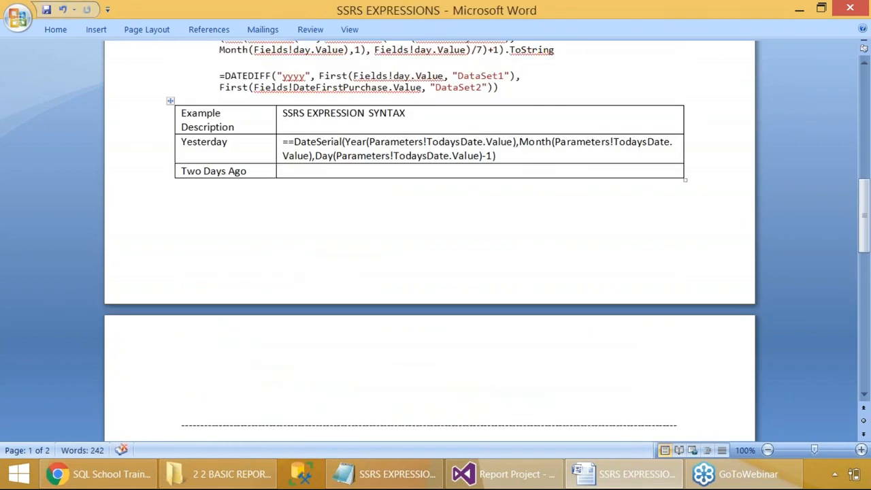
click(326, 172)
key(ctrl+v)
Add a fourth table row and move the label One Month Ago into its first cell.
key(Tab)
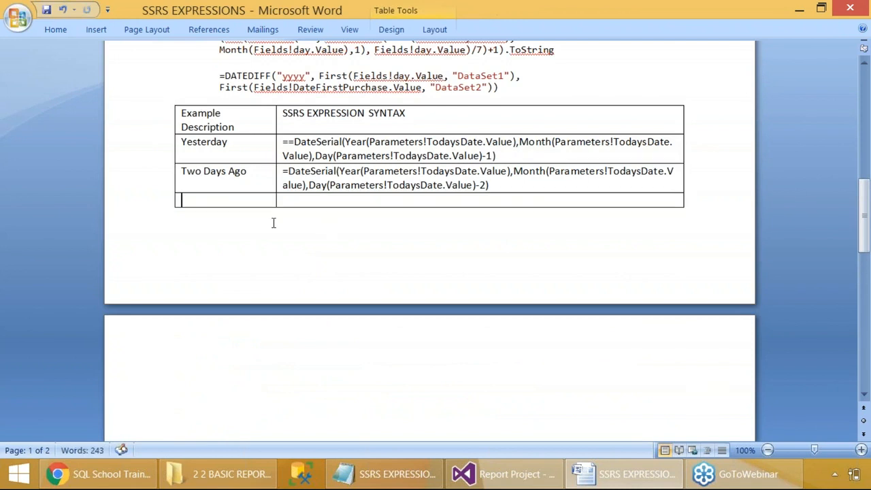
scroll(253, 272, down, 5)
drag(256, 302, 153, 307)
key(ctrl+x)
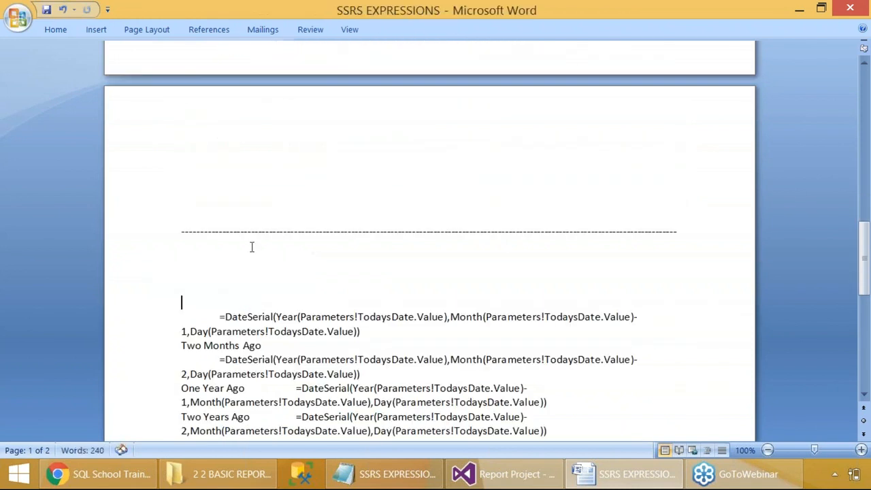
scroll(251, 247, up, 5)
click(212, 164)
key(ctrl+v)
Move the One Month Ago DateSerial expression, together with the Two Months Ago line below it, into the table's syntax column.
scroll(365, 312, down, 5)
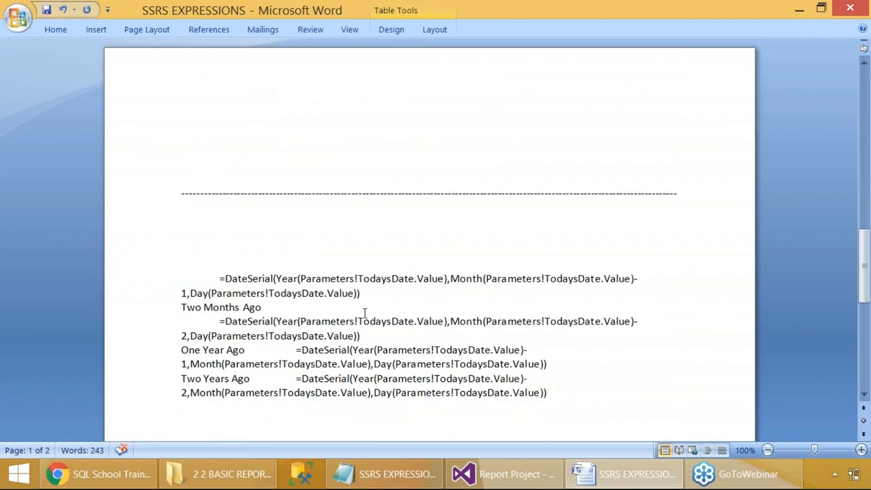
drag(287, 312, 184, 278)
key(ctrl+x)
scroll(306, 170, up, 5)
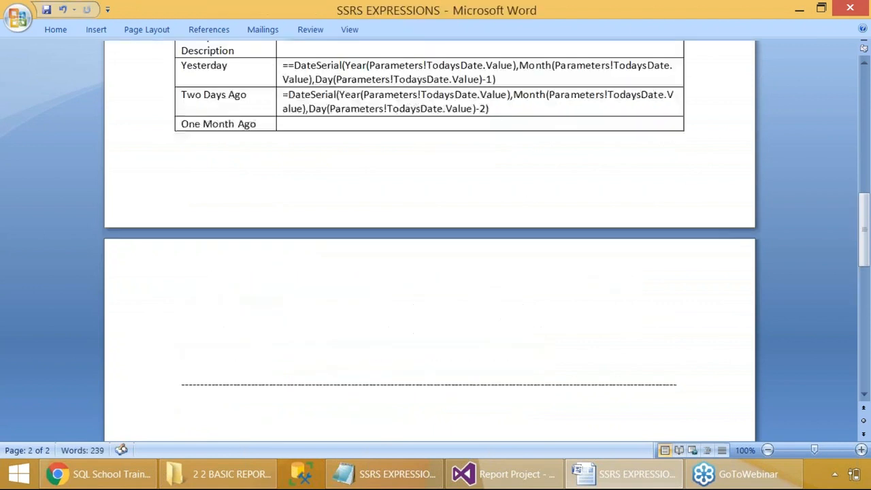
click(305, 164)
key(ctrl+v)
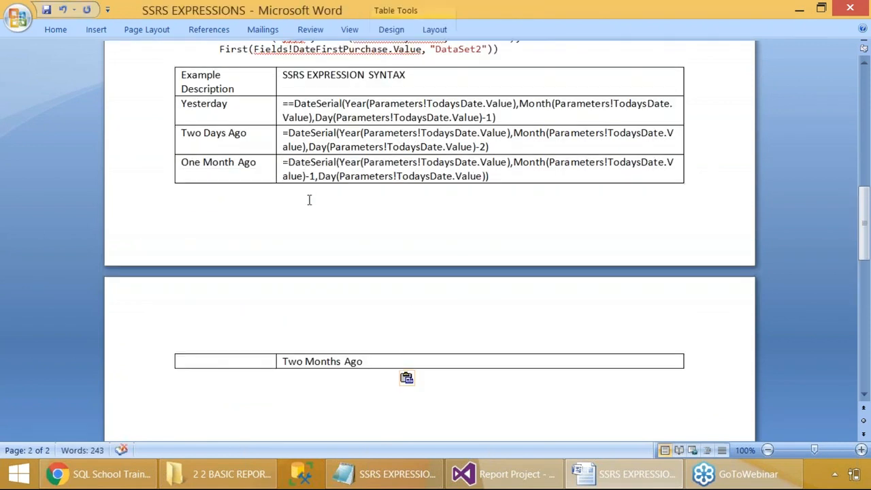
Move the label Two Months Ago from the syntax column into the first cell of a new table row.
drag(365, 361, 289, 363)
key(ctrl+x)
key(ctrl+v)
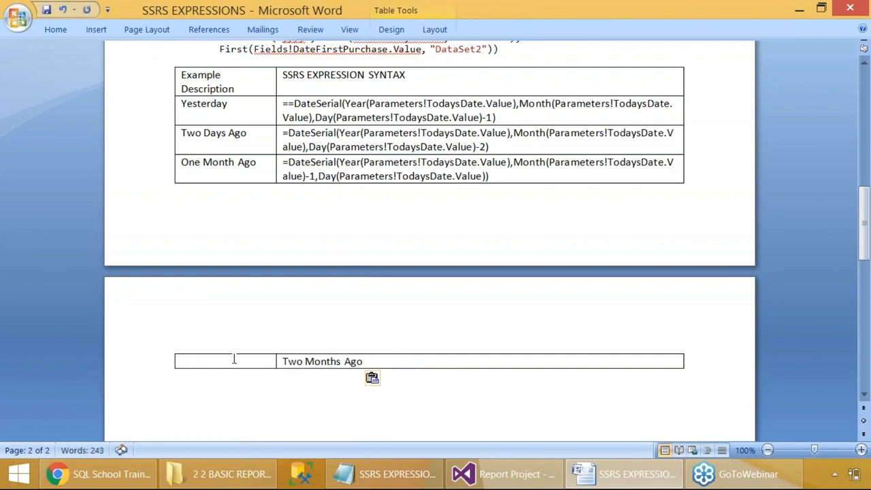
key(ctrl+z)
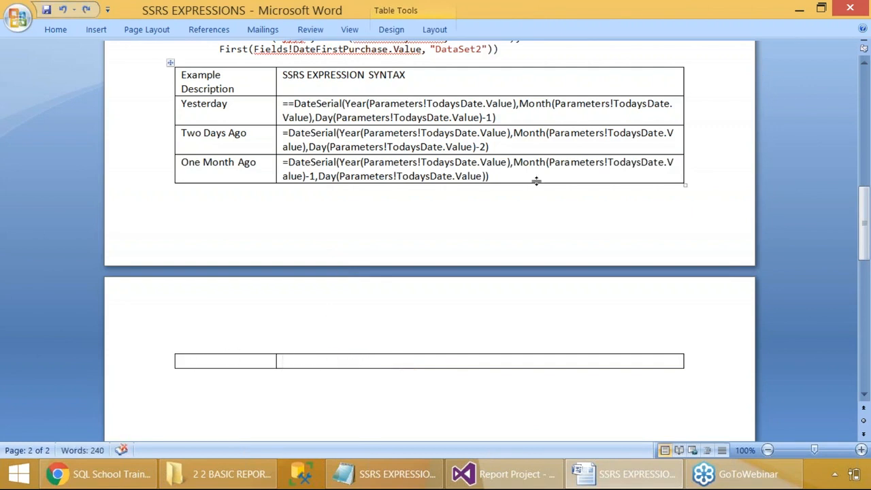
key(Tab)
key(ctrl+v)
Move the Two Months Ago DateSerial expression into the syntax cell beside its label, without a trailing blank line.
scroll(307, 353, down, 1)
scroll(311, 331, down, 6)
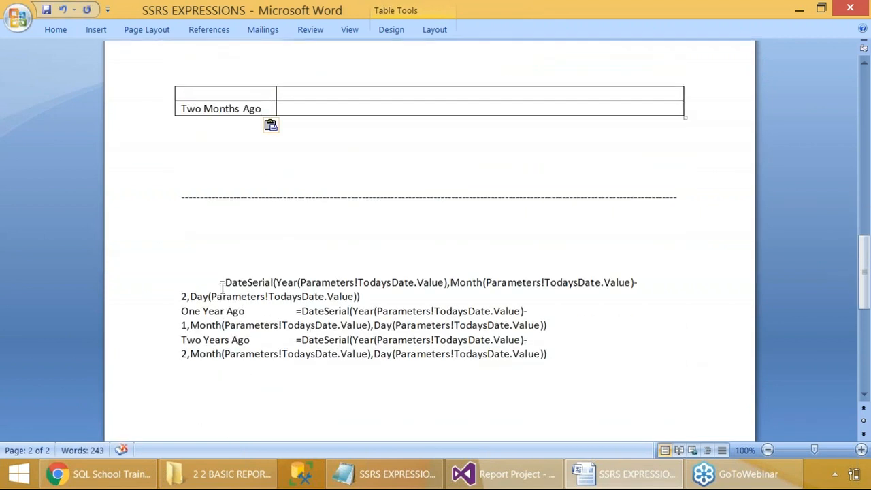
drag(221, 285, 365, 299)
key(ctrl+x)
click(343, 107)
key(ctrl+v)
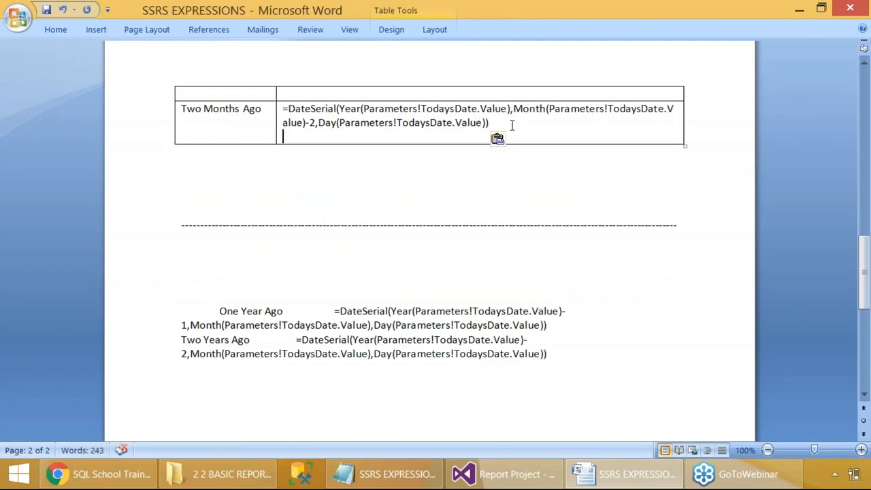
key(BackSpace)
Remove the empty table row between One Month Ago and Two Months Ago.
scroll(514, 132, up, 5)
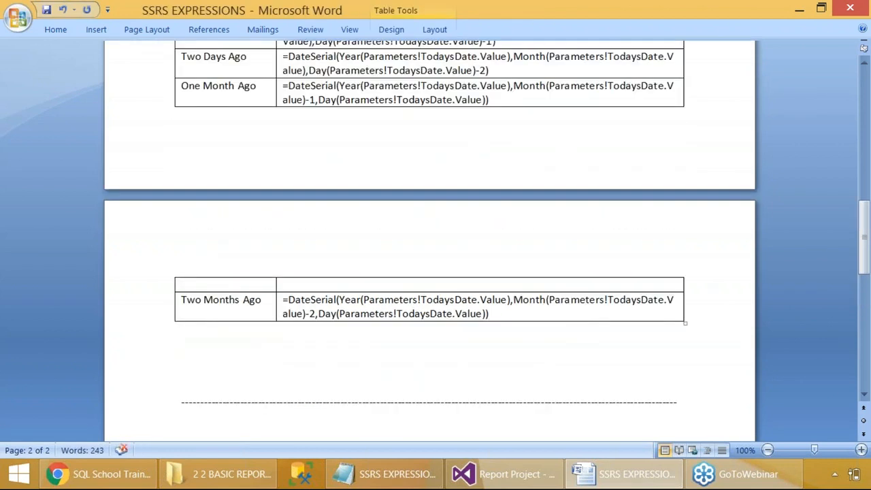
click(520, 101)
key(Delete)
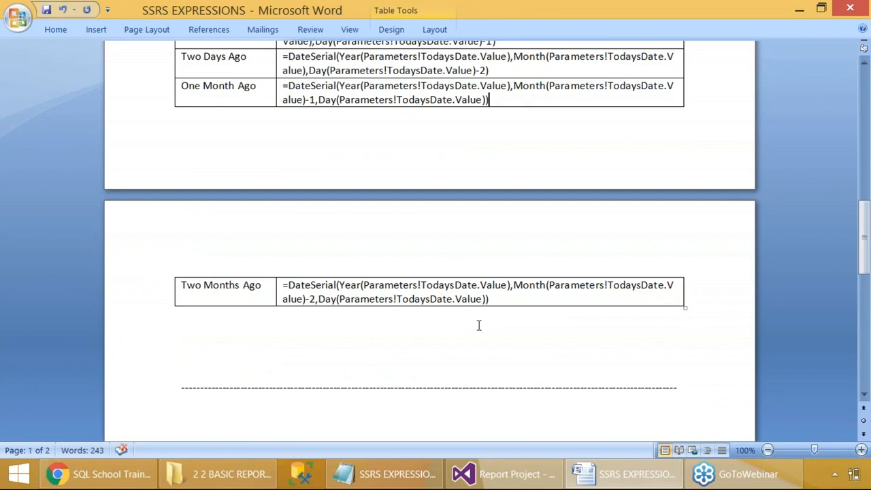
Add a table row below Two Months Ago and move the label One Year Ago into its first cell.
key(Tab)
scroll(315, 302, down, 5)
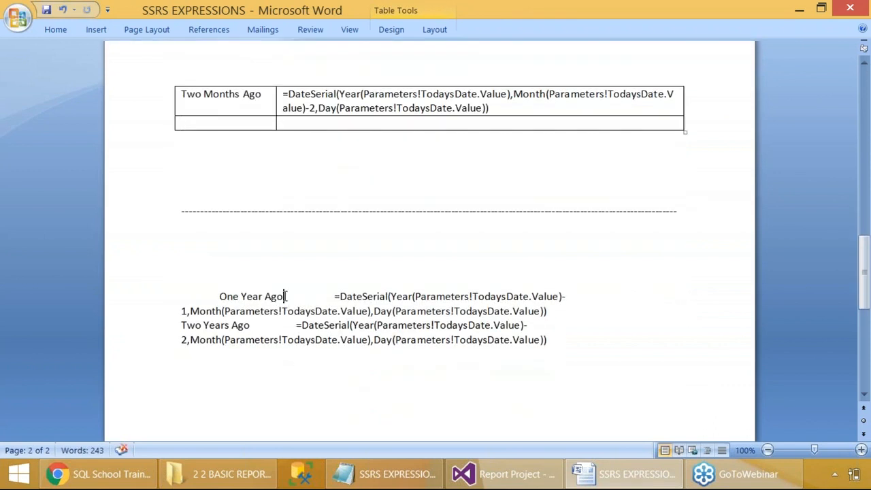
drag(285, 296, 215, 293)
key(ctrl+x)
click(218, 123)
key(ctrl+v)
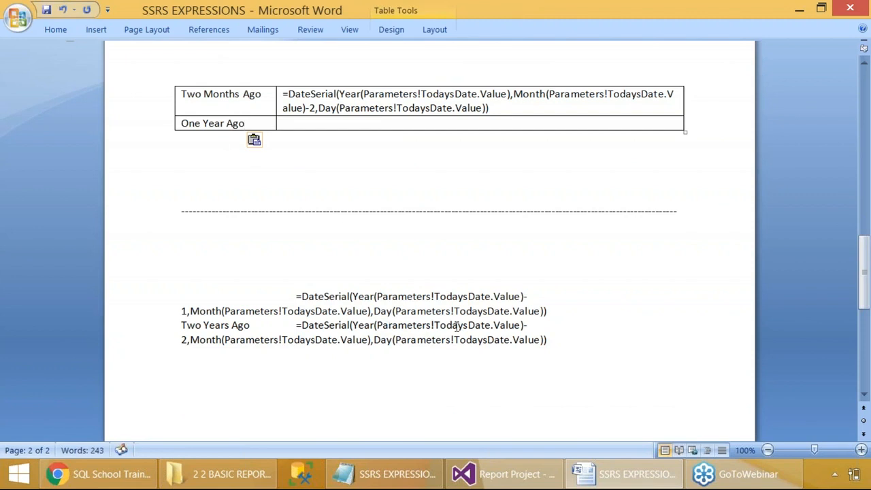
Move the One Year Ago DateSerial expression into the syntax cell beside its label.
drag(556, 311, 302, 296)
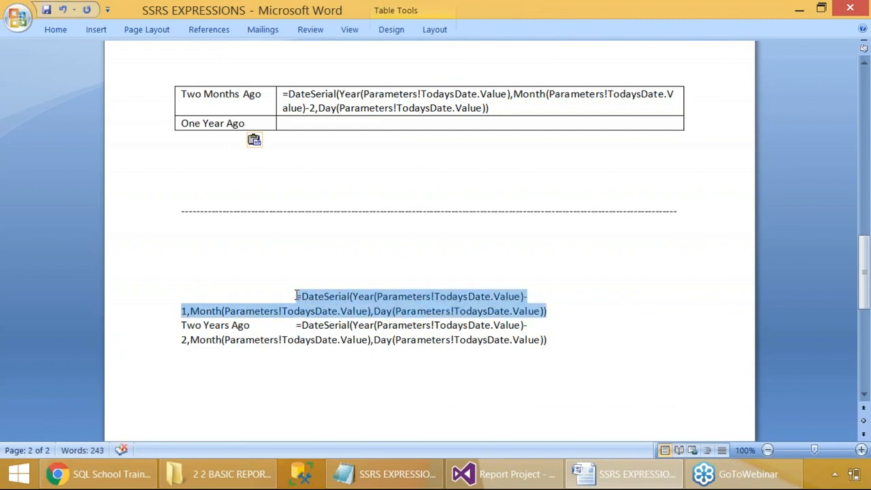
key(ctrl+x)
click(329, 125)
key(ctrl+v)
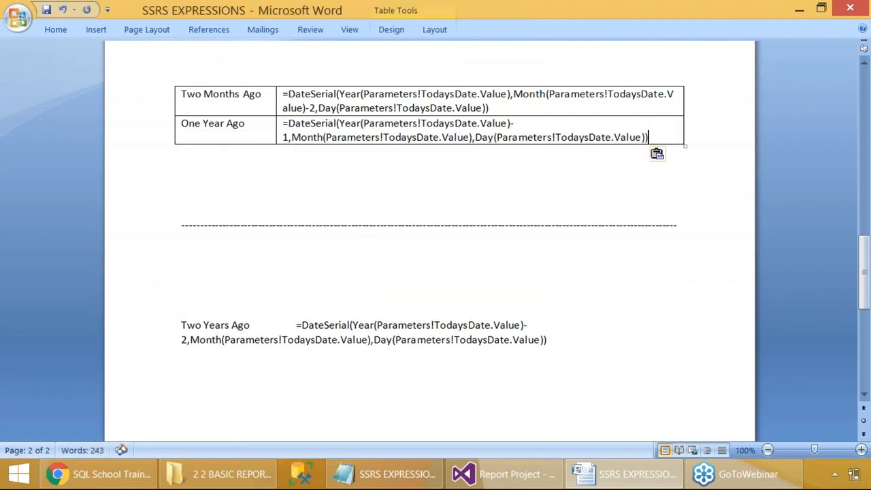
Add a final table row and move the label Two Years Ago into its first cell.
key(Tab)
drag(182, 339, 250, 339)
key(ctrl+x)
click(213, 152)
key(ctrl+v)
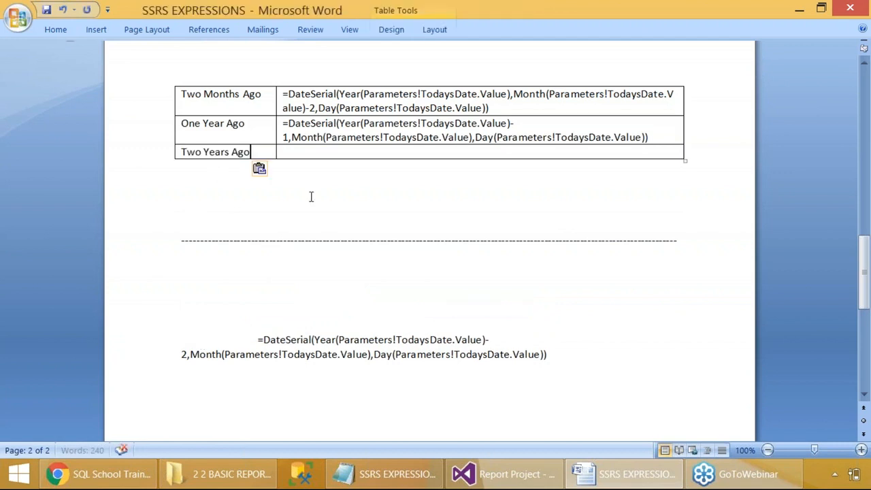
Move the Two Years Ago DateSerial expression into the syntax cell beside its label.
drag(548, 354, 256, 339)
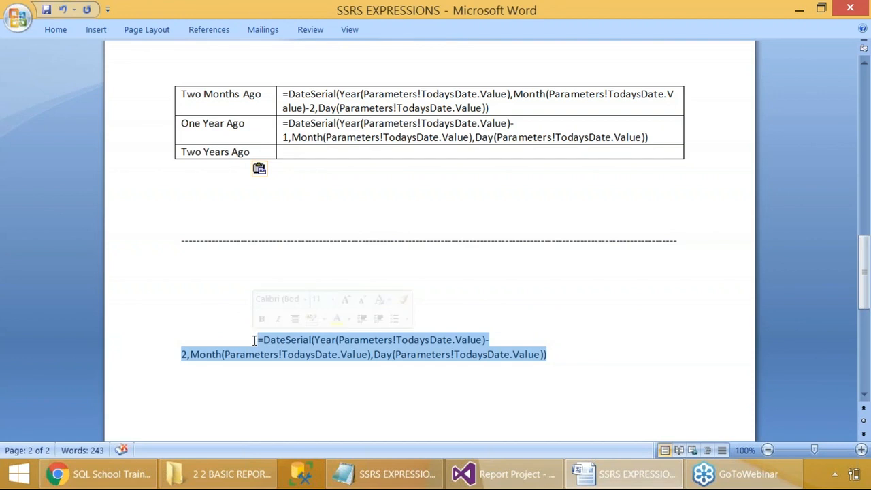
key(ctrl+x)
click(329, 151)
key(ctrl+v)
Delete the dashed separator line and the leftover blank lines below the table.
click(239, 227)
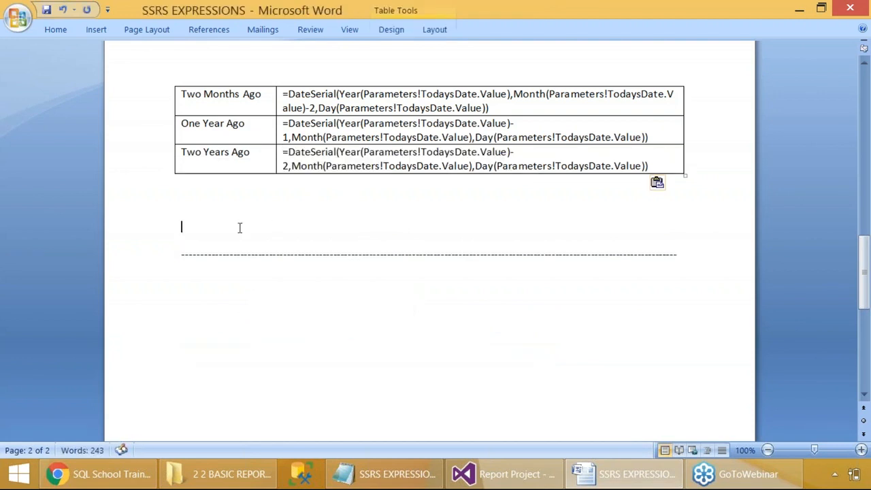
drag(238, 227, 404, 357)
key(Delete)
Apply the No Spacing style to the STEP 1 and STEP 2 lines at the start of the document.
scroll(363, 243, up, 15)
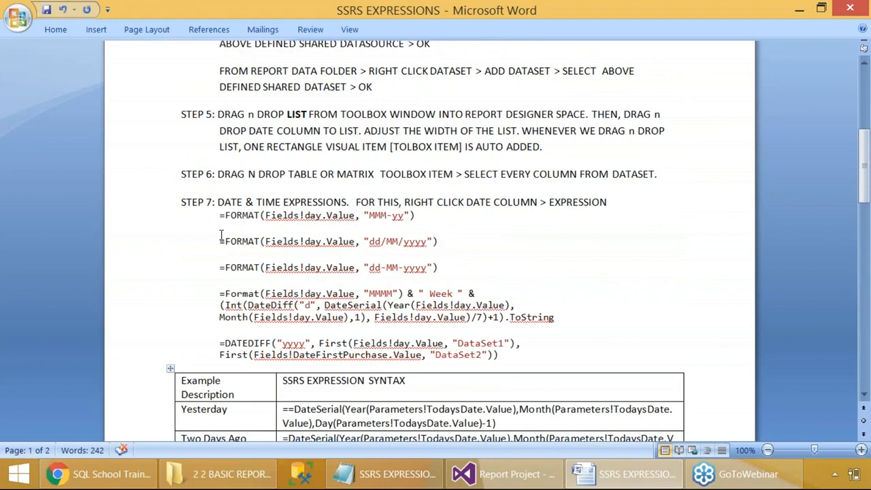
scroll(221, 235, up, 8)
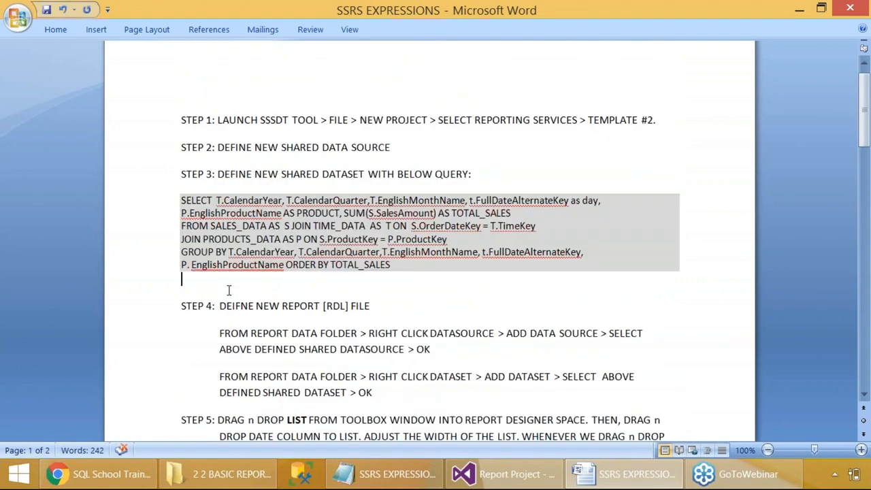
key(Delete)
key(Return)
drag(180, 121, 475, 161)
click(57, 30)
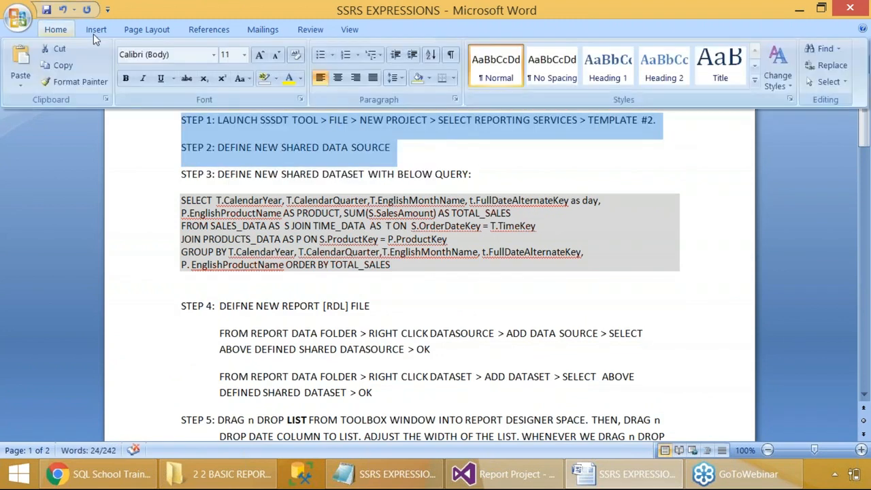
click(564, 65)
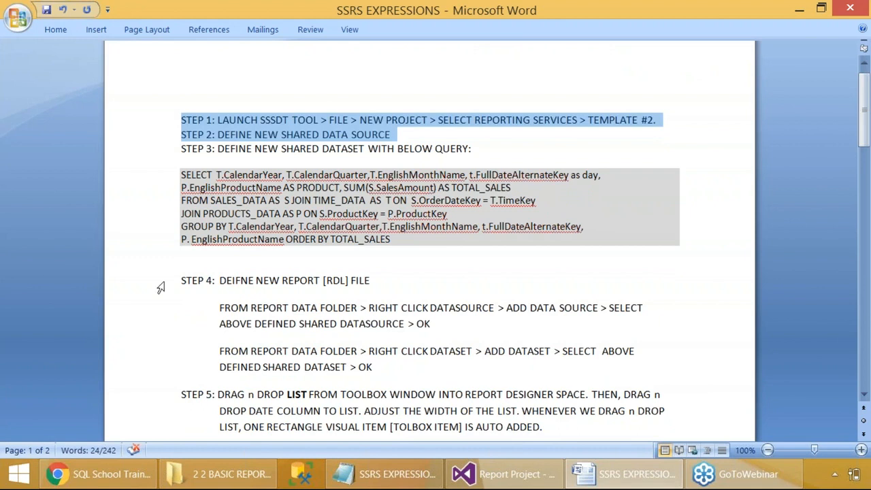
Apply the No Spacing style to the whole STEP 4 block and insert a blank line before STEP 5.
click(195, 262)
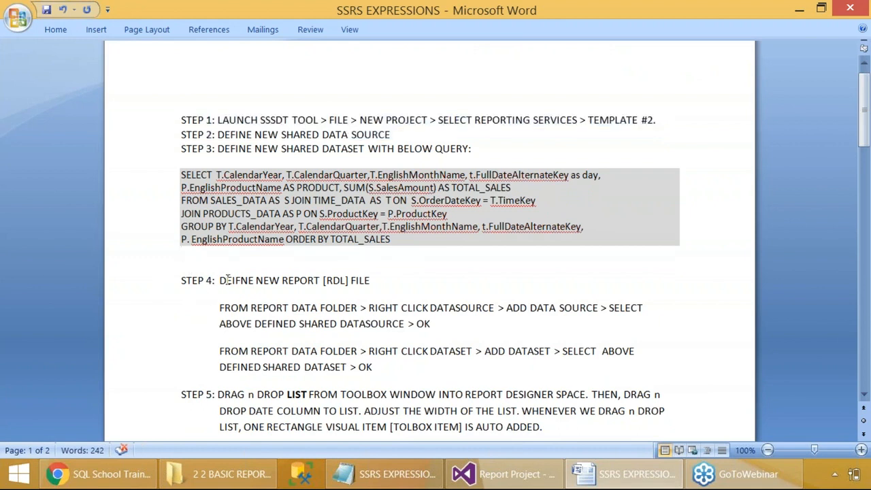
drag(182, 279, 404, 365)
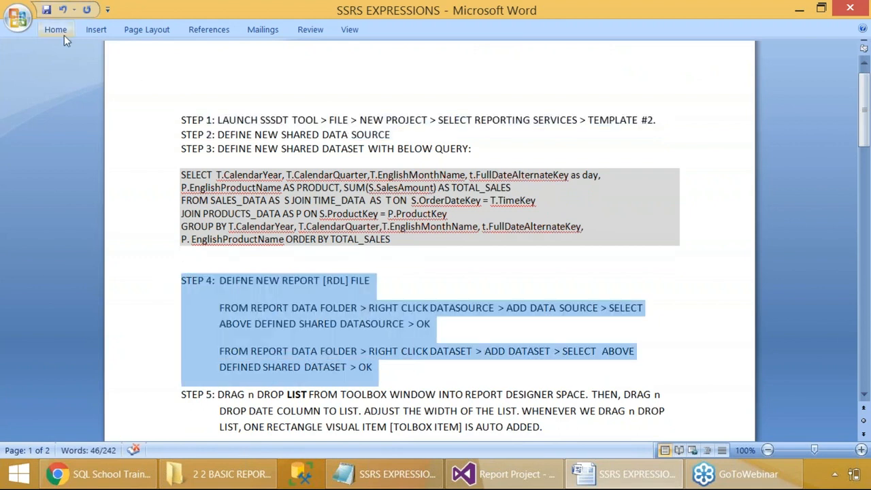
click(56, 29)
click(552, 65)
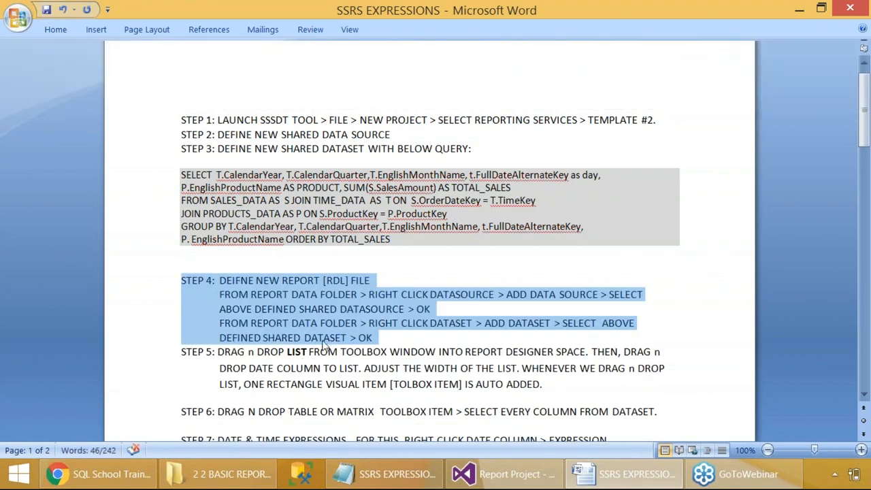
click(385, 337)
key(Return)
Remove the blank lines between the three FORMAT expressions under STEP 7.
scroll(318, 300, down, 8)
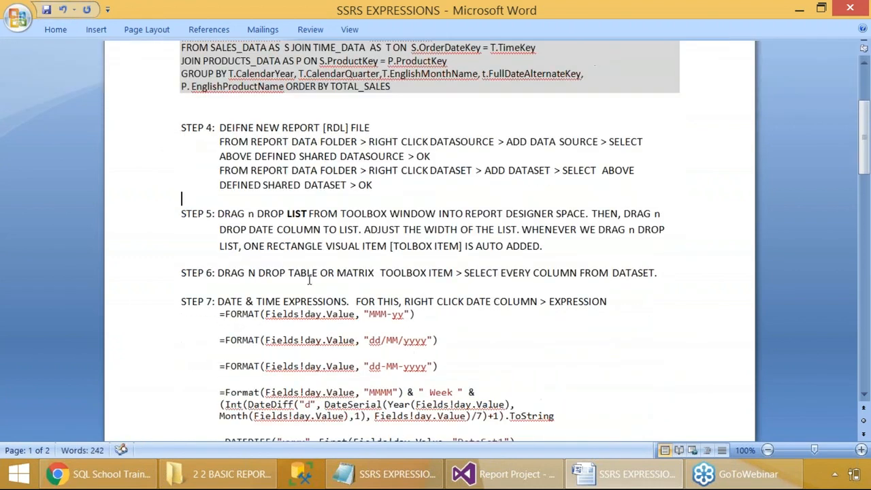
scroll(201, 228, up, 10)
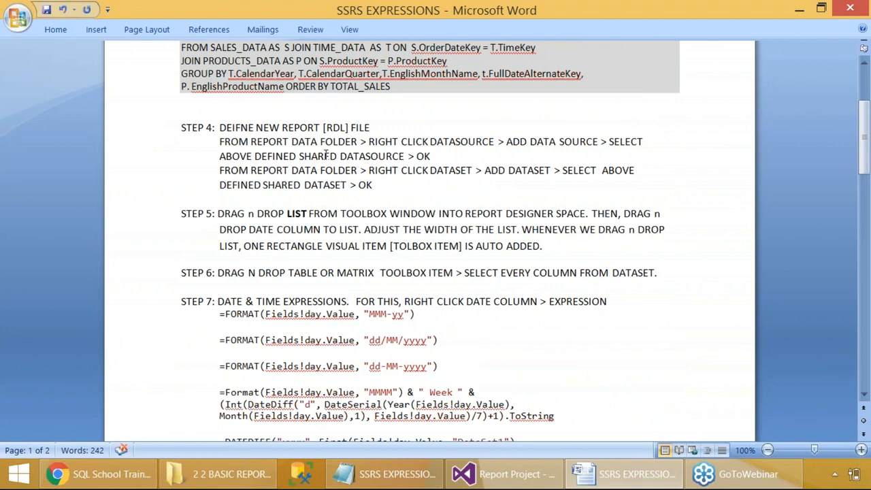
scroll(353, 163, down, 6)
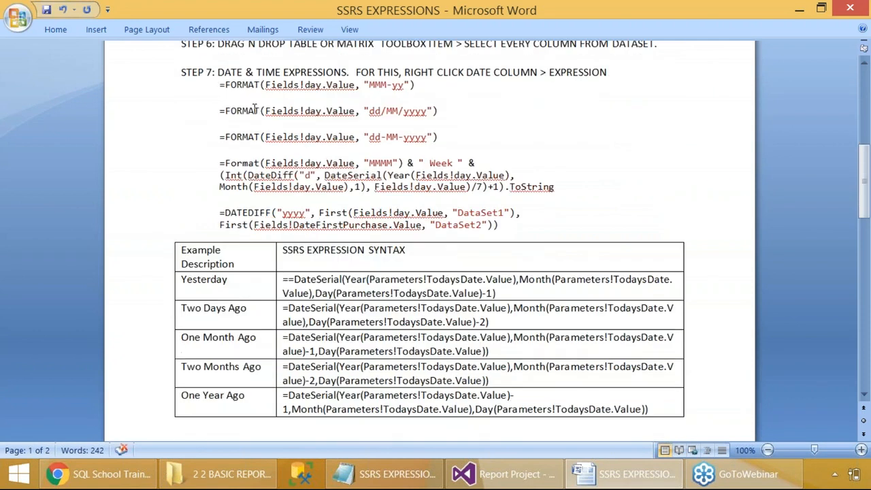
click(237, 99)
key(Delete)
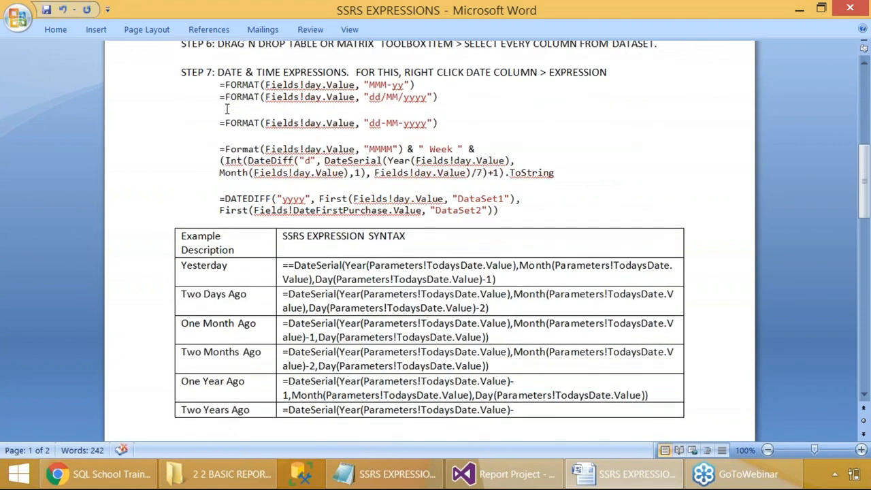
click(227, 109)
key(Delete)
click(222, 120)
Make the DATE & TIME EXPRESSIONS text in the STEP 7 line bold.
scroll(305, 301, down, 7)
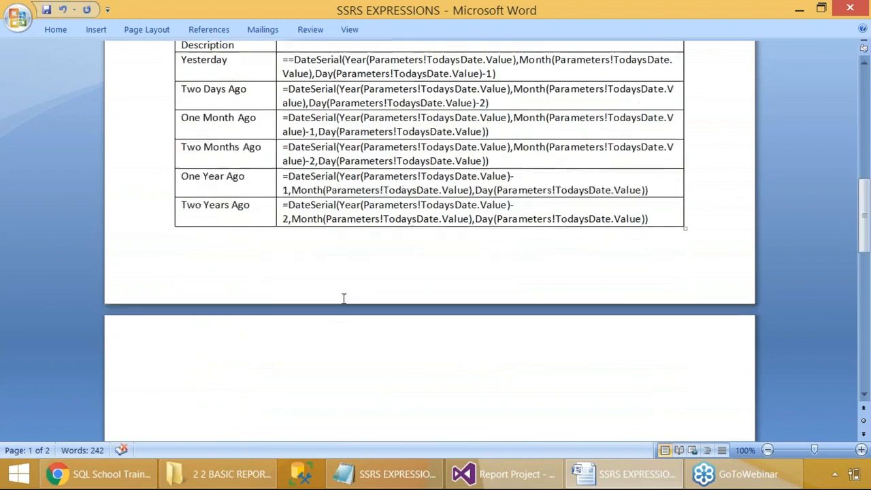
scroll(253, 289, up, 12)
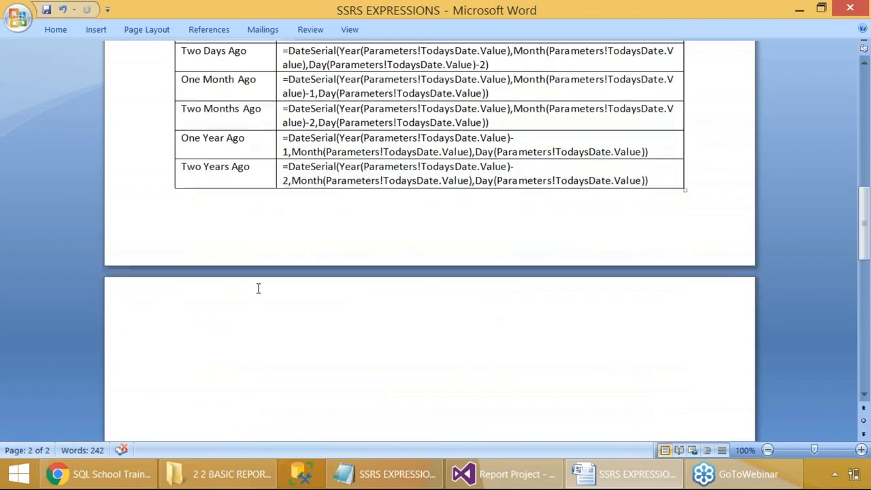
scroll(269, 283, up, 5)
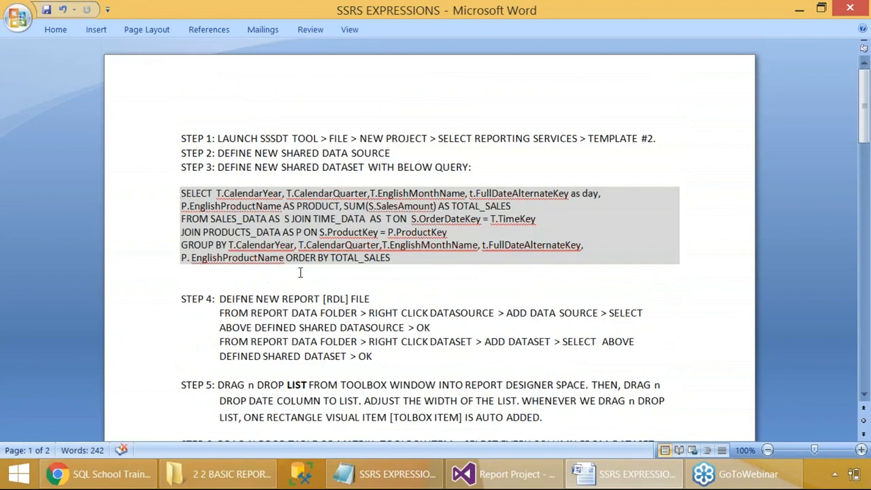
scroll(280, 182, down, 9)
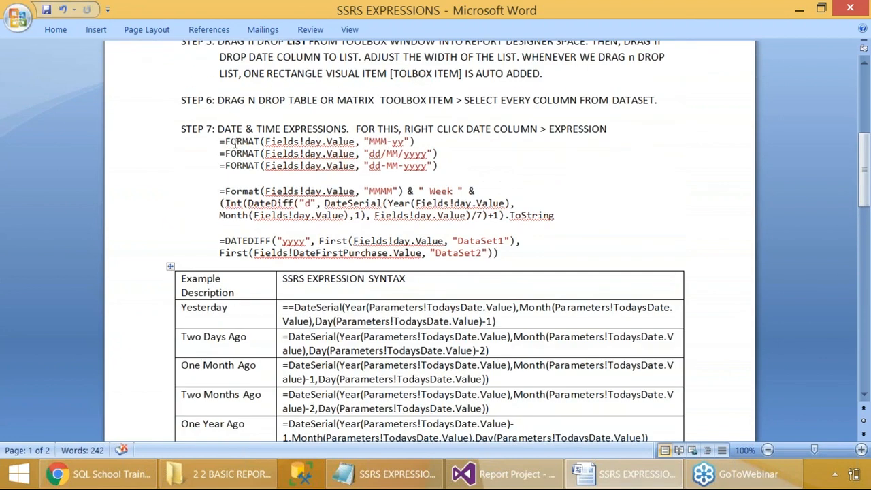
drag(220, 134, 327, 129)
key(ctrl+b)
Add the heading "STEP 8: HOW TO COMPARE AND REPORT DATA FROM MULTIPLE DATASETS?" on the page after the table.
scroll(214, 395, down, 5)
scroll(214, 402, down, 1)
click(210, 389)
text(step 8)
key(BackSpace)
key(Caps_Lock)
text(STE)
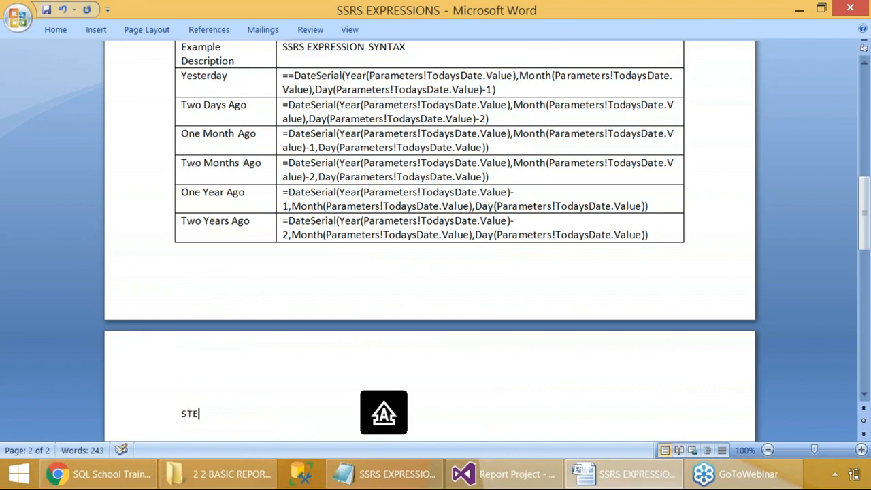
text(P 8: HOW TO )
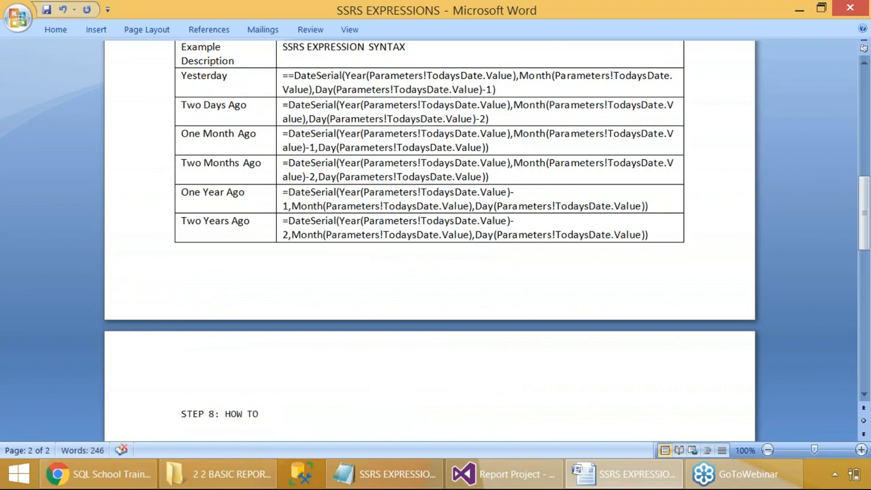
text(L)
key(BackSpace)
text(COMPARE AND R)
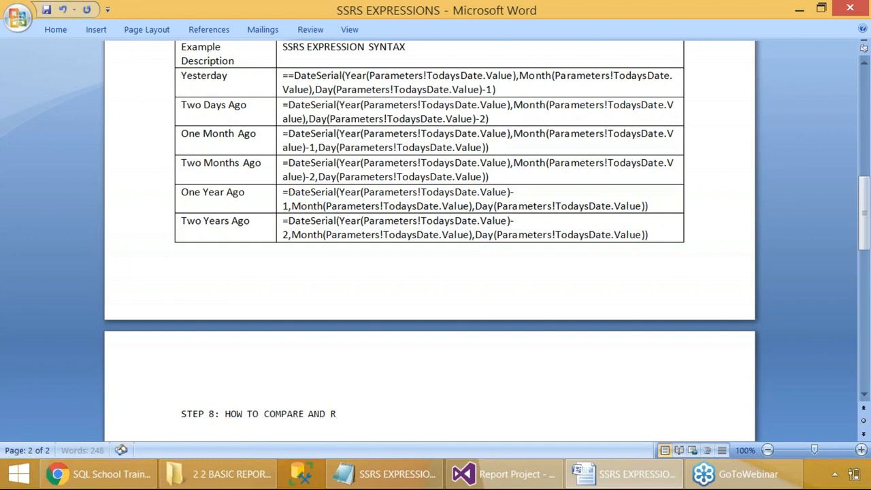
text(EPORT DATA FROM M)
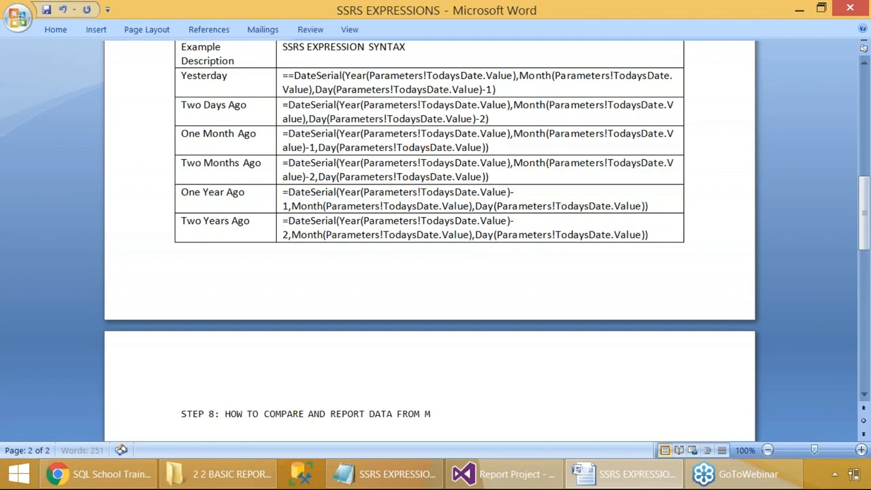
text(ULTIPLE DATASETS?)
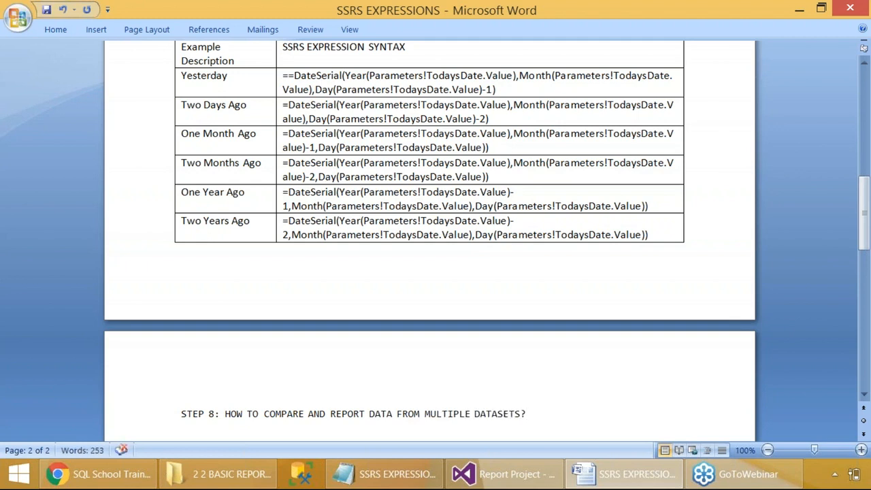
Under STEP 8, enter "LOOKUP() FUNCTION IS USED FOR THE PURPOSE OF JOINING MULTIPLE DATASETS TO GET COMBIEND DATA IN THE REPORT.".
key(Return)
text(LOOKUP() FUNCTION IS USED FOR THIS PURPOSE)
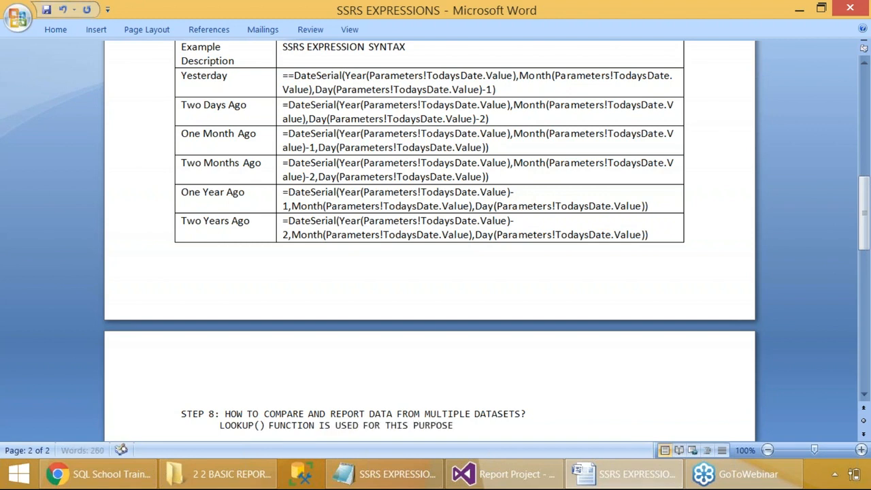
key(BackSpace)
key(BackSpace)
key(BackSpace)
key(BackSpace)
key(BackSpace)
key(BackSpace)
text(HE PURPOSE OF JOINING MU)
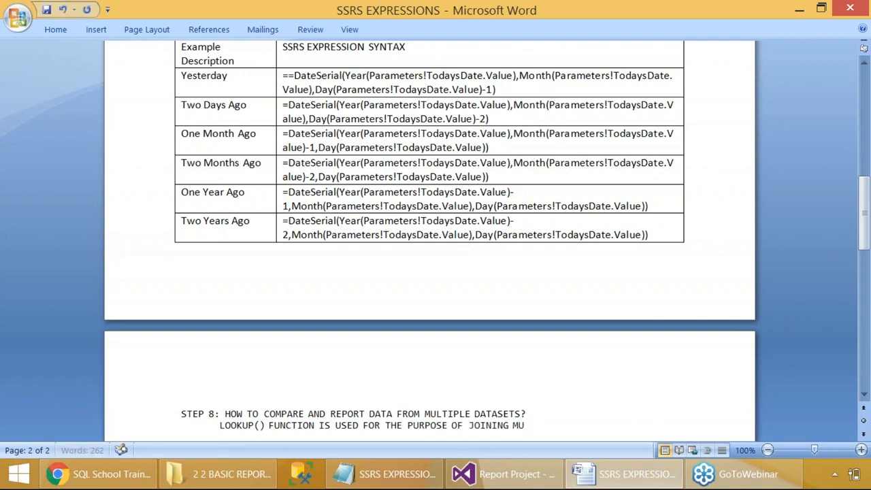
text(LTIPLE DATASES)
key(BackSpace)
text(T)
text(S TO GET)
text( COMBIEND D)
text(ATA IN TEH)
text( REPO)
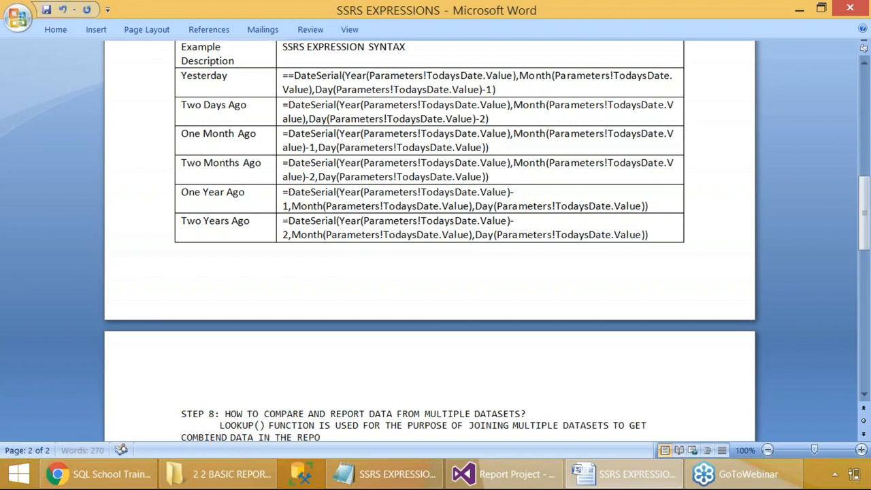
text(RT.)
Indent the second line of the LOOKUP() description and make the word LOOKUP bold.
scroll(190, 381, down, 3)
click(180, 323)
key(Tab)
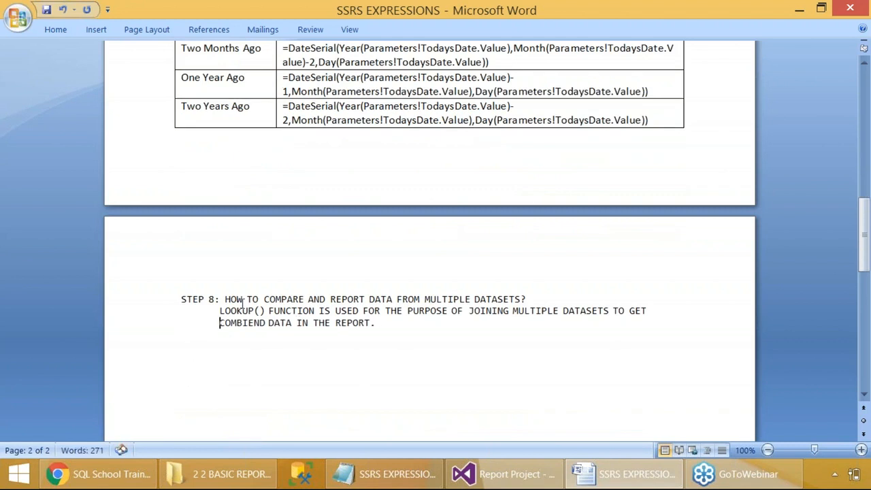
double_click(239, 310)
key(ctrl+b)
Leave a blank line below the description and add an indented "SYNTAX:" line followed by "LOOKUP(A,B,C,D)".
click(239, 352)
key(Tab)
text(SYNTAX)
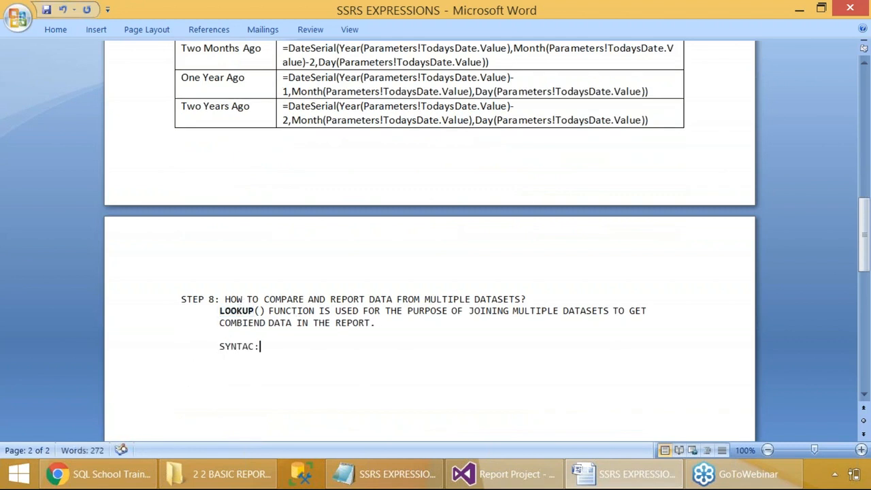
text(:)
key(Return)
text(LOOKUP(A,B,C,D)
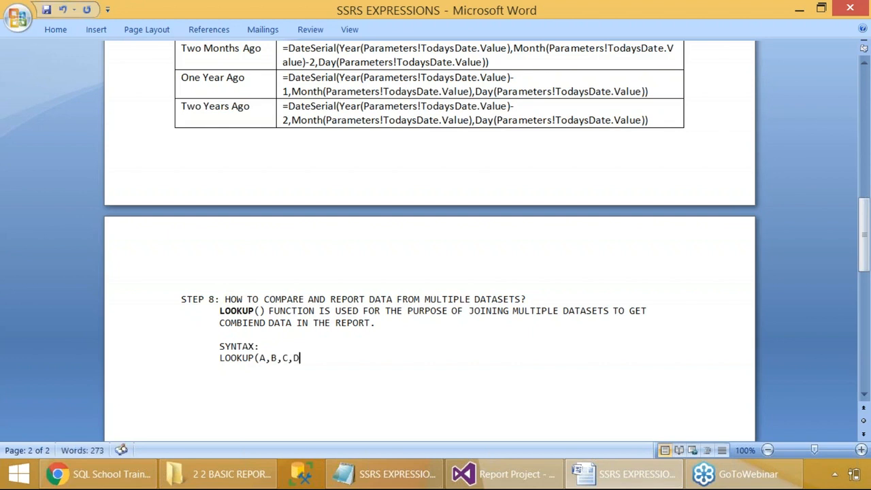
text())
Below the syntax, add the lines "IF A = B THEN REPLACE BY "C"." and "A BELONGS TO CURRENT DATASET OF THE VISUAL".
key(Return)
text(IF A = B)
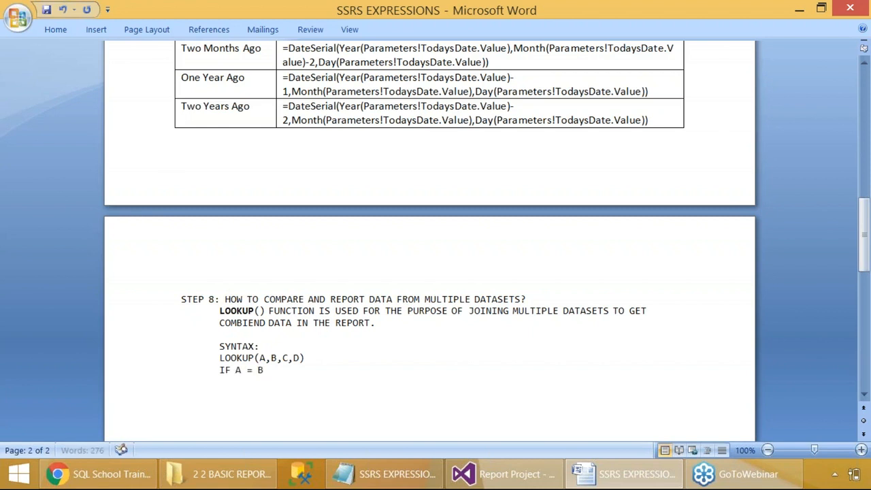
text( THEN REPLACE BY "C".)
key(Return)
text(A BELONGS TO CUREN)
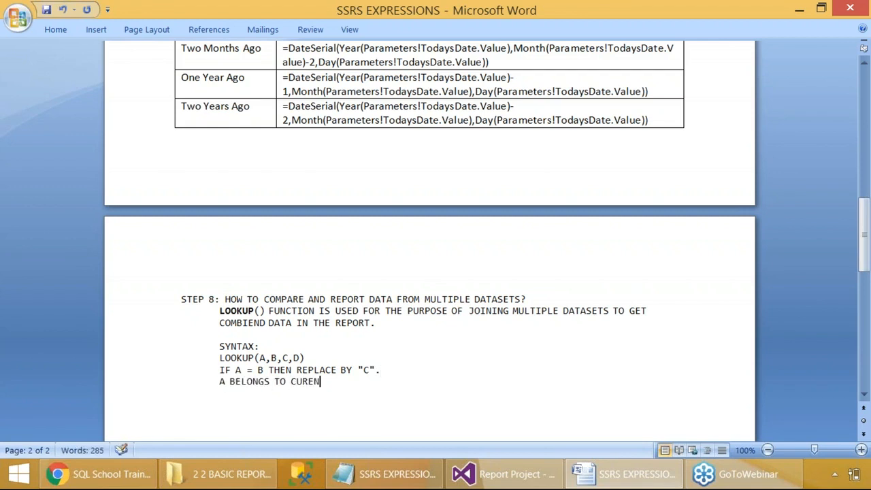
key(BackSpace)
key(BackSpace)
text(RENT DATASET OF THE VISUAL)
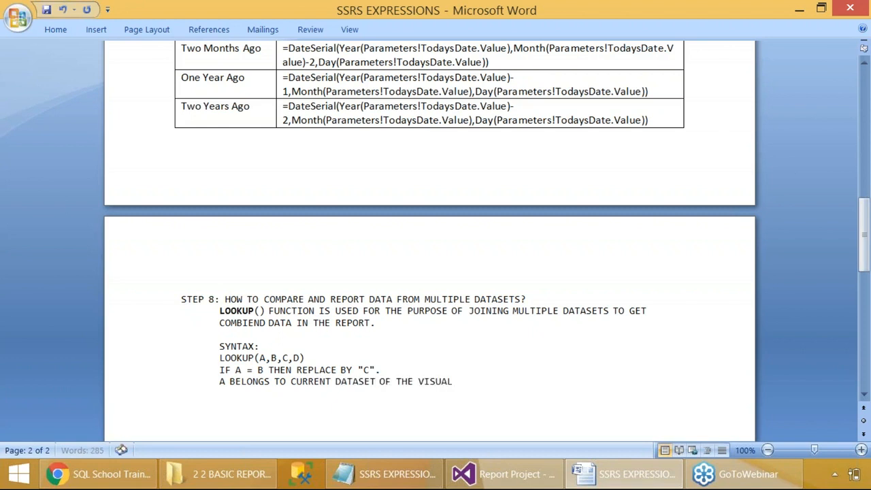
Add the explanation line "B,C BELONGS TO REMOTE DATASET "D"" at the end of STEP 8.
key(Tab)
text(B,C BELONGS TO DATASET "D")
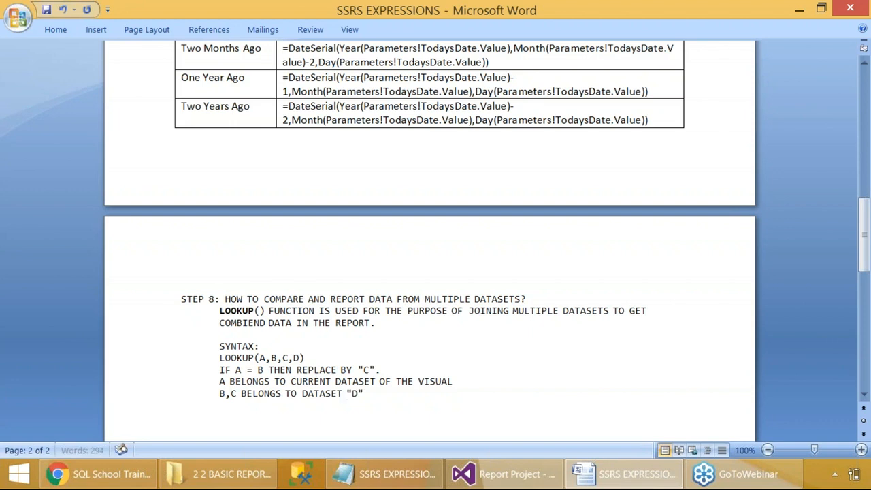
click(303, 393)
text(REMOTE)
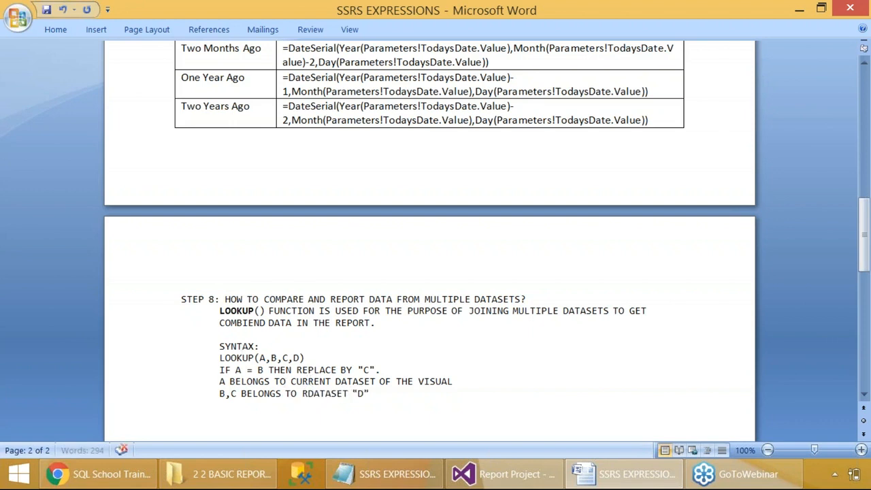
Make the LOOKUP(A,B,C,D) line bold with yellow highlighting and save the document.
scroll(314, 370, down, 3)
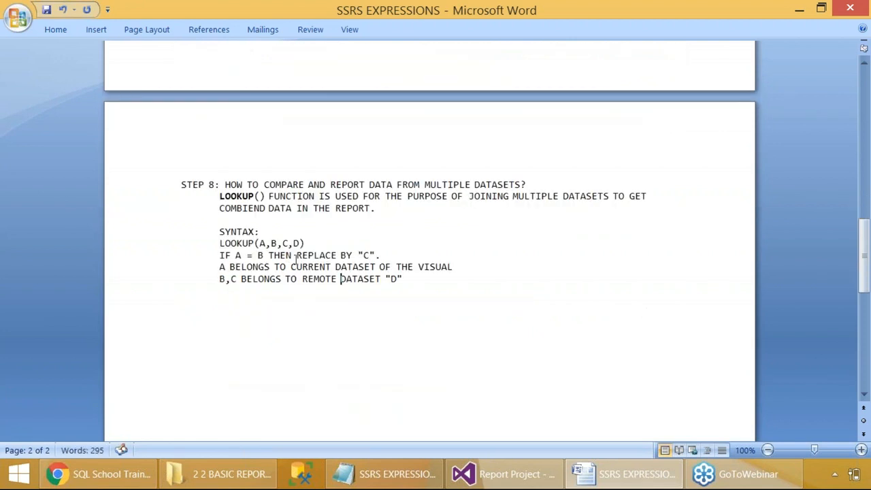
drag(336, 242, 206, 241)
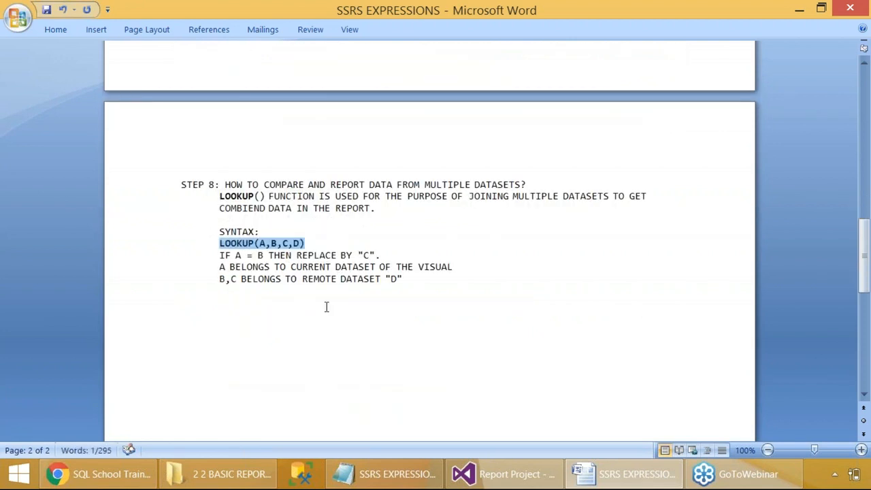
right_click(291, 242)
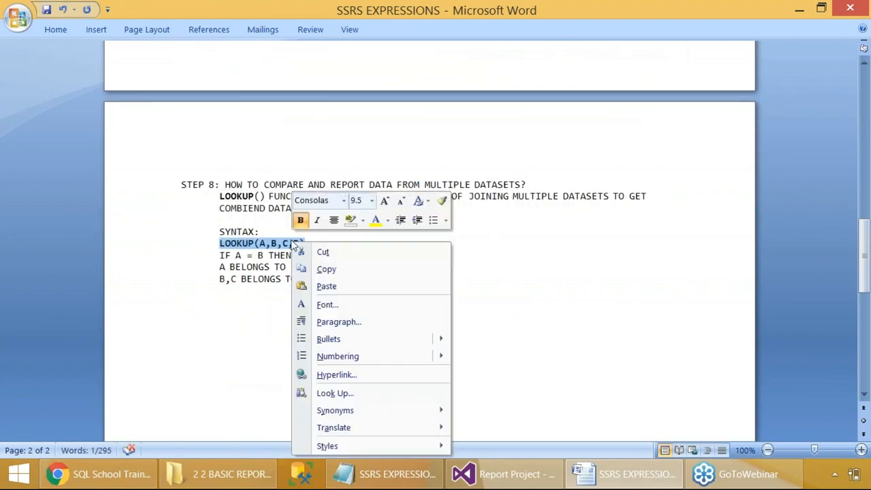
click(364, 224)
click(355, 240)
click(209, 310)
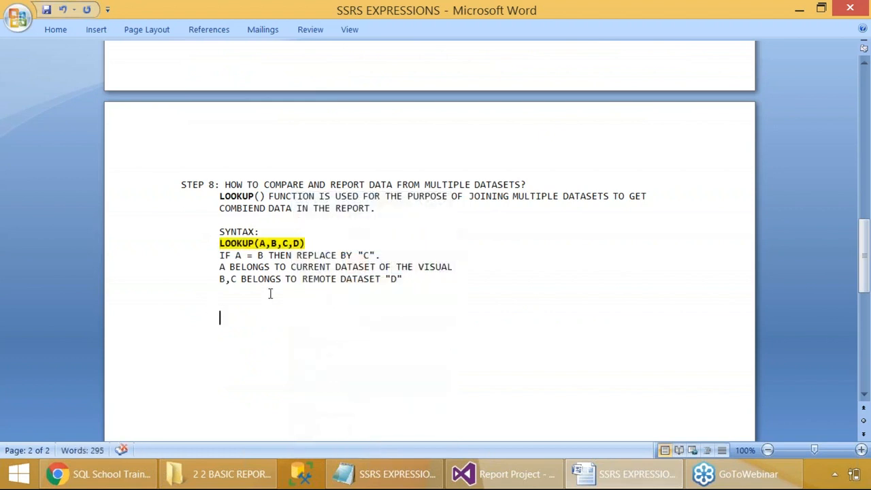
key(ctrl+s)
Switch to the report project in Visual Studio and widen the Report Data pane to examine DataSet2's fields, down to CustomerKey.
click(505, 474)
click(692, 442)
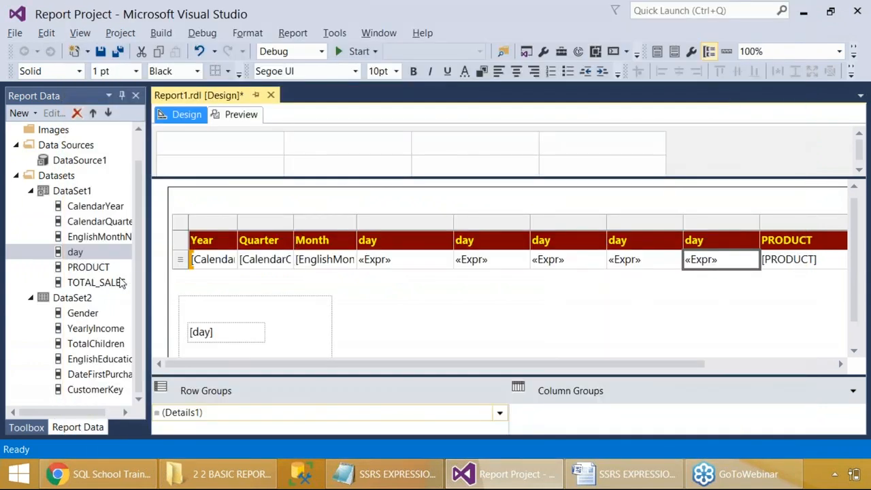
click(92, 299)
drag(147, 242, 249, 242)
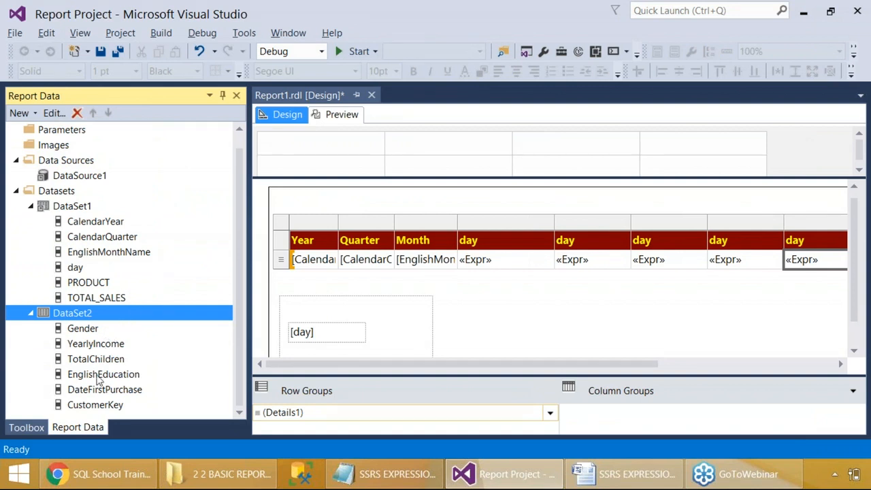
click(99, 406)
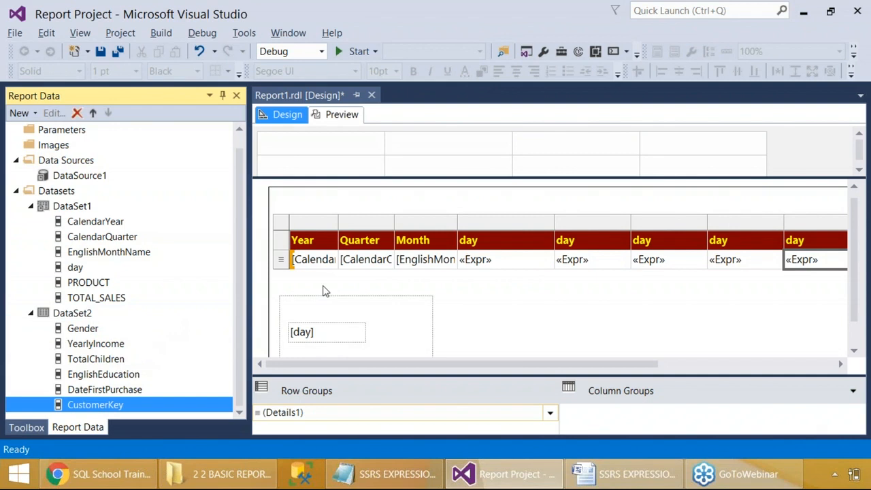
Save the report and move the [day] list further down to free space below the sales table.
key(ctrl+s)
click(340, 309)
click(340, 309)
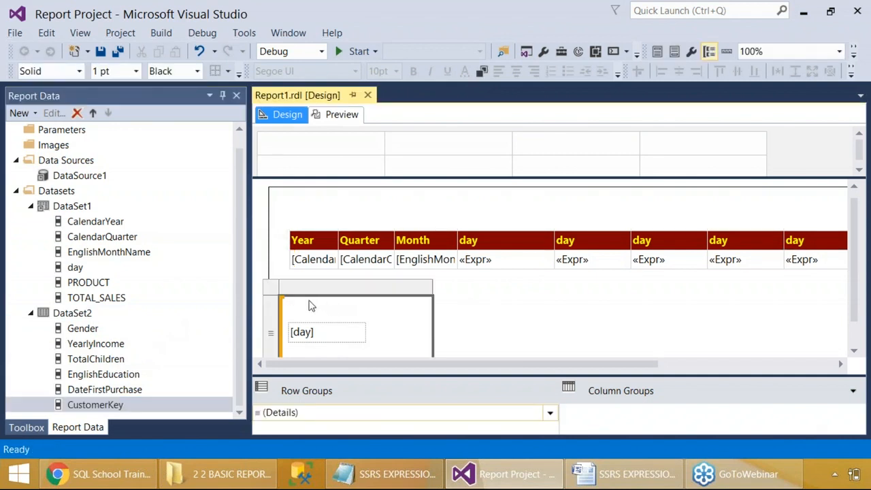
click(287, 294)
drag(285, 295, 291, 340)
click(320, 253)
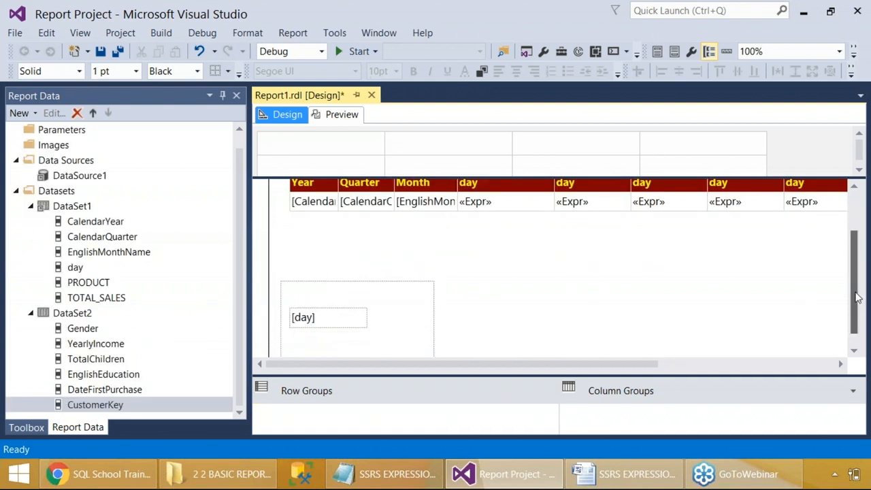
scroll(858, 296, up, 2)
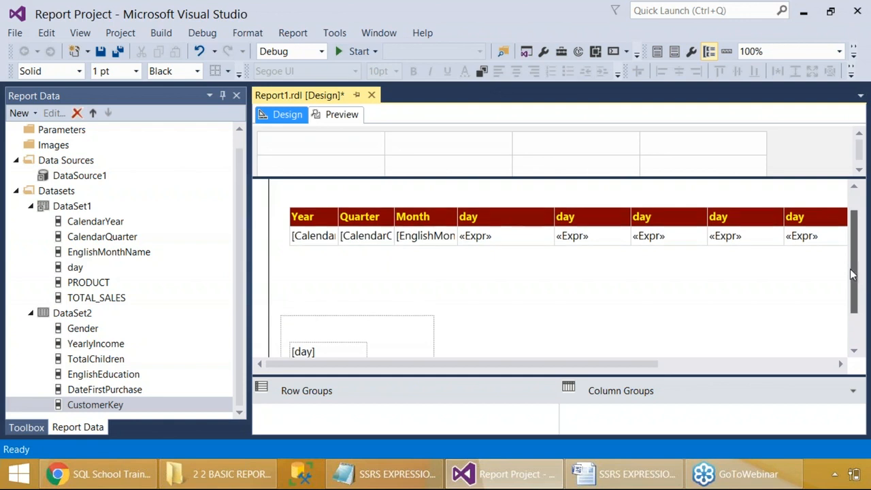
Insert a new empty table between the sales table and the [day] list, and return to the report's datasets.
click(25, 426)
drag(58, 212, 284, 270)
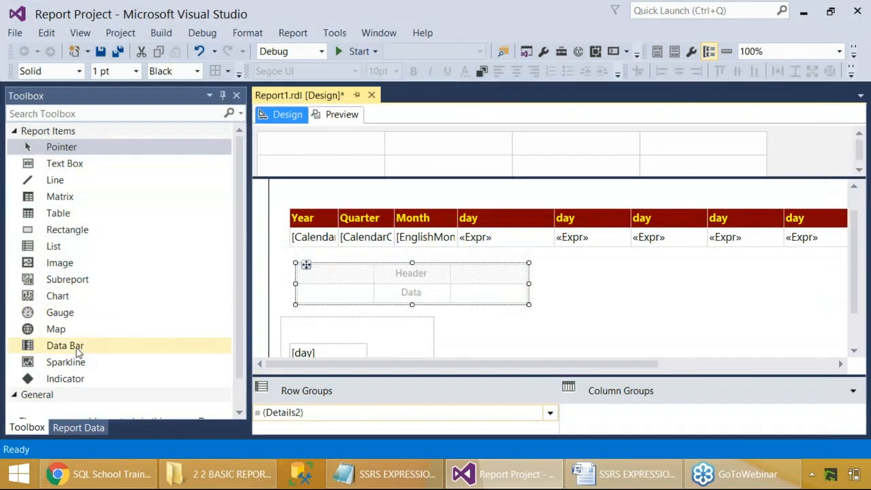
scroll(77, 351, down, 1)
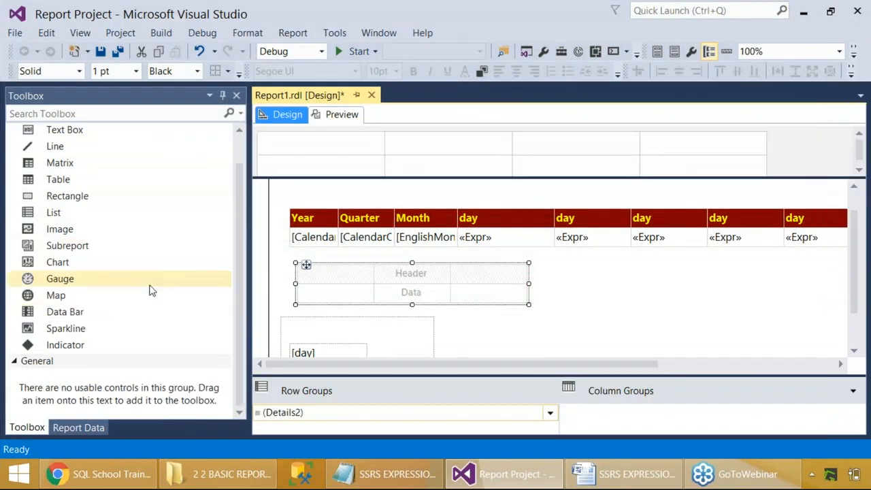
click(79, 427)
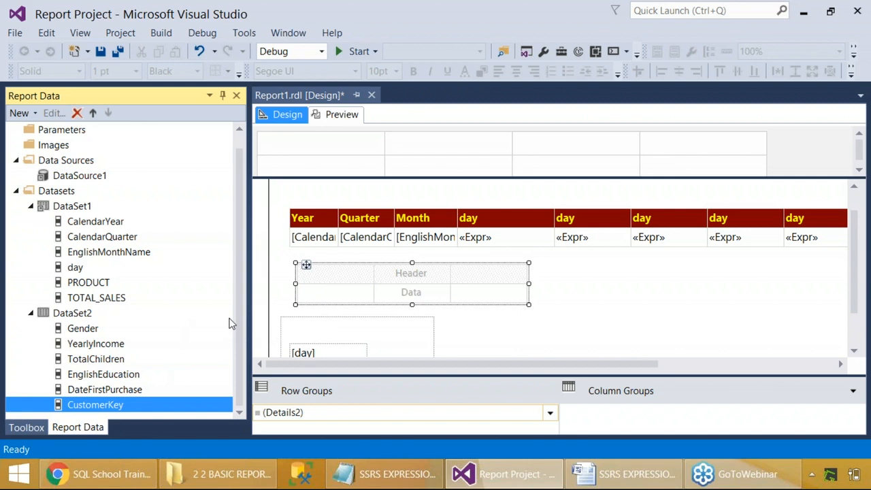
Capture a screenshot of the report's dataset list and start adding a new dataset.
right_click(70, 193)
key(Print)
drag(1, 68, 762, 425)
right_click(117, 200)
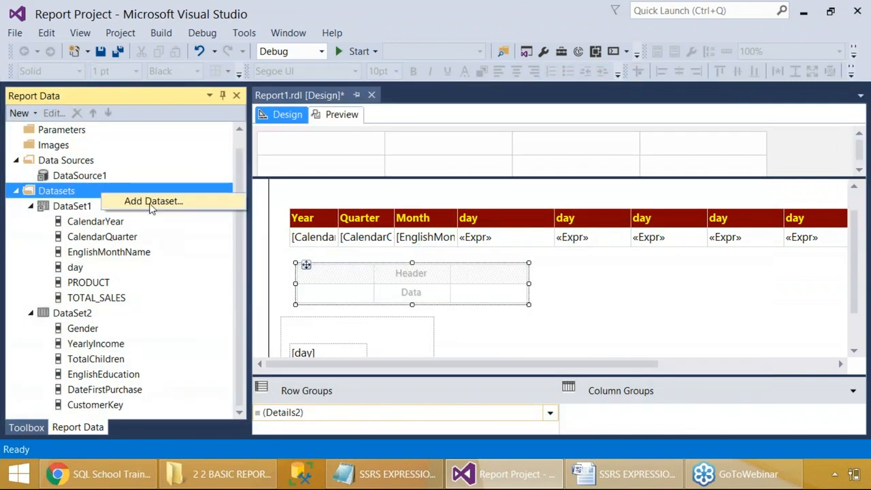
click(150, 203)
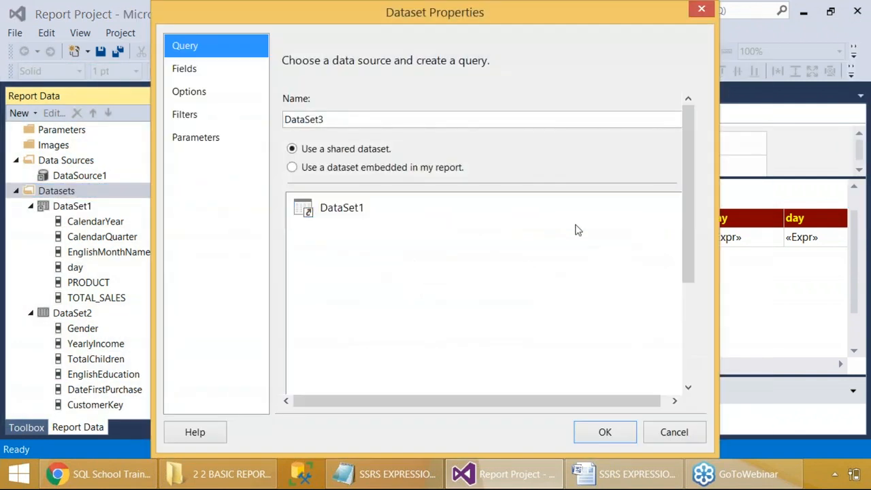
Make DataSet3 an embedded dataset that uses DataSource1, and capture a screenshot of its properties.
click(362, 168)
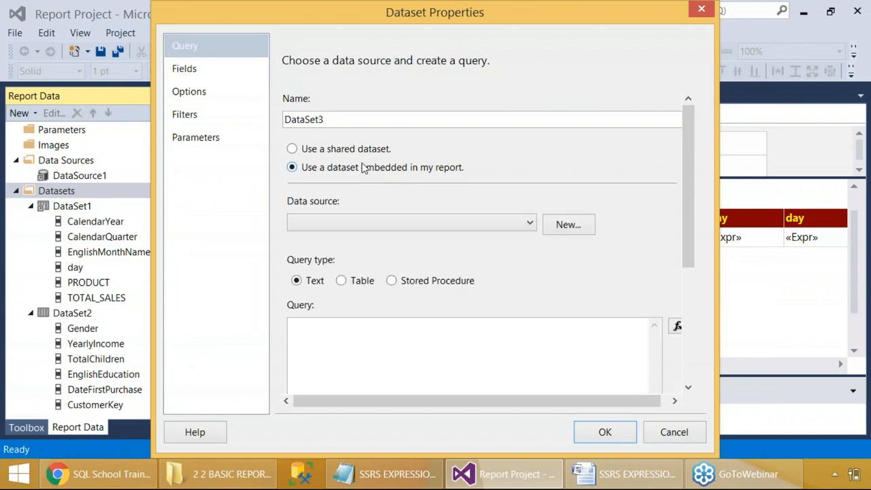
click(359, 223)
click(353, 238)
key(Print)
drag(1, 1, 733, 426)
click(853, 144)
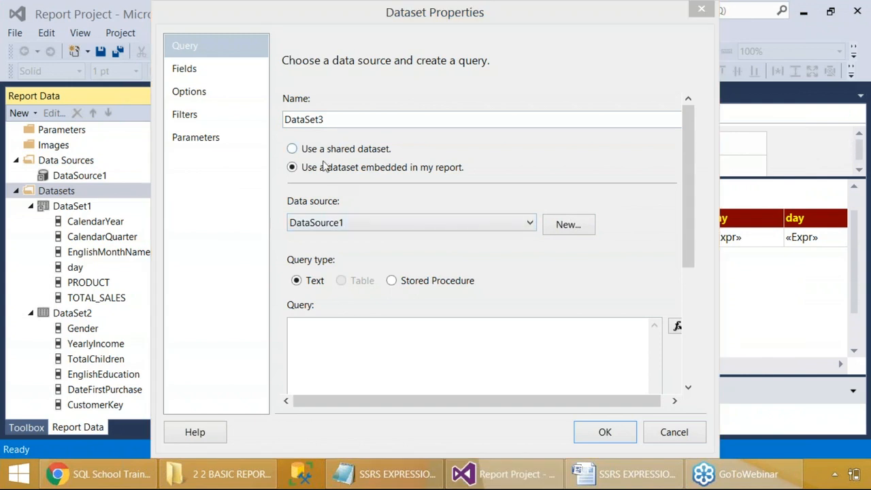
Capture DataSet3's empty query settings, open the query designer and add the SALES_DATA table.
click(345, 328)
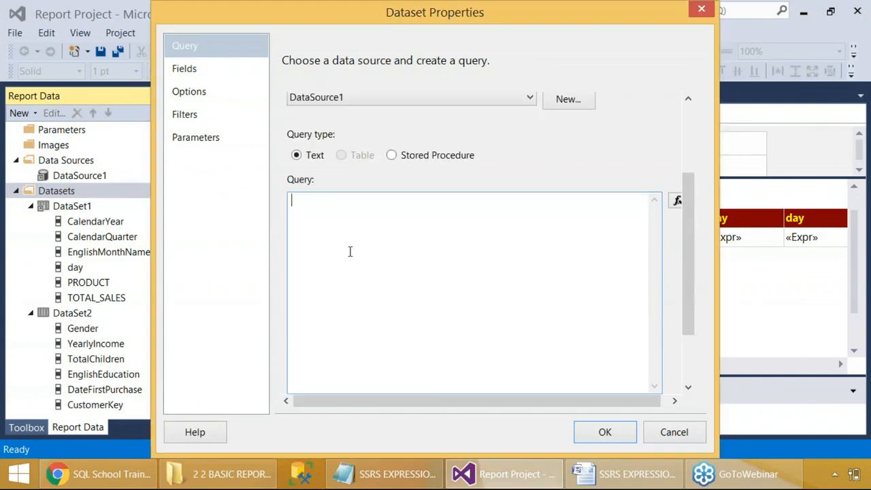
key(Print)
drag(1, 0, 815, 442)
scroll(686, 270, down, 3)
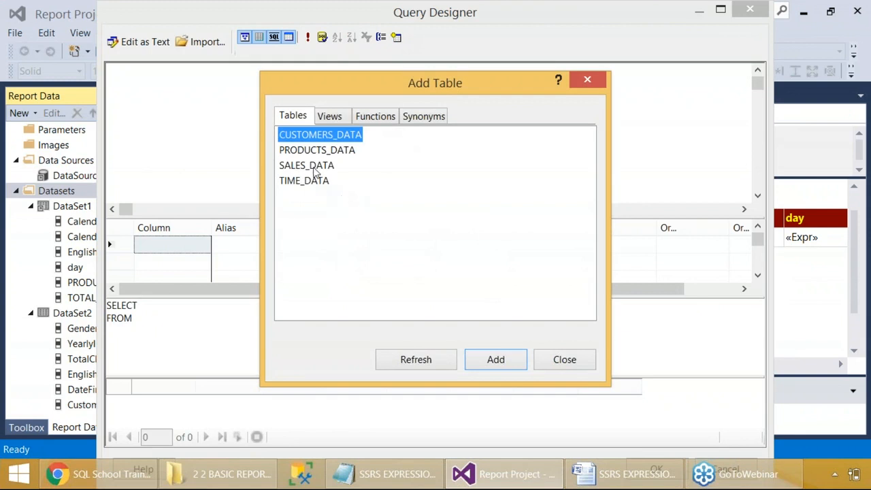
click(313, 168)
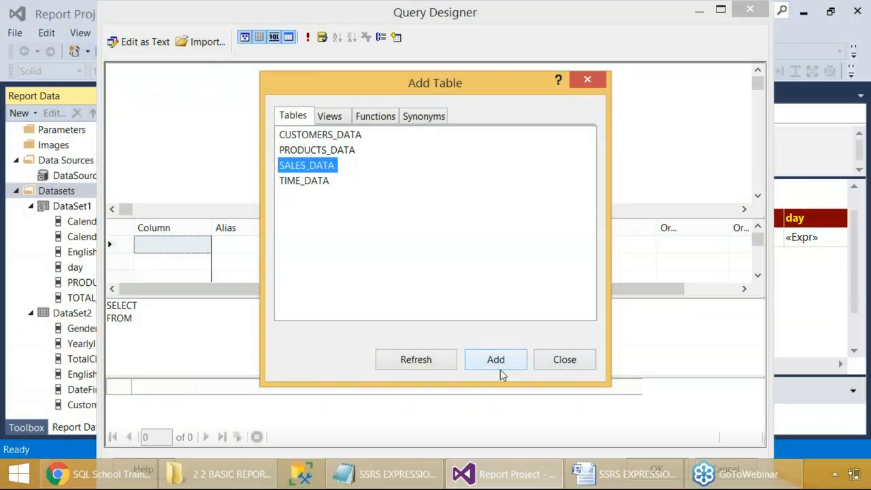
click(497, 361)
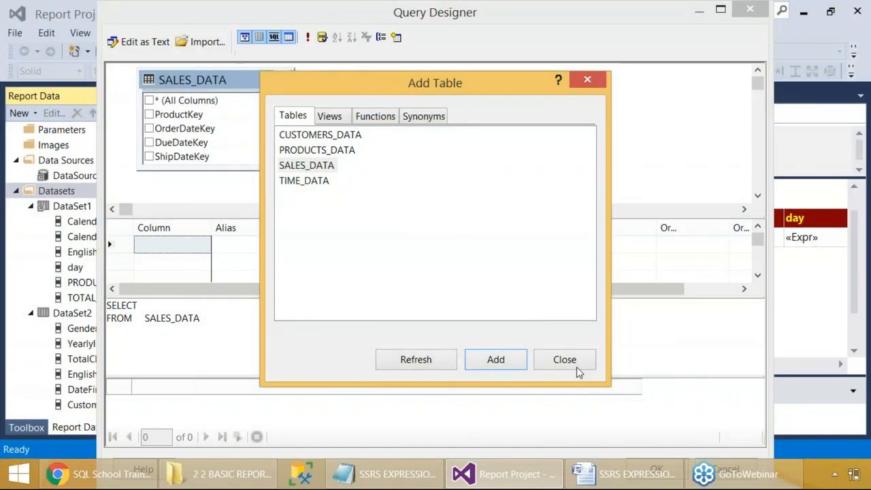
click(544, 361)
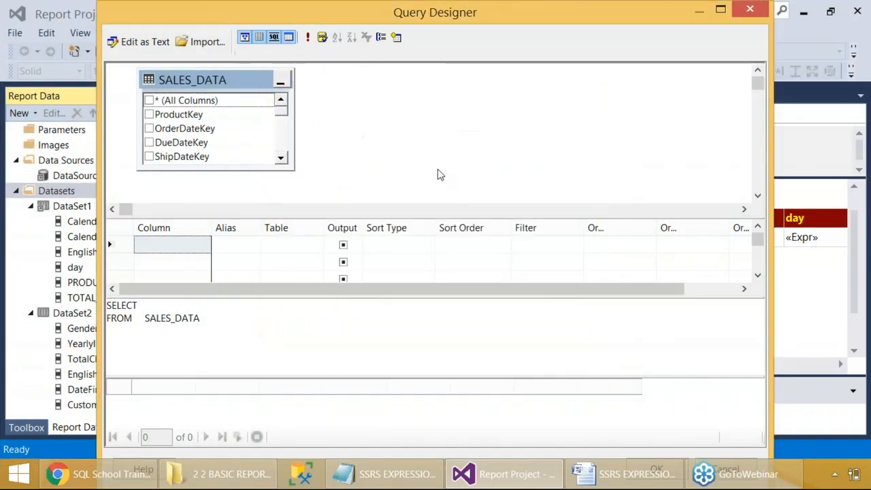
Capture a screenshot of the query designer and enlarge the SALES_DATA box to show more columns.
key(Print)
drag(0, 0, 870, 476)
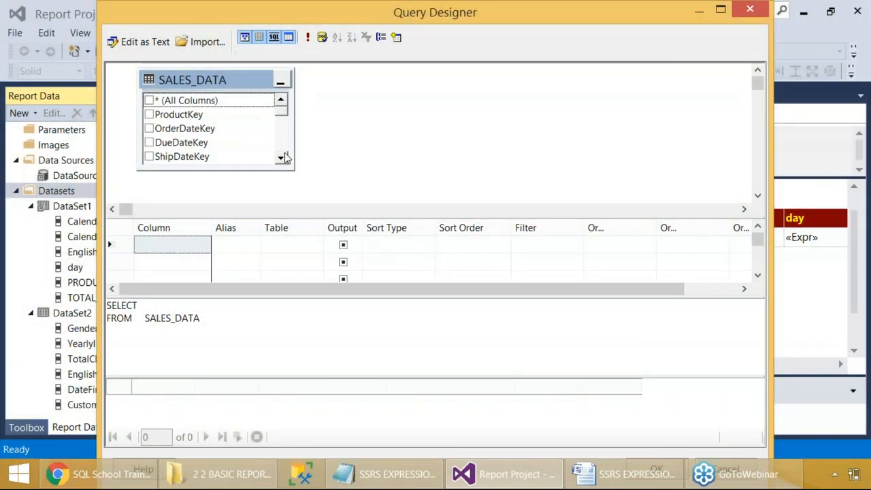
drag(291, 168, 404, 202)
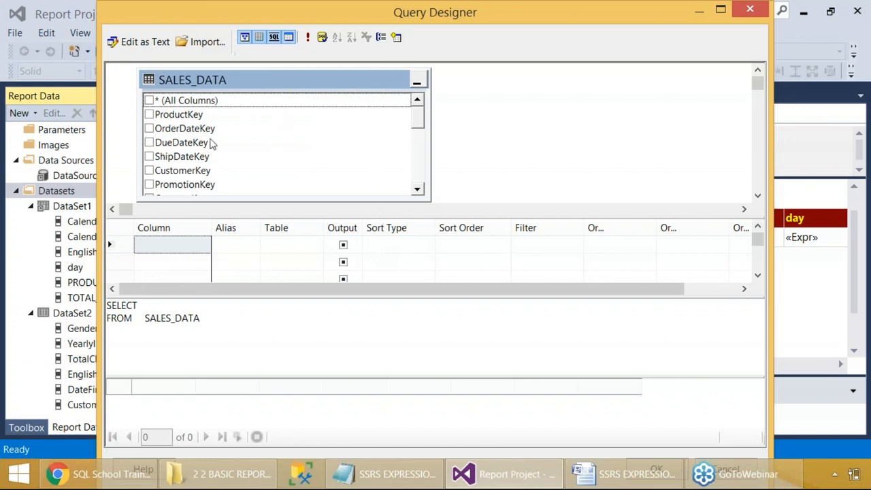
Include the CustomerKey and SalesAmount columns of SALES_DATA in the query and capture a screenshot of the query designer.
click(163, 173)
scroll(163, 172, down, 5)
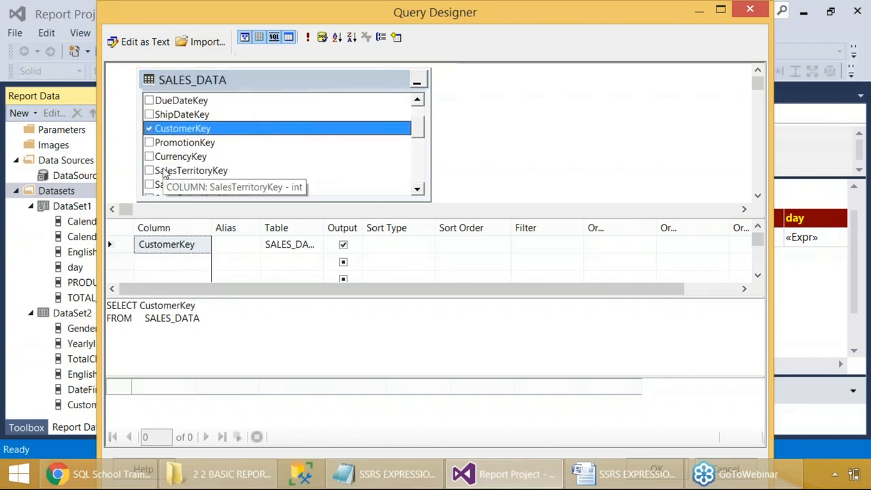
scroll(163, 173, down, 1)
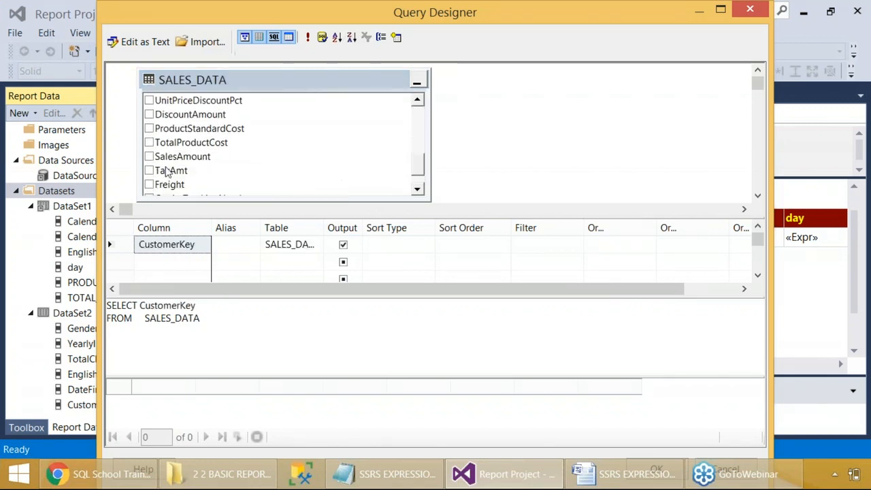
click(154, 158)
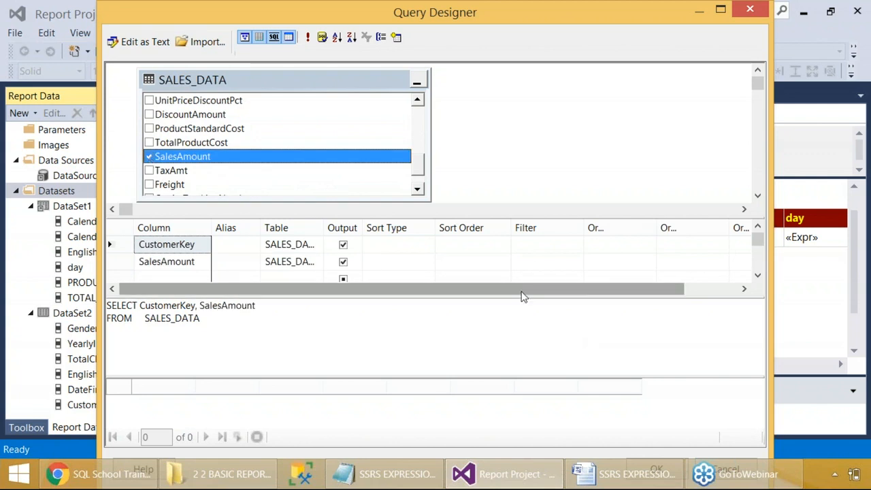
key(Print)
drag(0, 0, 869, 489)
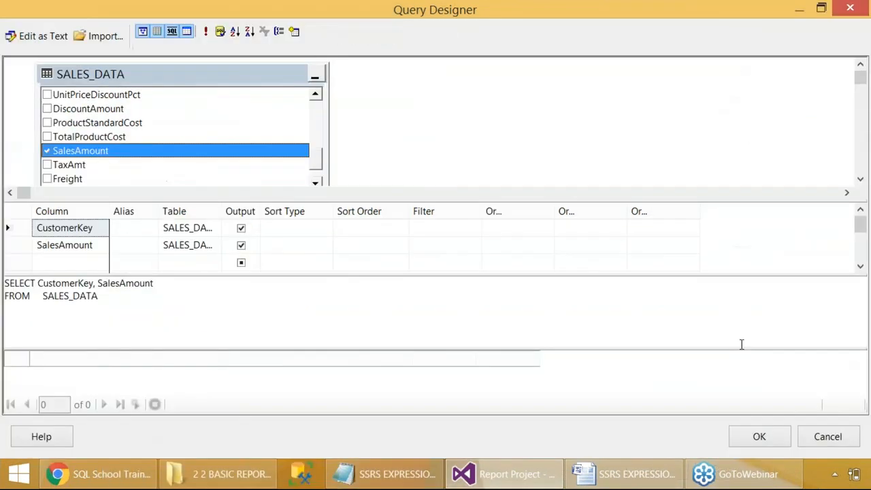
Accept the query and save DataSet3, capturing screenshots of its query properties and of the report's dataset list.
click(767, 437)
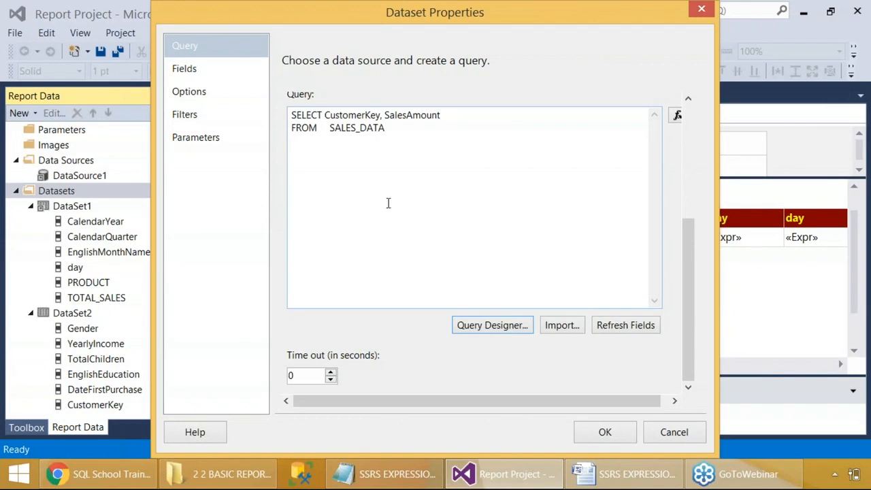
key(Print)
drag(0, 0, 870, 465)
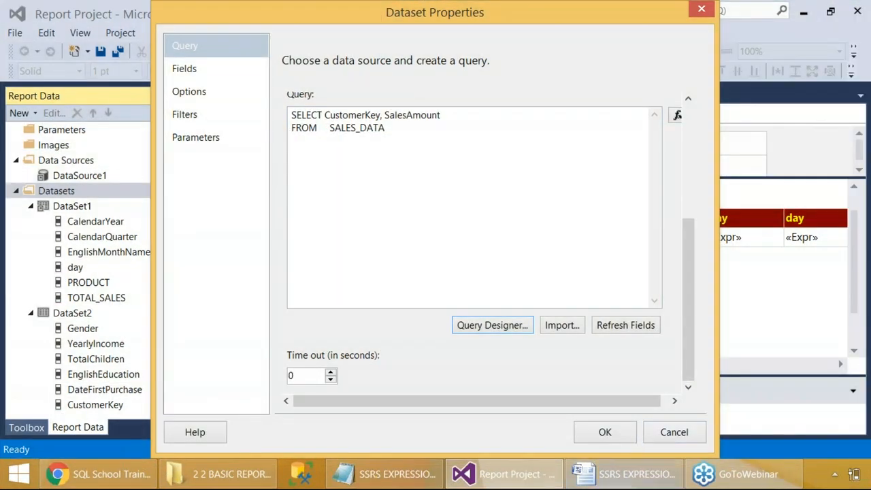
click(605, 431)
scroll(192, 329, down, 1)
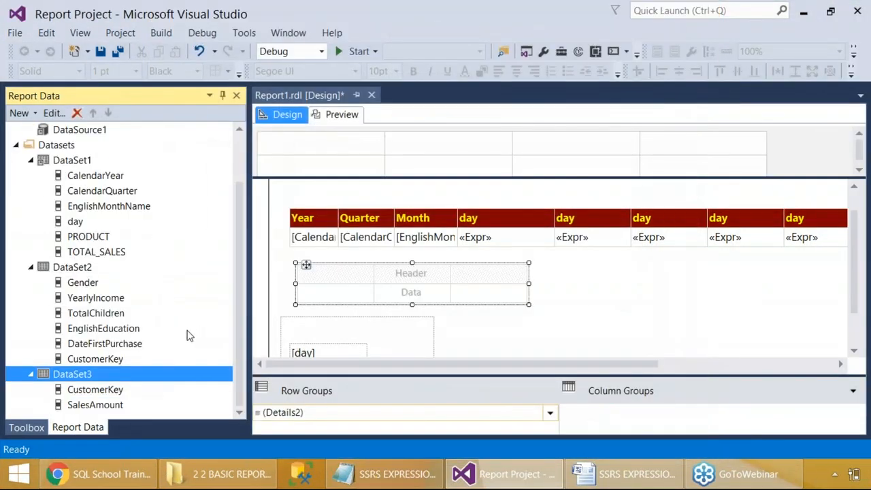
key(Print)
drag(0, 0, 870, 489)
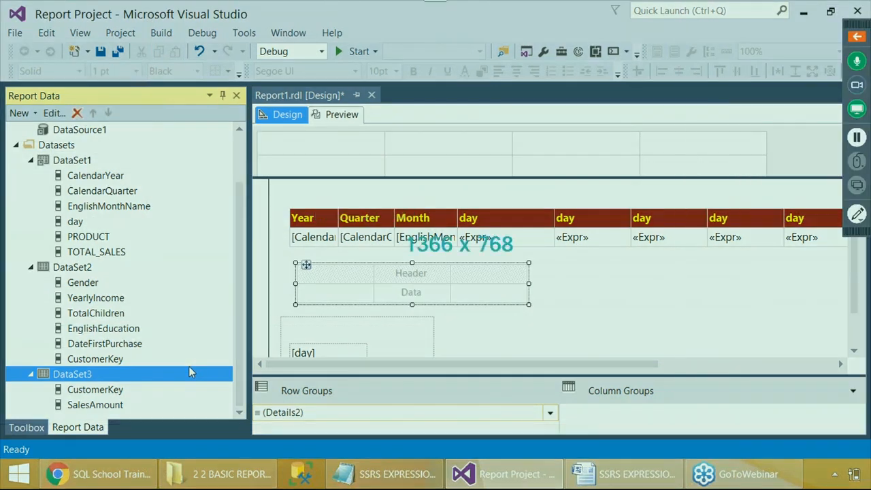
Capture a screenshot of the commands available for DataSet3.
right_click(92, 377)
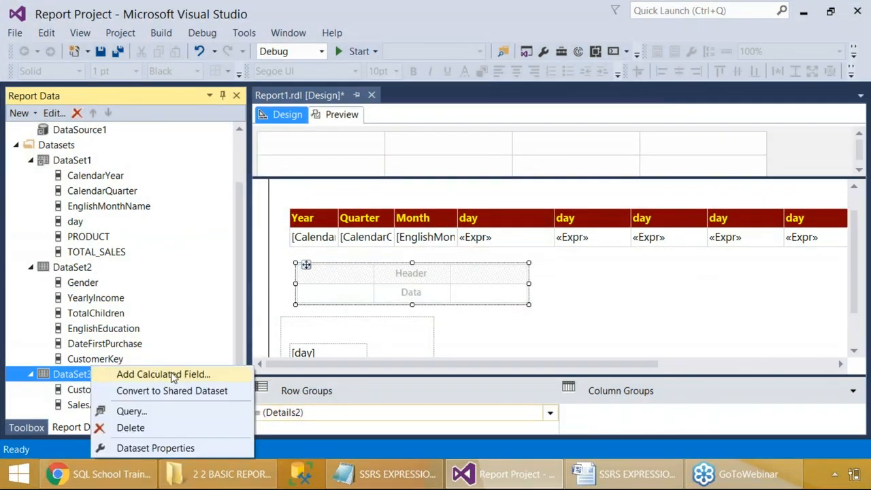
key(Print)
drag(0, 0, 870, 460)
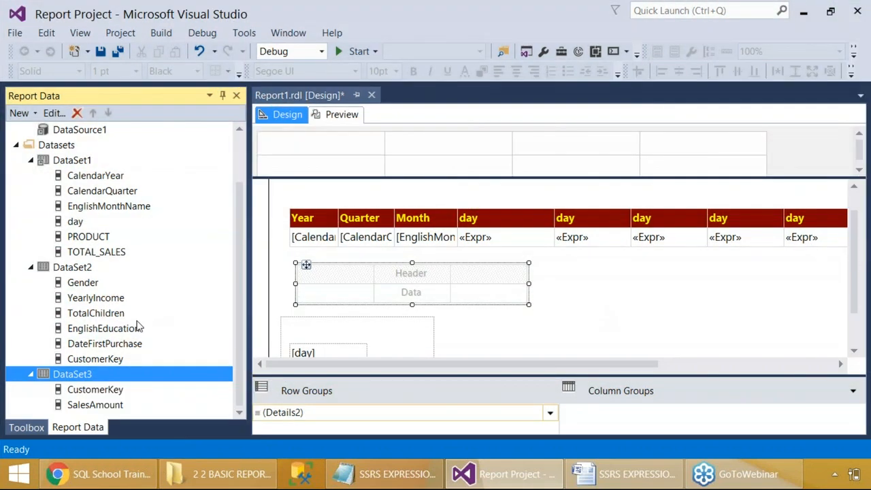
right_click(108, 379)
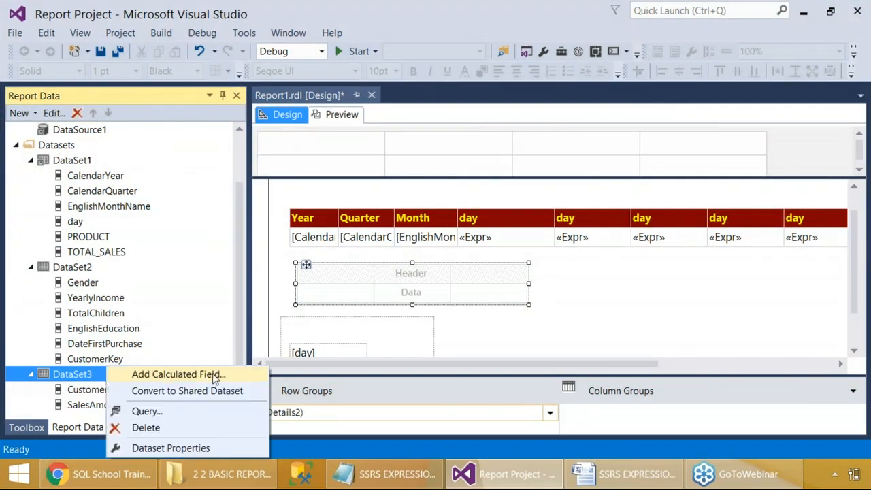
click(184, 375)
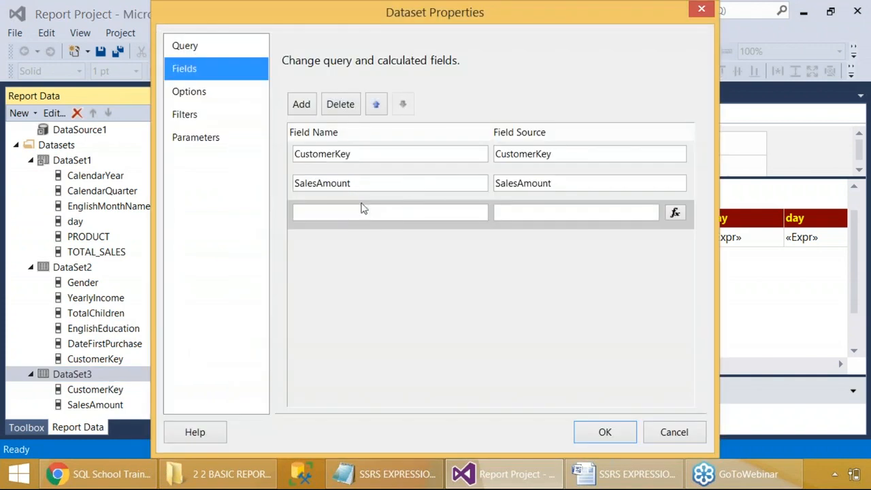
click(674, 215)
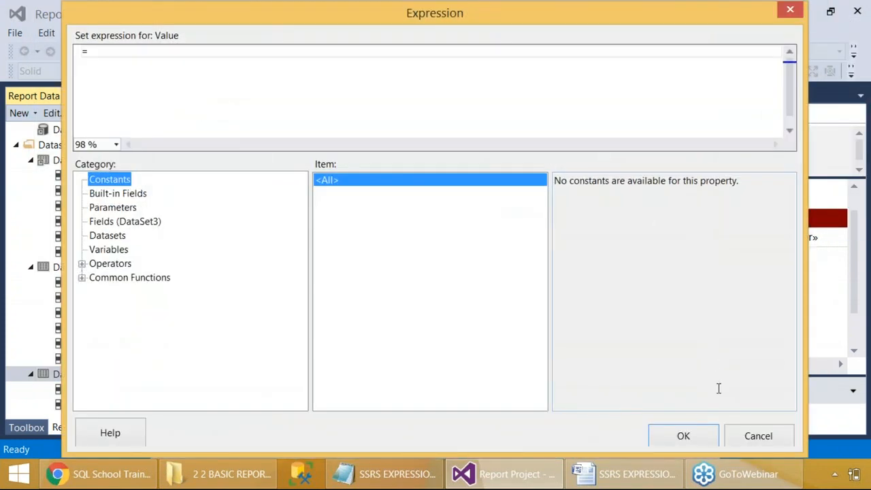
click(757, 436)
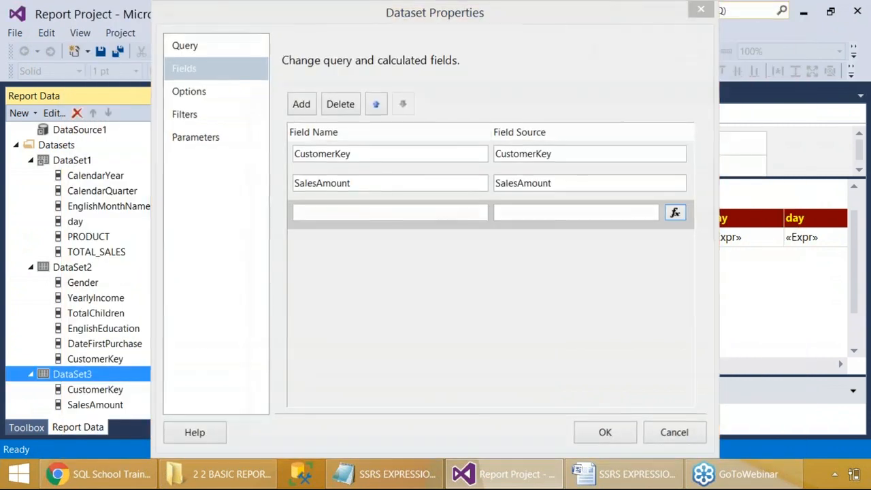
key(Escape)
Add the TaxAmt column to DataSet3's query, run the query to check its rows and accept it.
right_click(92, 374)
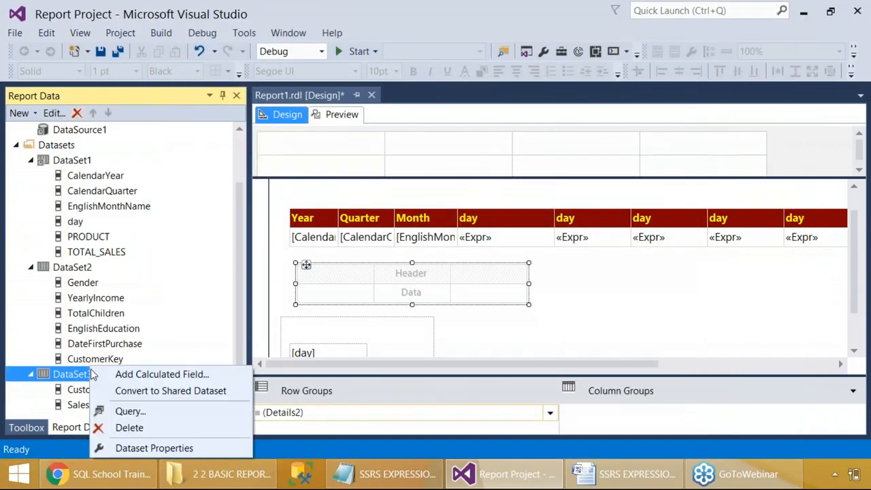
click(155, 411)
click(149, 171)
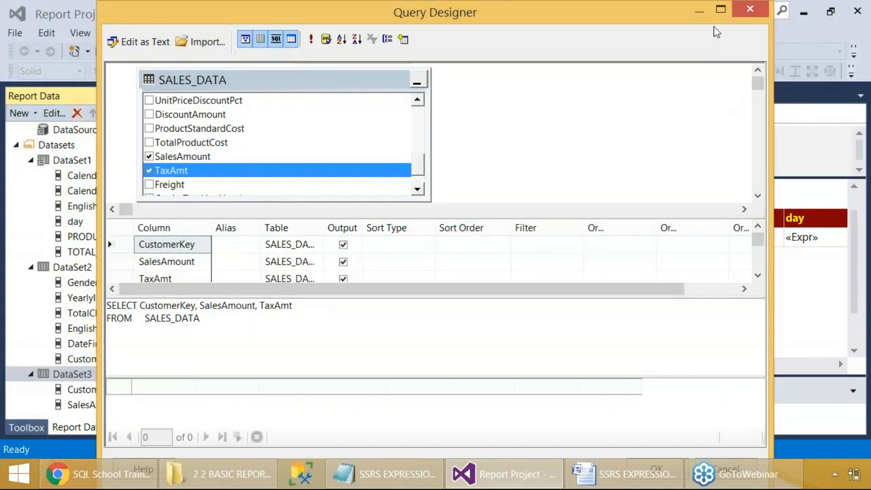
click(720, 9)
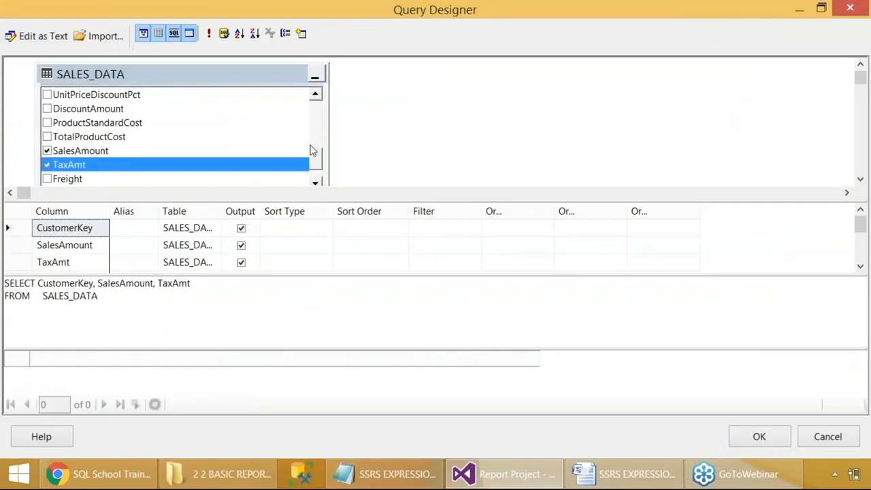
click(210, 35)
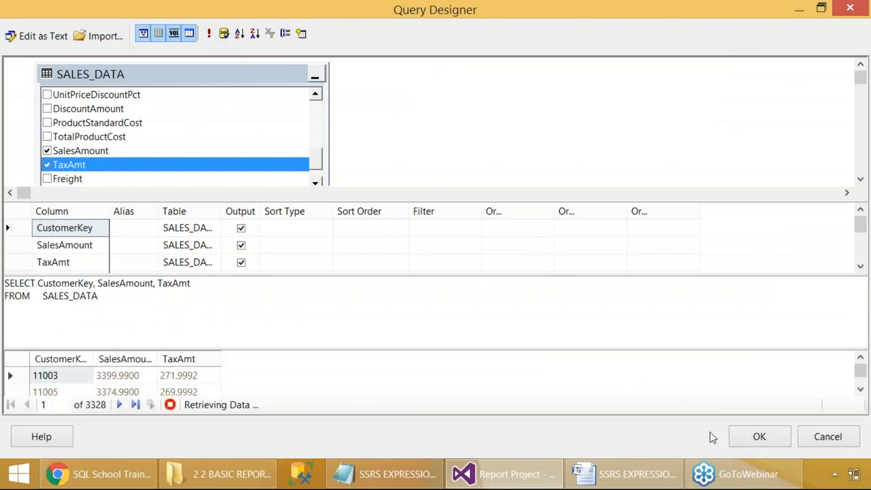
click(759, 437)
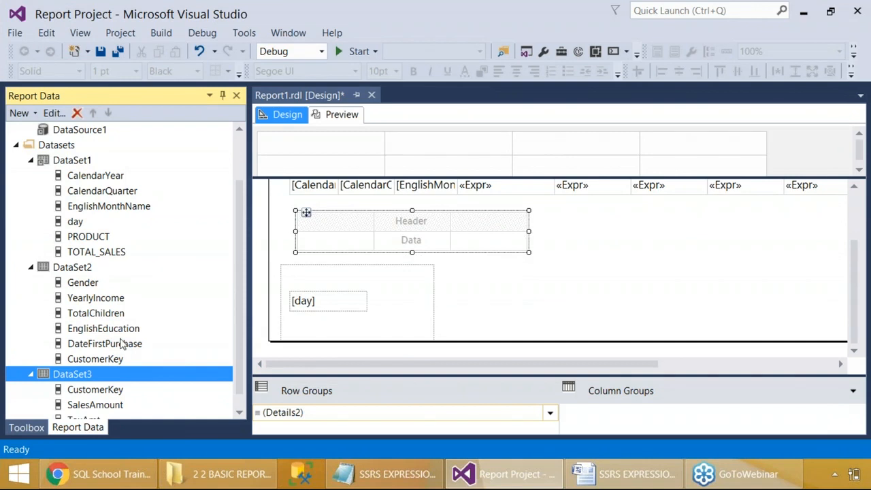
Add a calculated field named NET_SALES to DataSet3 and open its expression for editing.
scroll(89, 401, down, 1)
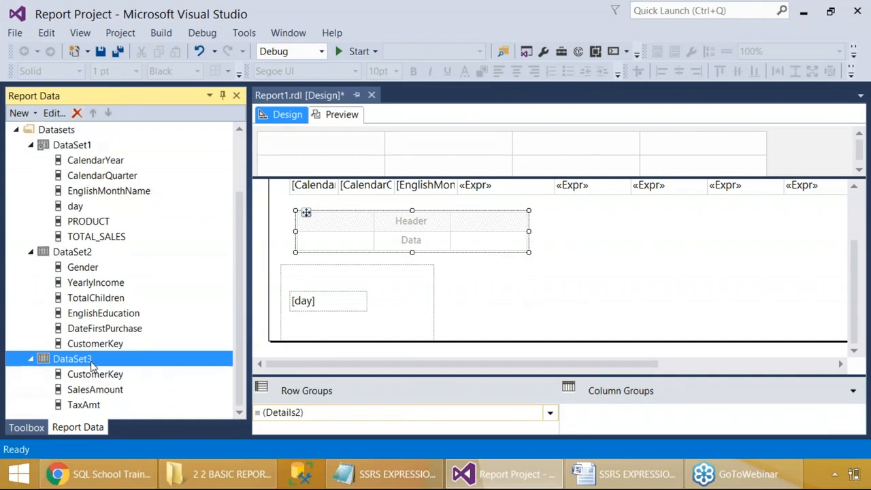
right_click(92, 361)
click(142, 370)
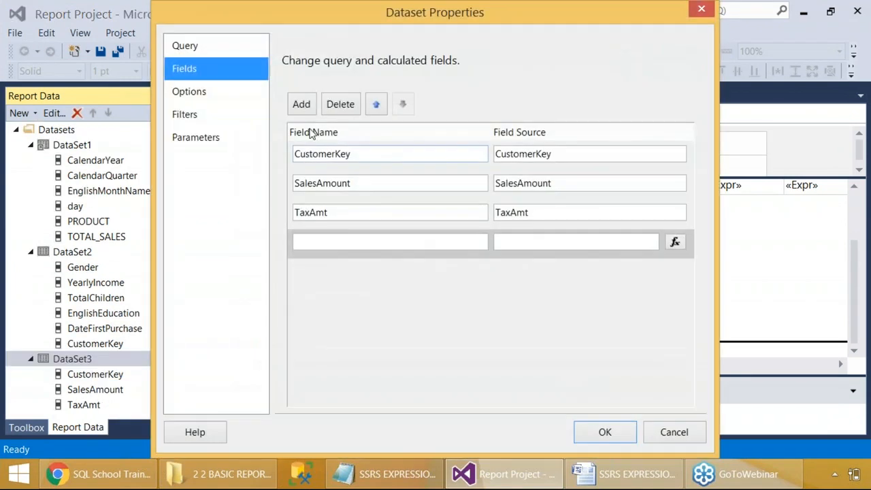
click(332, 241)
text(NET)
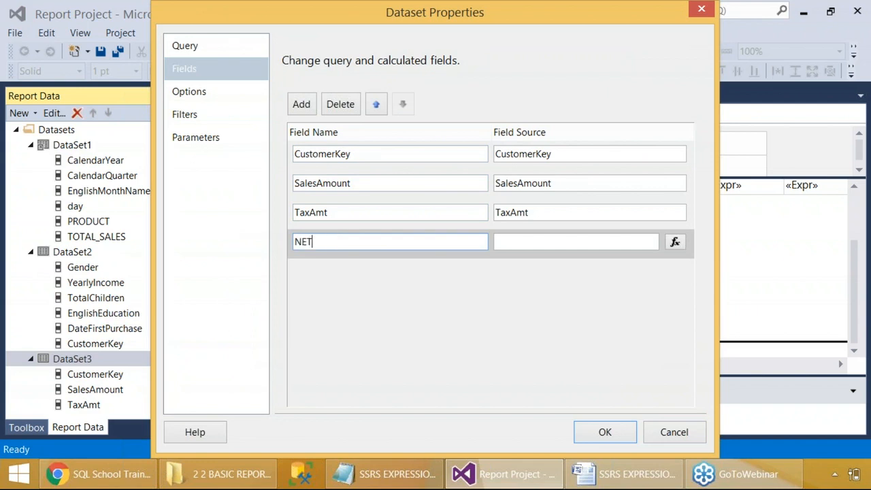
text(_SALES)
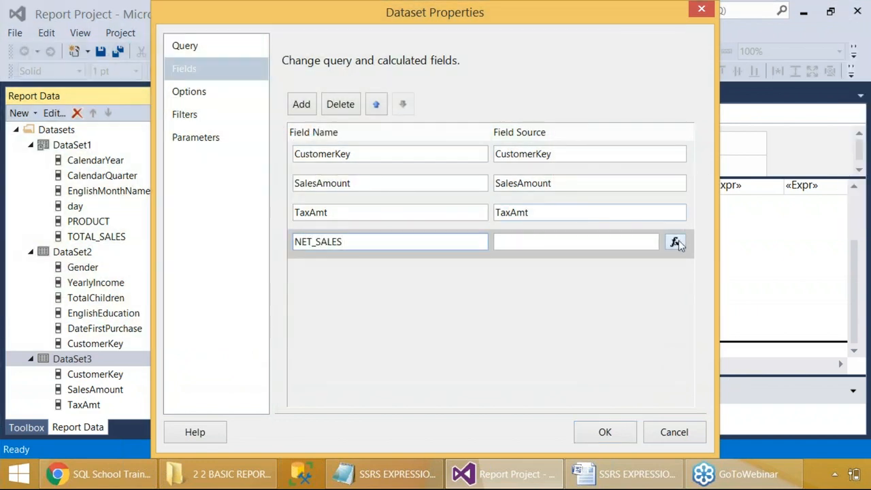
click(674, 243)
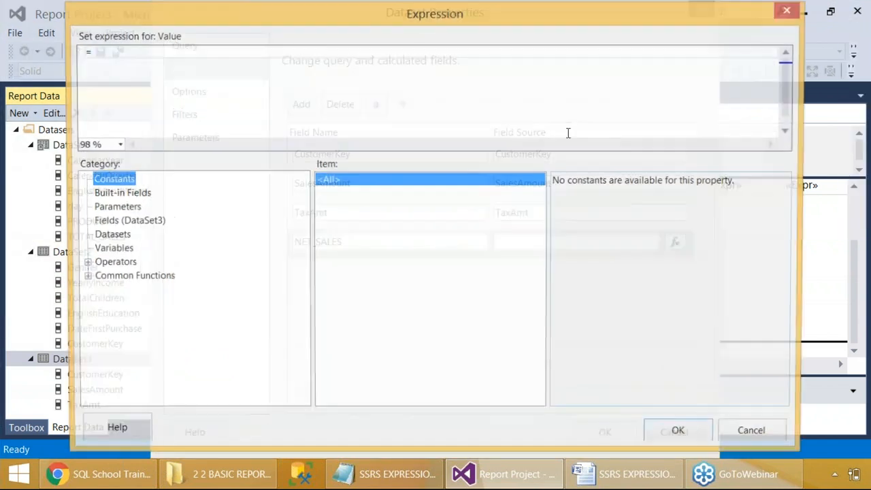
text(SALEAMOUNT)
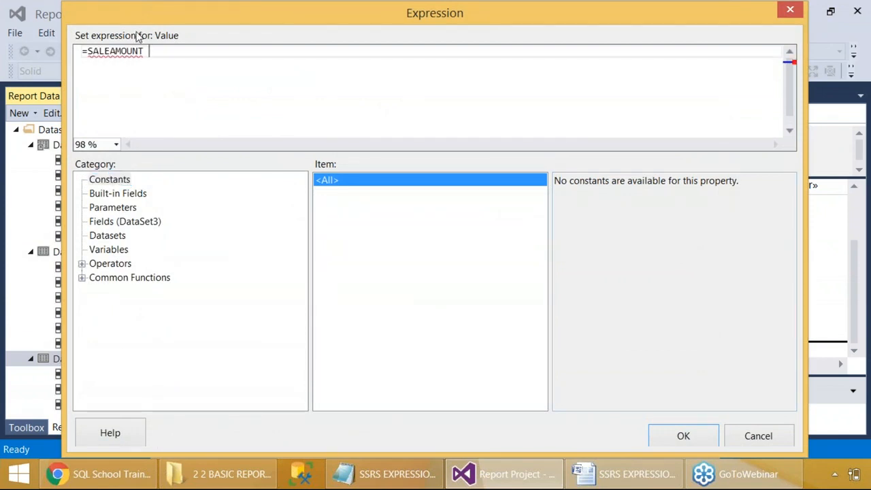
double_click(140, 51)
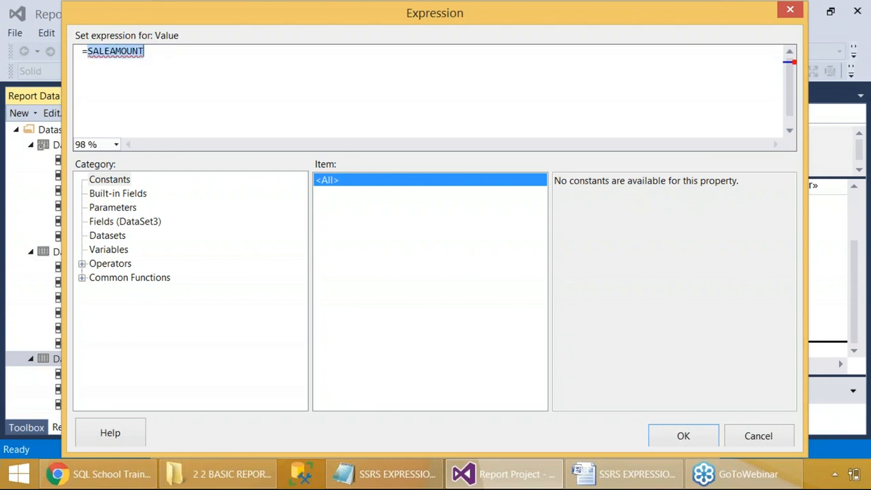
key(BackSpace)
Set the NET_SALES expression to =Fields!SalesAmount.Value - Fields!TaxAmt.Value and capture a screenshot of it.
click(123, 220)
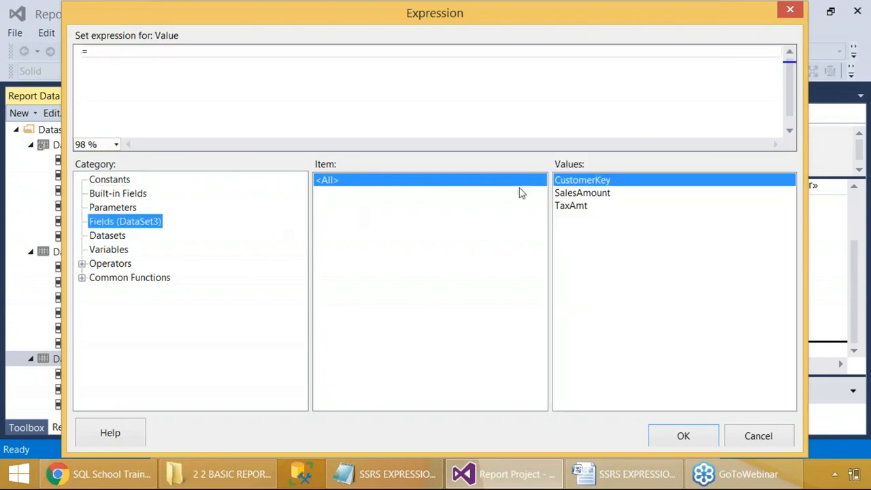
double_click(572, 193)
text(-)
double_click(571, 205)
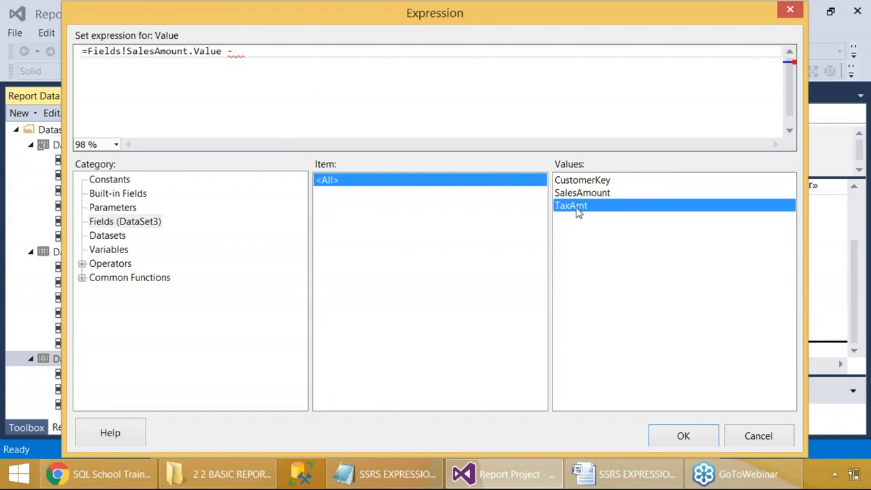
key(Print)
drag(0, 1, 783, 446)
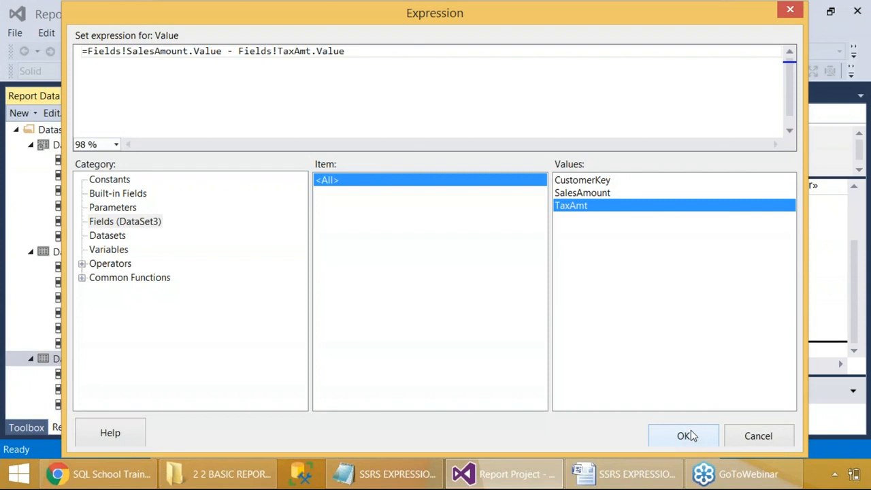
Accept the expression and save DataSet3, capturing screenshots of its field definitions and of the updated dataset list.
click(680, 435)
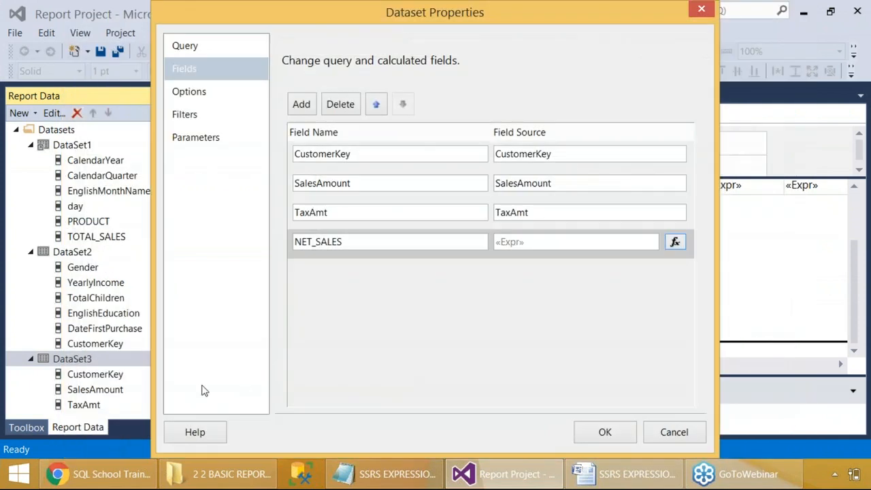
key(Print)
drag(2, 1, 784, 446)
click(618, 434)
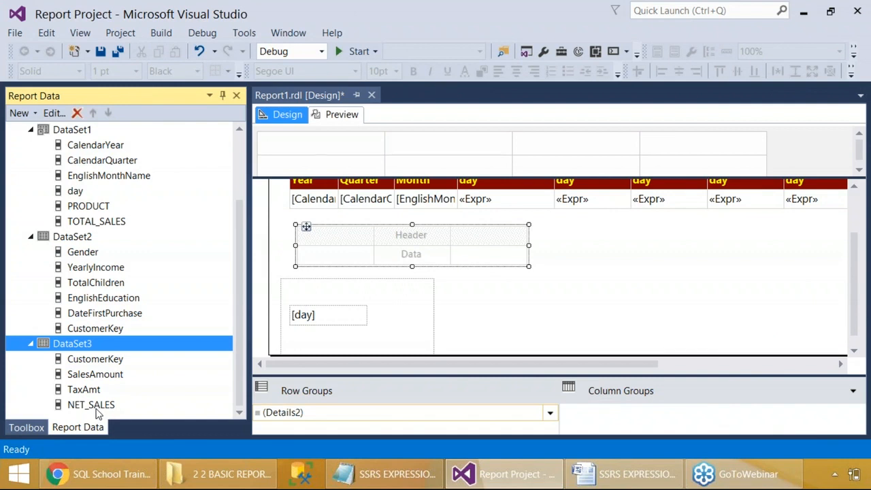
key(Print)
drag(1, 1, 827, 408)
Place DataSet2's CustomerKey field in the first data cell of the new table and capture a screenshot.
drag(112, 329, 323, 254)
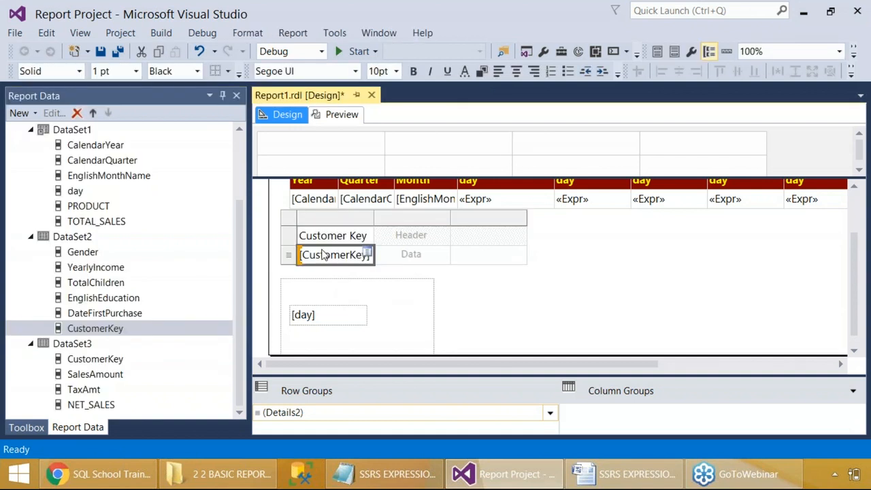
key(Print)
drag(1, 1, 813, 415)
Try to place DataSet3's NET_SALES field in the table's second column, capture a screenshot and dismiss the message.
drag(94, 408, 416, 266)
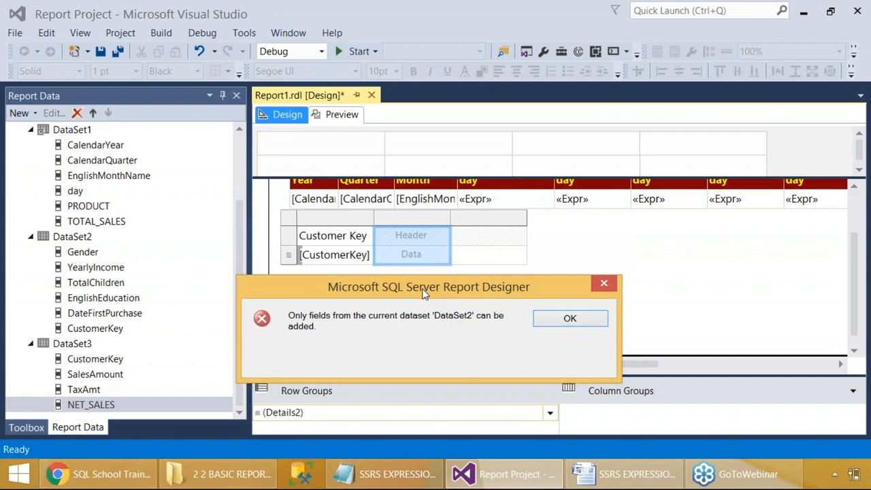
key(Print)
drag(0, 0, 718, 380)
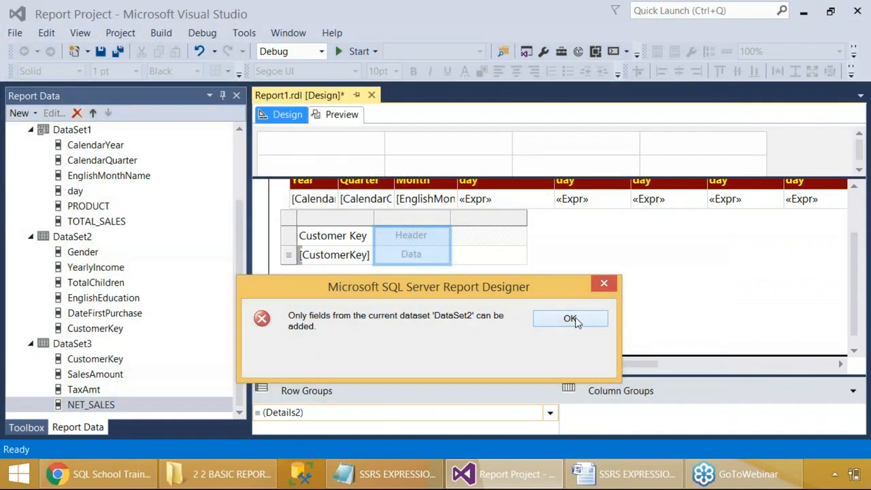
click(570, 319)
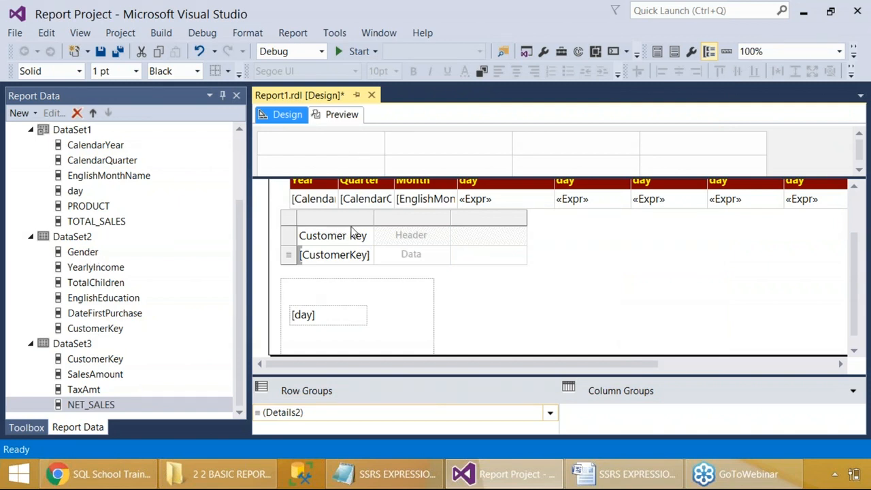
Add DataSet2's Gender, YearlyIncome, TotalChildren and EnglishEducation fields as table columns, and try to place DataSet3's NET_SALES in the last column.
click(99, 267)
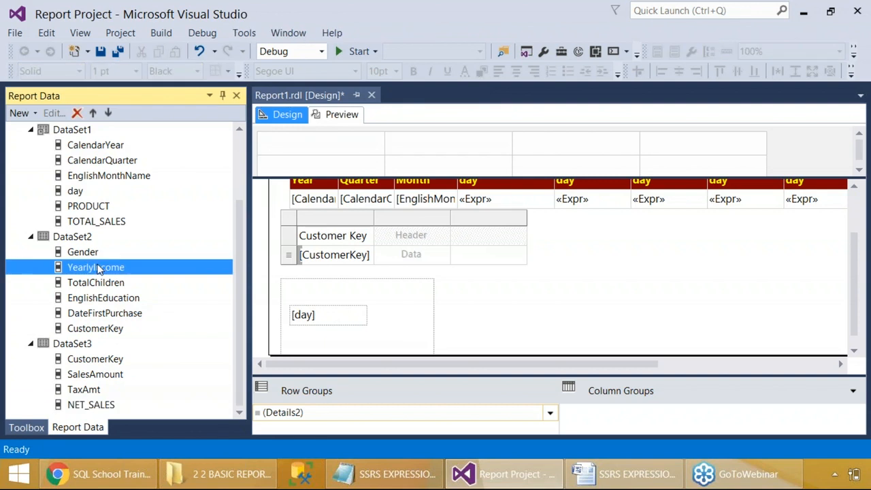
drag(98, 267, 374, 243)
drag(83, 252, 373, 243)
drag(99, 289, 527, 239)
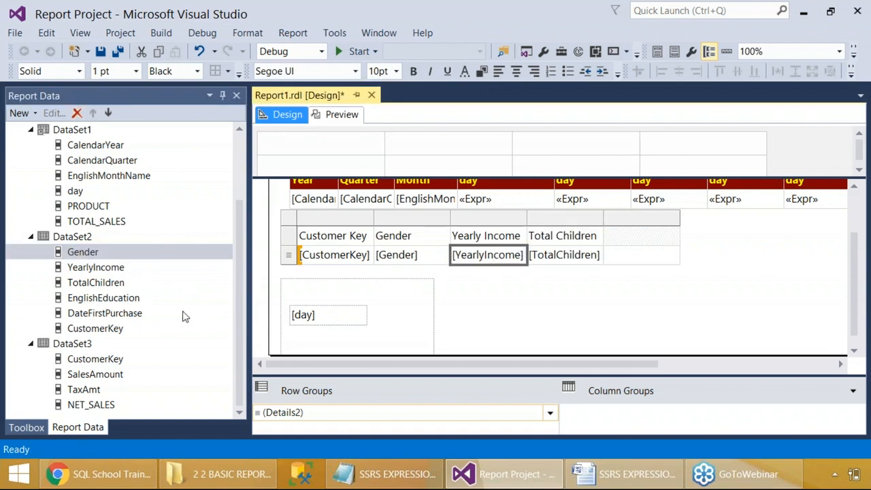
drag(124, 297, 596, 254)
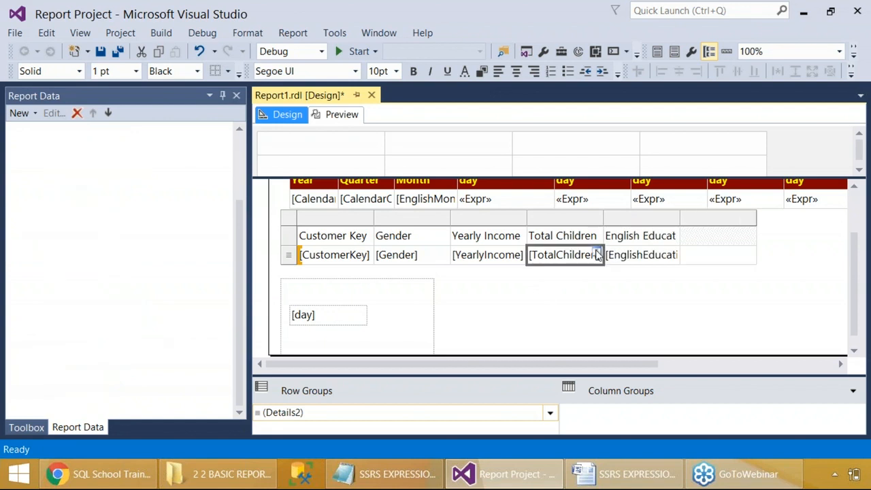
drag(95, 404, 701, 257)
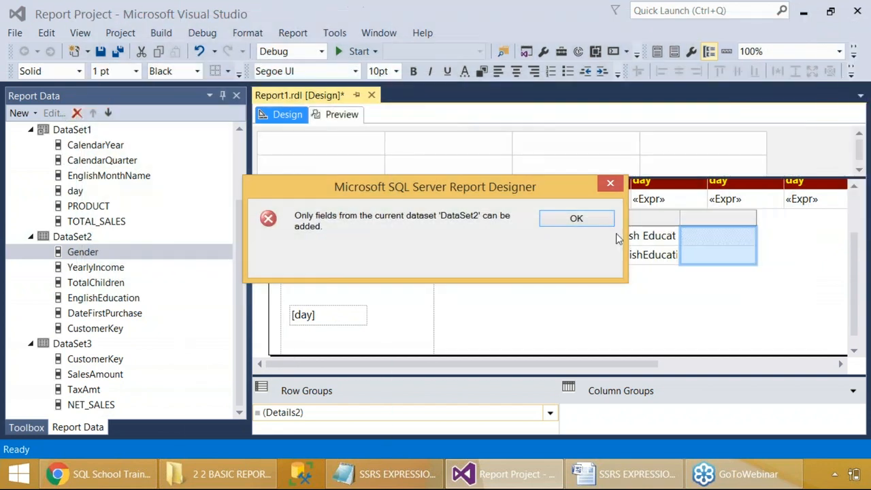
click(595, 218)
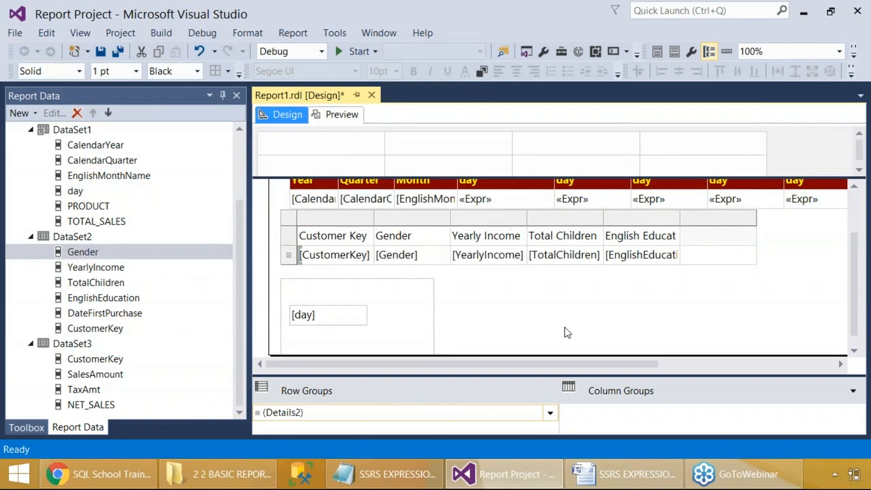
Switch to Word and add the line "DRAG n DROP TABLE VISUAL" below the LOOKUP syntax notes.
click(625, 474)
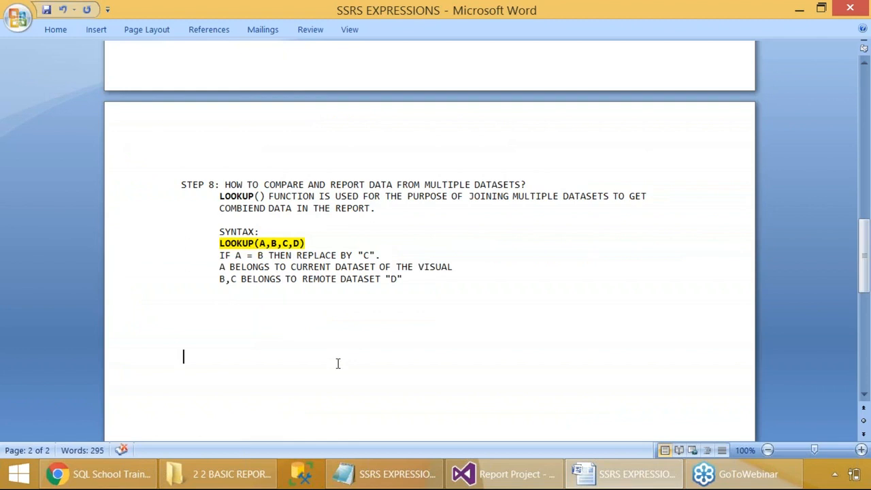
drag(334, 364, 306, 310)
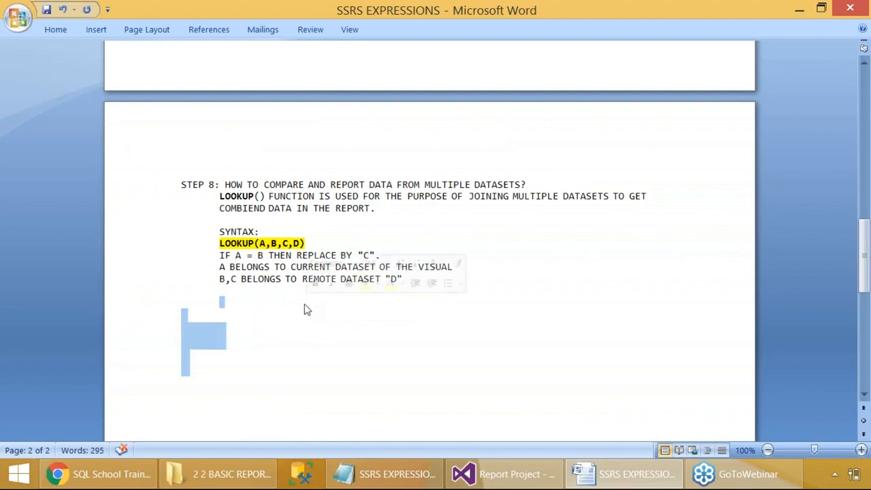
click(299, 307)
text(DRAG n D)
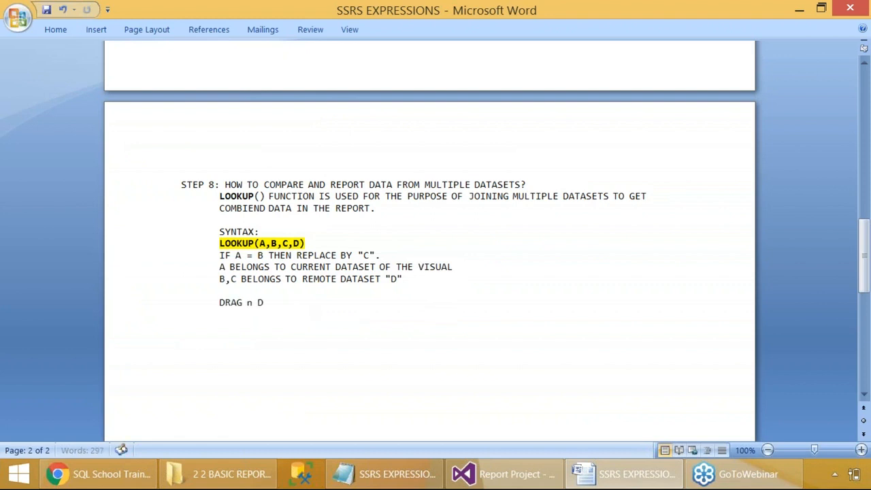
text(ROP TABLE VISUAL)
Add the line "DATASETS > NEW DATASET > USE EXISTING DATA SOURCE > NEW DATASET FOR SALES TABLE." below the table visual line.
key(Return)
text(DATASETS > NEW DATASET > US)
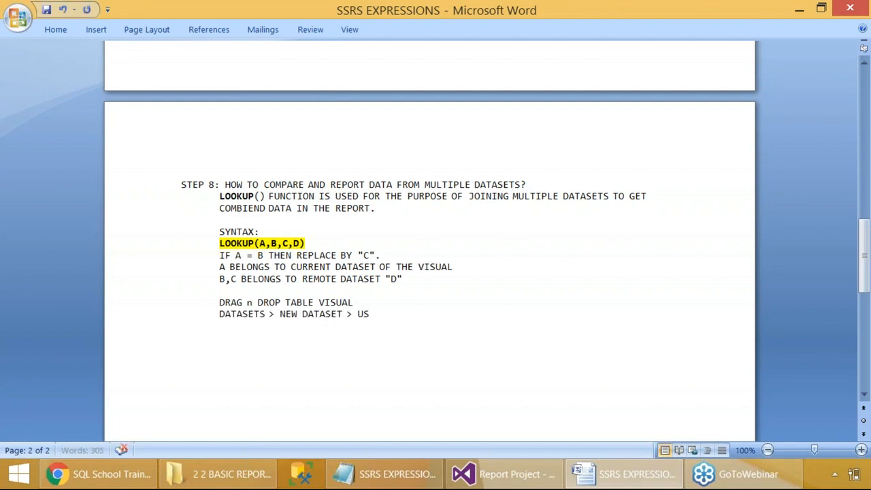
text(E EXISTING DA)
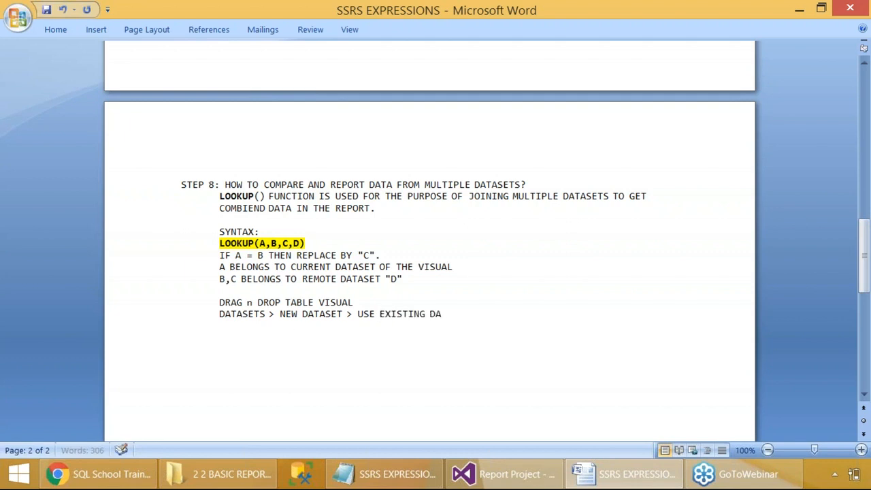
text(TA SOURCE > )
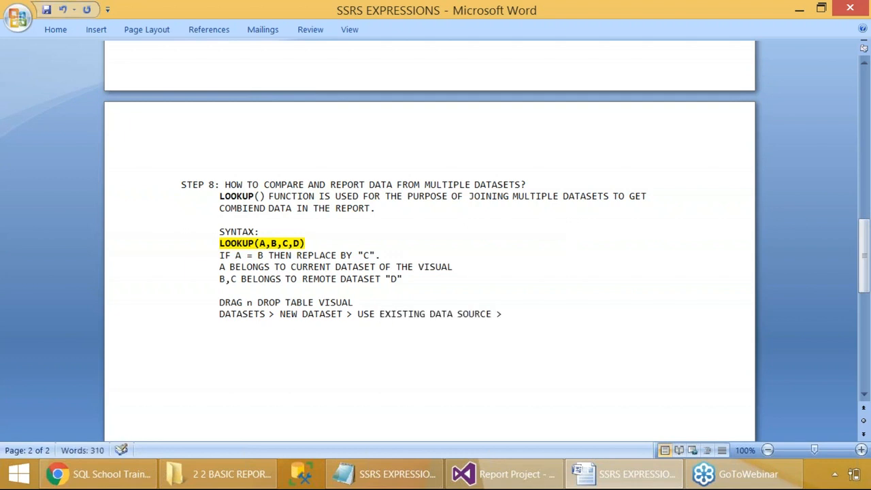
text(NEW DATASET FO)
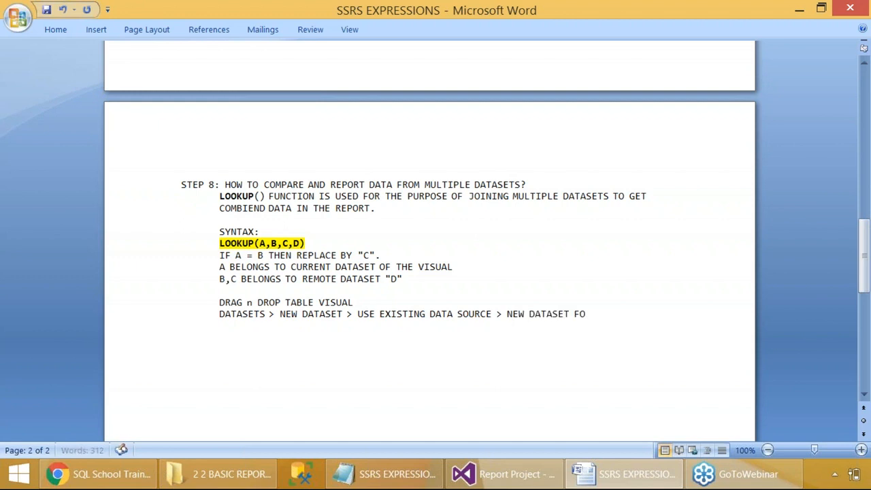
text(R SALES TABLE.)
Add the instruction line "SELECT SALESAMOUNT AND TAXAMT FIELDS." to the STEP 8 notes.
key(Return)
text(SELECT SALESMAO)
key(BackSpace)
key(BackSpace)
key(BackSpace)
text(AMOUNT AND TAXAMT C)
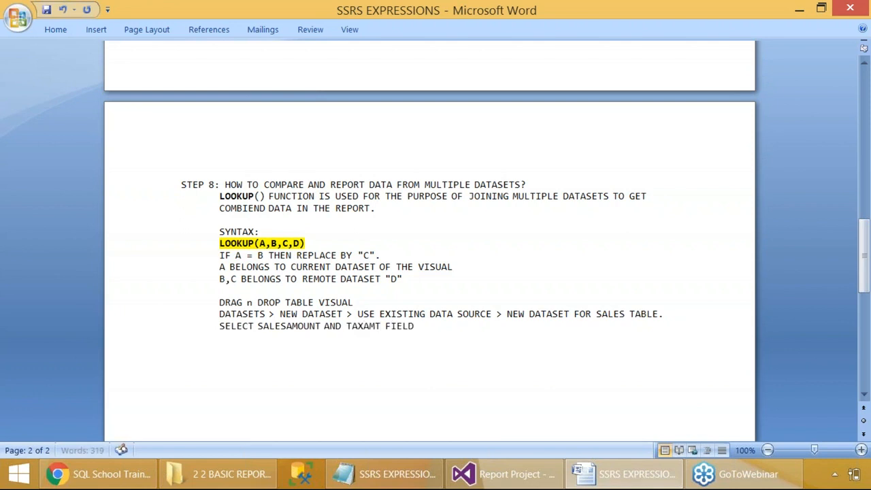
Add the line 'RIGHT CLICK DATASET > ADD CALCULATED COLUMN > "NETSALES".' to the STEP 8 notes.
key(Return)
text(RIGHT CLICK DATA)
text(SET)
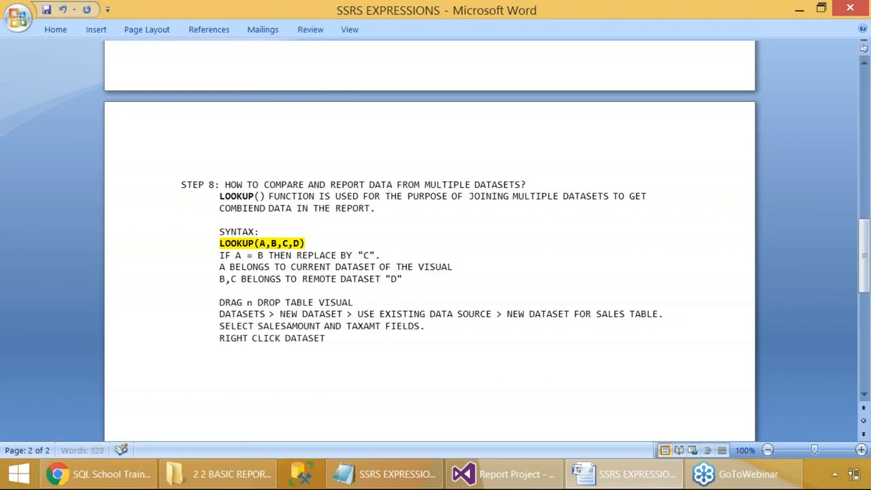
text( > ADD CALCULATED COLUMN >)
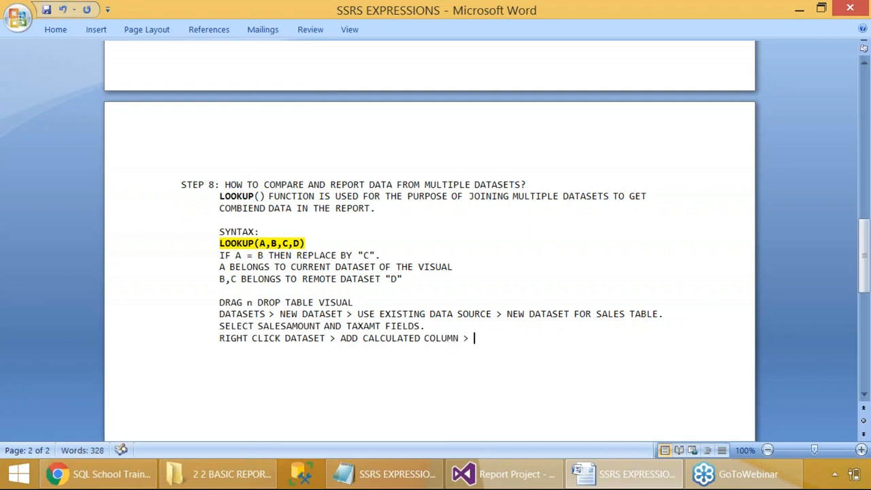
text( "NETSALES")
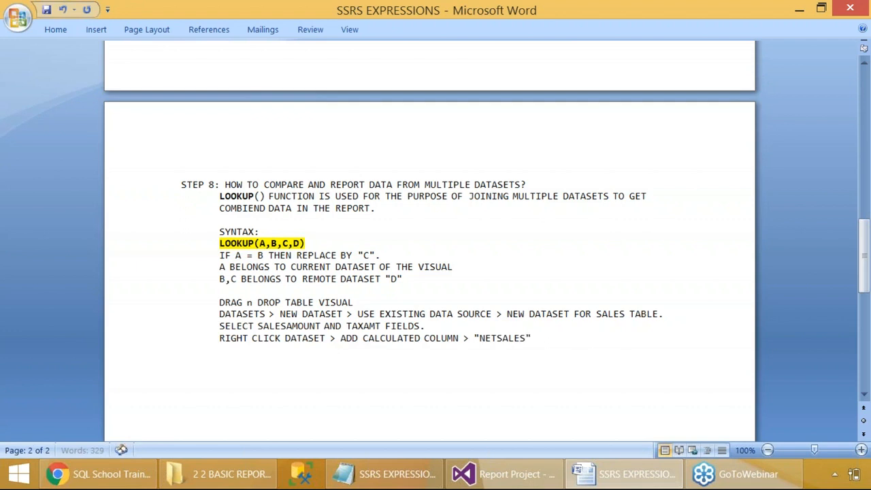
text(.)
Add an "EXPRESSION:" line and paste beneath it the NET_SALES expression copied from DataSet3's field properties in Visual Studio.
key(Return)
text(EXPRESSION:)
key(Return)
key(alt+Tab)
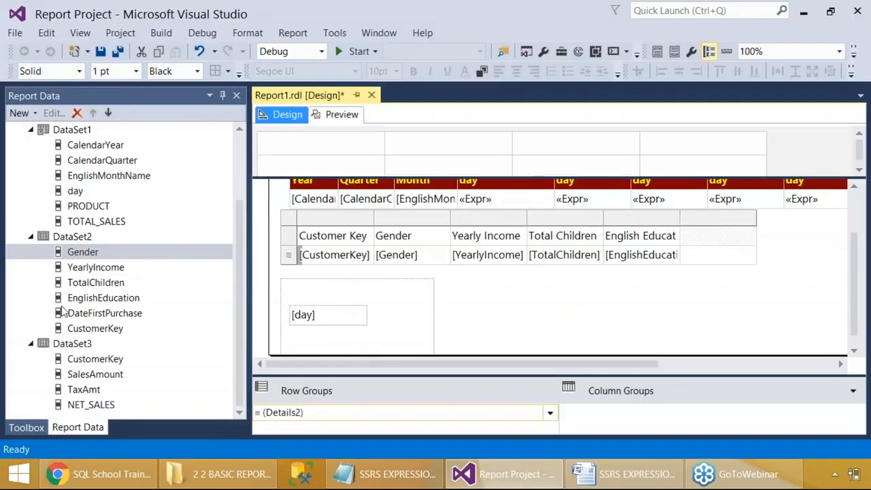
right_click(95, 404)
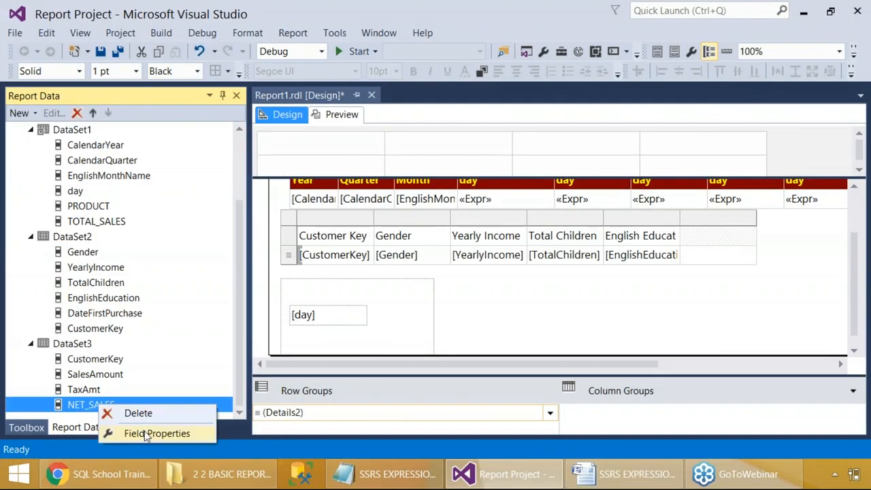
click(145, 434)
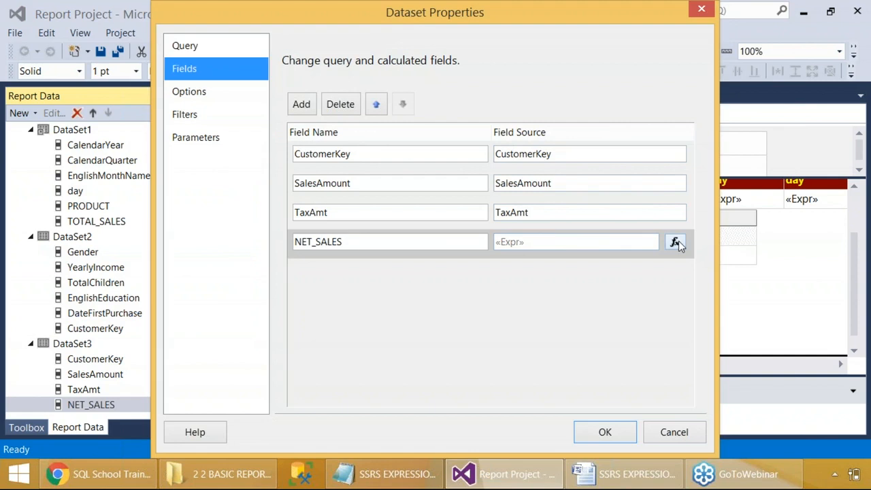
click(674, 242)
drag(363, 60, 49, 56)
key(ctrl+c)
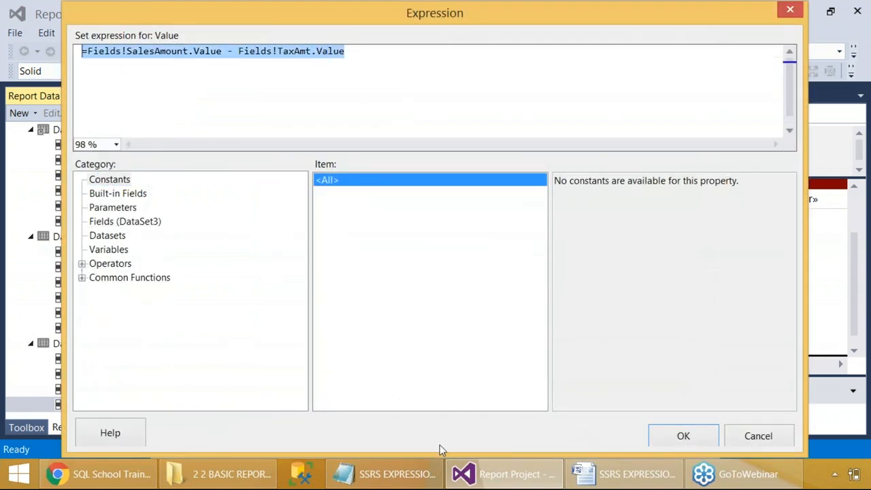
click(583, 474)
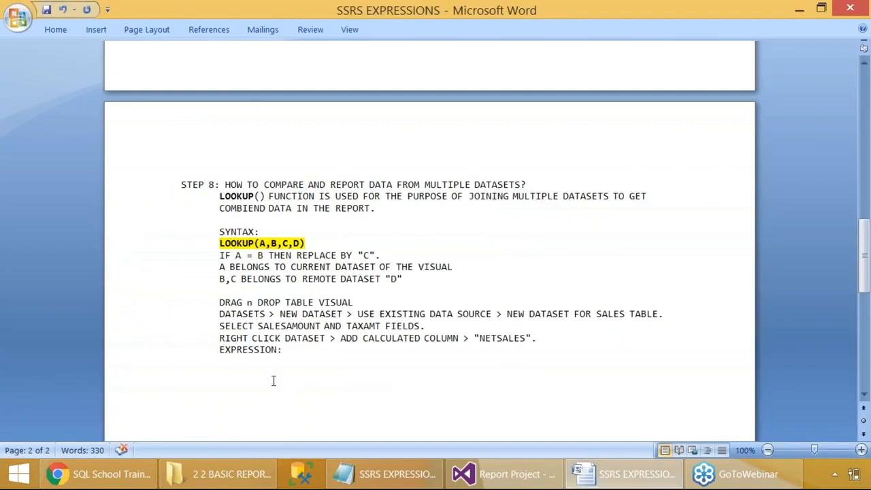
key(ctrl+v)
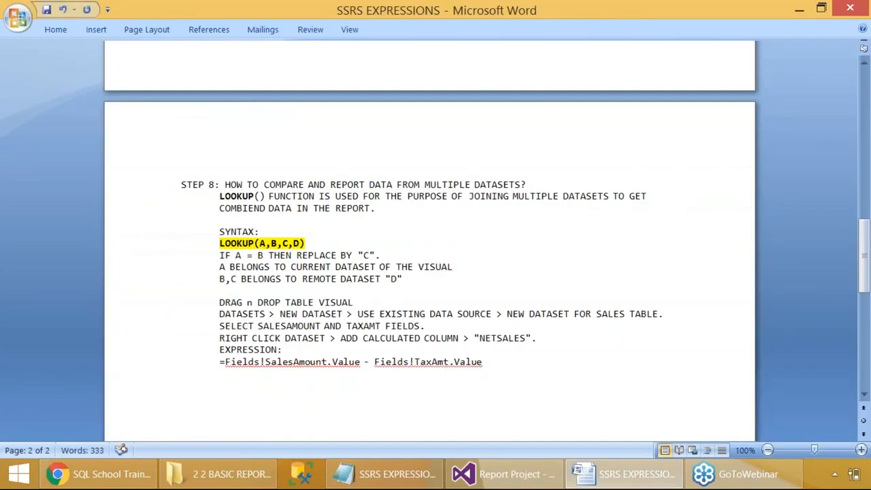
Switch back to Visual Studio and capture screenshots of DataSet3's field definitions and of the NET_SALES expression.
key(alt+Tab)
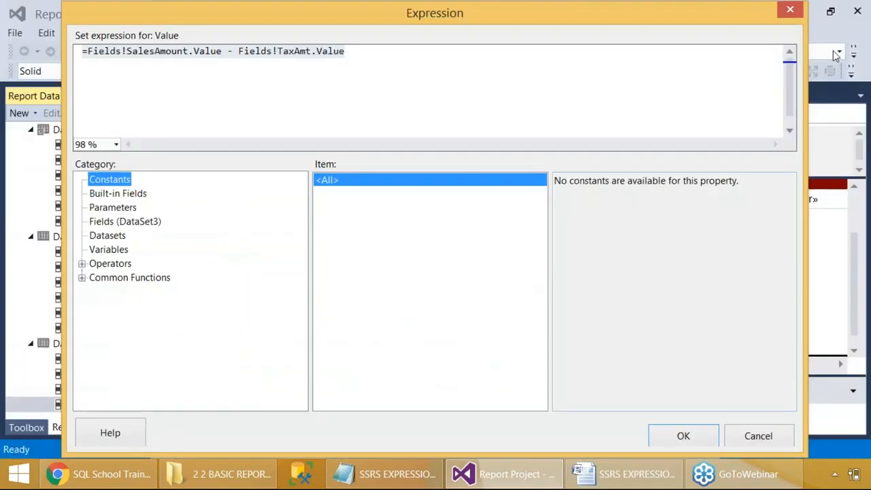
click(789, 10)
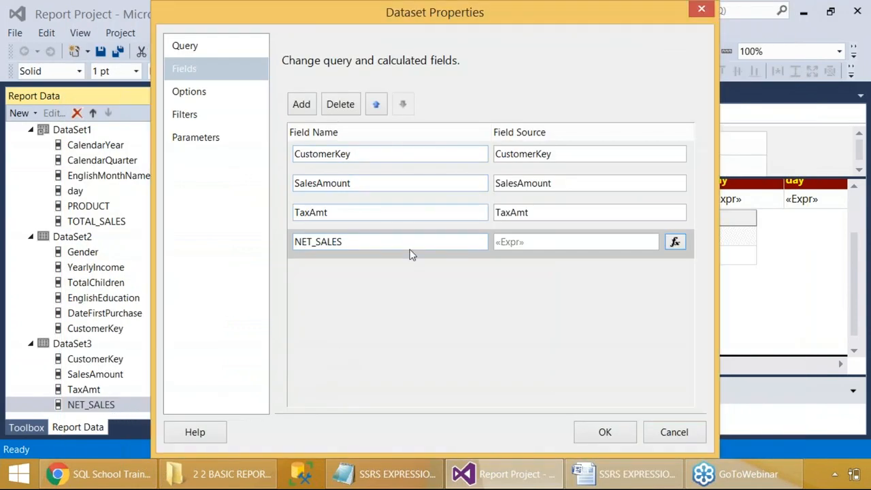
drag(255, 167, 715, 406)
click(682, 242)
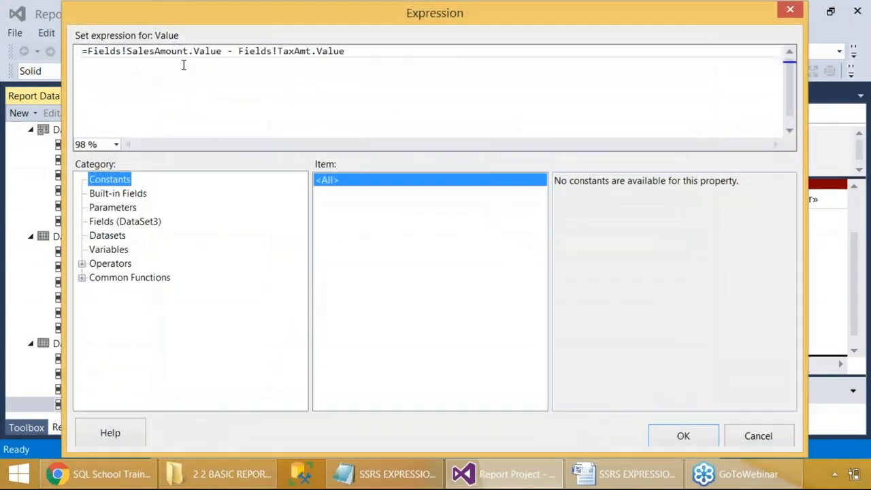
key(Print)
drag(1, 1, 436, 321)
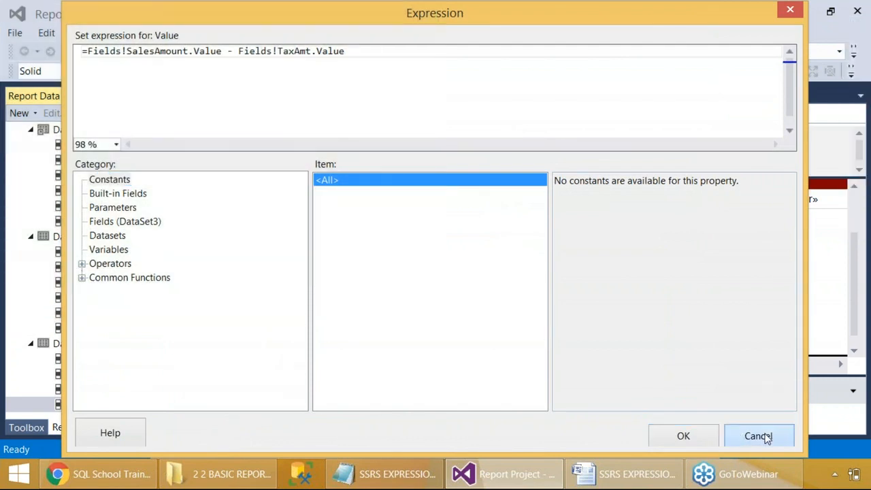
Close the expression and dataset properties without changes and save the report.
click(758, 435)
click(701, 10)
click(490, 317)
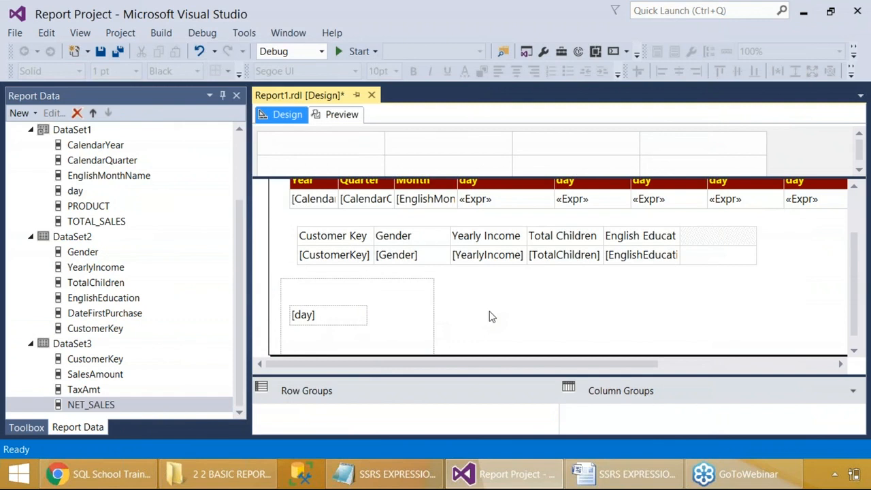
key(ctrl+s)
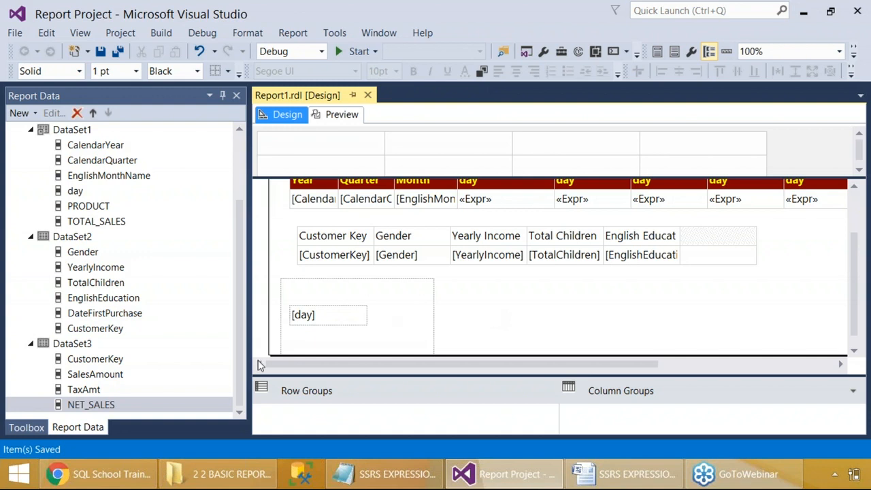
Switch to Word and add an "ISSUE:" heading with the line "DRAG N DROP FIELDS FROM CUSTOMER DATASET TO ABOVE TABLE.".
key(alt+Tab)
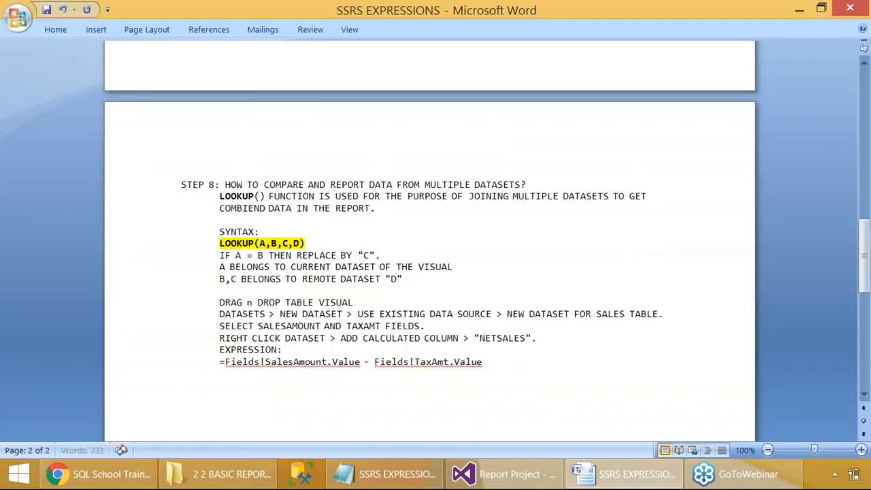
text(ISSUE: )
text(DRAG)
text( N DROP F)
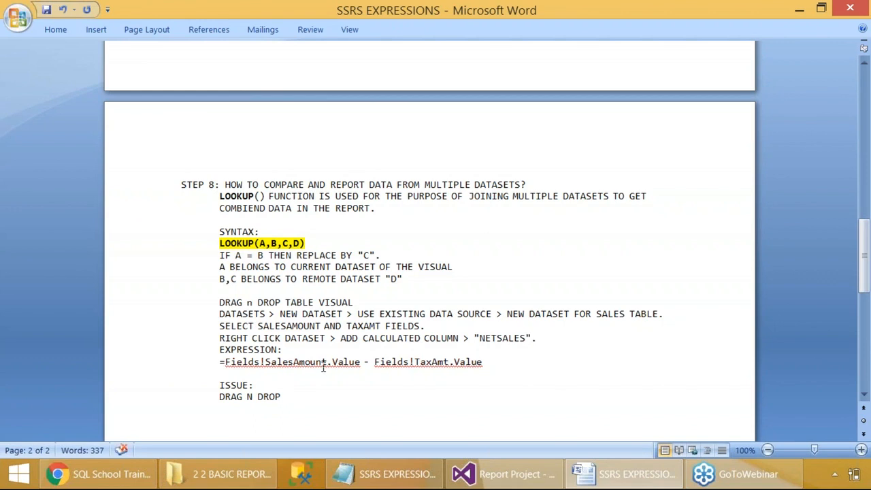
scroll(325, 368, down, 1)
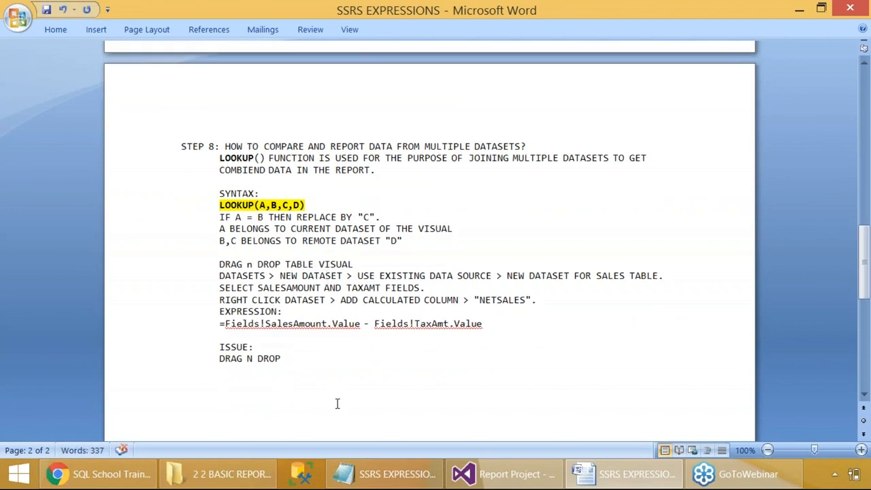
text(FIELDS FROM CUSTOEM)
key(BackSpace)
key(BackSpace)
text(MER)
key(BackSpace)
key(BackSpace)
key(BackSpace)
text(OM)
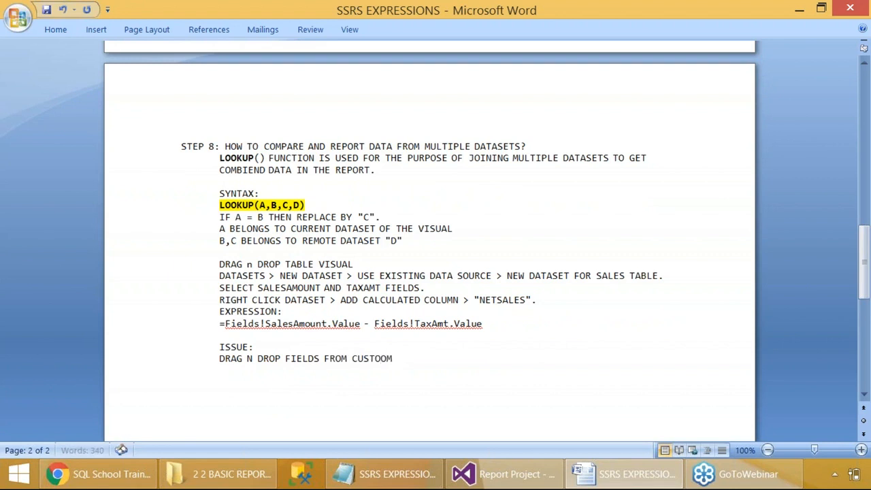
key(BackSpace)
key(BackSpace)
text(MER DATASET TO ABOVE TABLE,)
key(BackSpace)
key(BackSpace)
text(.)
Add the line "BUT IF YOU DRAG n DROP FIELDS FROM ABOVE SALES DATASET > ERROR" under the issue heading.
key(Return)
text(BUT IF YOU D)
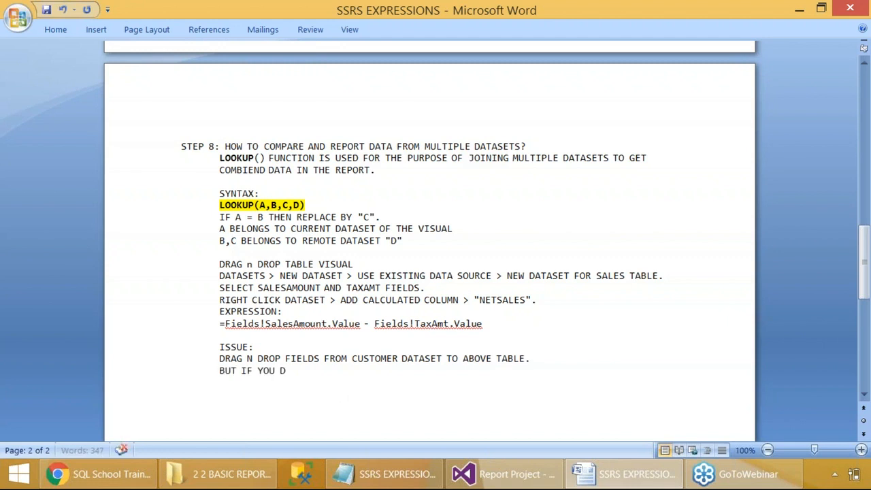
text(RAG n DROP FIELDS FROM ABOVE S)
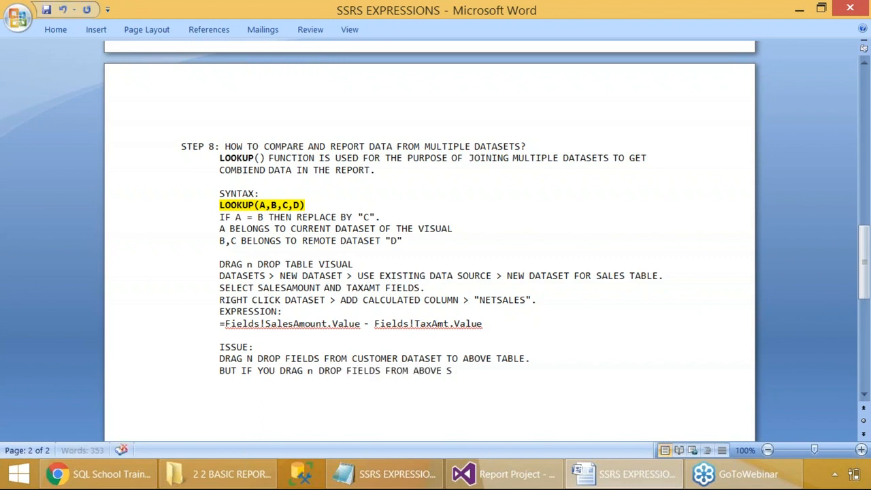
text(ALES DATASET > ERROR)
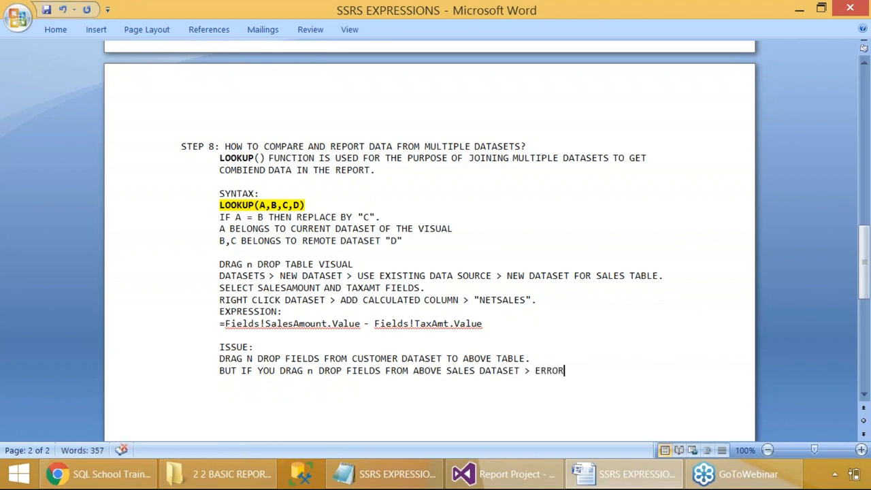
Complete the issue line with "ERROR OCCURS." and add a "SOLUTION:" heading beneath it, separated by a blank line.
text( O)
key(BackSpace)
key(BackSpace)
text(OCCUR)
key(BackSpace)
key(BackSpace)
text(CUR)
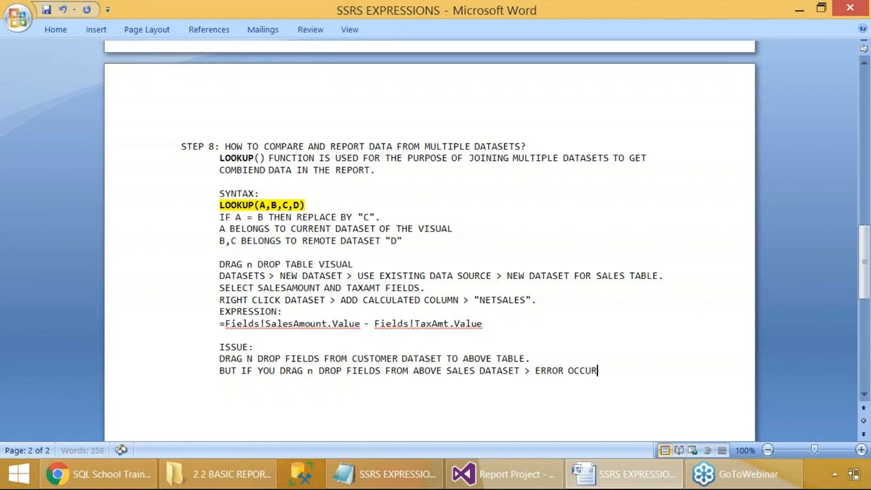
key(Tab)
key(Return)
text(SOLUTION:)
key(Return)
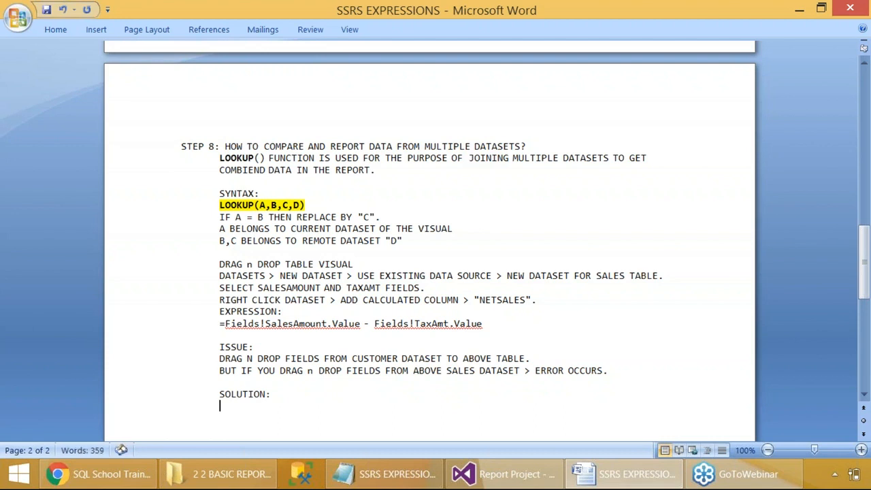
Under the solution heading, add the lines "USE LOOKUP", "DEFINE NEW COLUMN." and "RIGHT CLICK COLUMN > EXPRESSION >".
text(USE LOOKU)
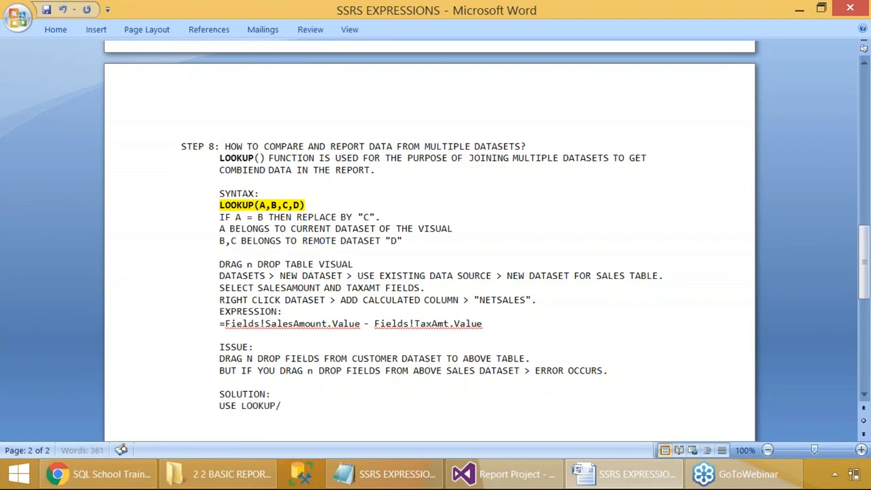
text(P)
key(Return)
text(DEFINE NEW COLUMN)
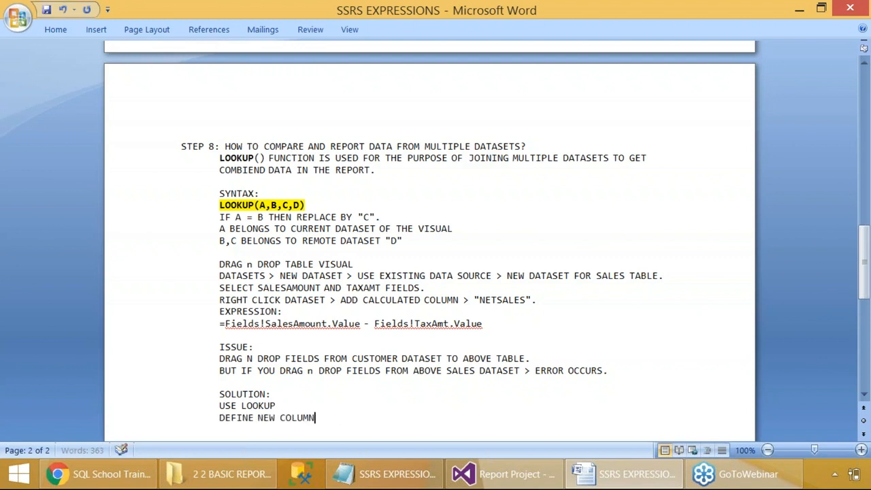
text(. RIGHT CLICK COLUMN > EXPR)
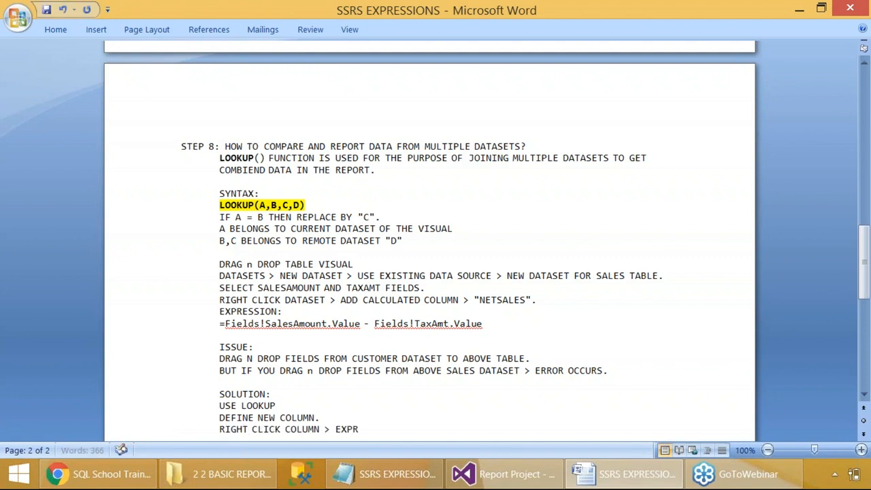
text(ESSION >)
scroll(436, 258, down, 2)
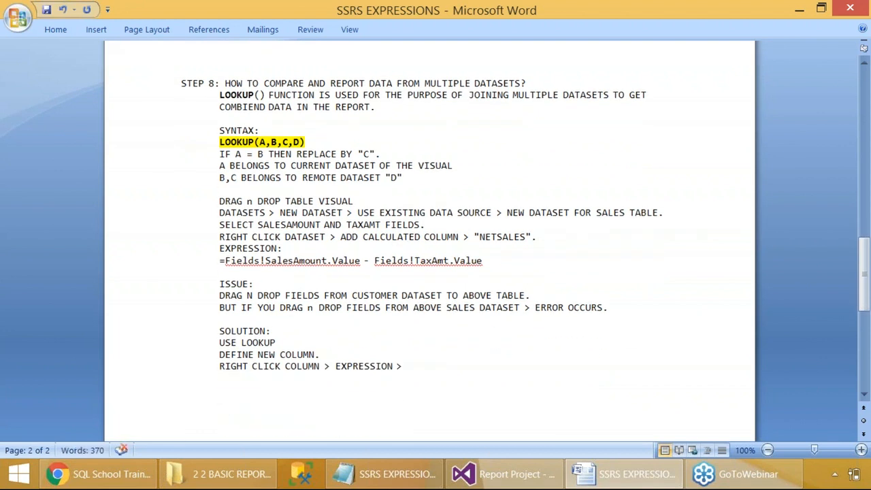
click(430, 372)
In Visual Studio, start the expression "=LOOKUP(" for the customer table's empty detail cell, capturing screenshots of the cell's menu and the expression editor.
key(alt+Tab)
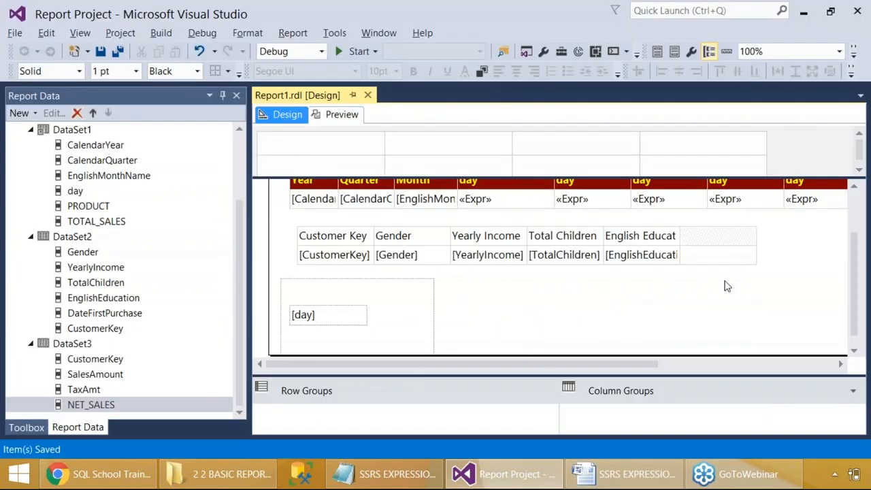
right_click(730, 254)
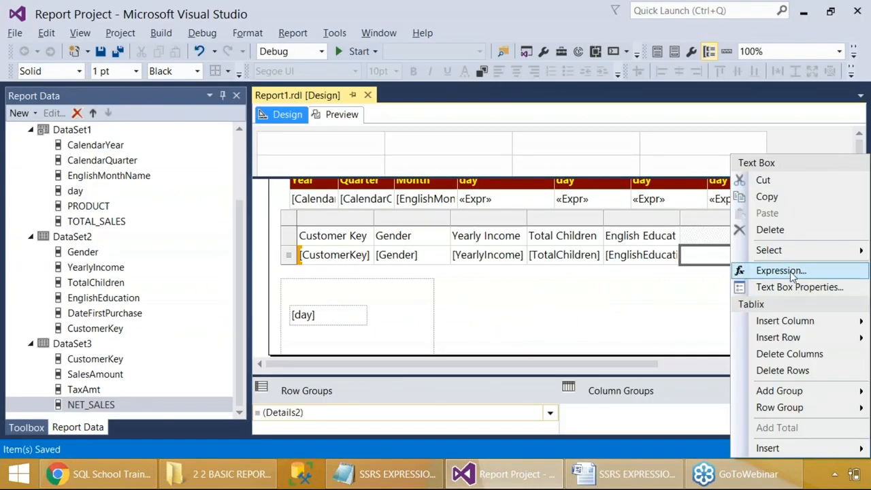
key(Print)
key(Escape)
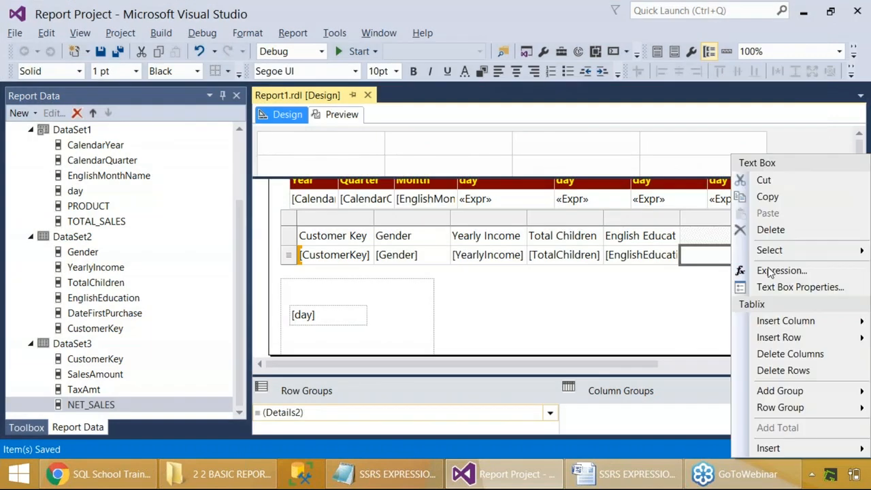
click(779, 271)
click(152, 48)
text(LOOKUP()
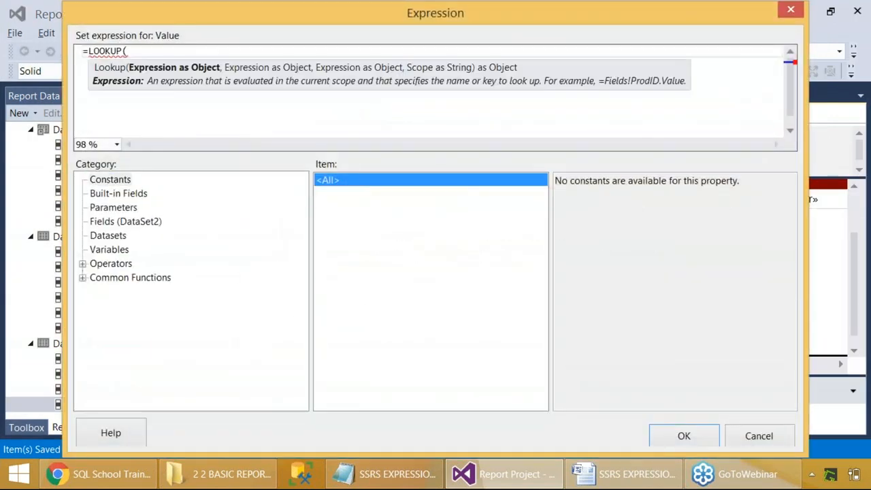
key(Print)
drag(1, 1, 726, 431)
In Word, extend the last solution line with "SPECIFY BELOW EXPRESSION:" and begin an indented "LOOKUP(" line below it.
key(alt+Tab)
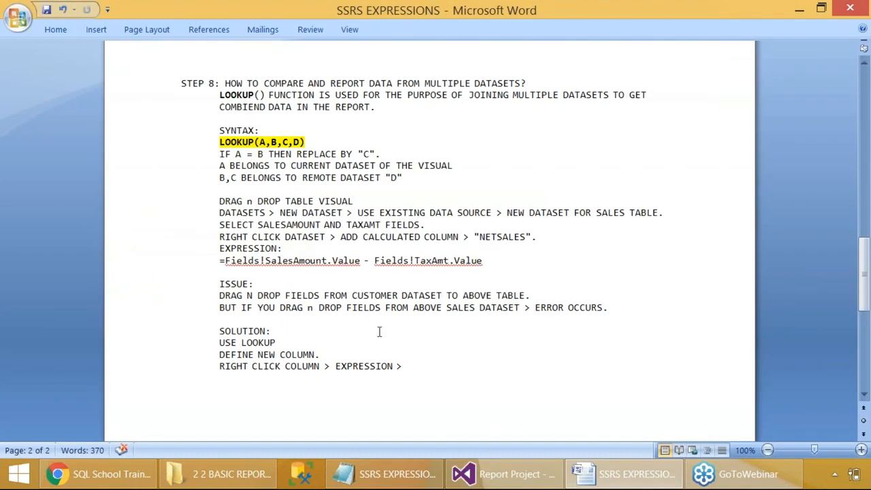
text(SPECIFY BELOW EXPRESSIO)
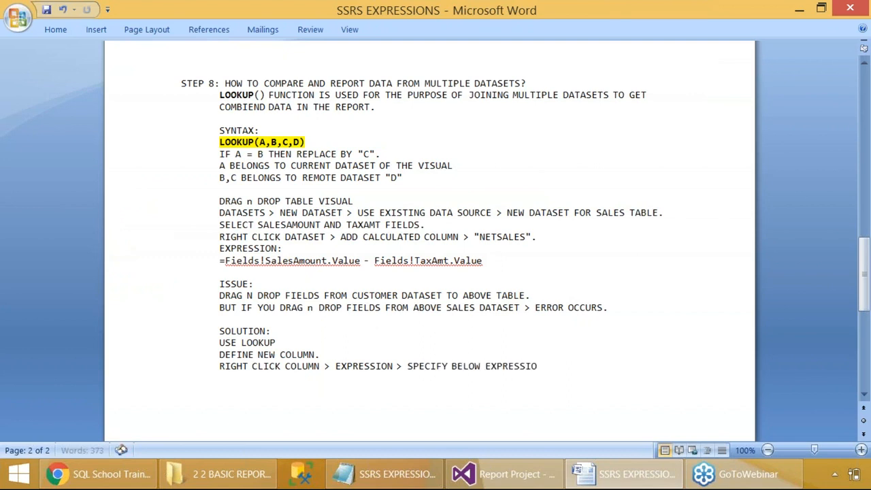
text(N:)
key(Return)
key(Tab)
text(LOOKUP()
Back in Visual Studio's expression editor, add DataSet2's CustomerKey field as the first LOOKUP argument, followed by a comma.
key(alt+Tab)
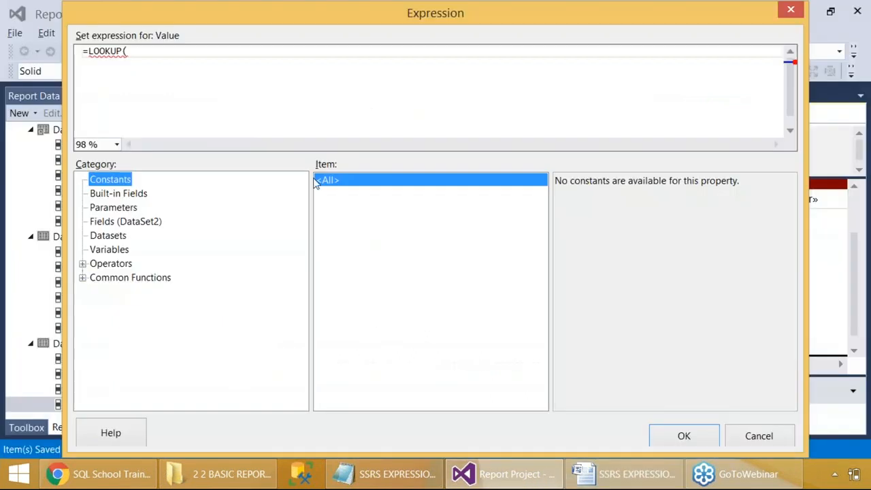
click(142, 60)
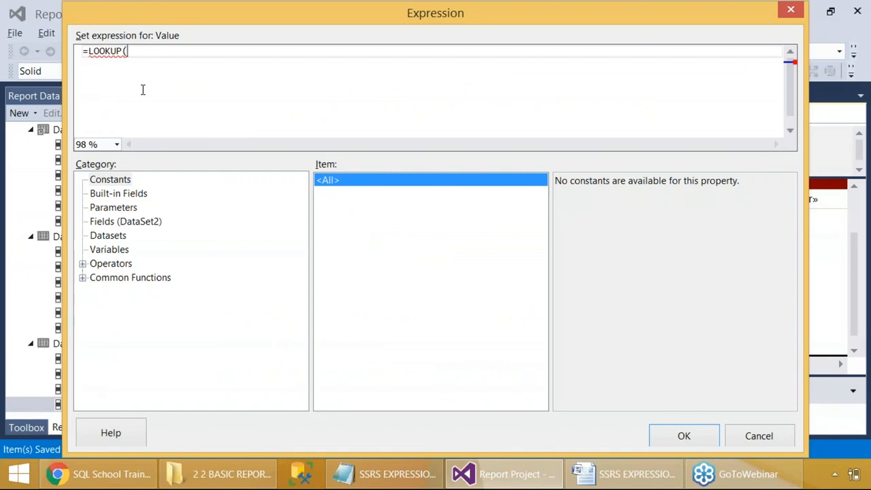
click(131, 223)
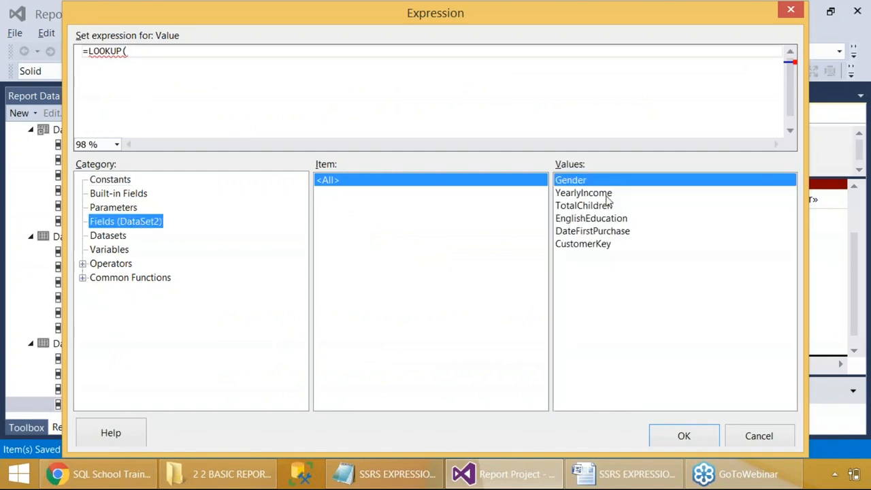
double_click(598, 244)
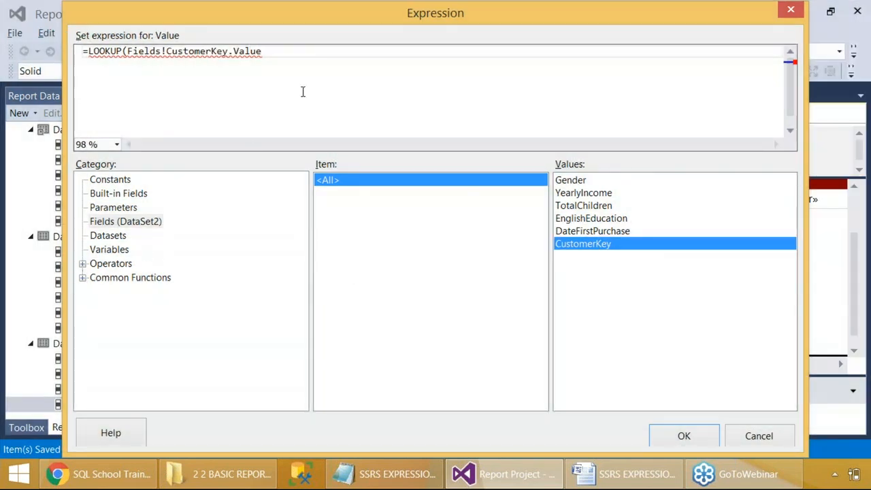
click(299, 57)
text(,)
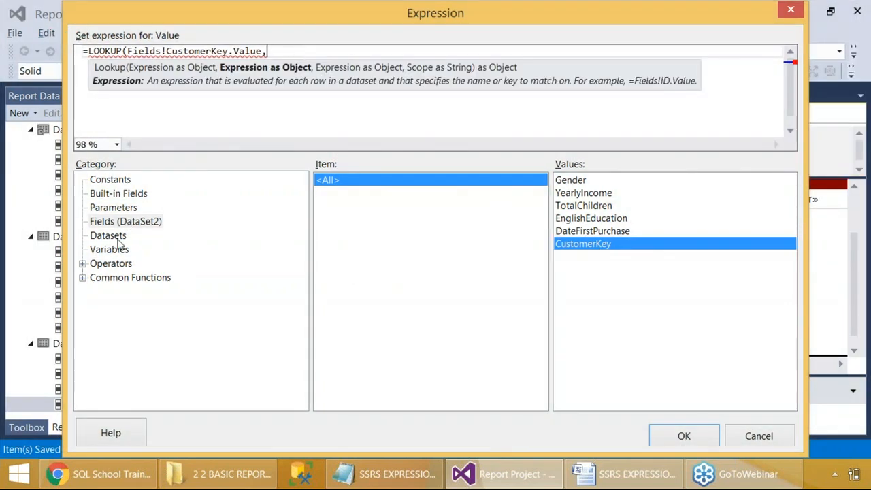
Add DataSet3's CustomerKey as the second LOOKUP argument, stripping the Sum wrapper and dataset name to leave Fields!CustomerKey.Value followed by a comma.
click(119, 236)
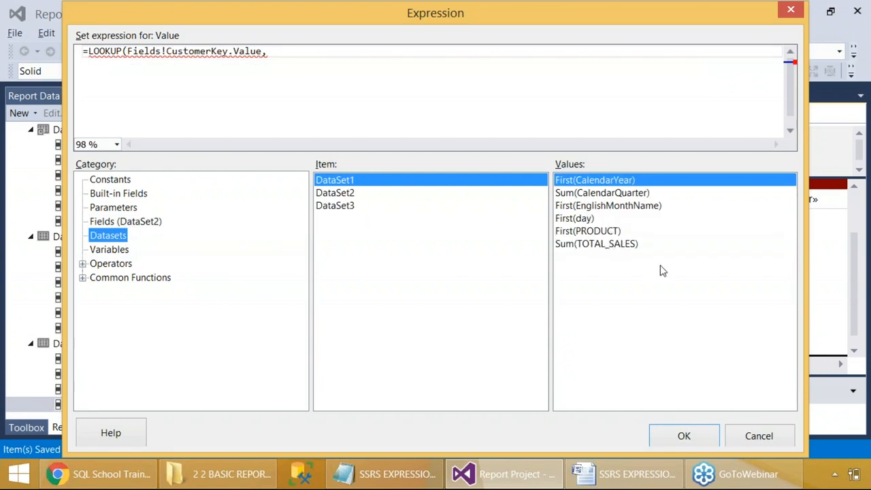
click(341, 207)
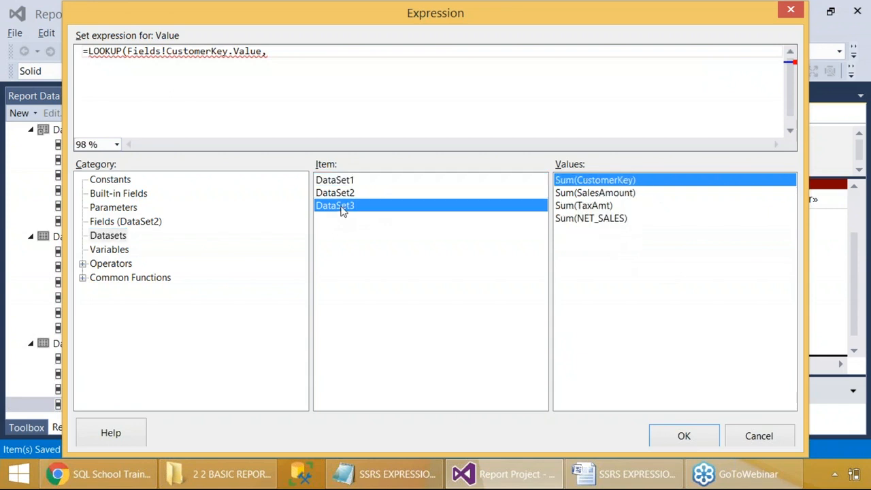
double_click(584, 182)
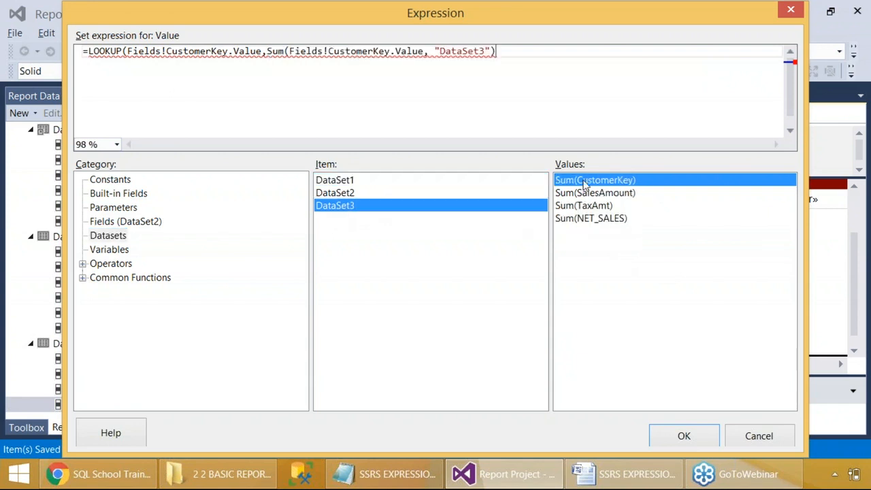
key(Delete)
key(Delete)
drag(412, 51, 488, 52)
key(Delete)
drag(190, 52, 289, 52)
click(373, 54)
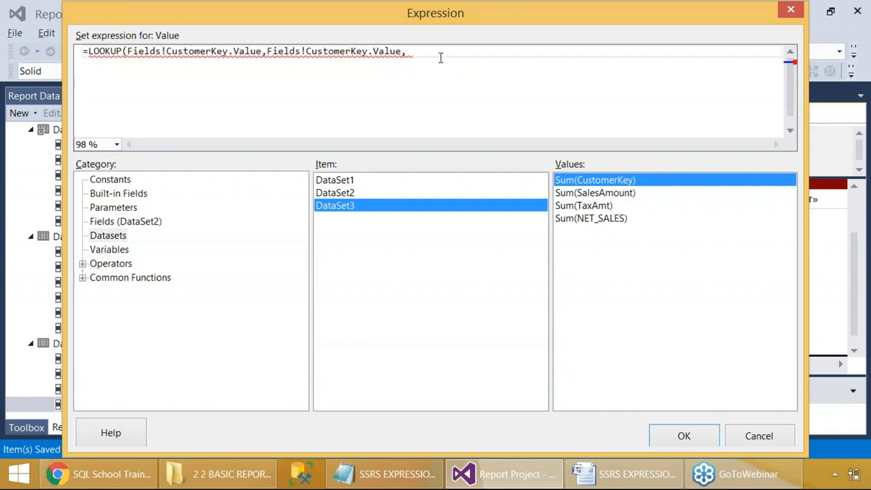
Capture the unfinished expression, then add DataSet3's NET_SALES without Sum, completing the LOOKUP with Fields!NET_SALES.Value and "DataSet3".
key(Print)
drag(0, 0, 801, 434)
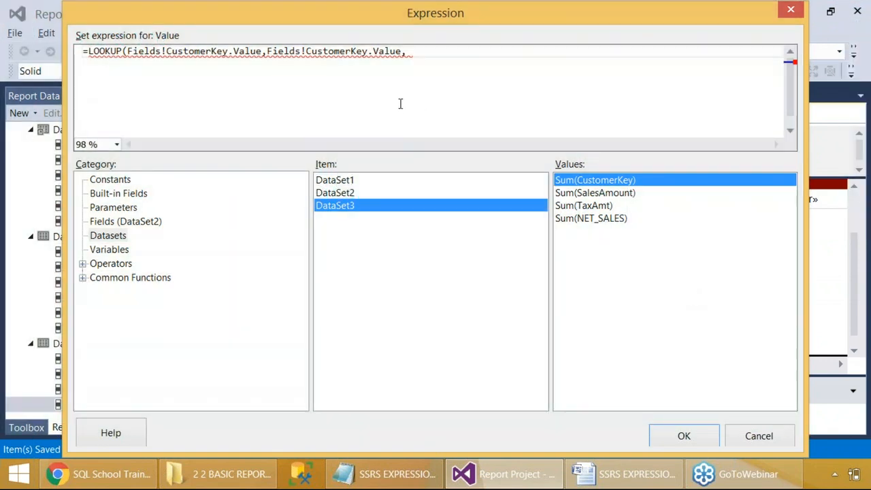
double_click(591, 219)
double_click(420, 52)
key(Delete)
key(Delete)
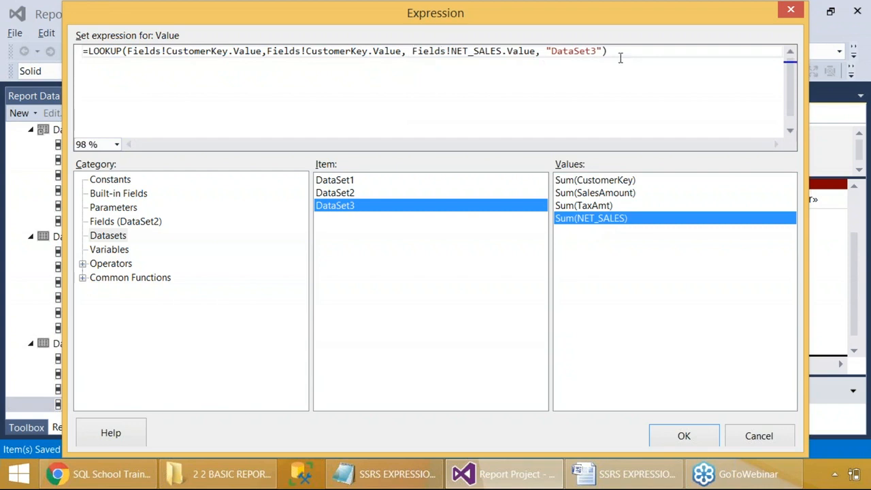
Review each argument of the LOOKUP expression and move the expression editor aside to compare it with the table design.
double_click(598, 53)
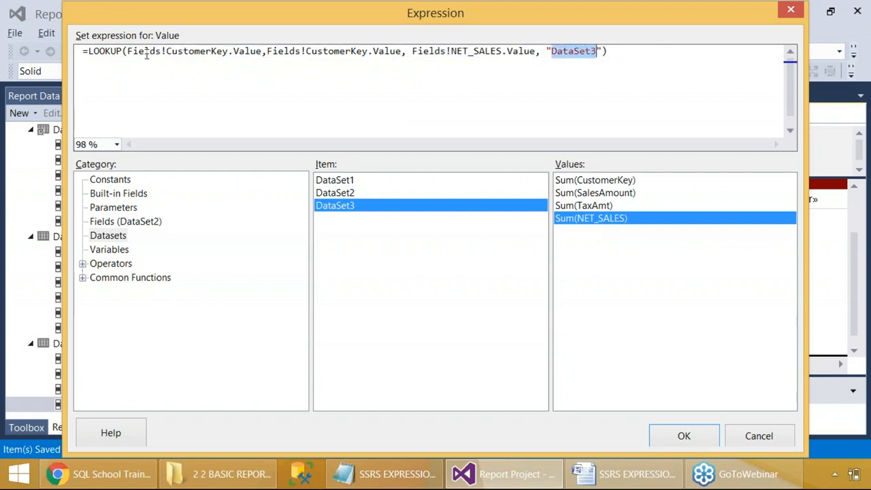
drag(128, 52, 519, 57)
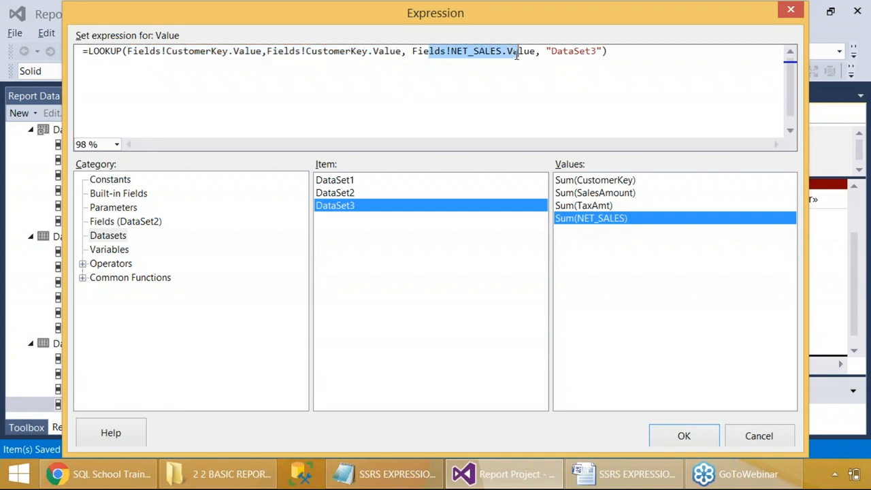
drag(317, 53, 362, 55)
click(454, 59)
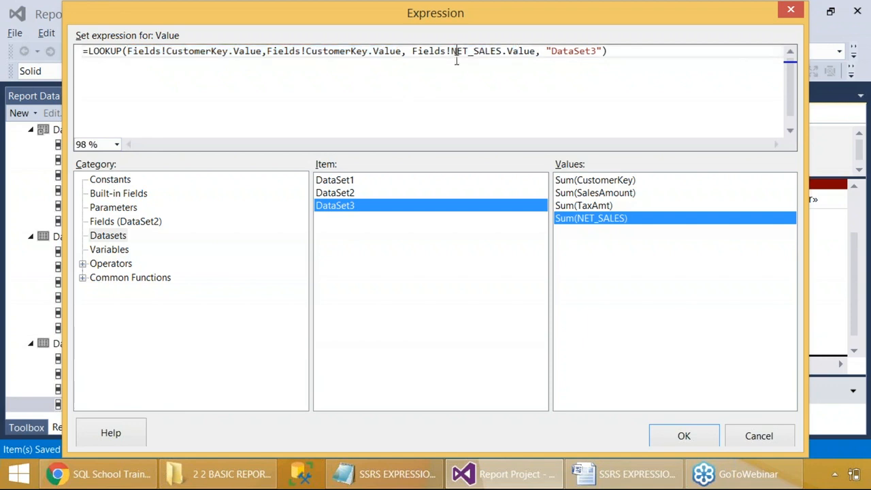
double_click(589, 55)
double_click(171, 52)
drag(175, 14, 293, 333)
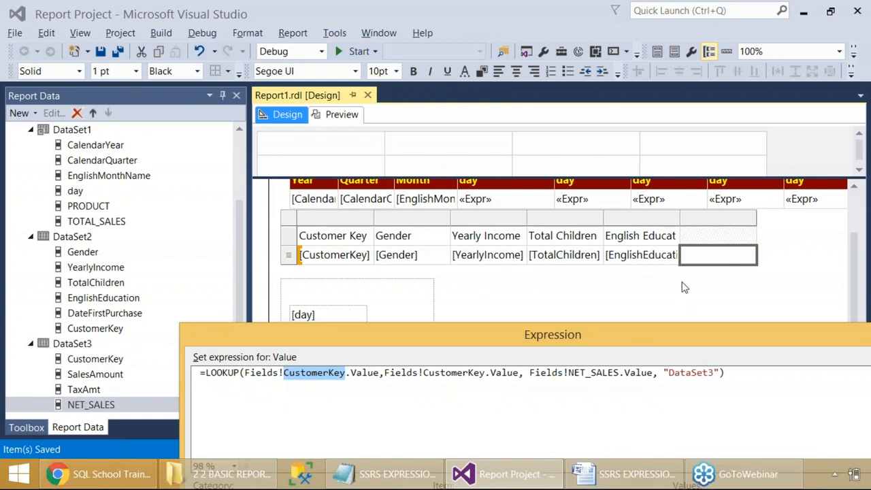
Reposition the expression editor and copy the entire LOOKUP expression.
drag(567, 342, 422, 29)
click(661, 84)
drag(595, 53, 5, 49)
key(ctrl+c)
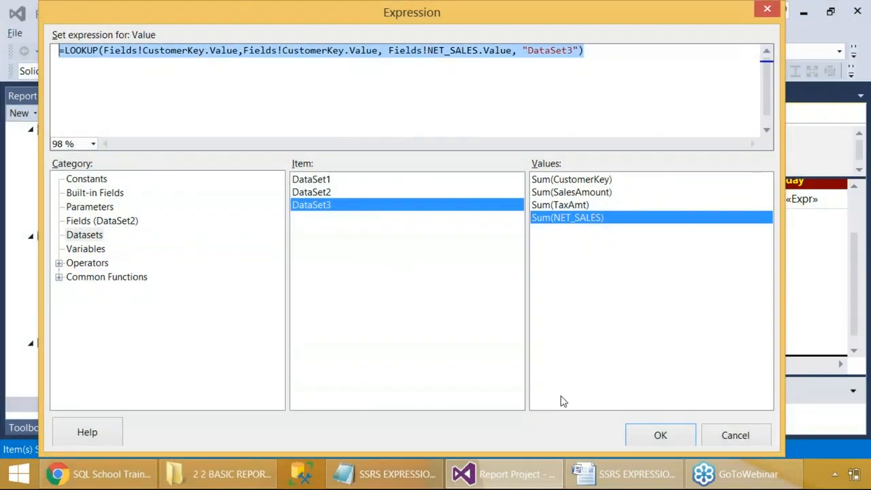
Apply the LOOKUP expression to the detail cell and give its column the header "NET SALES".
click(658, 434)
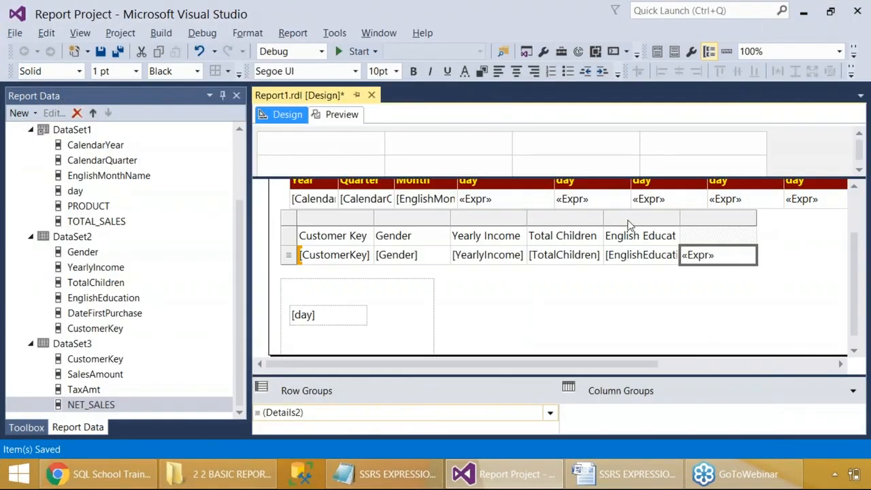
click(694, 237)
text(NET SALES)
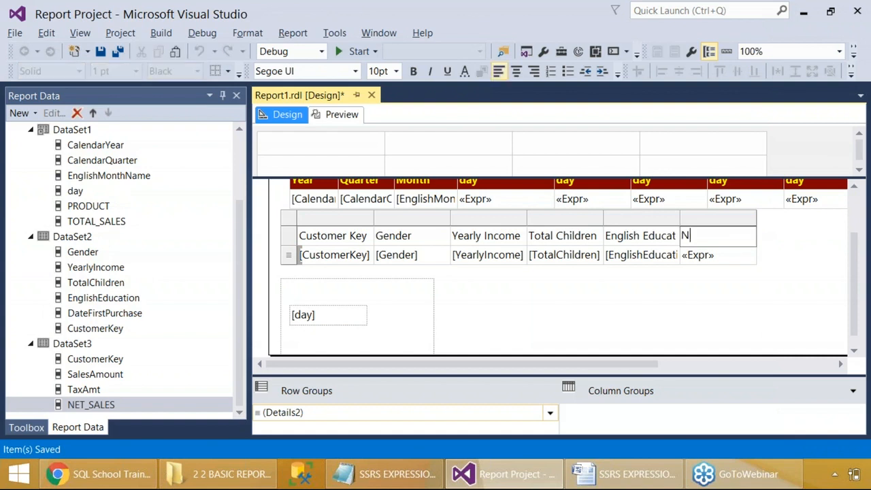
Preview the report and browse through its pages to the last page to check the customer table.
click(341, 119)
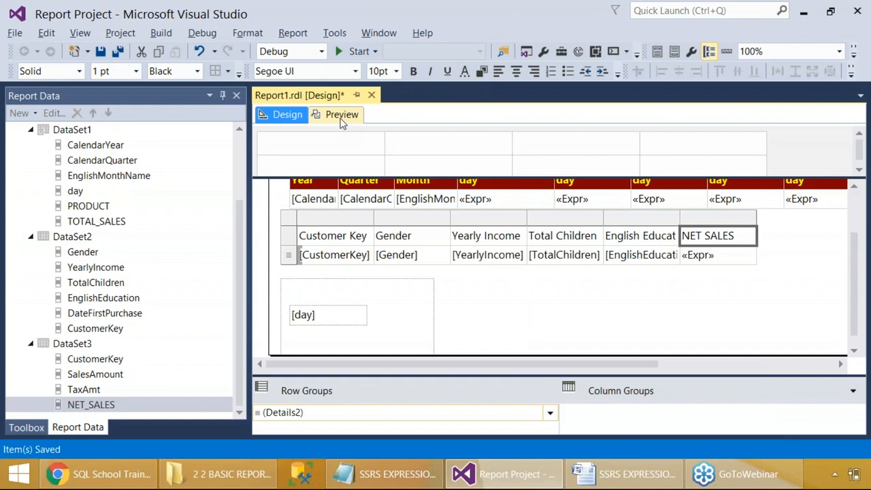
click(341, 117)
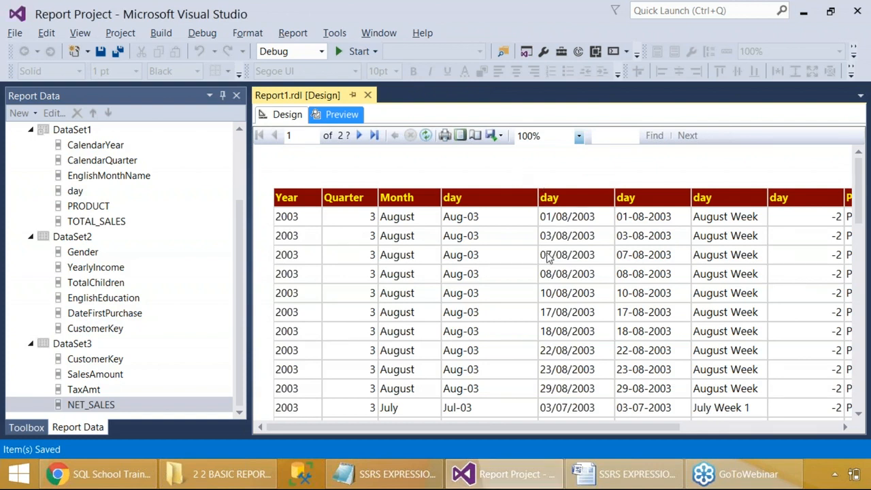
scroll(547, 256, down, 15)
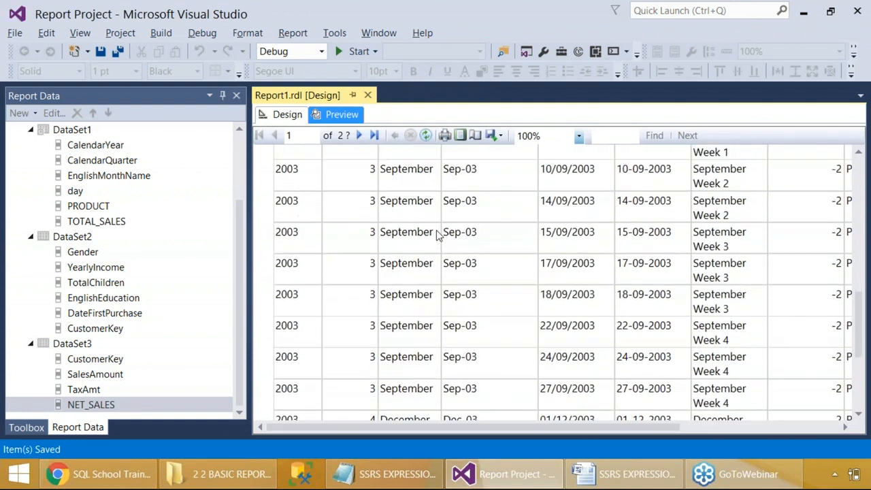
scroll(437, 231, down, 15)
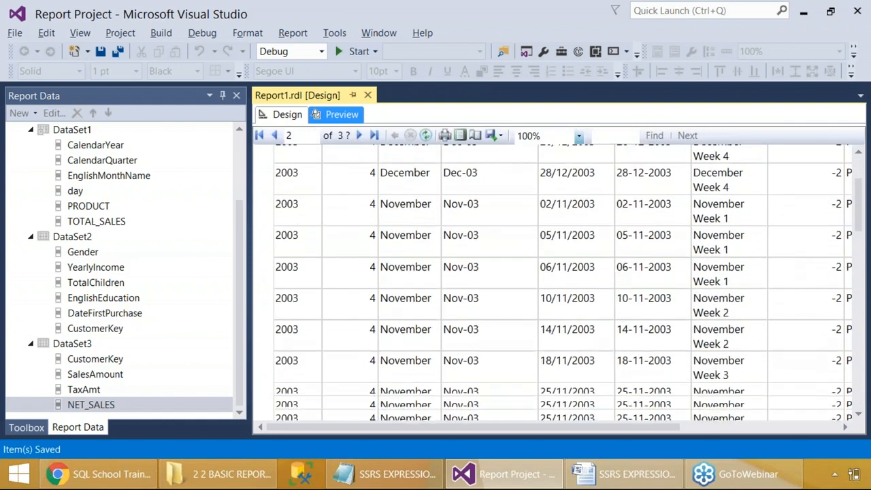
scroll(383, 239, down, 10)
click(383, 136)
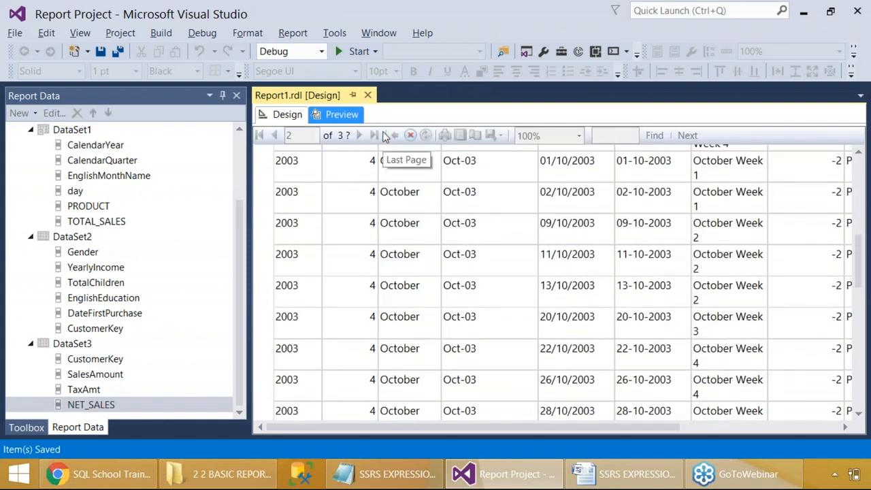
Delete the Year, Quarter and Month table from the report design and preview the report with the customer table.
click(287, 114)
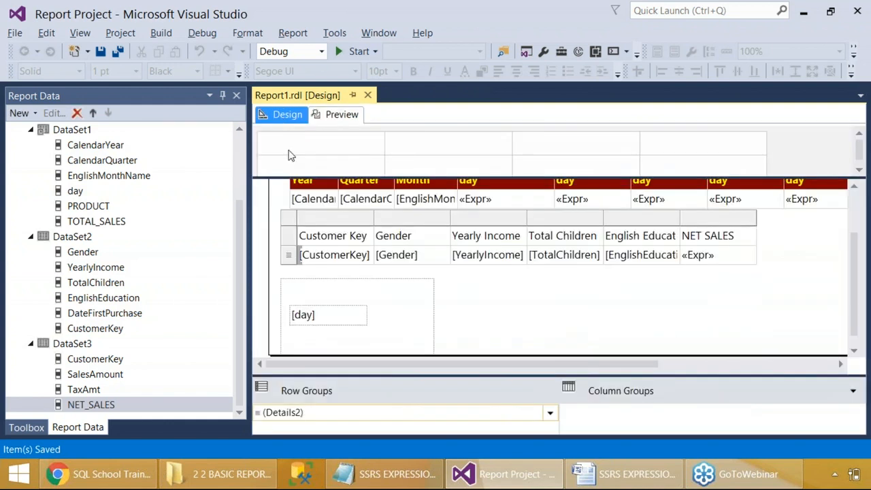
click(516, 314)
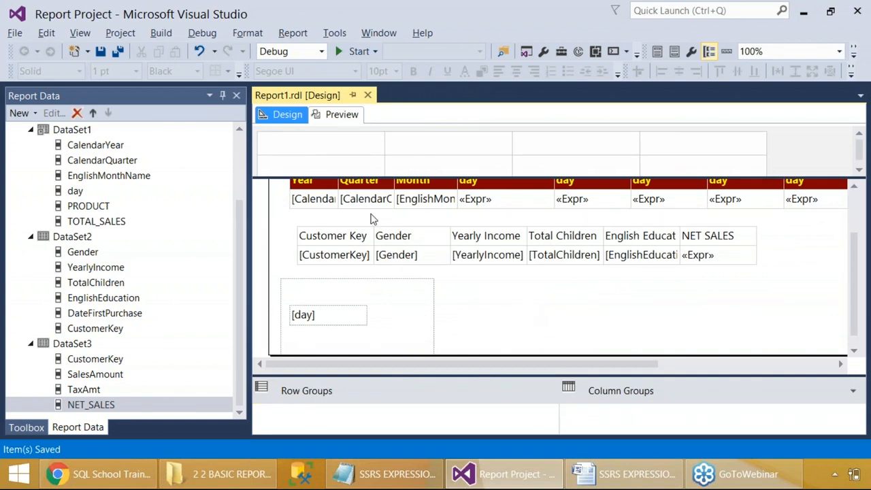
click(329, 201)
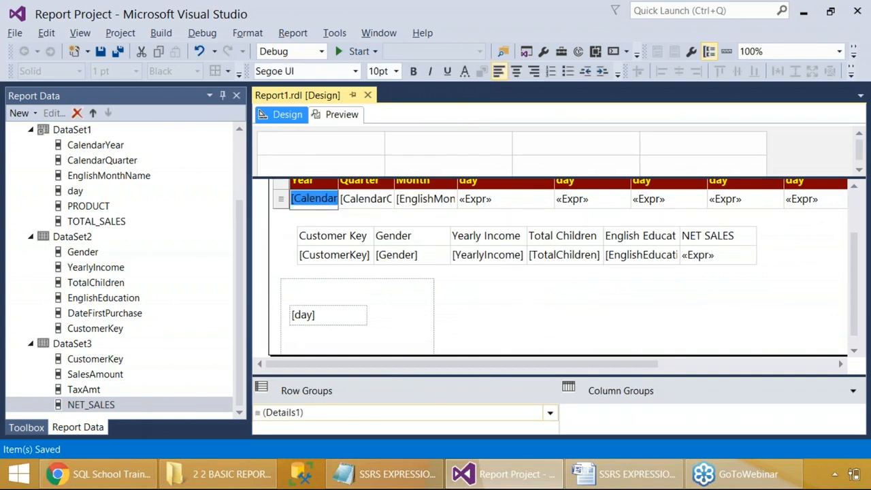
drag(852, 287, 850, 257)
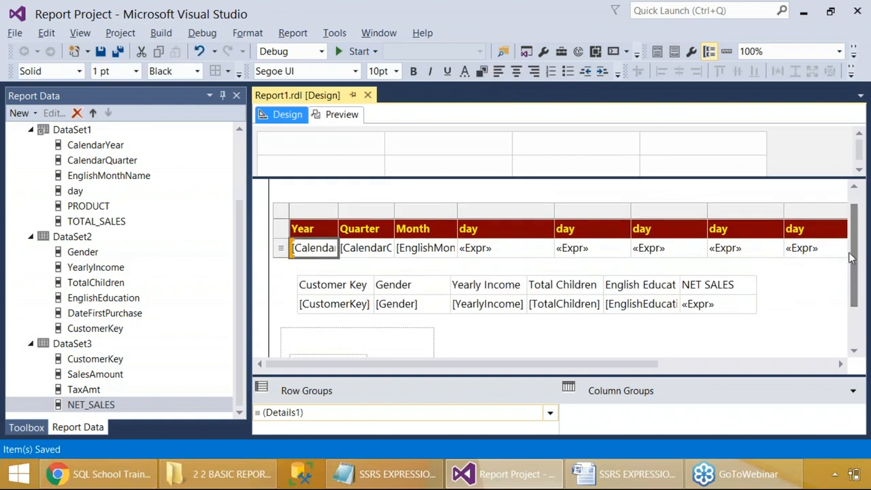
click(271, 209)
click(328, 242)
click(289, 212)
key(Delete)
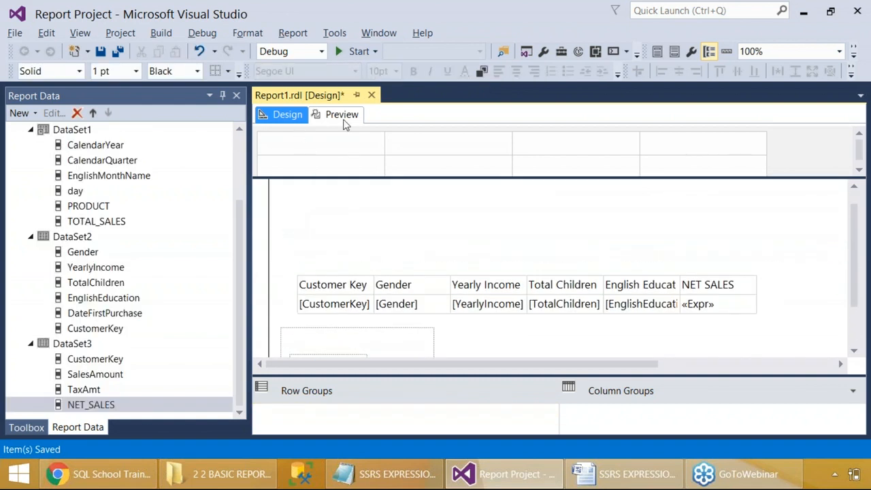
click(344, 120)
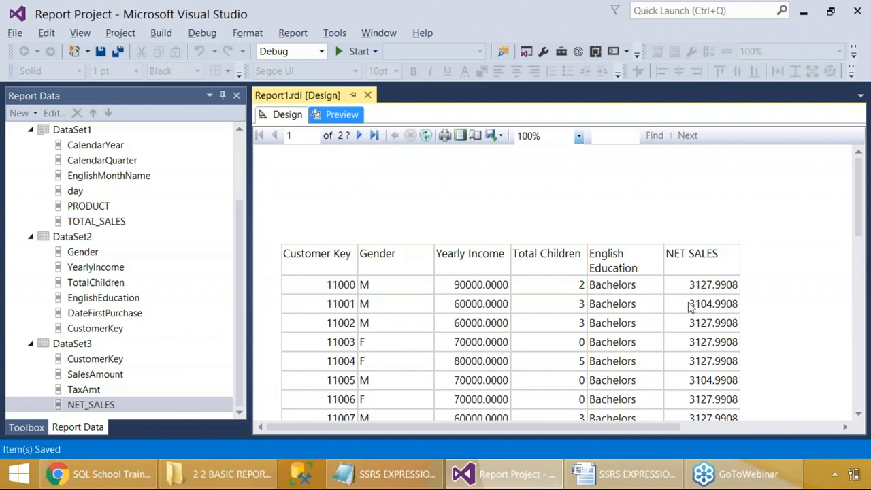
Switch to Word and replace the unfinished LOOKUP line with the copied LOOKUP expression, indenting its second line.
click(607, 476)
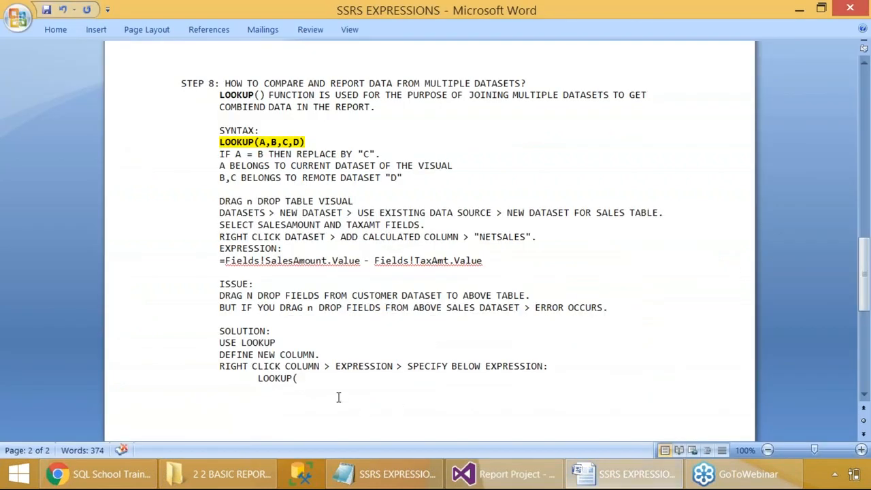
drag(312, 380, 259, 377)
key(ctrl+v)
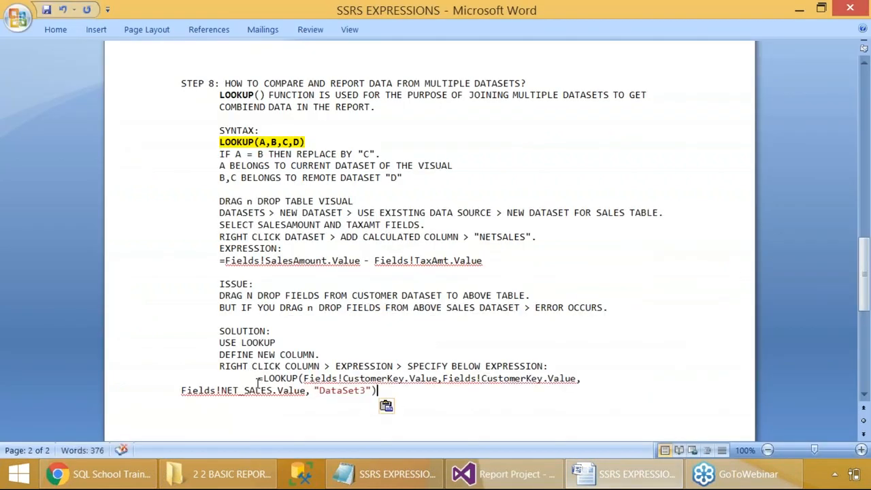
key(Tab)
key(Tab)
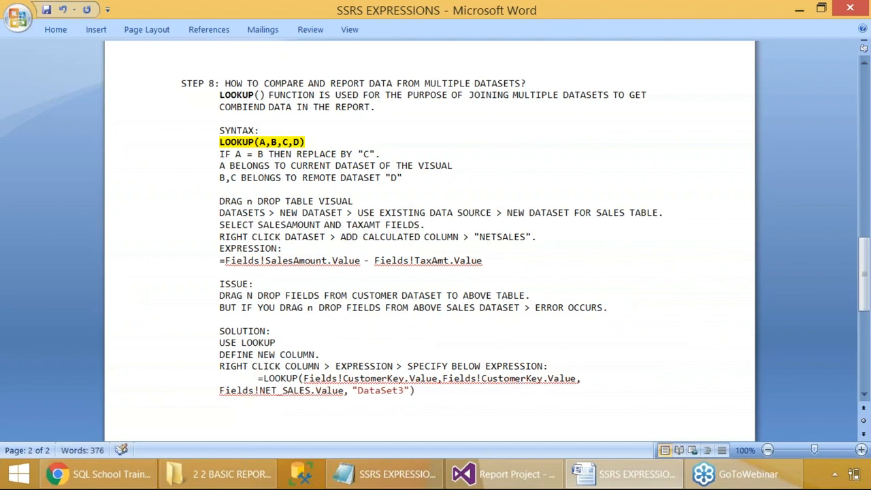
Highlight the pasted LOOKUP expression in yellow and place the cursor on the empty line below it.
drag(487, 394, 257, 378)
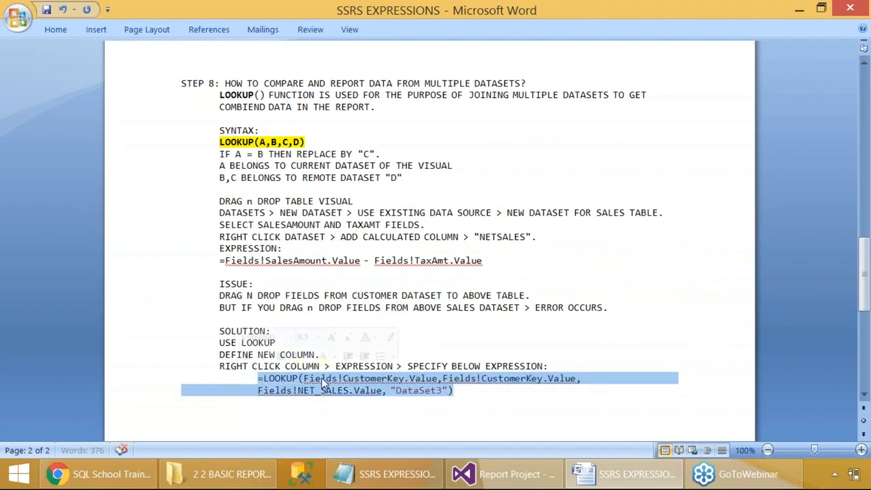
right_click(327, 382)
click(384, 418)
click(252, 420)
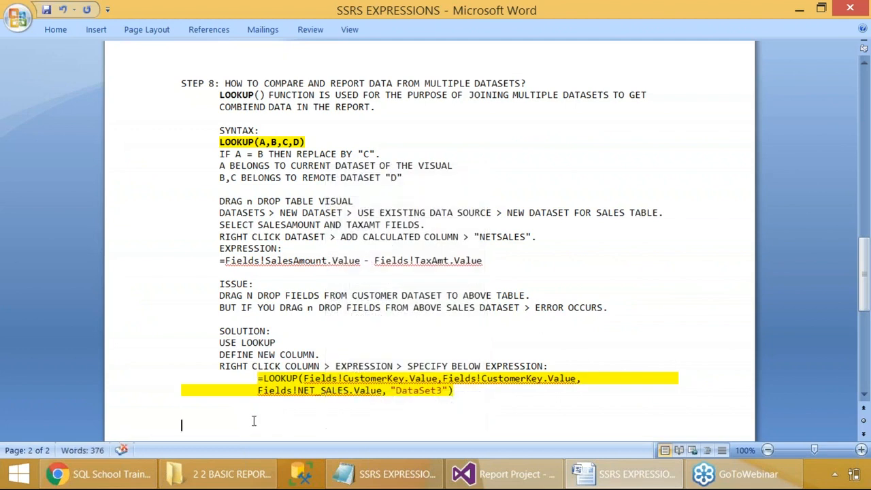
key(Tab)
click(197, 427)
Capture screenshots of the report's preview and design views in Visual Studio and undo the deletion of the Year, Quarter and Month table.
key(alt+Tab)
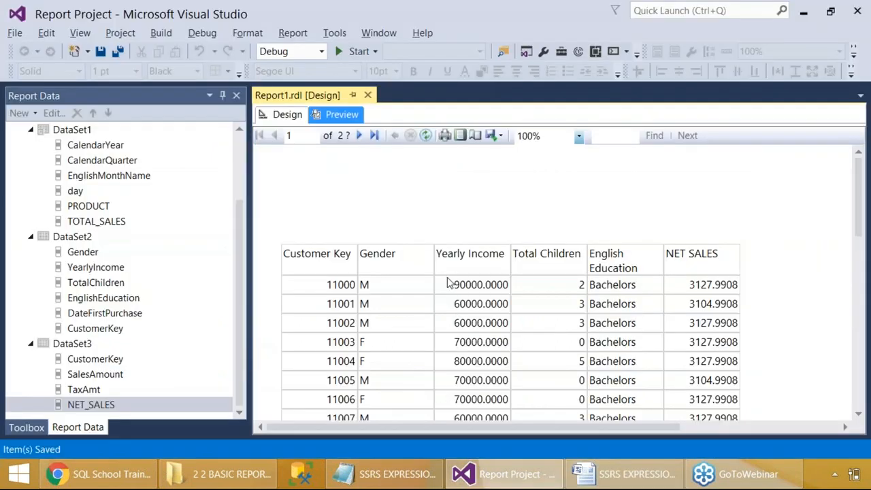
key(Print)
drag(32, 2, 729, 375)
click(289, 120)
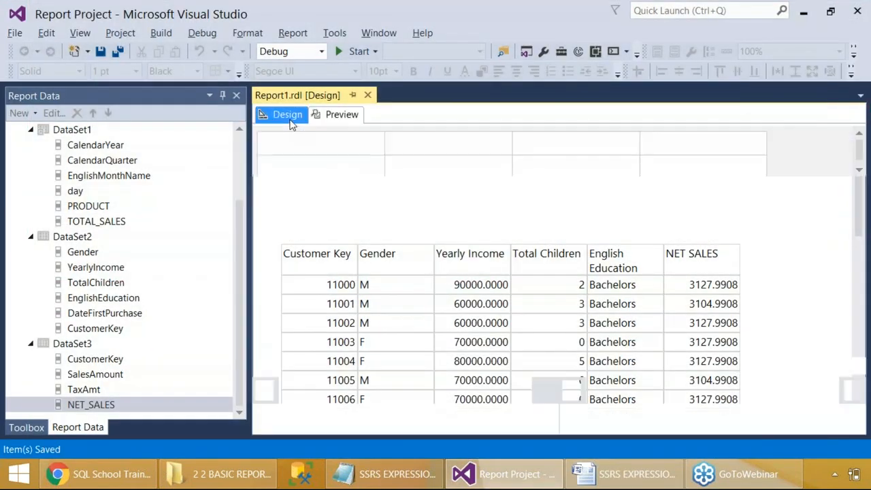
key(Print)
drag(1, 1, 655, 325)
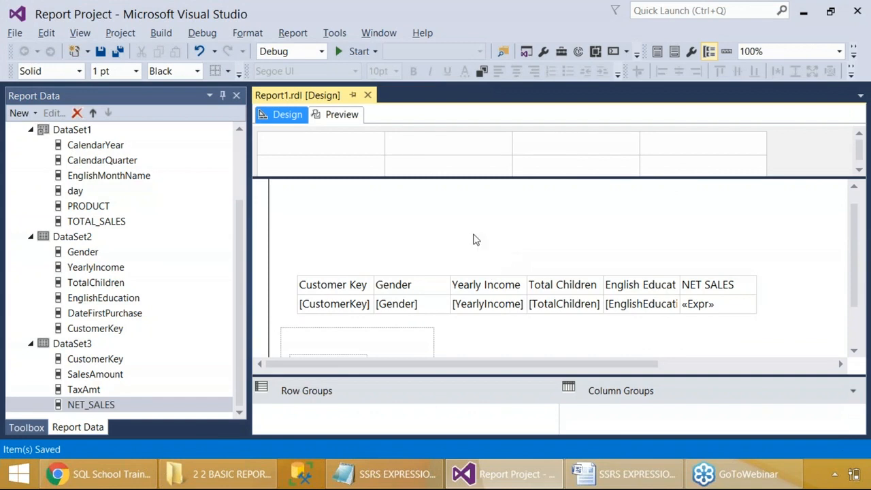
key(ctrl+v)
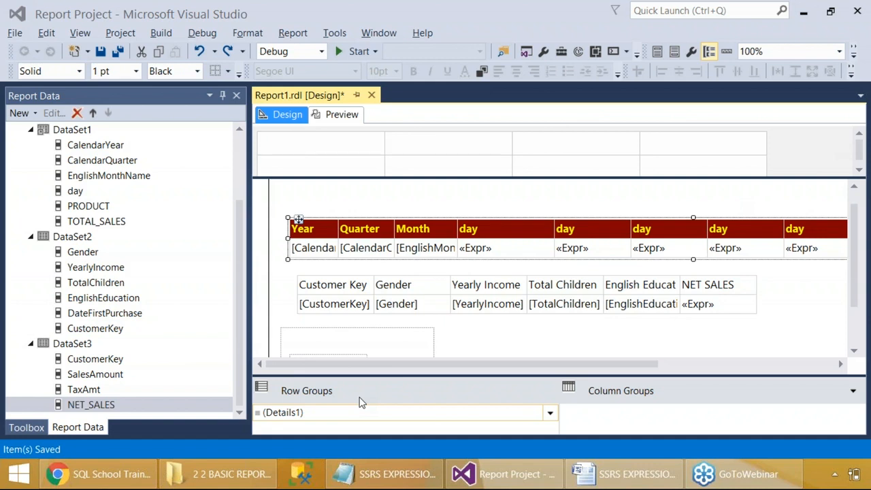
Switch to Word and add the line "STEP 9: REVISE IIF() FROM SSRS BASICS EXAMPLE. FOR DYNAMIC COLORS" below the LOOKUP expression.
key(alt+Tab)
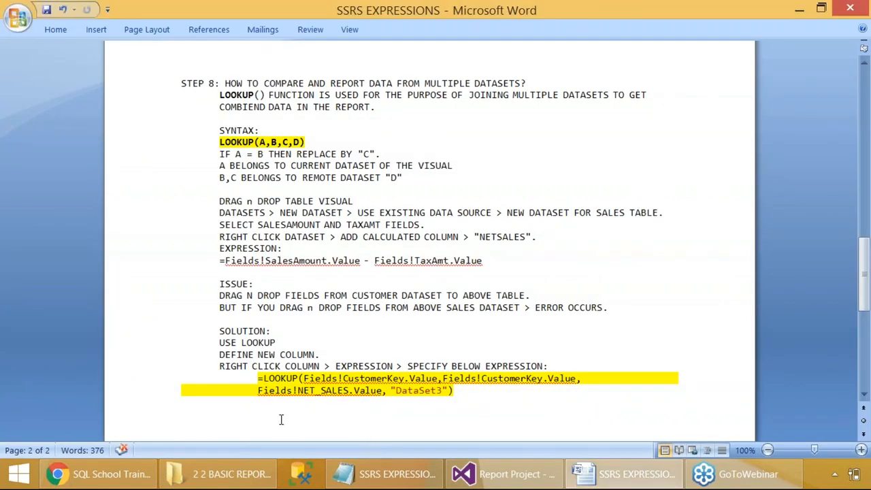
text(STEP 9: REVISE IIF()
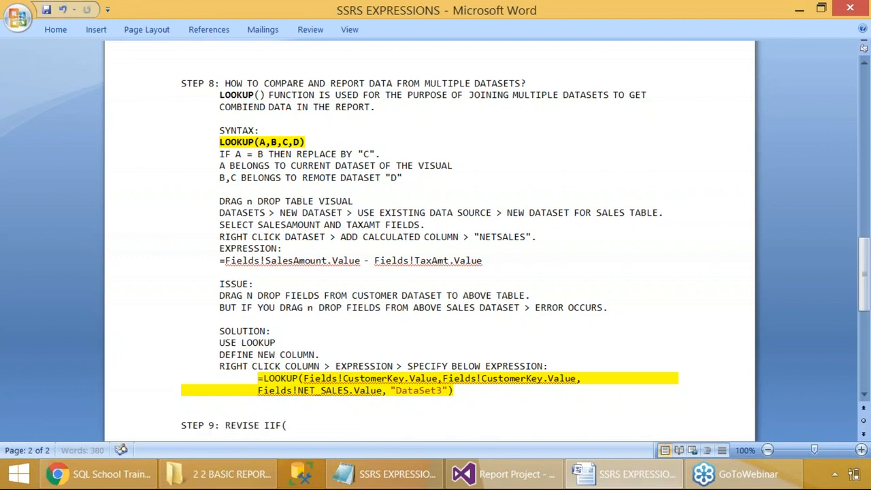
text() FROM SQL BASIC)
key(BackSpace)
key(BackSpace)
key(BackSpace)
key(BackSpace)
key(BackSpace)
key(BackSpace)
key(BackSpace)
text(SSRS )
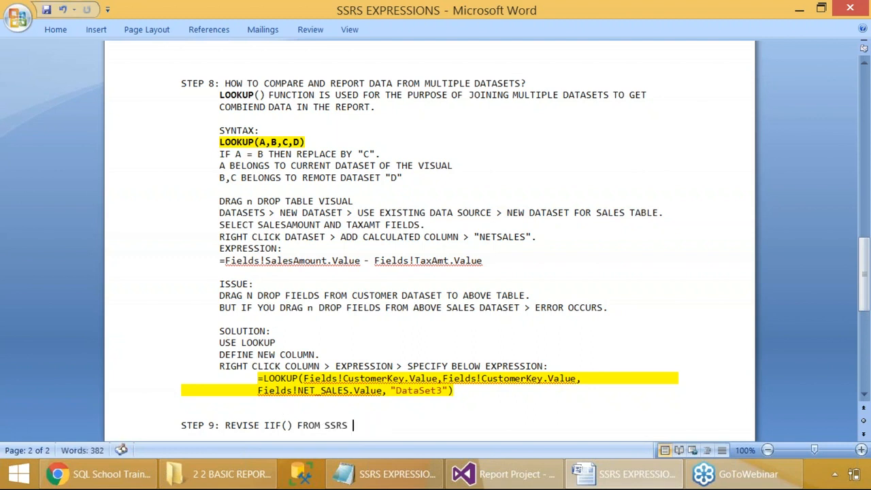
text(BASICS EXAMPLE)
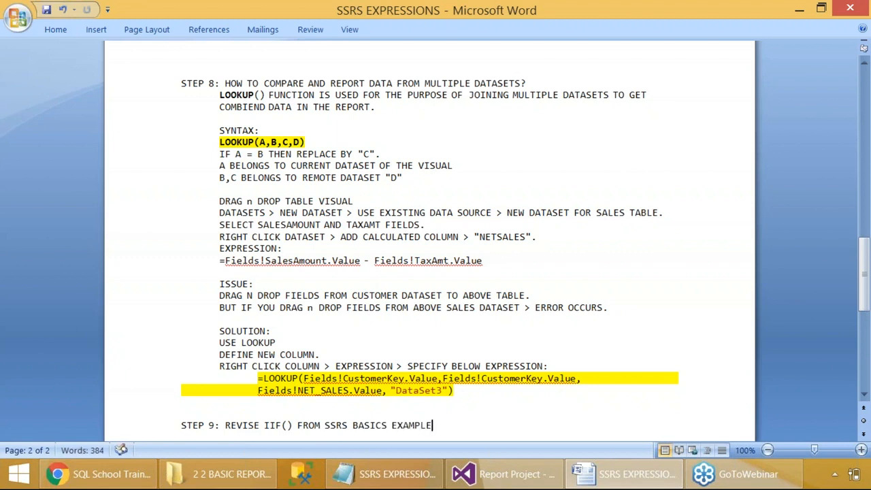
text(. IT)
key(BackSpace)
key(BackSpace)
key(BackSpace)
text(FOR DYNAMIC COLORS)
key(Return)
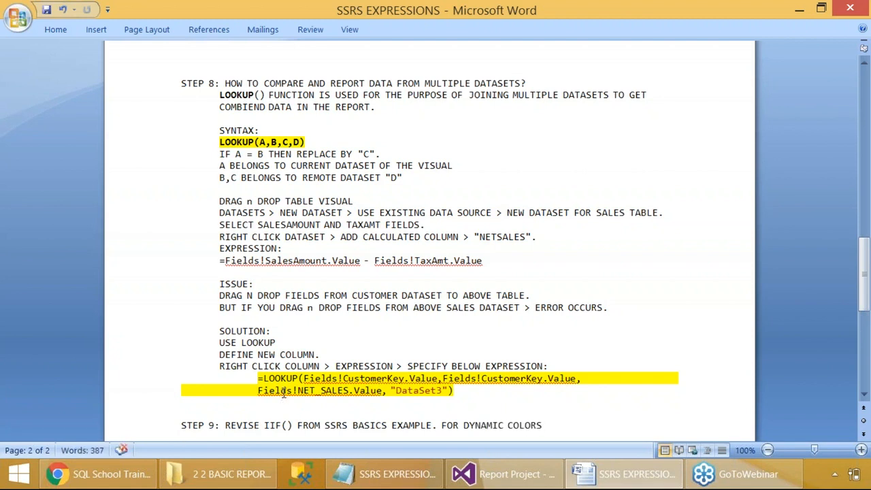
Add another "STEP 9:" label and, above it, "REVISE FORMAT OPTIONS FROM SSRS BASICS EXAMPLE. FOR SALES AMOUNT & ROUNDING OF VALUES".
scroll(283, 394, down, 8)
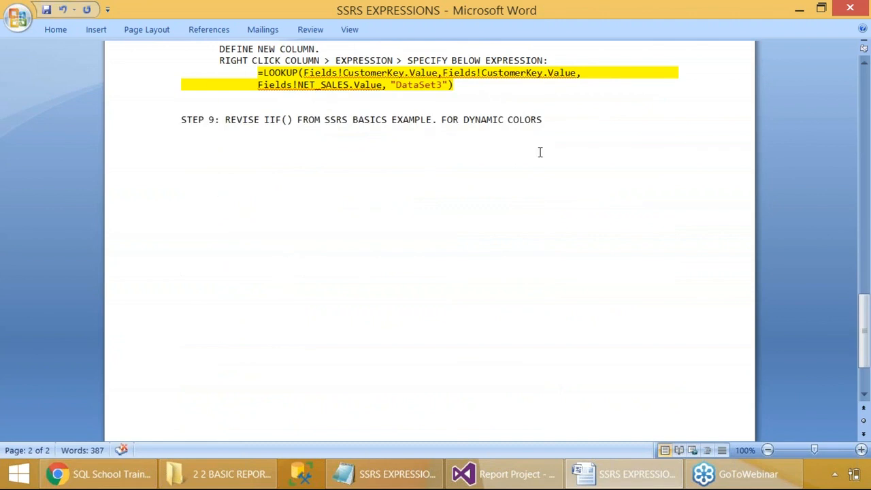
text(STEP 9:)
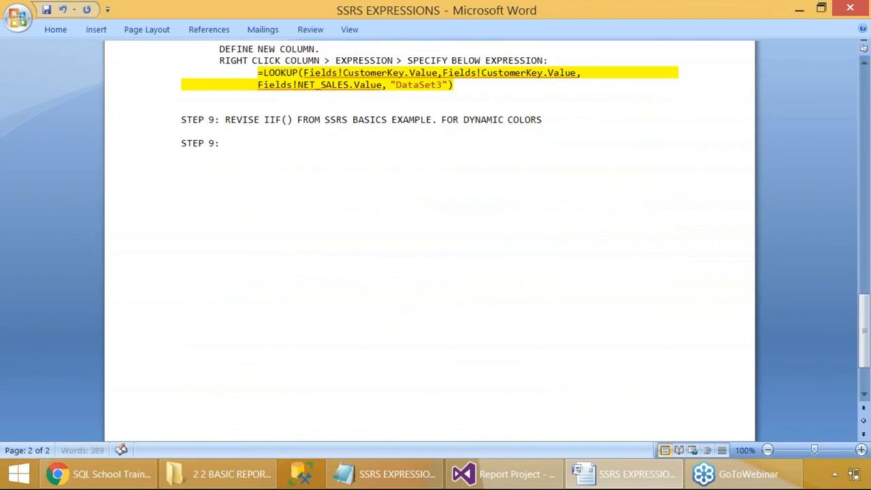
drag(278, 134, 281, 121)
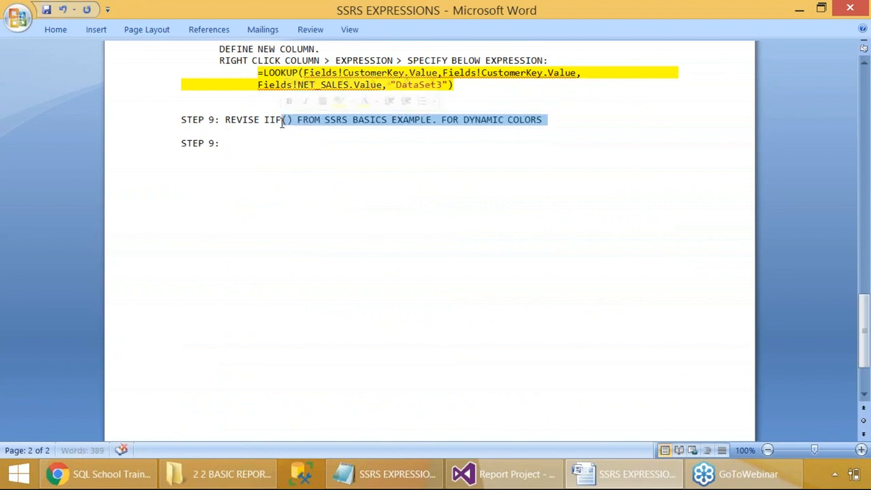
click(264, 127)
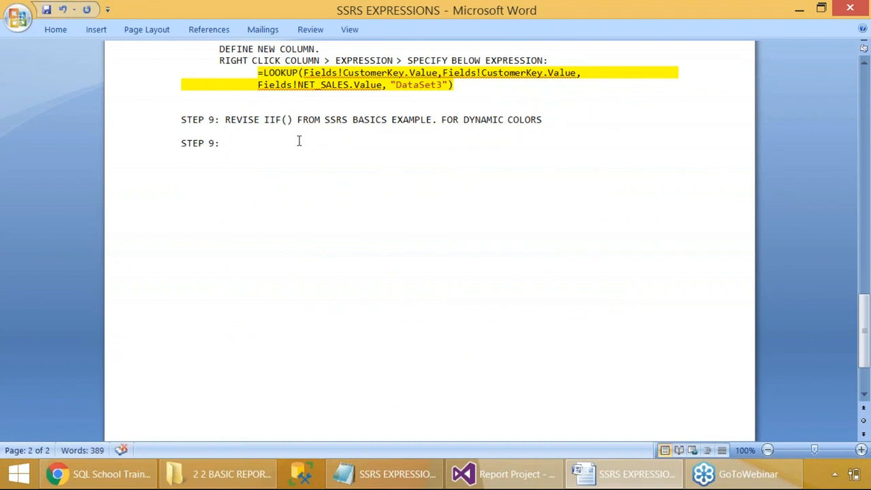
text(REVISE FORMAT )
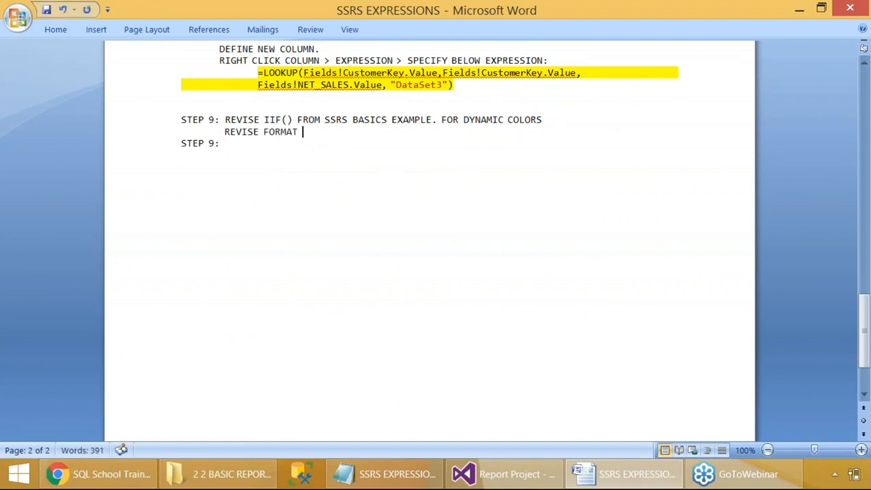
text(OPTIONS FROM SSRS BA)
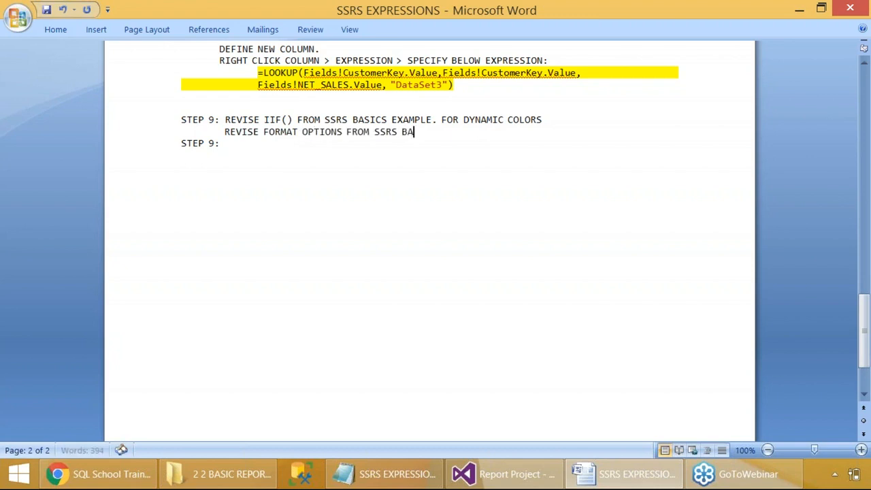
text(SICS EXAMPLE. FOR SALES AMOUNT )
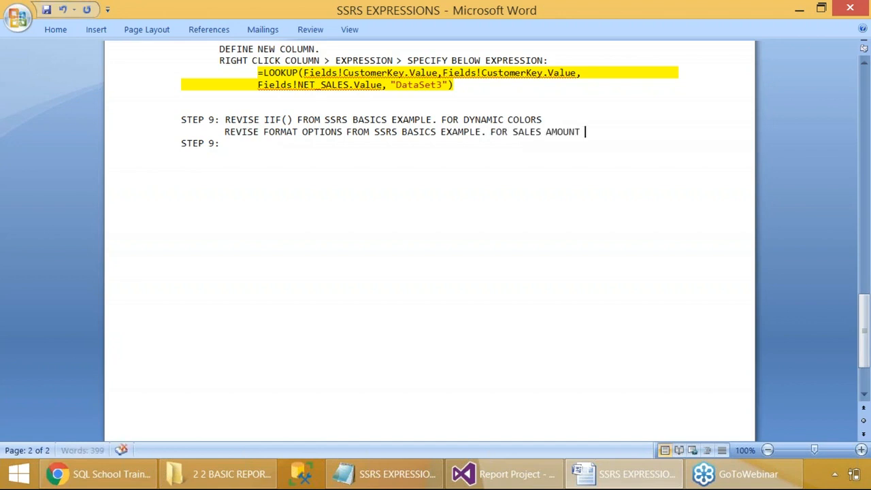
text(& ROUNDING)
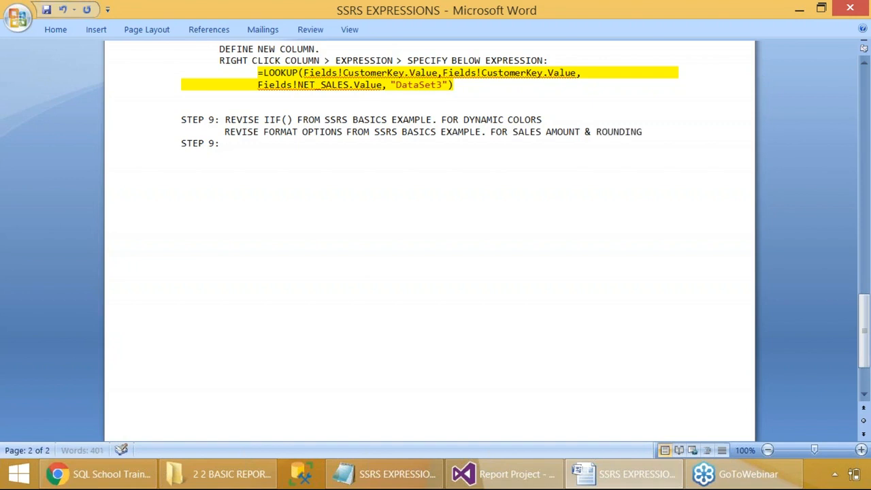
text( OF VALUES)
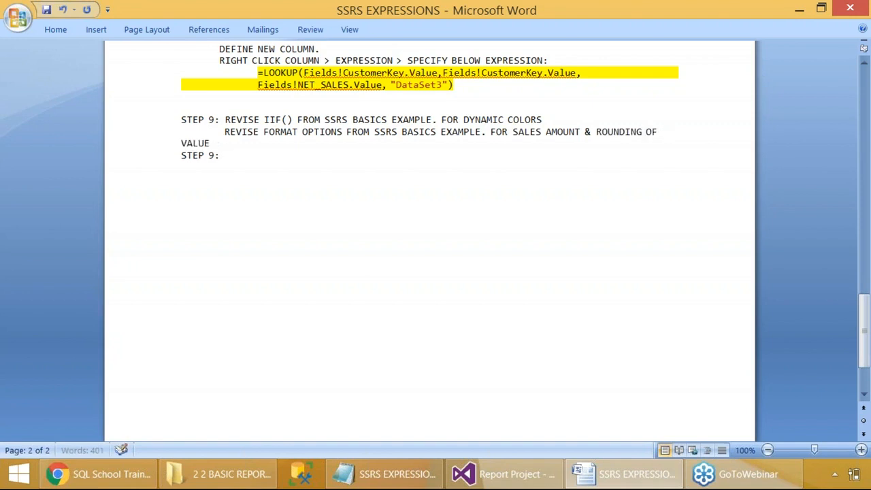
Shorten the format options line's ending to "FOR SALES AMOUNT, ROUNDING VALUES" and insert a blank line after it.
click(670, 133)
key(Delete)
key(BackSpace)
key(BackSpace)
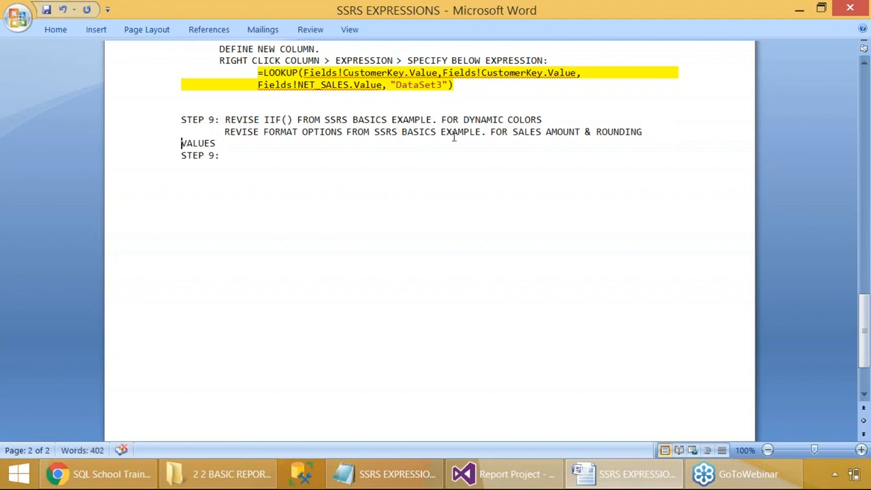
click(582, 131)
text(,)
key(Delete)
key(Delete)
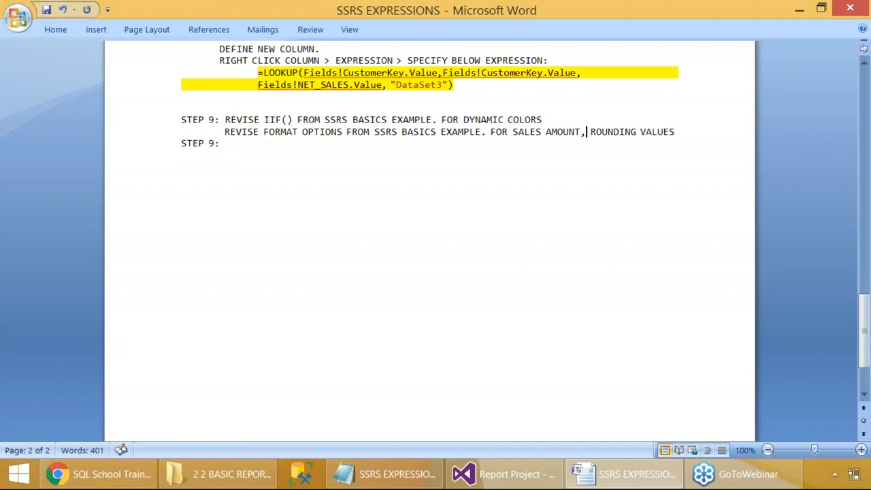
click(676, 131)
key(Return)
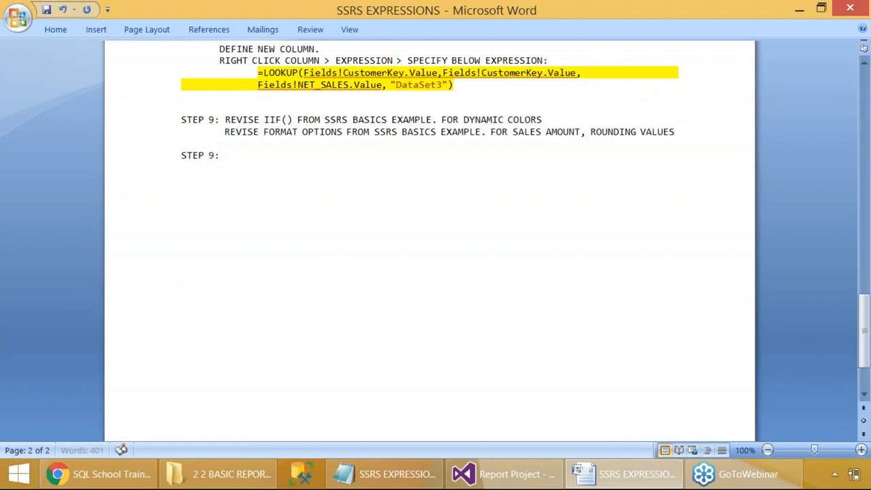
Renumber the second "STEP 9:" label as "STEP 10:".
click(207, 154)
key(Delete)
text(10)
click(865, 145)
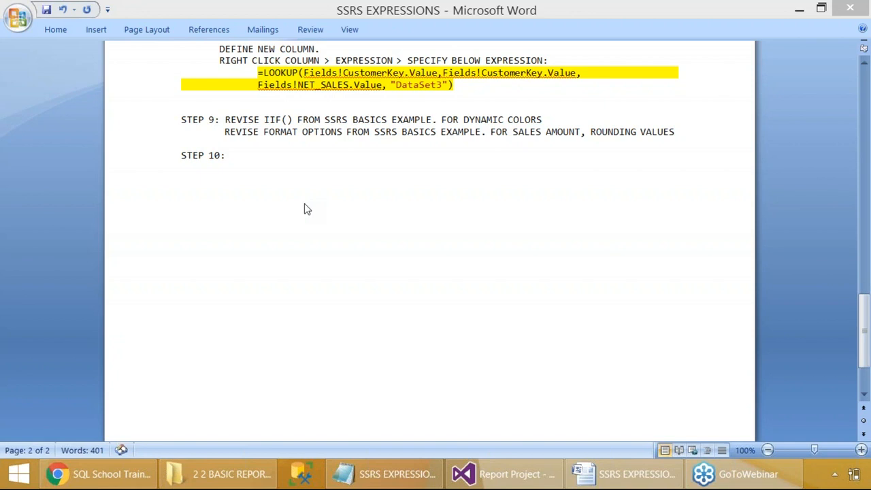
Title the STEP 10 line "STRING FUNCTIONS" in the Word notes.
key(alt+Tab)
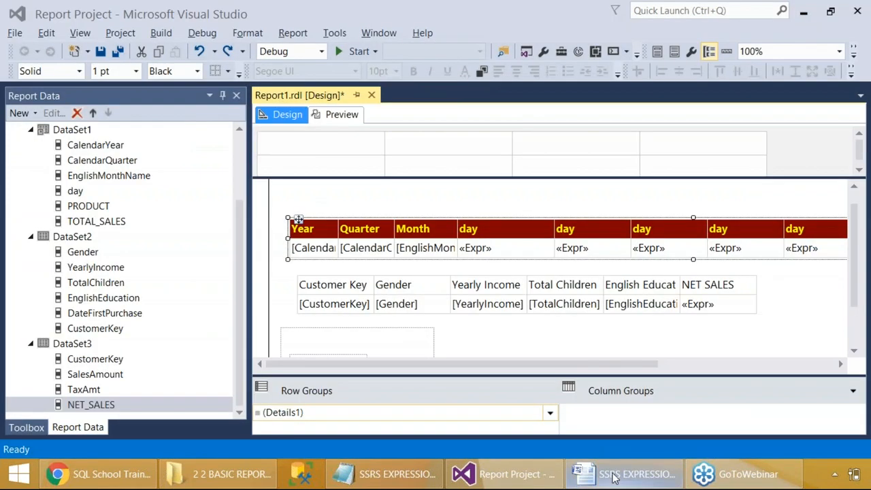
click(616, 478)
click(247, 158)
text(STEP)
key(BackSpace)
key(BackSpace)
text(RING FUNCTIONS)
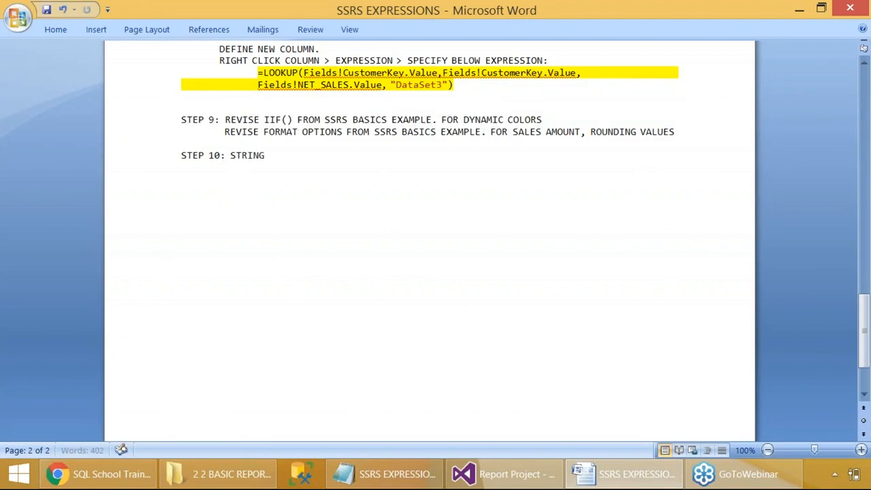
Under the STEP 10 heading, add the indented =Format(...) " through " date expression and the =Right(...) InStr user expression, and save the document.
key(Return)
key(Tab)
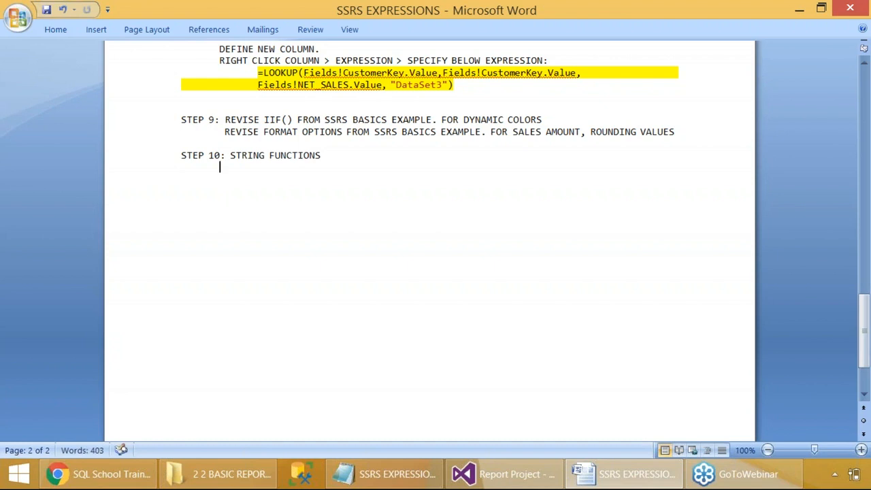
text(=Format(Parameters!StartDate.Value, "D") & " through " & Format(Parameters!EndDate.Value, "D")  =Right(Parameters!User.Value, Len(Parameters!User.Value) - InStr(Parameters!User.Value, "\")))
click(174, 179)
key(Tab)
click(180, 202)
key(Tab)
click(180, 213)
key(Tab)
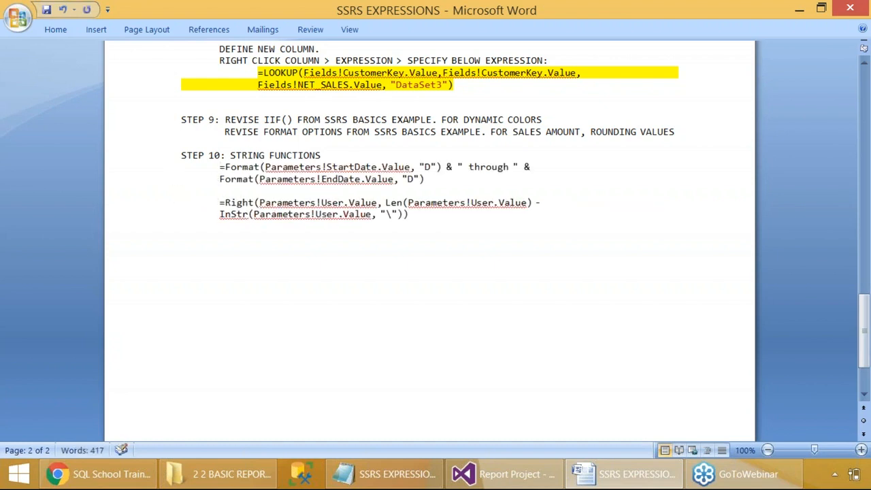
key(ctrl+s)
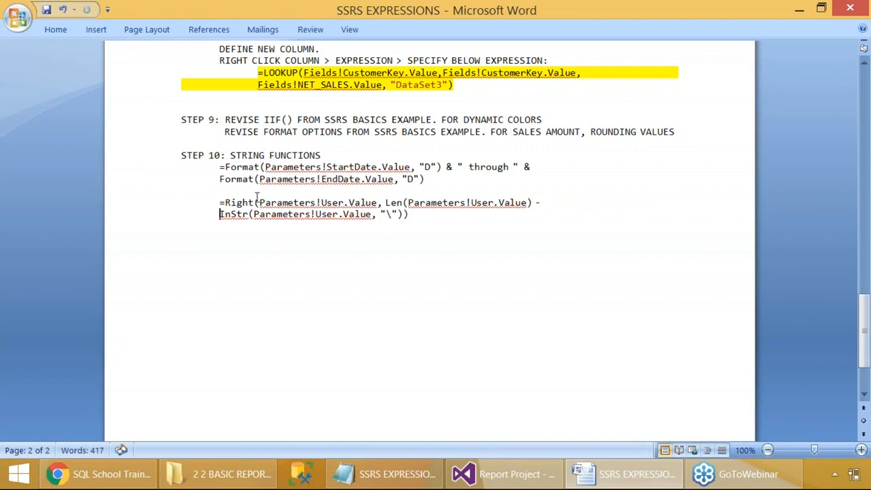
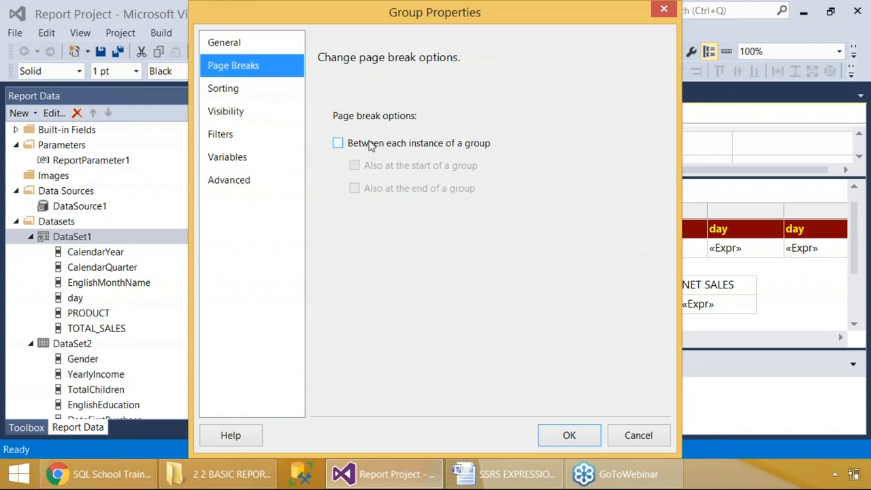
Review the page breaks expression in the Word notes and close the Details1 group properties in Visual Studio without changes.
click(845, 132)
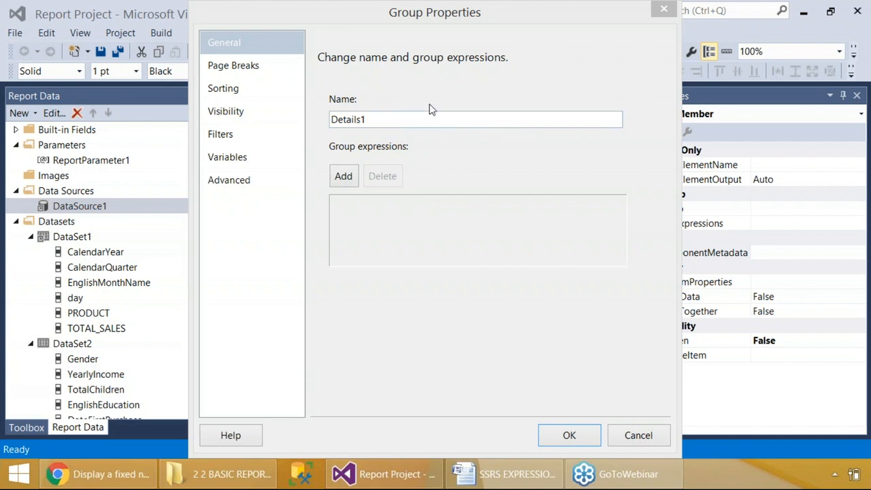
click(502, 474)
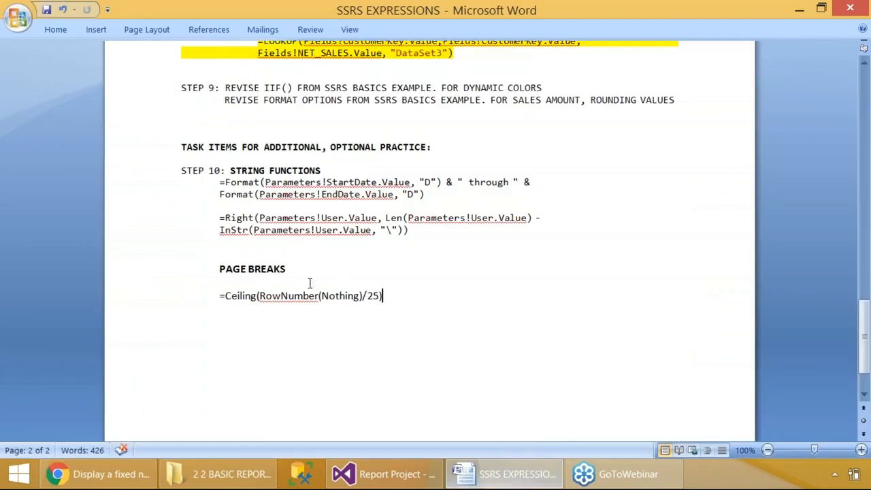
key(alt+Tab)
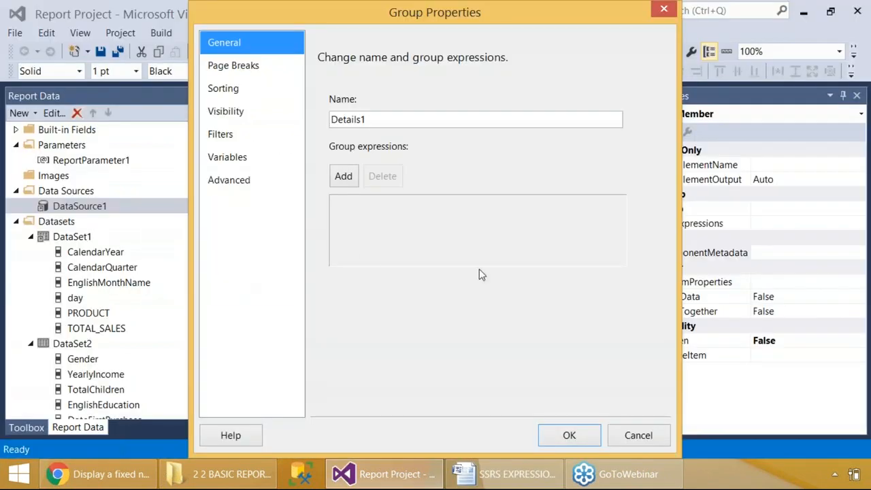
click(638, 436)
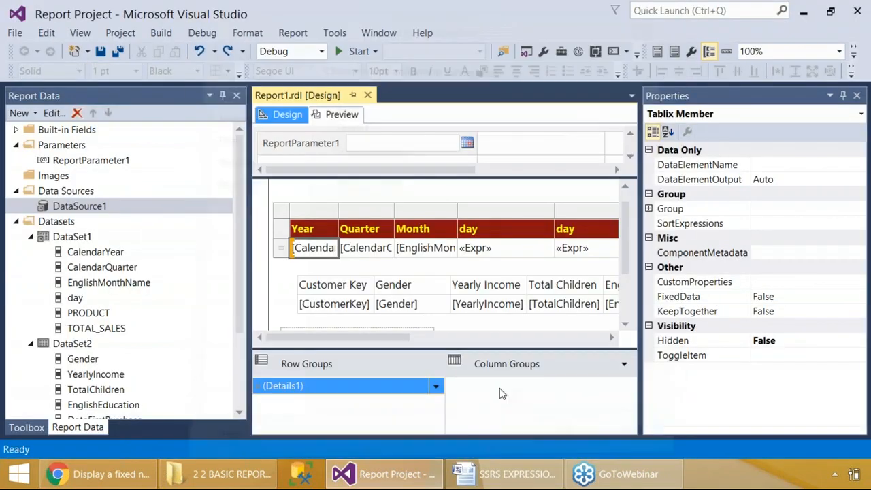
Capture a screenshot of the option for adding a parent group to the Details1 row group.
right_click(366, 391)
mouse_move(416, 391)
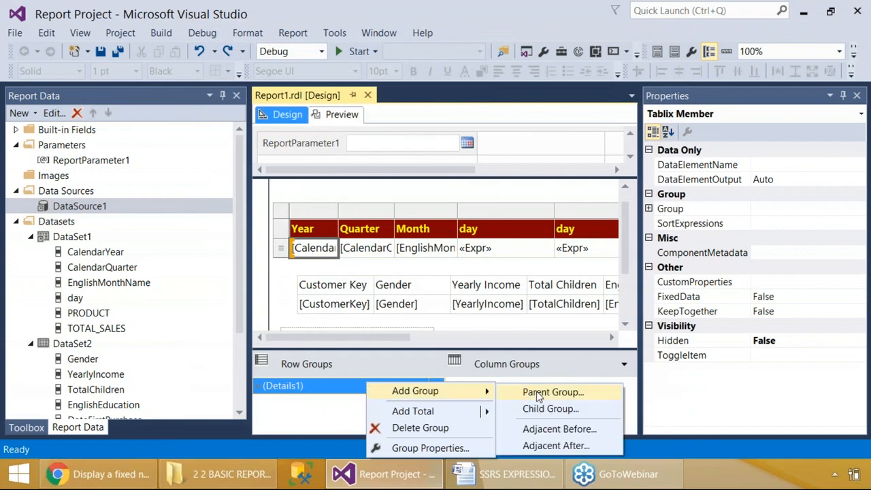
key(Print)
drag(2, 1, 759, 429)
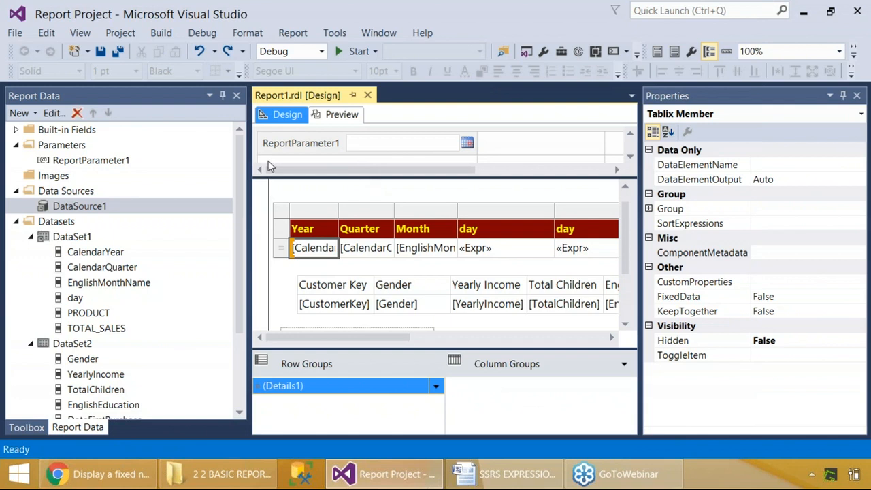
Delete the report parameter ReportParameter1 from the report.
right_click(115, 167)
click(151, 172)
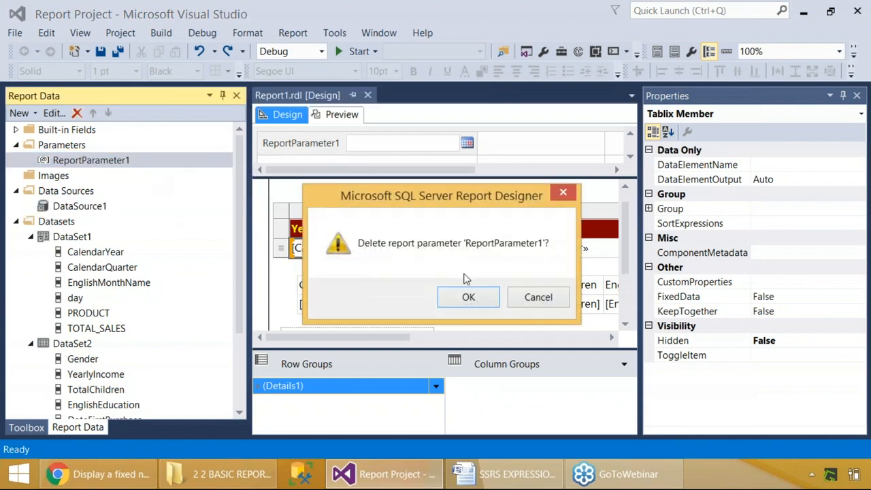
click(468, 297)
Check the filters defined for DataSet1 and close its properties.
right_click(80, 223)
click(143, 287)
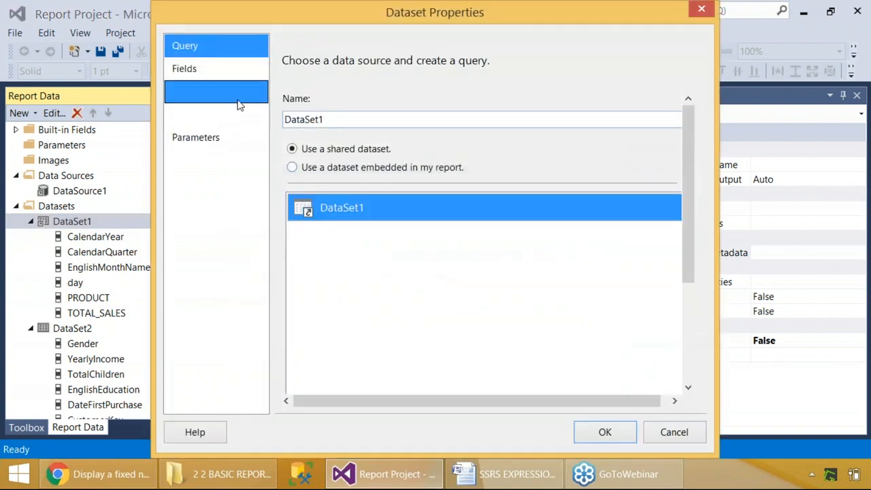
click(225, 117)
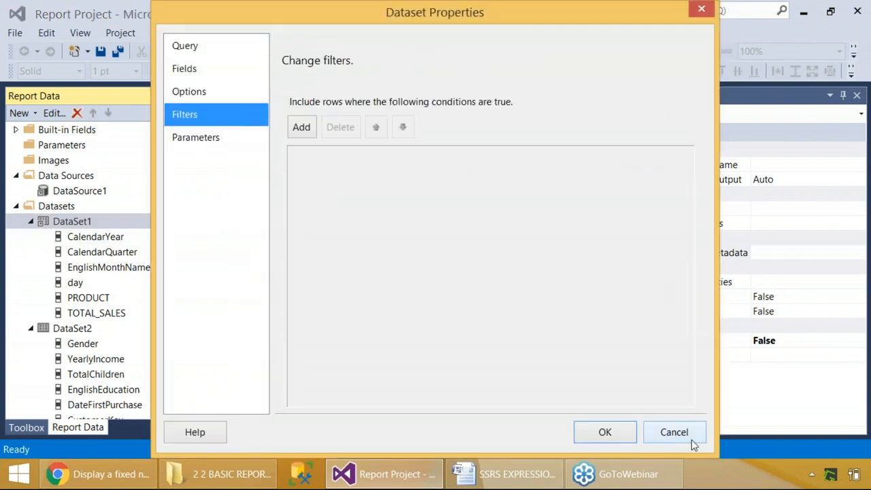
click(620, 435)
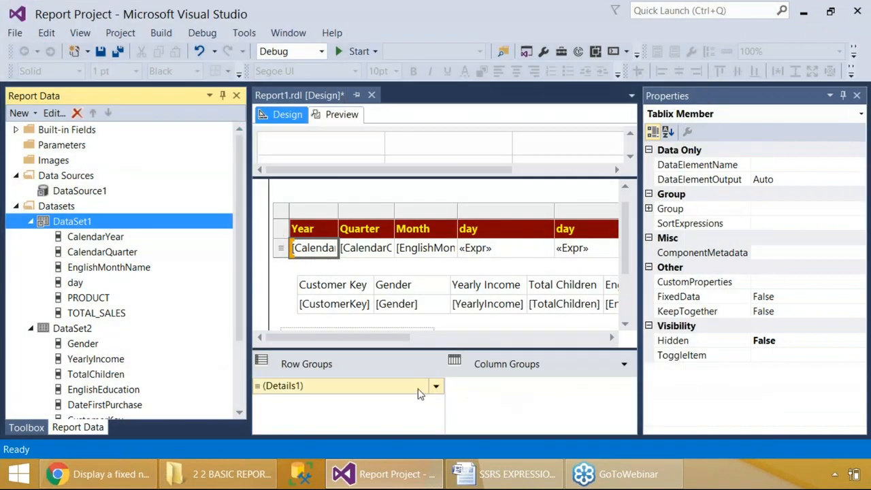
Begin adding a parent group to Details1, open its group-by expression for editing and capture a screenshot.
right_click(415, 391)
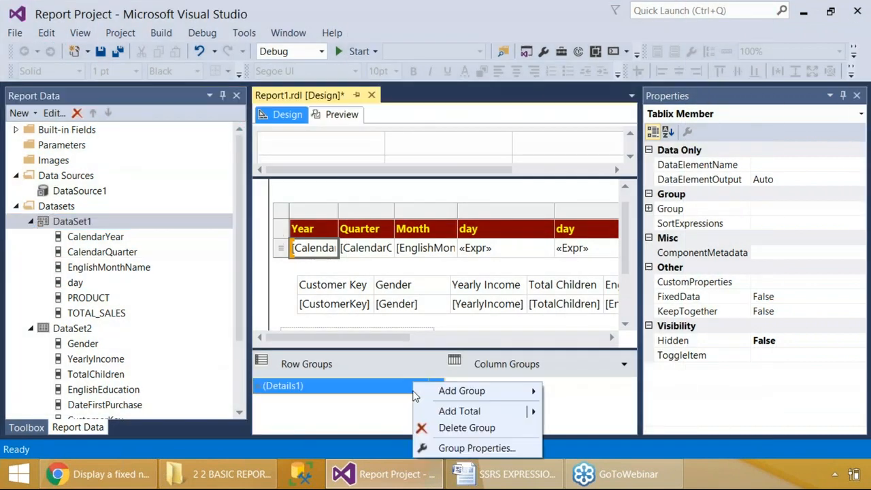
mouse_move(455, 393)
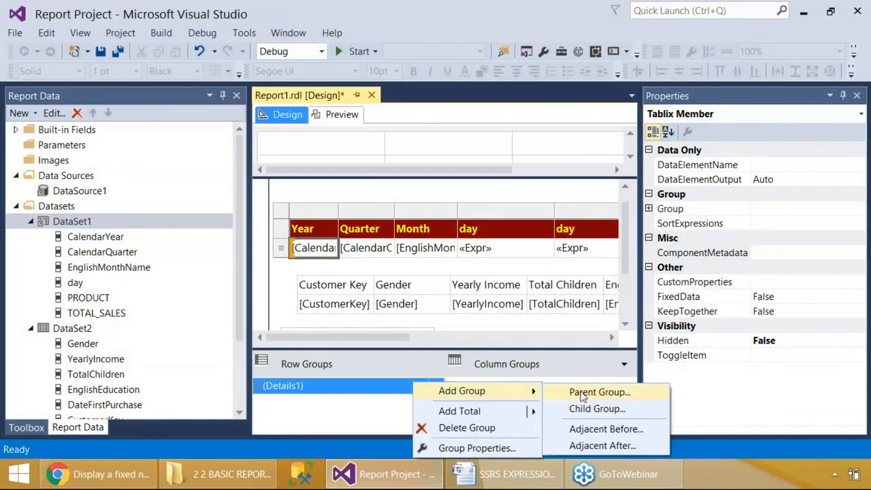
click(583, 394)
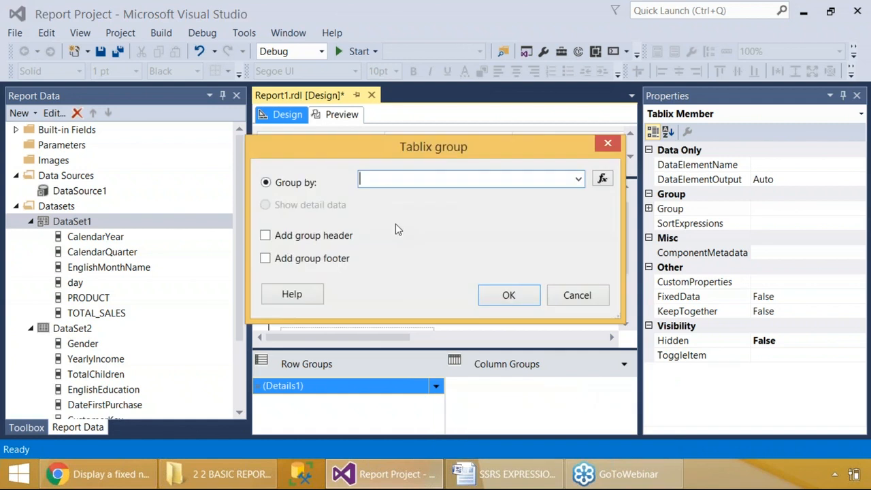
click(602, 179)
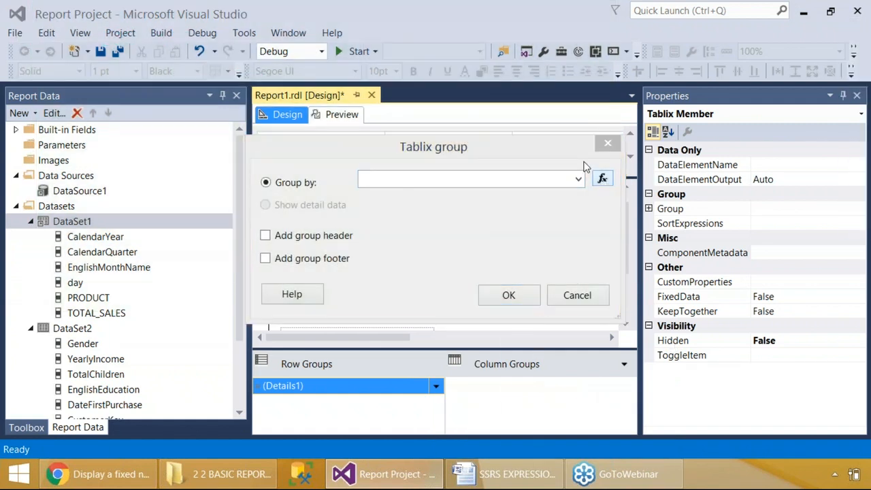
key(Print)
drag(1, 1, 686, 361)
Copy =Ceiling(RowNumber(Nothing)/25) from the Word notes into the parent group's expression and take a screen capture of it.
click(521, 473)
drag(400, 297, 219, 297)
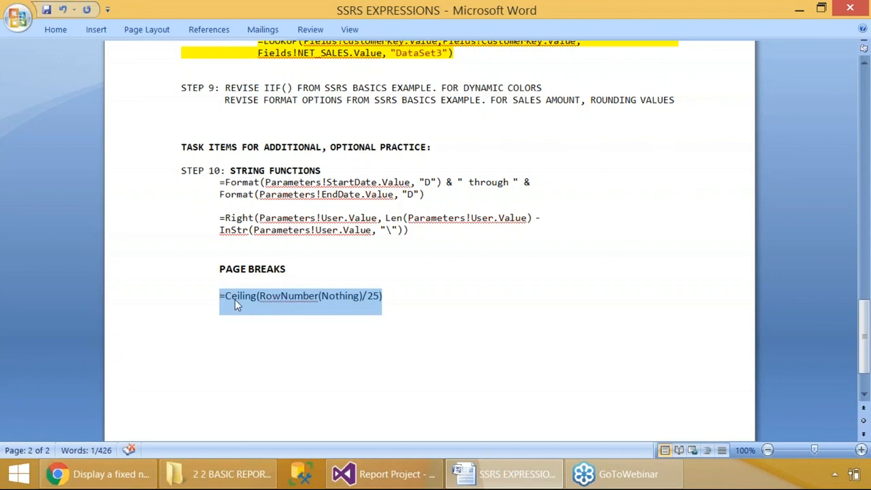
key(ctrl+c)
key(alt+Tab)
click(97, 56)
key(BackSpace)
key(ctrl+v)
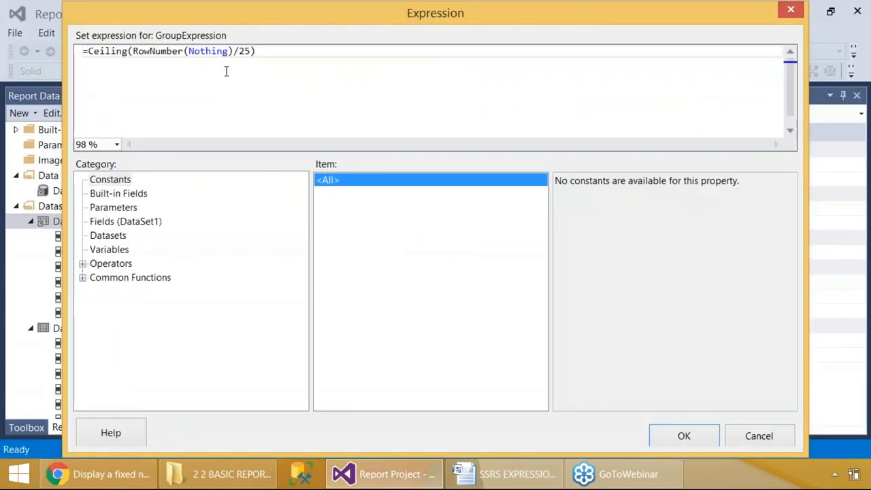
key(Print)
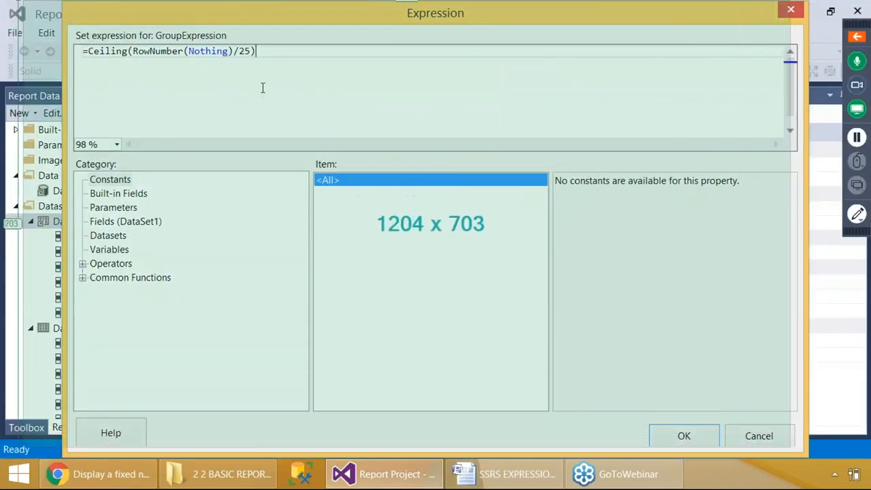
key(Escape)
In the Word notes, start an instruction line "SELECT TABLIX >" below the Ceiling expression.
click(484, 473)
click(293, 354)
key(Tab)
text(RIGHT)
key(BackSpace)
key(BackSpace)
key(BackSpace)
key(BackSpace)
key(BackSpace)
text(SELECT TABLIX > RIGHT CL)
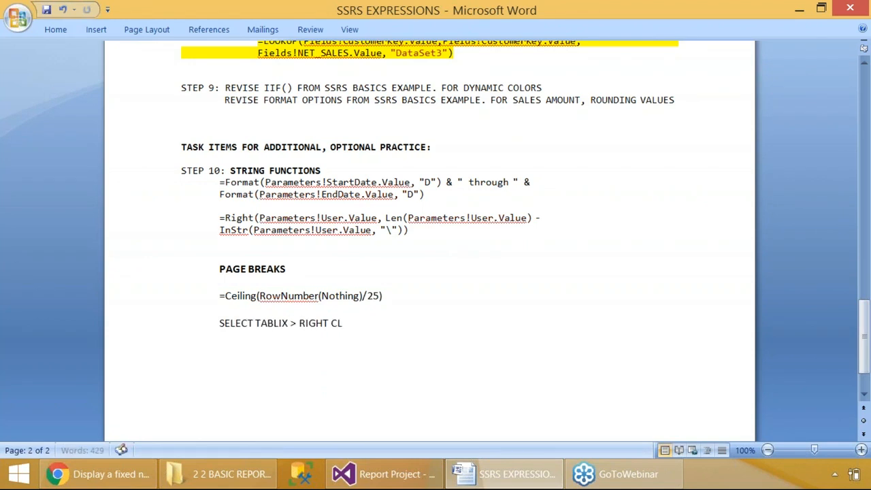
Replace the text after "SELECT TABLIX >" with "GO TO ROW GROUPS WINDOW >".
key(BackSpace)
key(BackSpace)
key(BackSpace)
key(BackSpace)
key(BackSpace)
key(BackSpace)
key(BackSpace)
key(BackSpace)
text(GO TO ROW GROUPS WINDOW > )
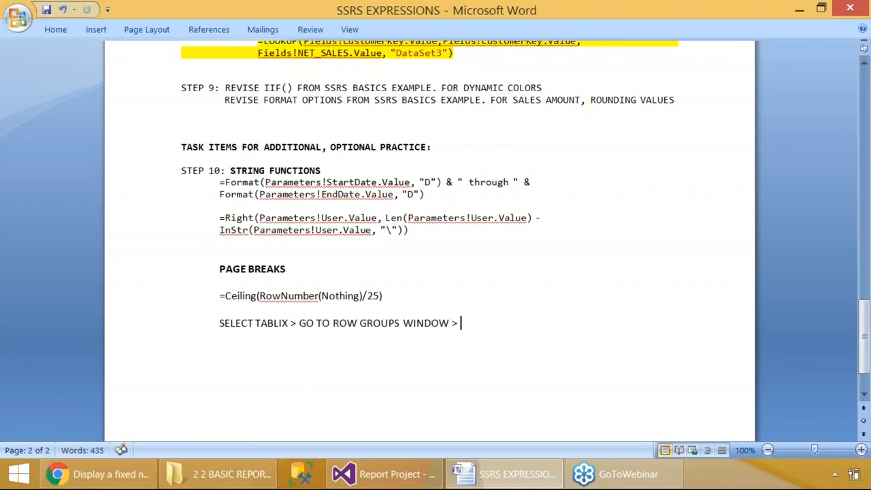
Extend the instruction line with "RIGHT CLICK DETAILS GROUP > ADD PARENT".
text(RIGHT CLICK DETAILS GROU)
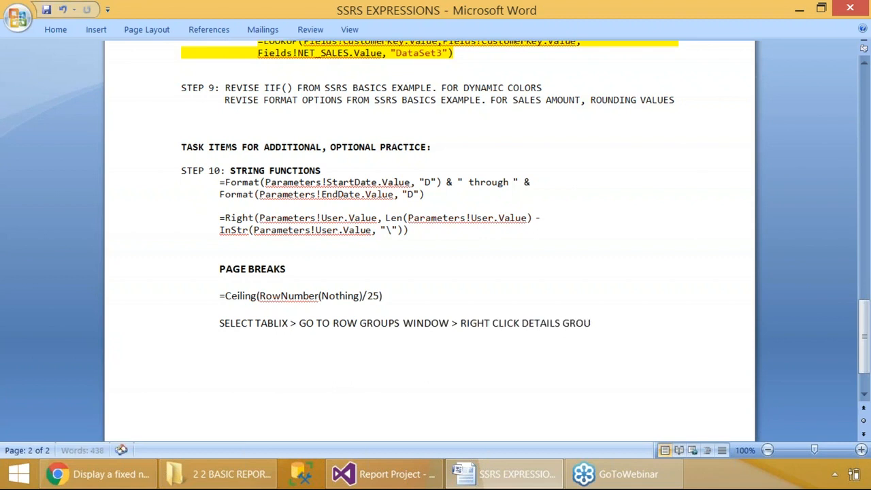
text(P > ADD PARENT >)
key(BackSpace)
key(BackSpace)
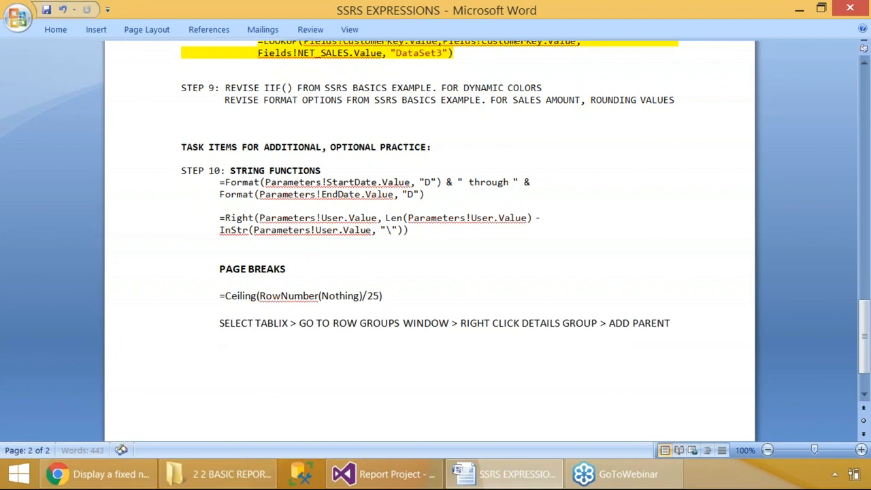
text(>)
key(BackSpace)
key(BackSpace)
Add a continuation line reading "> GROUP BY > EXPRESSION :" below the tablix instruction.
key(Return)
key(Return)
text(>)
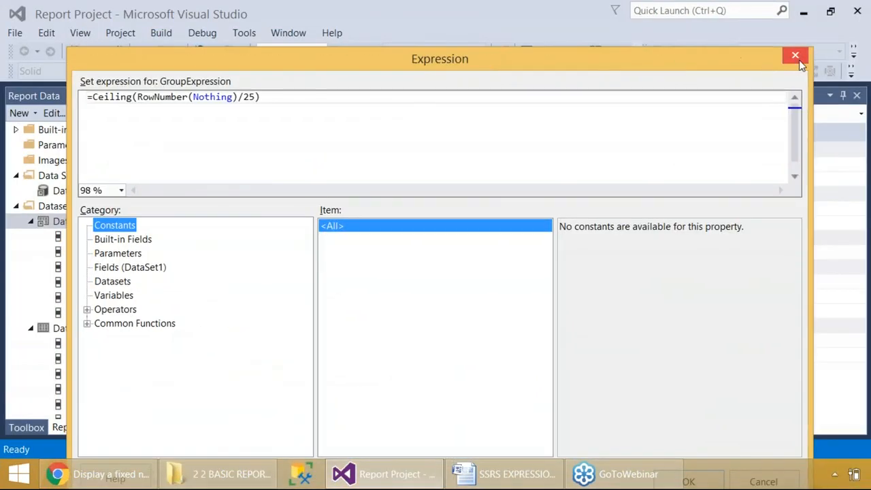
key(alt+Tab)
text(ROUP BY > EXP)
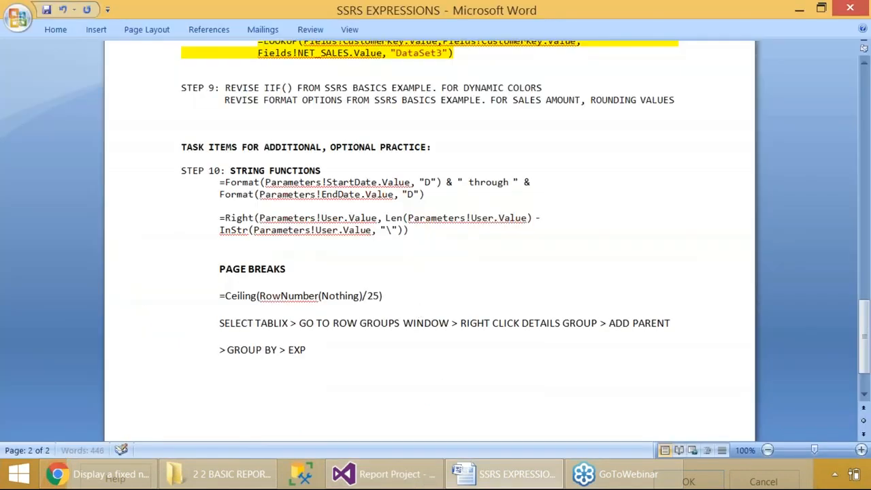
text(RESSION :)
Copy =Ceiling(RowNumber(Nothing)/25) onto an indented line beneath "> GROUP BY > EXPRESSION :".
key(Return)
drag(383, 295, 181, 295)
key(ctrl+c)
click(243, 373)
key(ctrl+v)
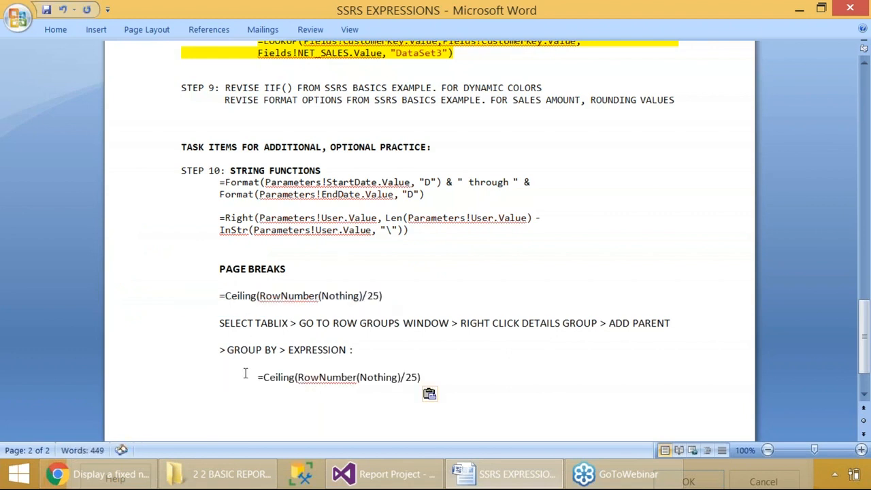
Back in Visual Studio, accept the group expression and create the parent group, capturing the Tablix group dialog first.
key(alt+Tab)
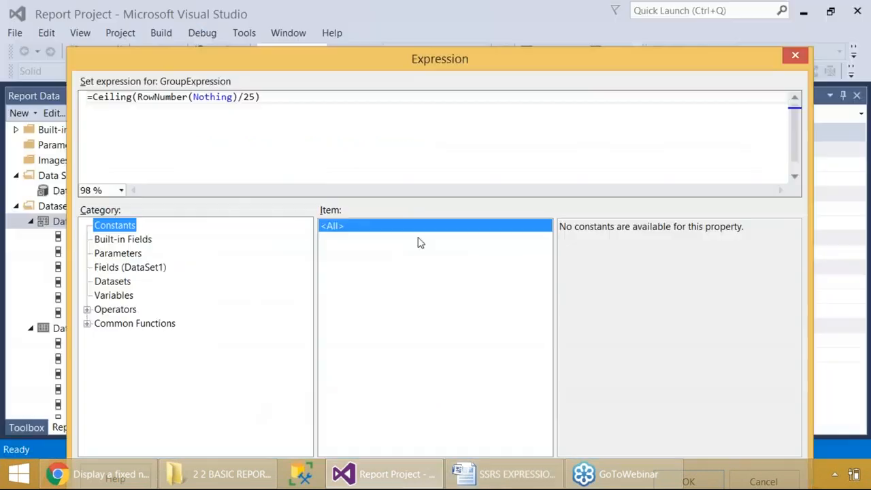
drag(646, 68, 636, 32)
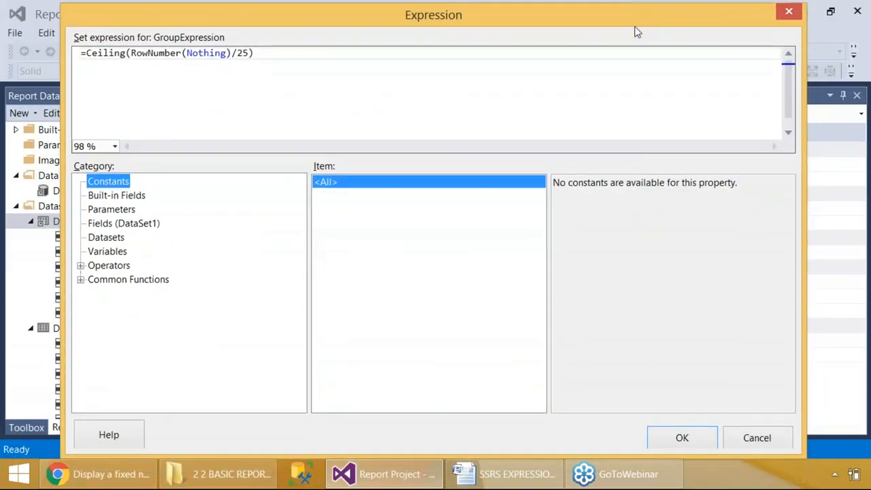
click(679, 438)
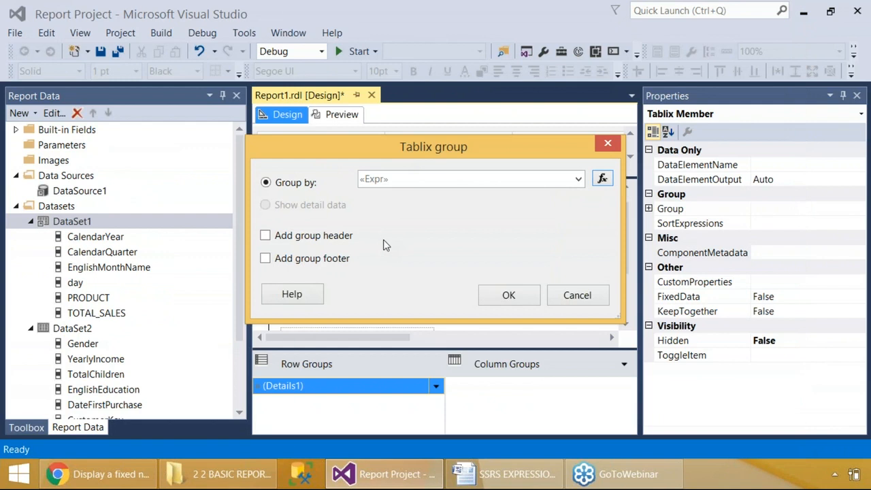
key(Print)
drag(1, 1, 870, 489)
click(509, 295)
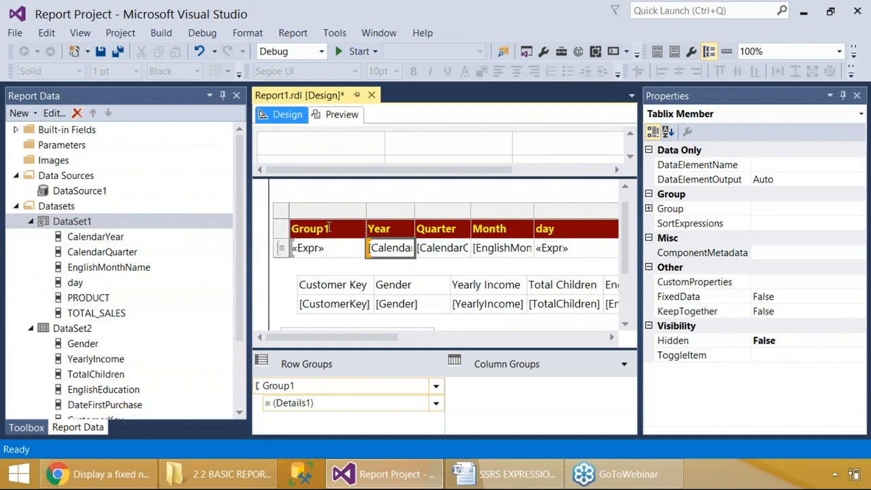
Preview the report with the new parent row group and examine the processing result.
right_click(381, 385)
click(338, 115)
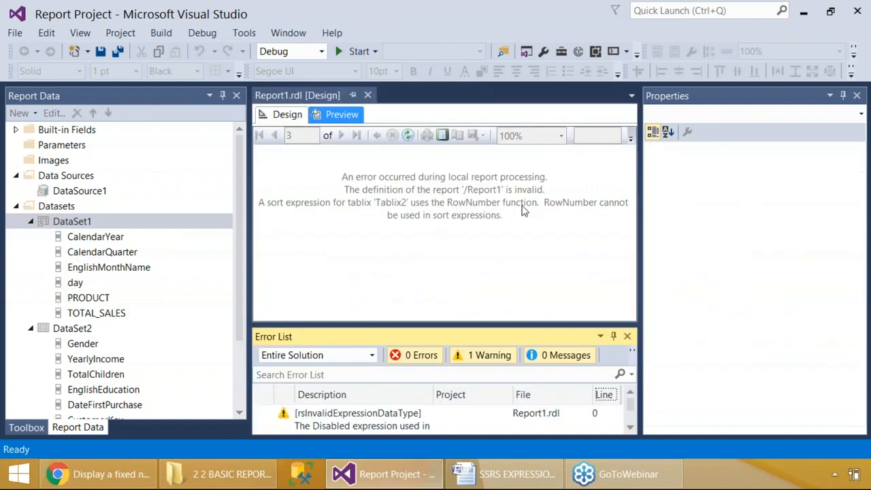
drag(218, 173, 627, 244)
Return to the report design and review Group1's grouping expression in its group properties.
click(288, 120)
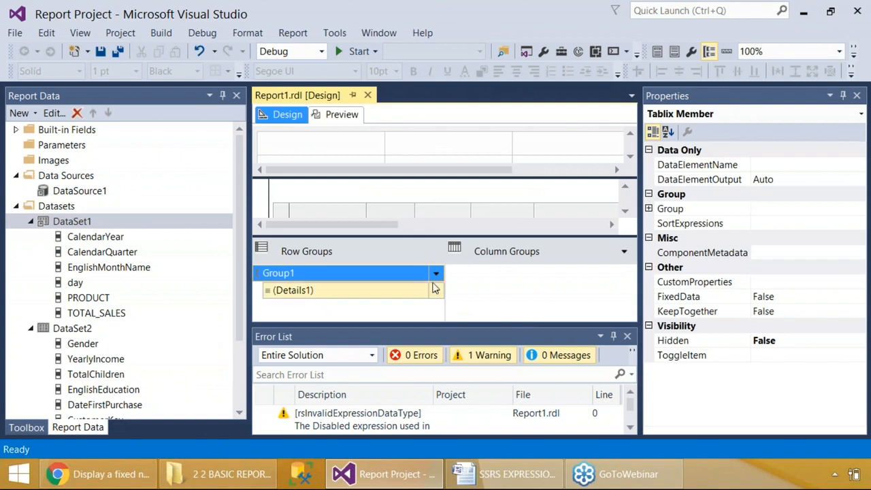
click(435, 273)
click(474, 342)
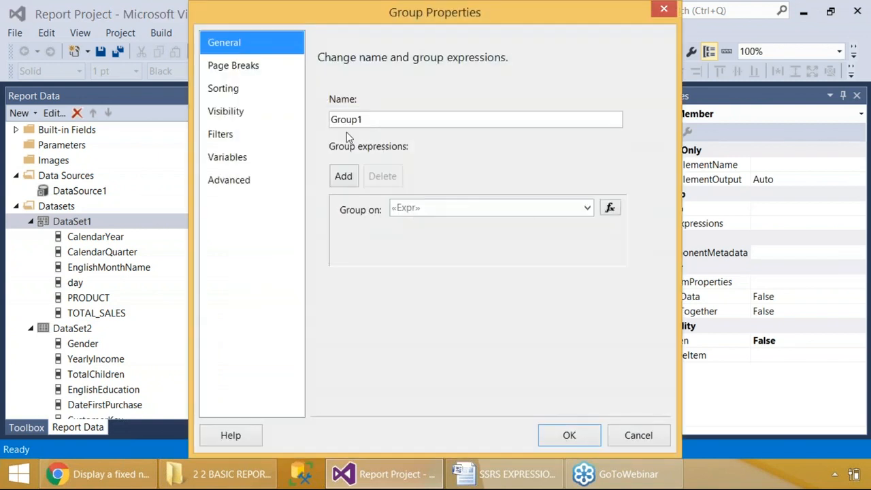
click(587, 208)
click(587, 208)
click(609, 207)
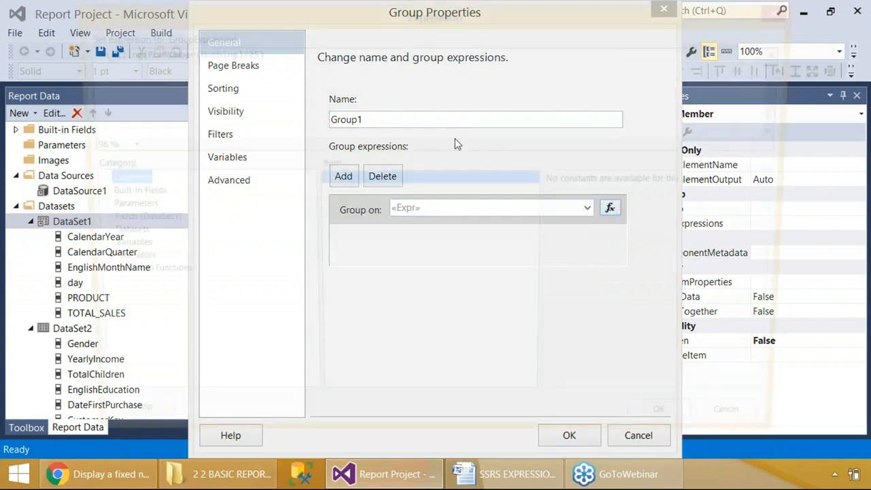
click(681, 439)
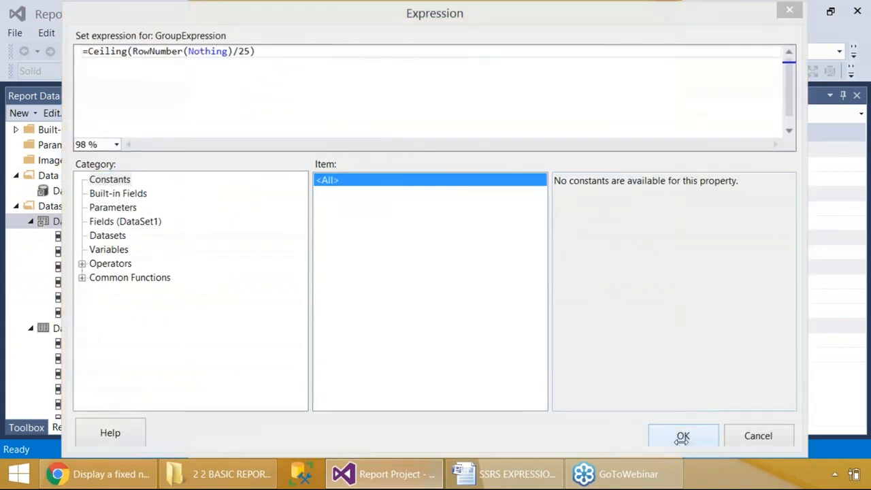
Enable Group1 page breaks between each instance of a group and also at the end of a group, and capture the dialog.
click(250, 68)
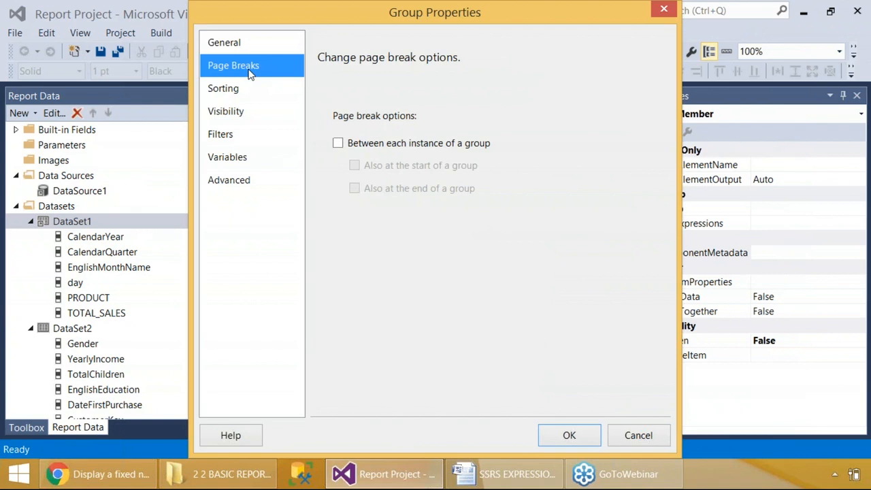
key(Print)
key(Escape)
click(362, 148)
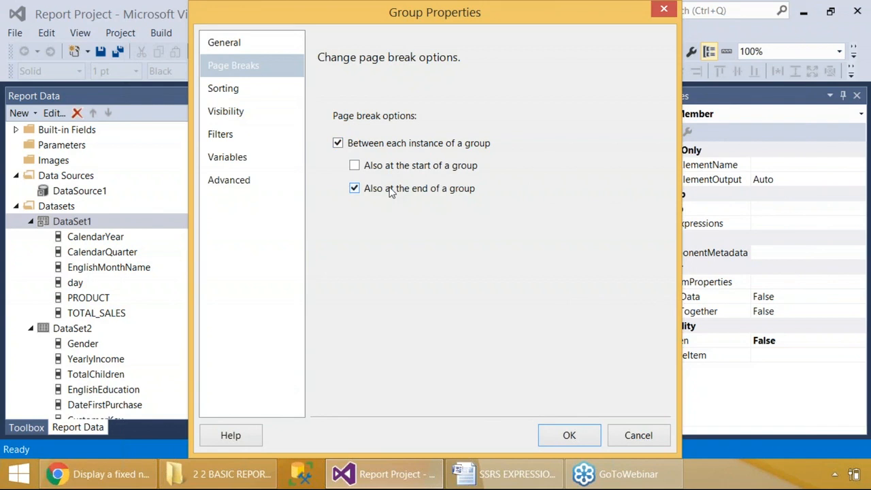
key(Print)
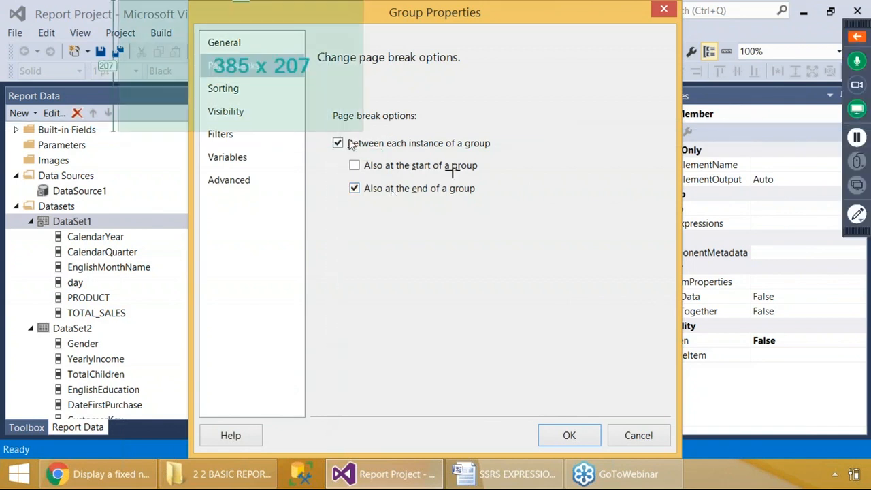
drag(690, 295, 688, 289)
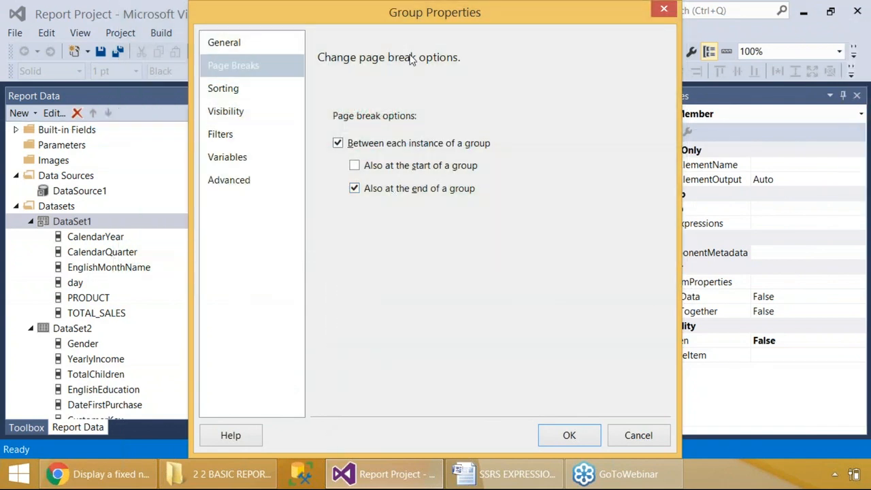
Switch to Word and add the line "PAGE BREAKS : AT END OF THE GROUP" below the indented Ceiling expression.
click(507, 474)
text(PAGE BEA)
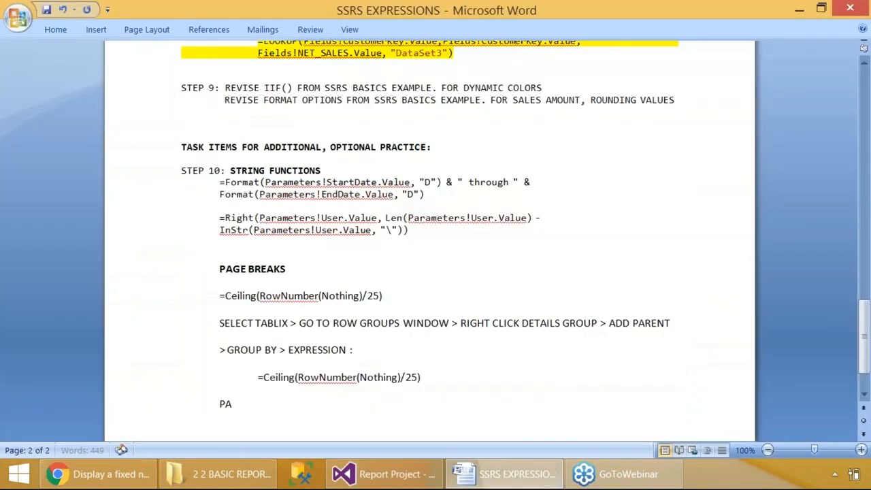
key(BackSpace)
key(BackSpace)
text(REAKS    :          AT END OF THE GROUP)
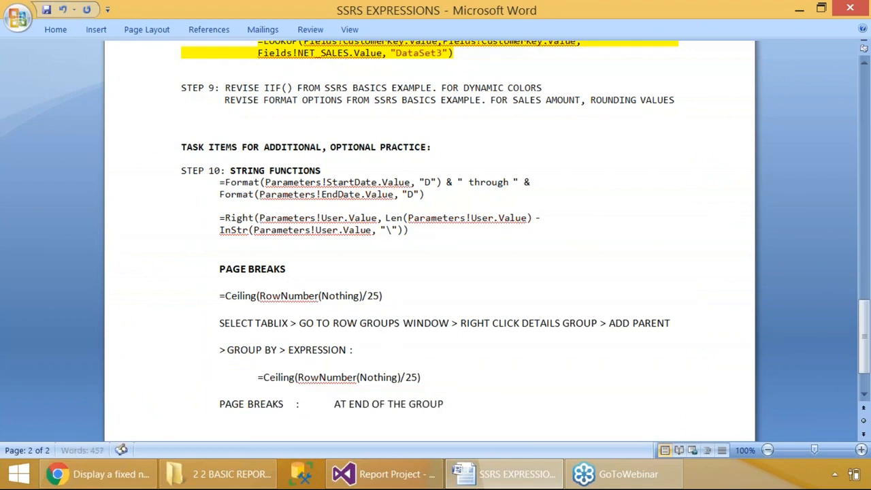
key(ctrl+Return)
key(ctrl+Return)
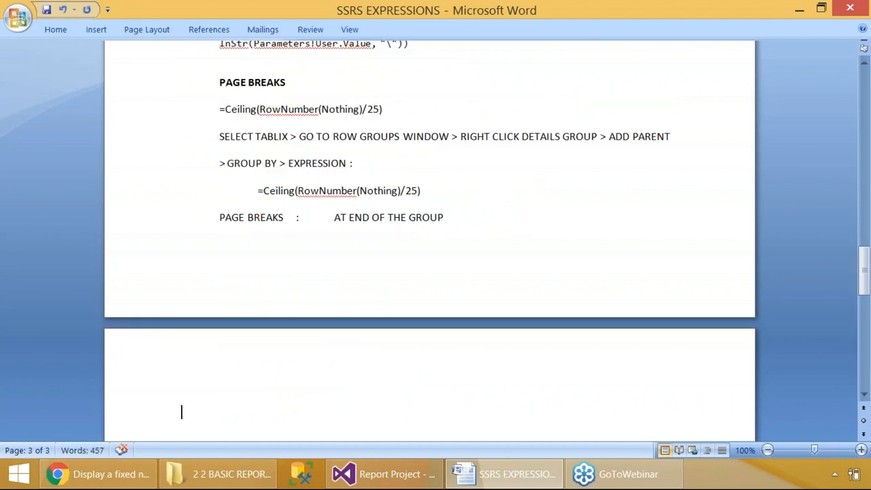
Back in Visual Studio, delete Group1's sort expression and capture the empty sorting options.
click(385, 474)
click(251, 91)
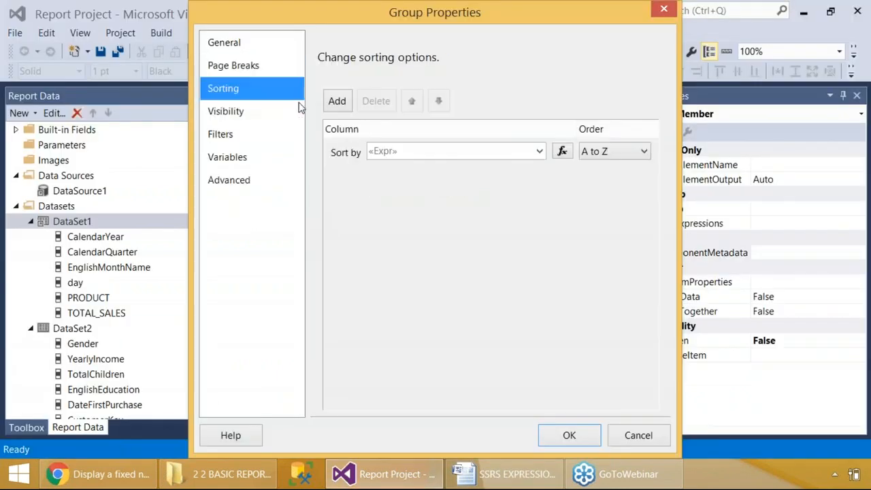
click(354, 152)
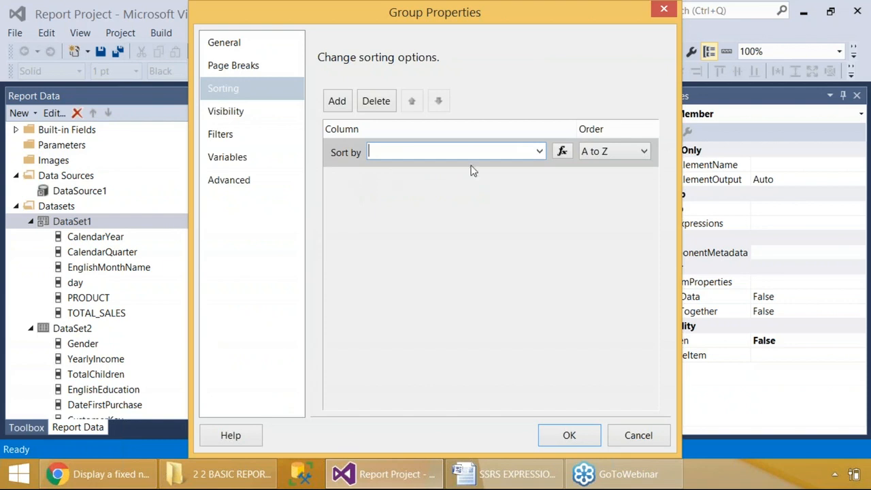
click(391, 106)
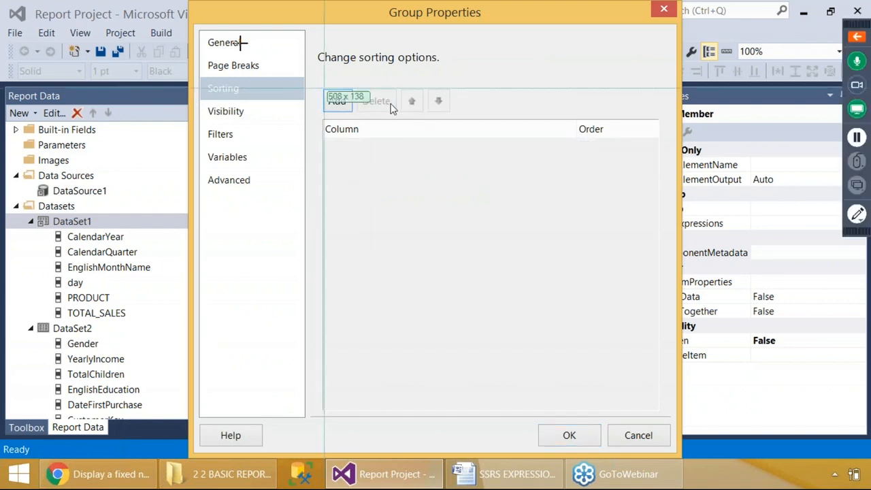
In Word, add the line "SORTING : DELETE SORTING" and apply the No Spacing style to the instructions under PAGE BREAKS.
text(SORTING )
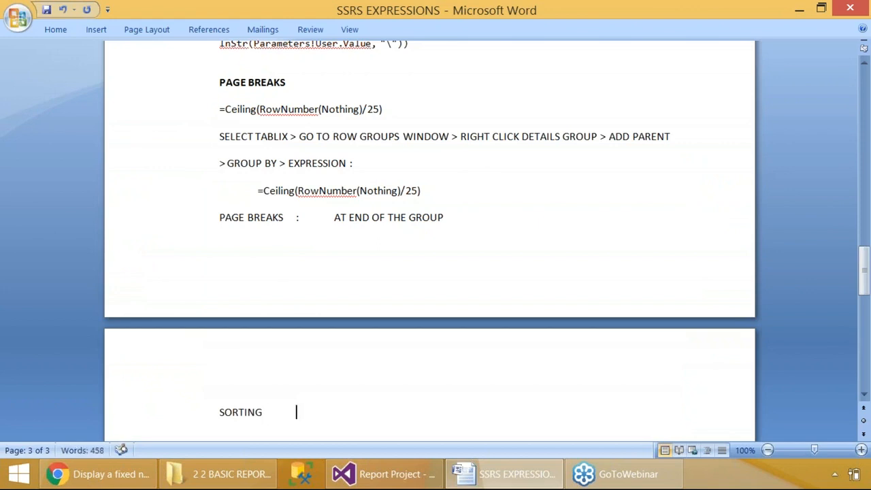
text(	:	DELETE SORTING)
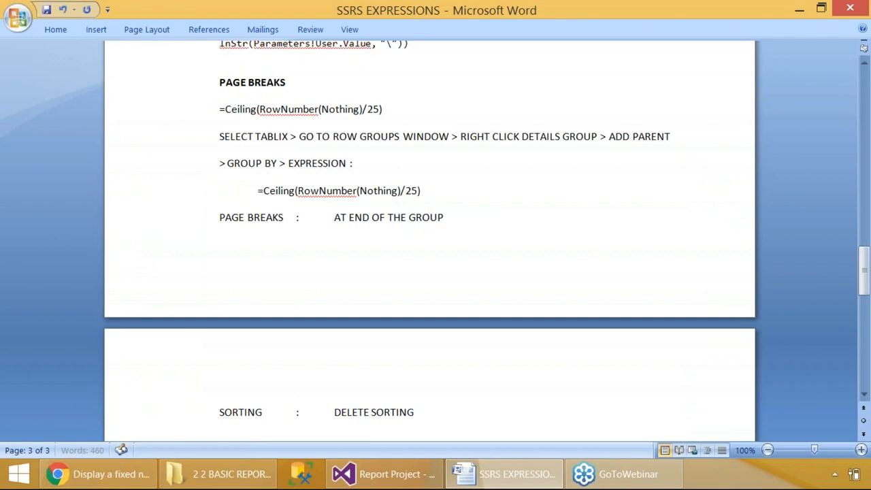
shift+click(217, 108)
click(55, 29)
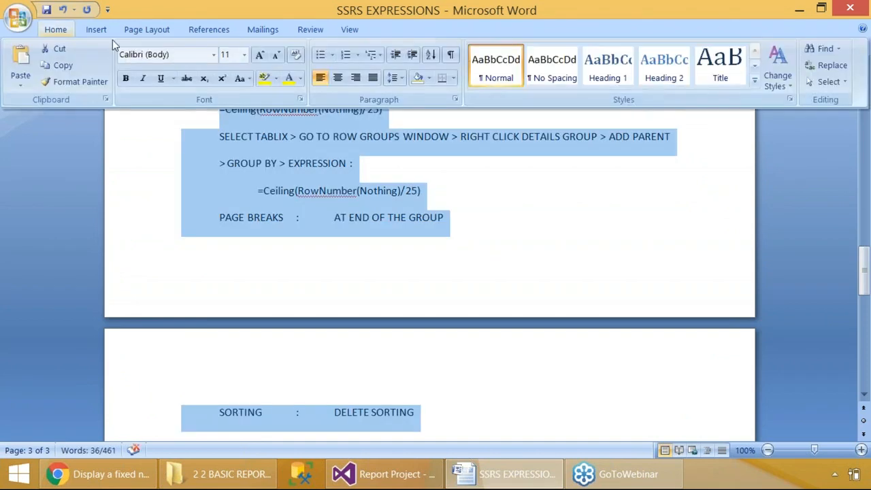
click(551, 62)
click(459, 213)
scroll(442, 258, up, 3)
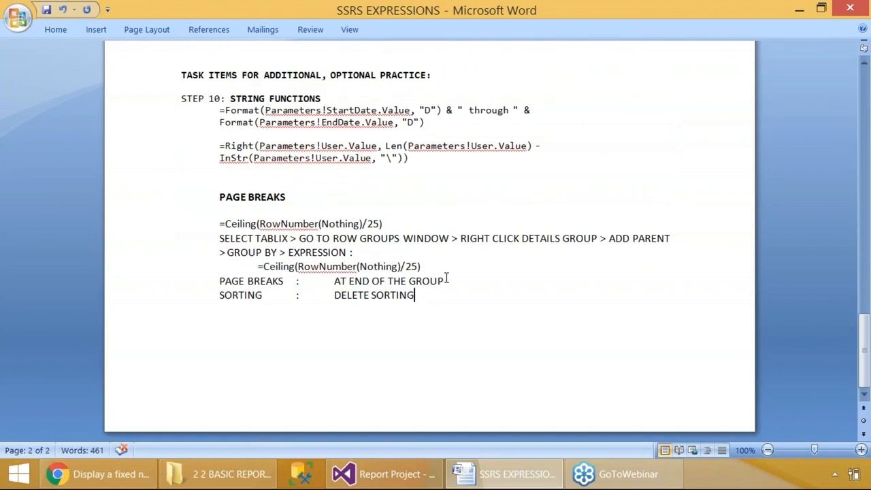
Finish the instructions with the lines "OK" and "PREVIEW." and save the document.
key(Return)
text(OK)
key(Return)
text(PREVIEW.)
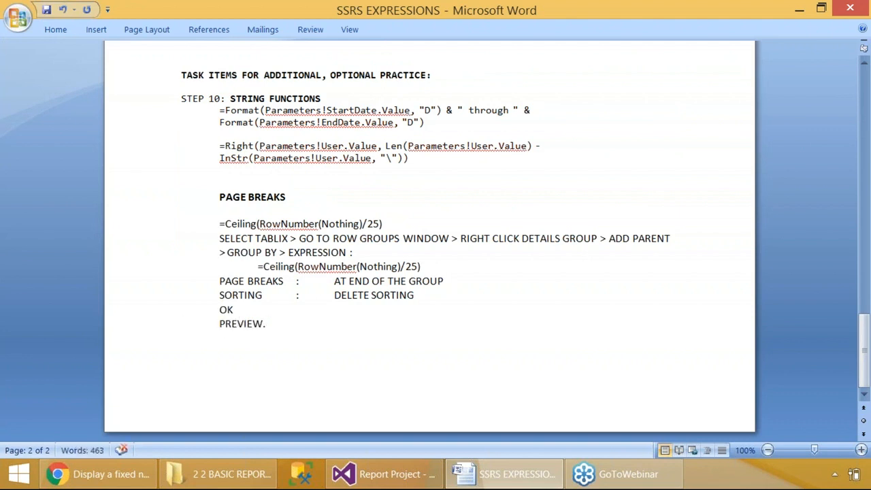
key(ctrl+s)
Back in Visual Studio, accept Group1's changed properties and close the Error List.
key(alt+Tab)
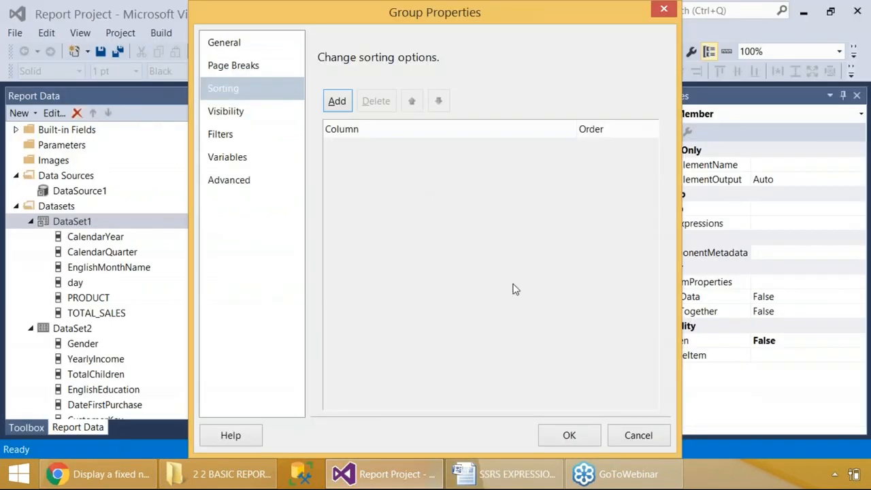
click(569, 436)
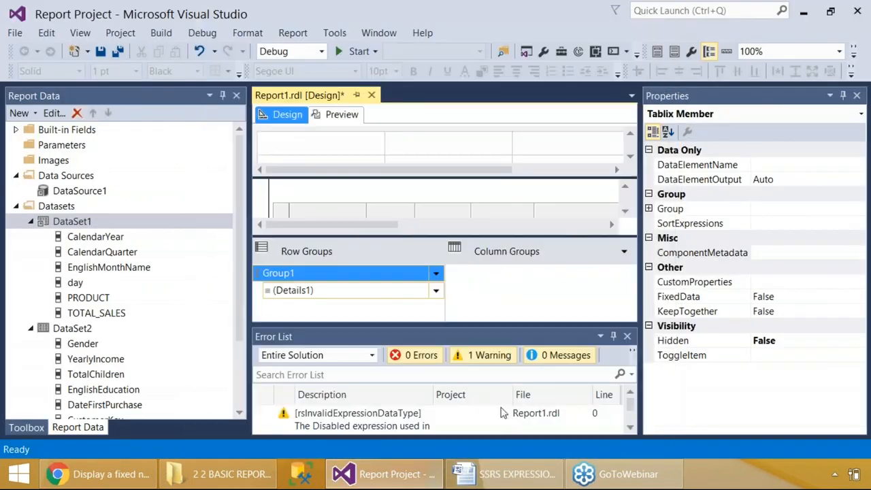
click(627, 335)
Show how to add a parent group to the Details1 row group, and close the Tablix group dialog without a group expression.
right_click(335, 394)
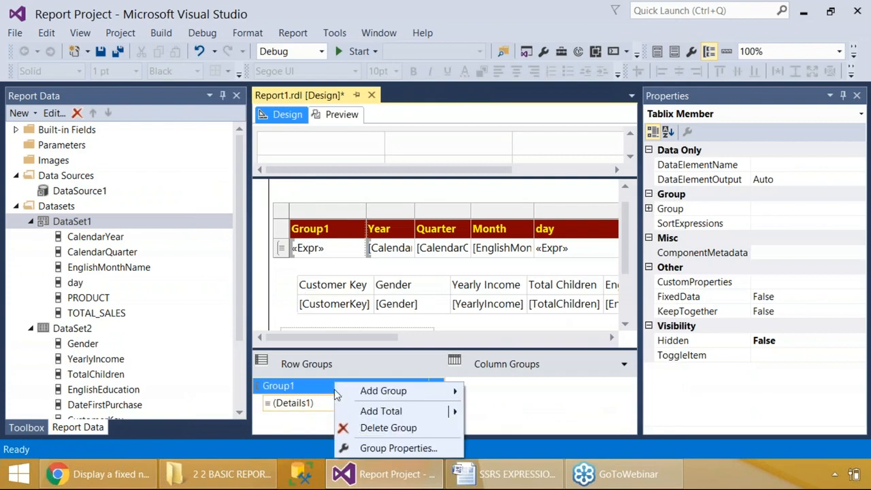
click(324, 406)
right_click(313, 410)
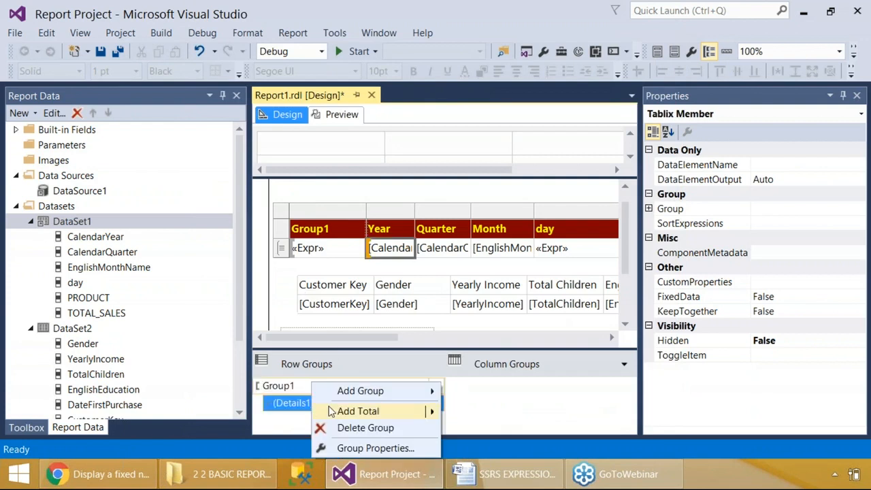
mouse_move(381, 393)
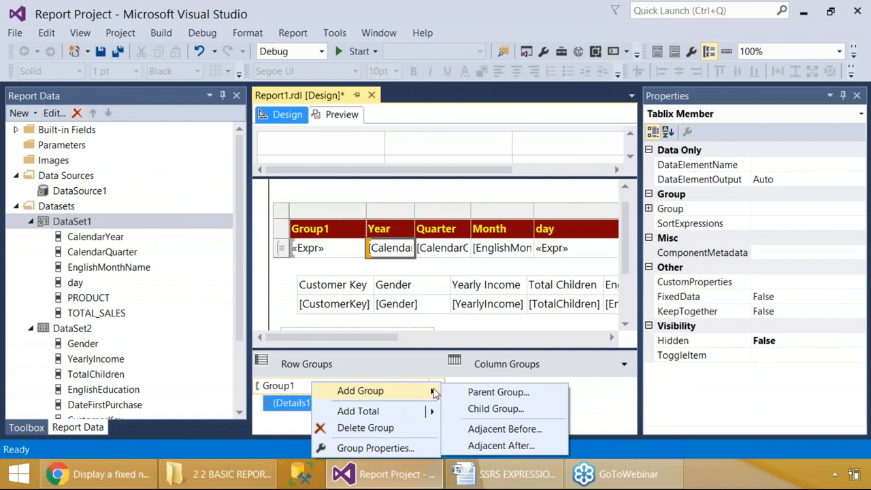
click(476, 397)
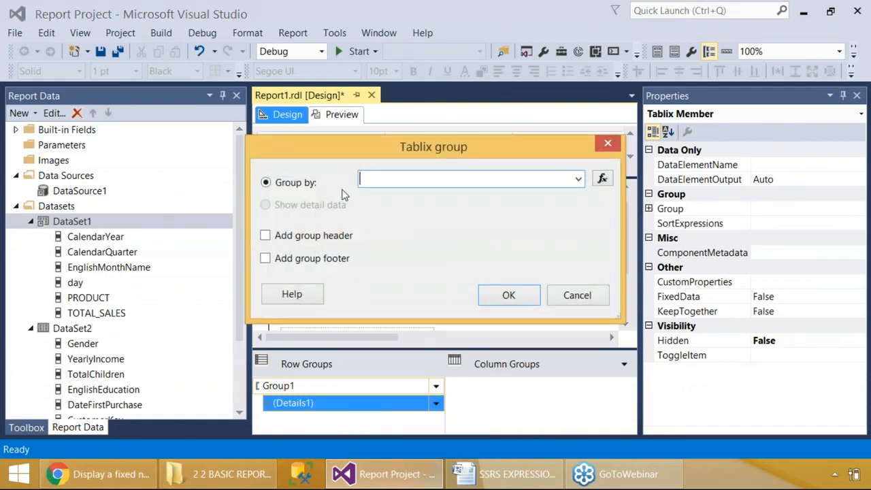
click(508, 295)
Reopen Group1's group properties and recheck its grouping expression without changing it.
click(359, 388)
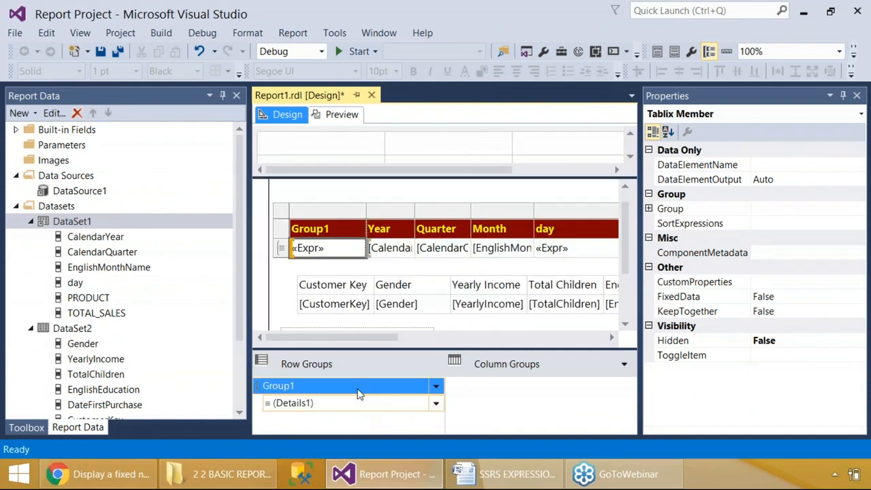
right_click(358, 389)
click(423, 449)
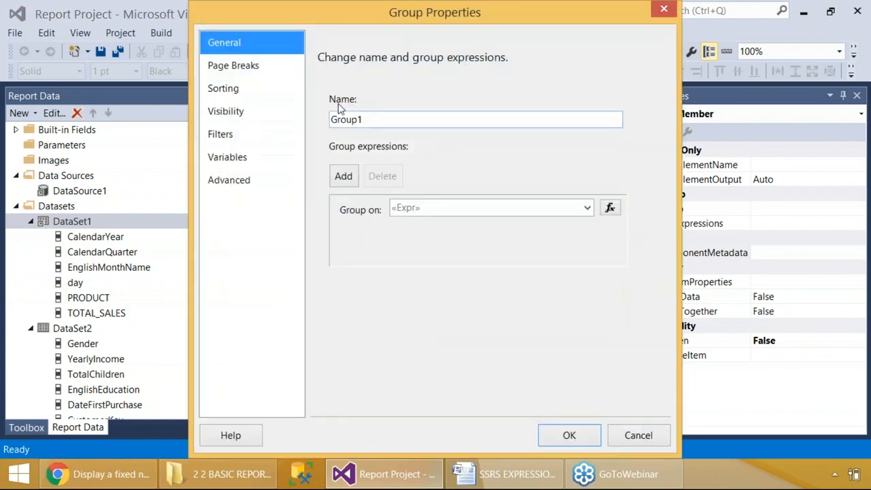
click(609, 206)
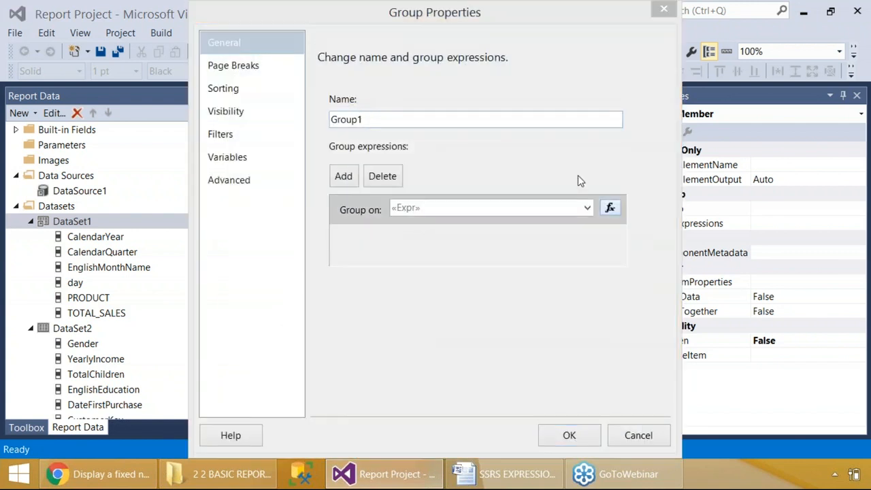
click(785, 12)
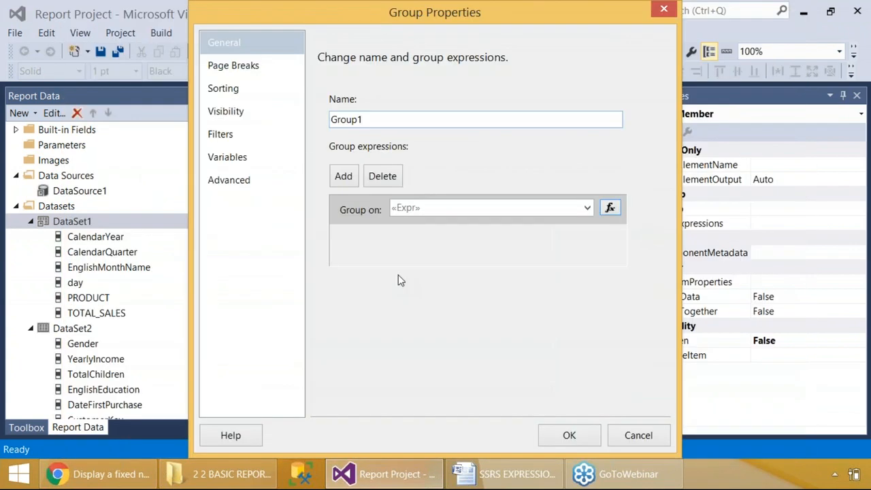
Review Group1's page break and sorting options, and take a screen capture of the sorting options.
click(238, 68)
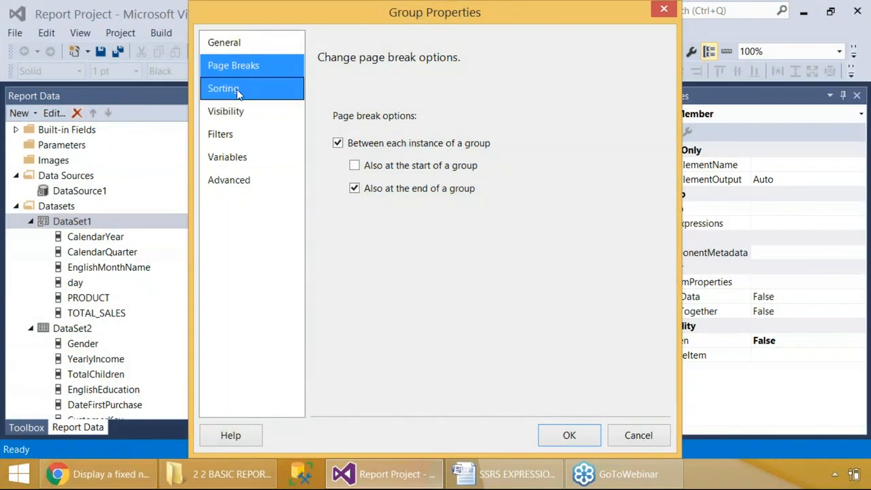
click(244, 88)
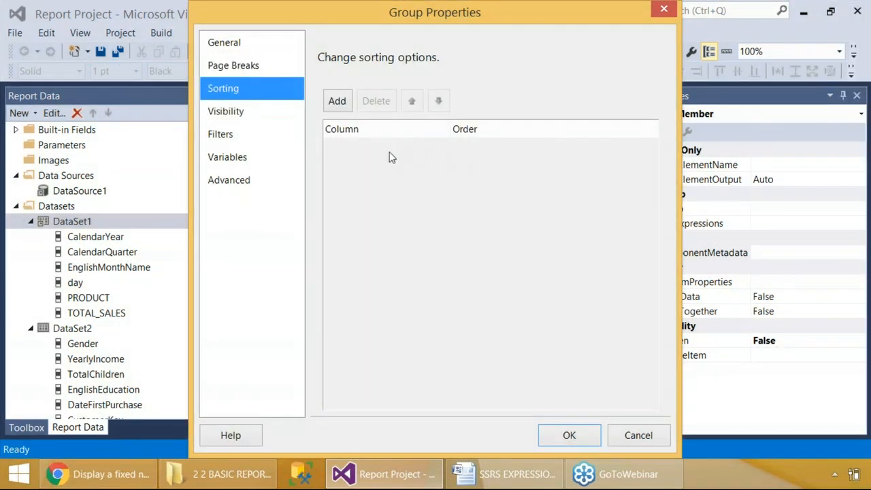
drag(42, 2, 821, 445)
key(Print)
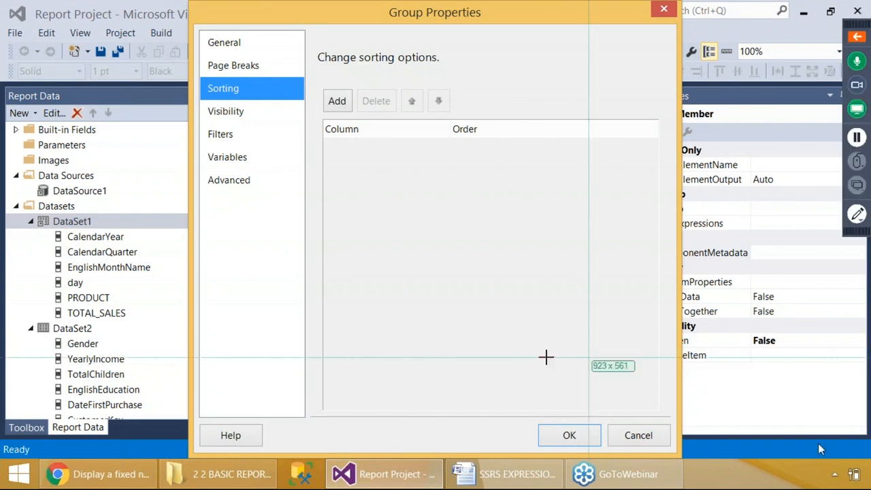
drag(1, 1, 699, 439)
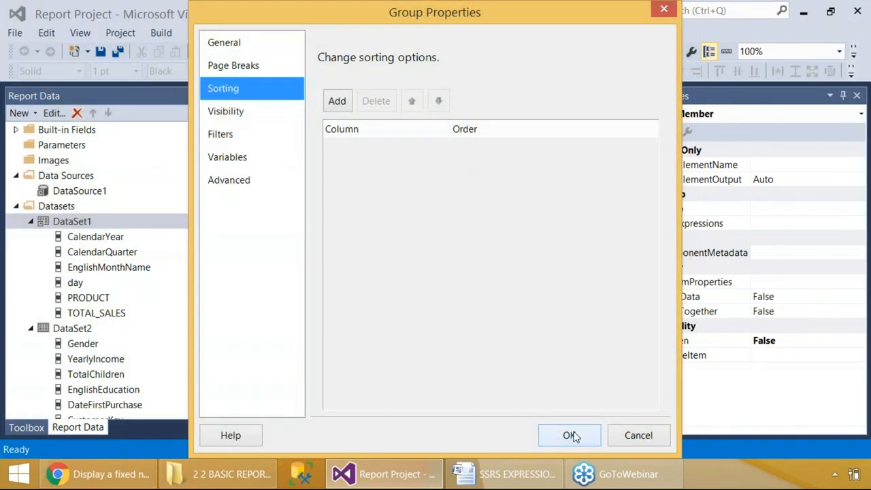
Accept the group properties and preview the report with the Error List closed.
click(569, 434)
click(340, 115)
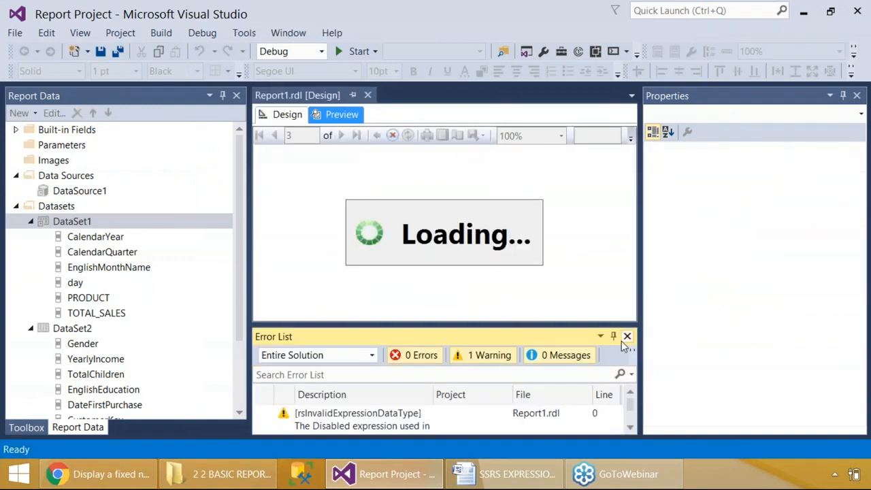
click(626, 336)
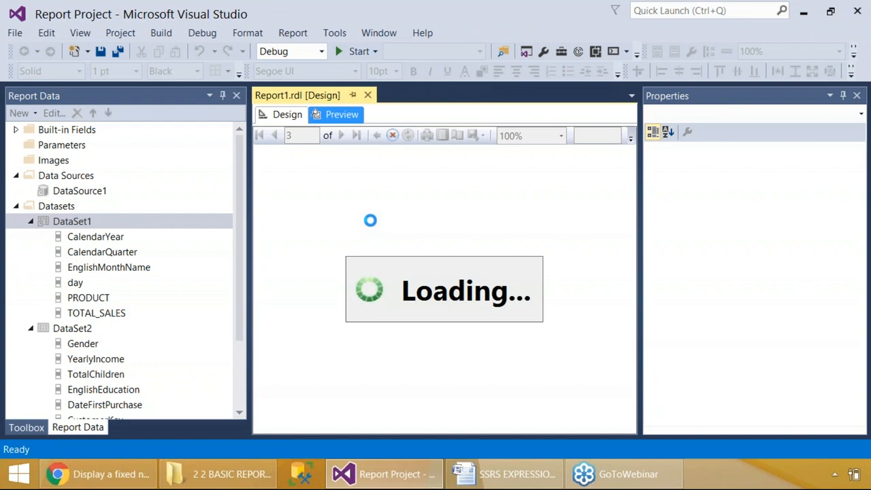
Switch to Word to point out the 25-row divisor in the page-break expression, and return to the Visual Studio preview.
click(511, 473)
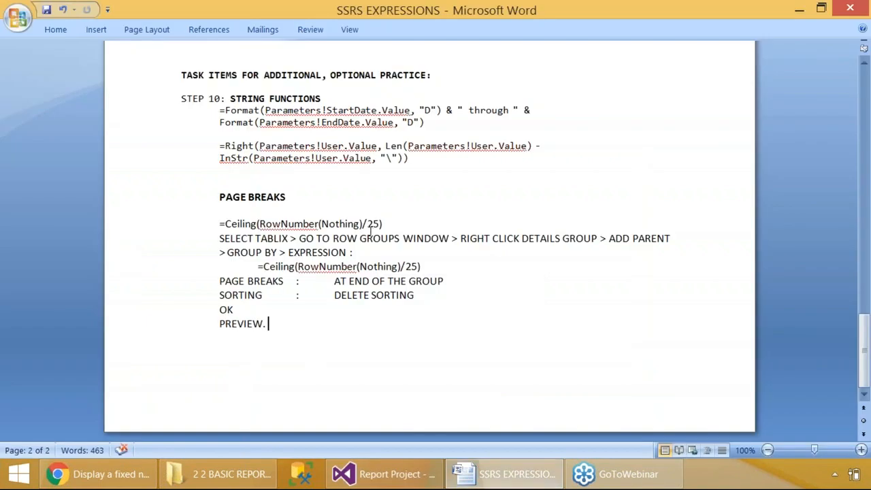
double_click(372, 224)
key(alt+Tab)
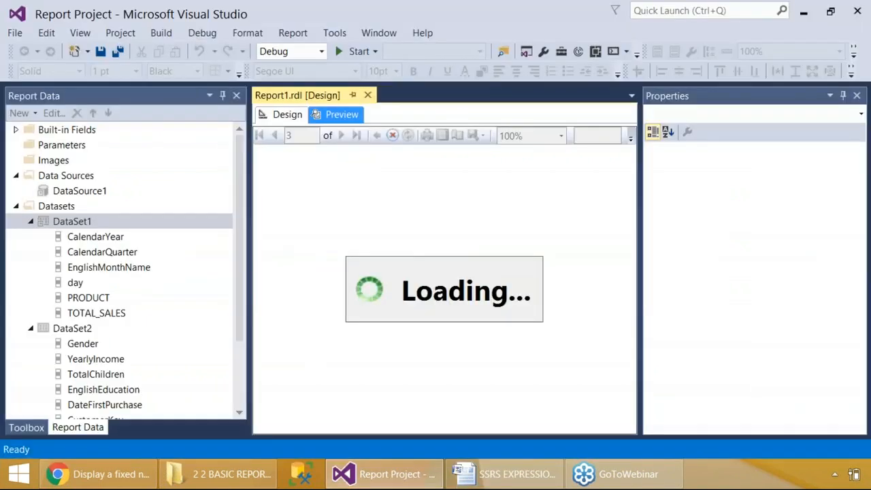
key(alt+Tab)
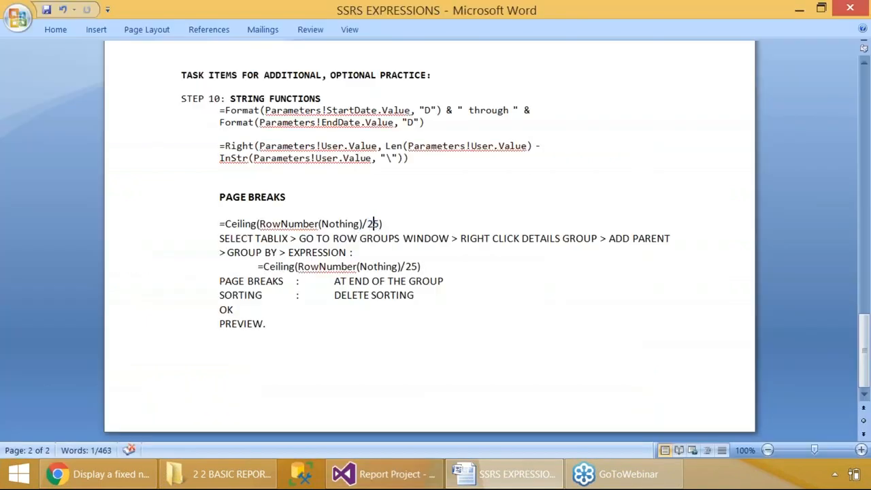
key(alt+Tab)
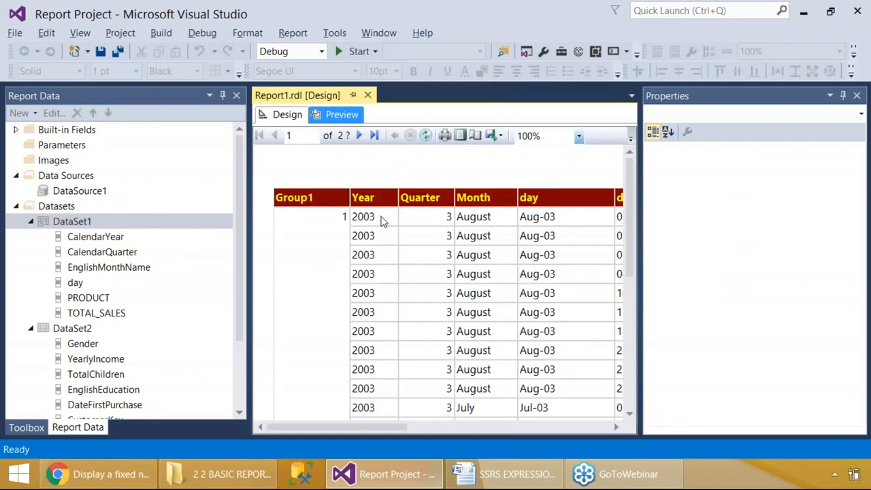
Examine the rows listed on the first page of the report preview down to its end.
scroll(372, 218, down, 1)
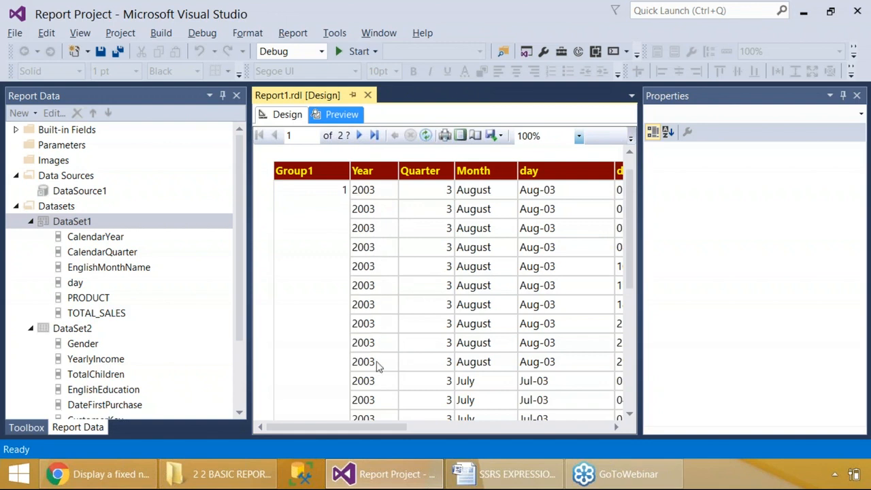
scroll(374, 347, down, 1)
scroll(371, 314, down, 1)
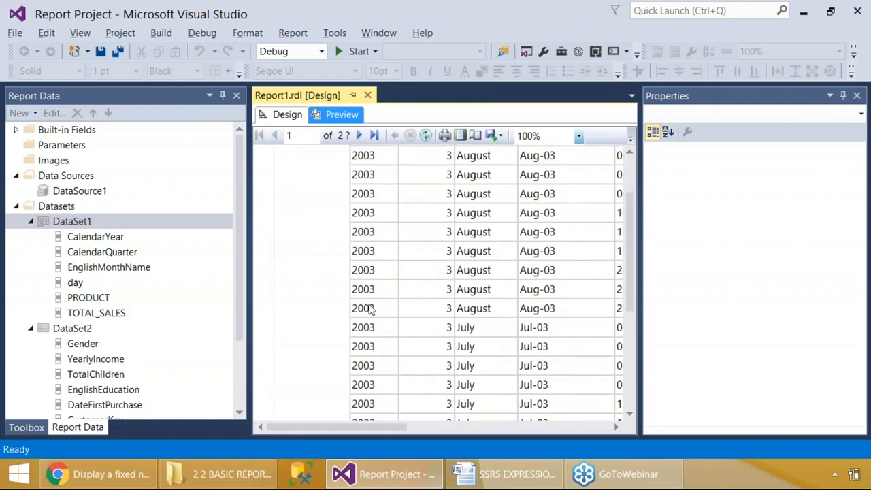
scroll(353, 368, down, 8)
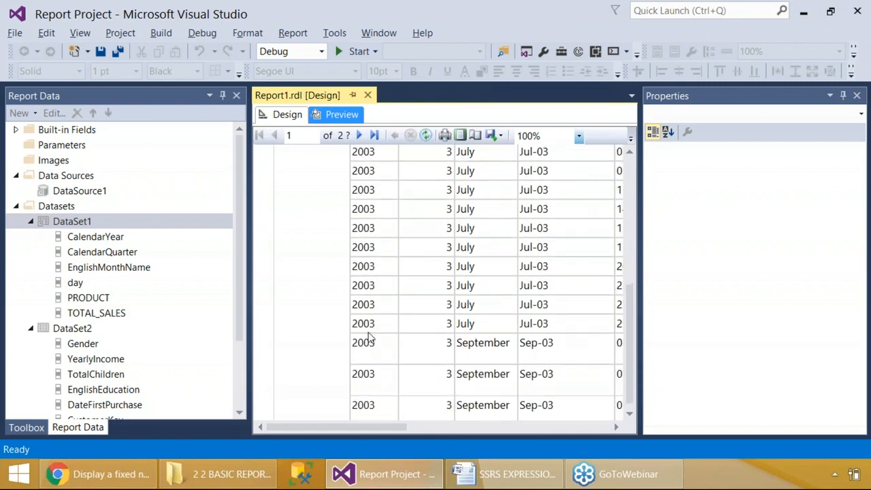
Set Group1's grouping expression to =Ceiling(RowNumber(Nothing)/5) in the report design.
click(286, 114)
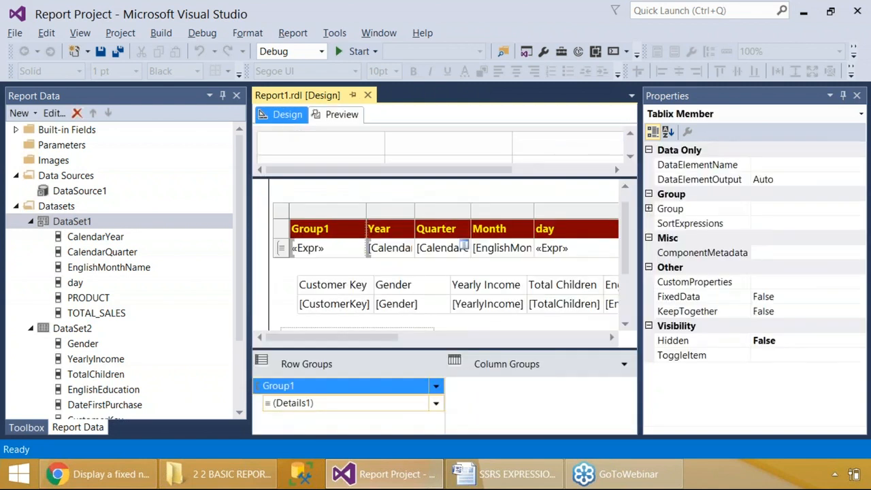
right_click(385, 393)
click(457, 449)
click(609, 207)
click(243, 52)
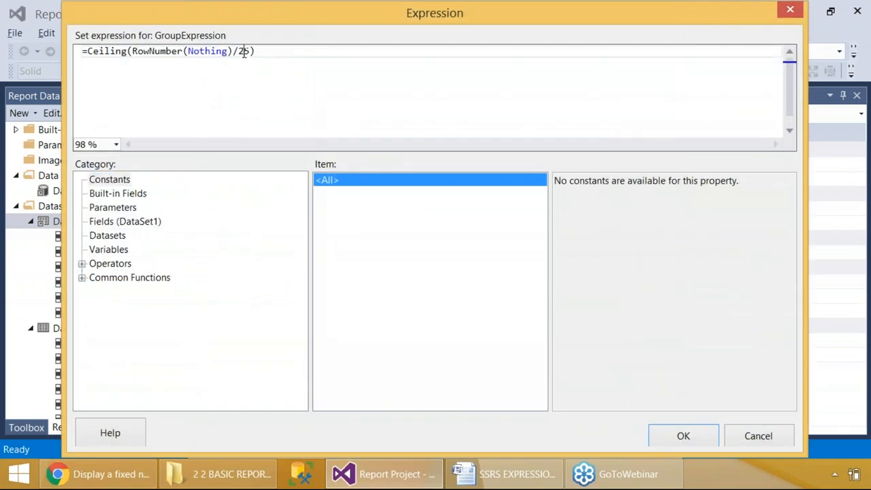
key(BackSpace)
Take a screen capture of the Expression dialog, and accept the expression and the group properties.
key(Print)
drag(1, 2, 790, 408)
click(697, 432)
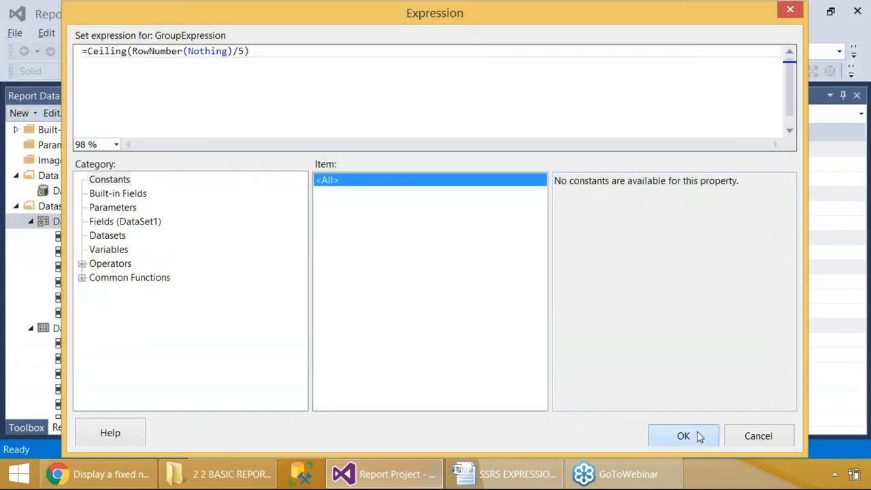
click(567, 434)
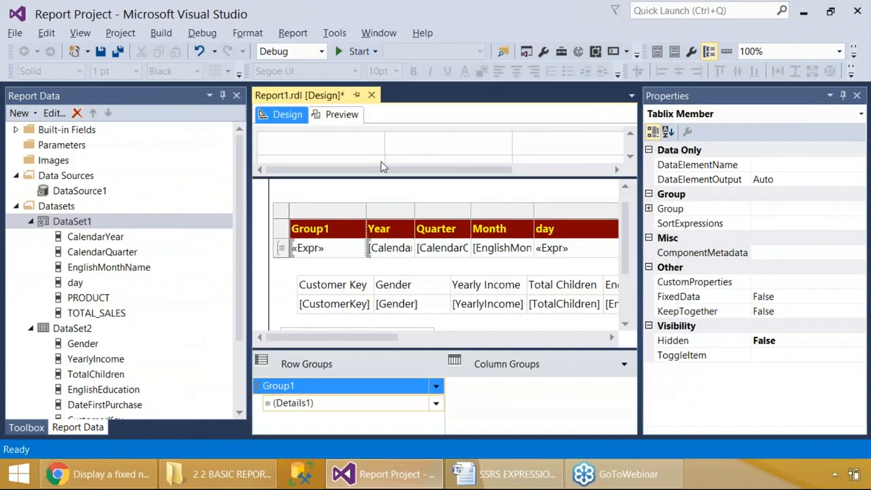
Preview the report with the Error List closed, and page forward to page 5 to check the rows per page.
click(345, 114)
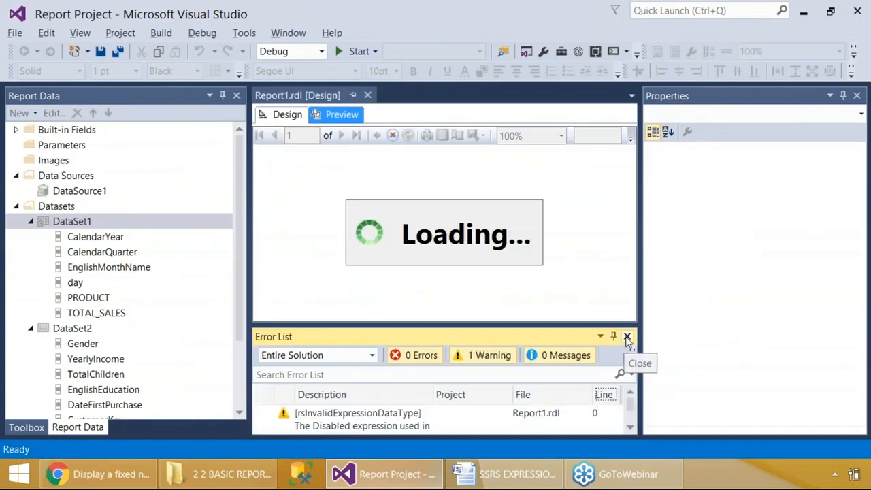
click(626, 337)
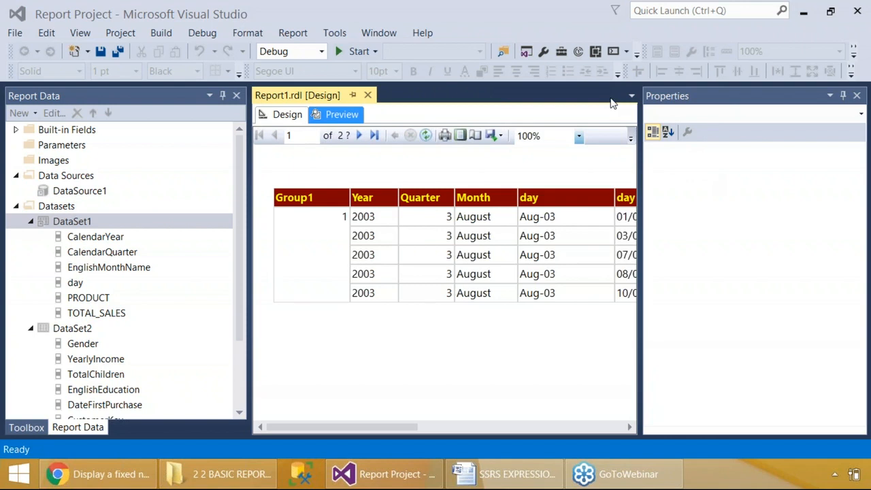
click(361, 137)
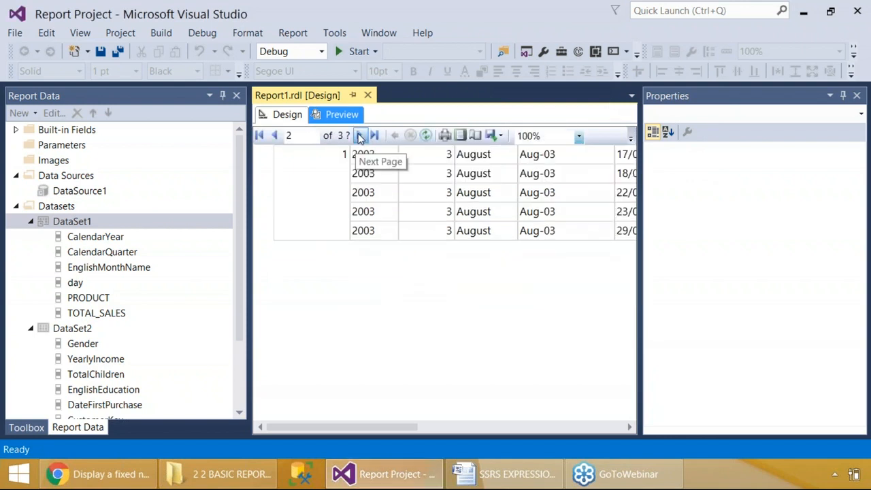
click(361, 137)
click(361, 136)
click(361, 137)
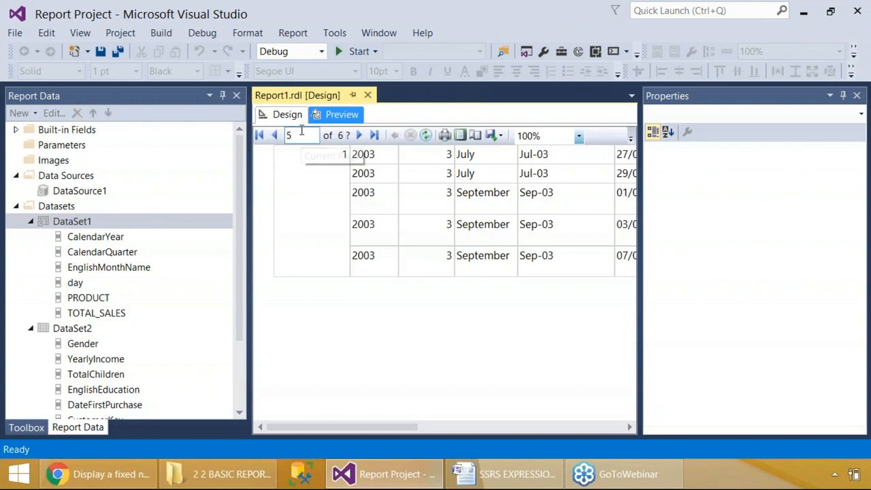
Return to the report design, and switch to Word to review the SSRS EXPRESSIONS document from its beginning.
click(287, 114)
click(415, 196)
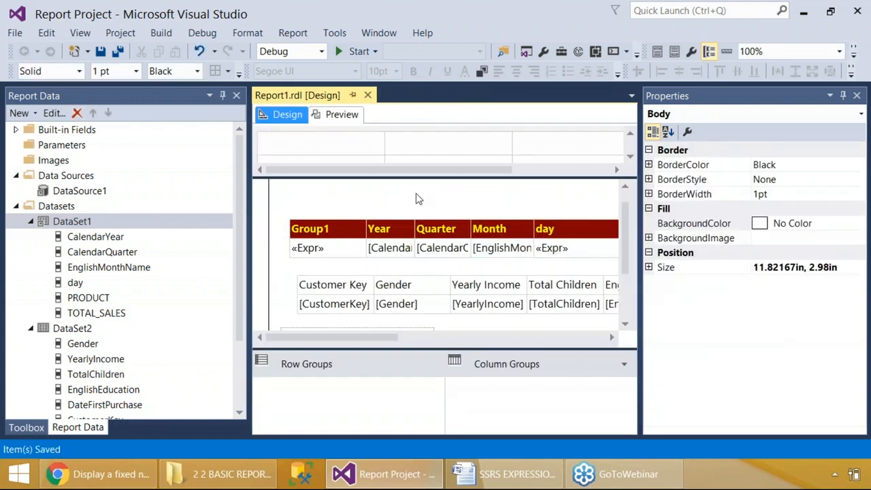
click(500, 474)
scroll(388, 279, up, 15)
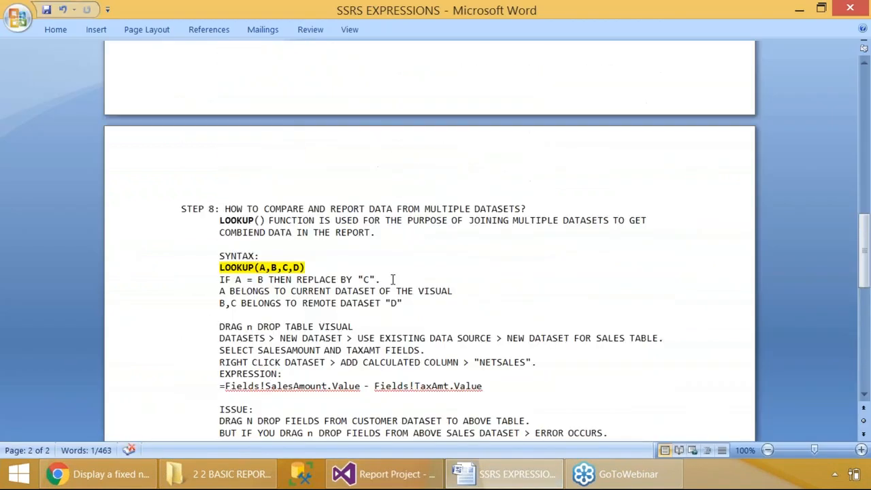
scroll(319, 148, up, 15)
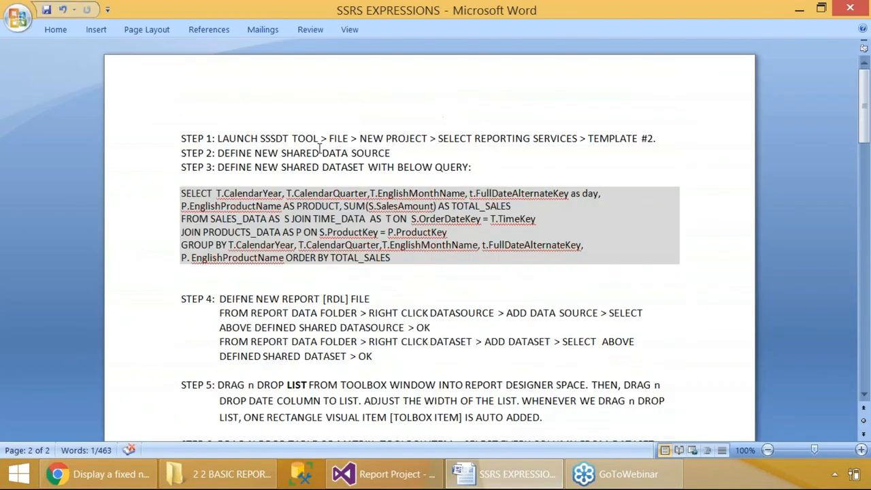
click(852, 132)
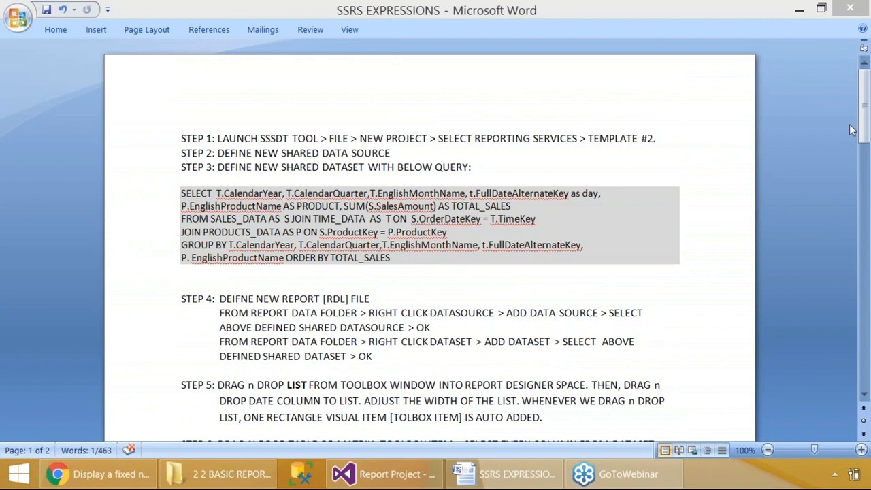